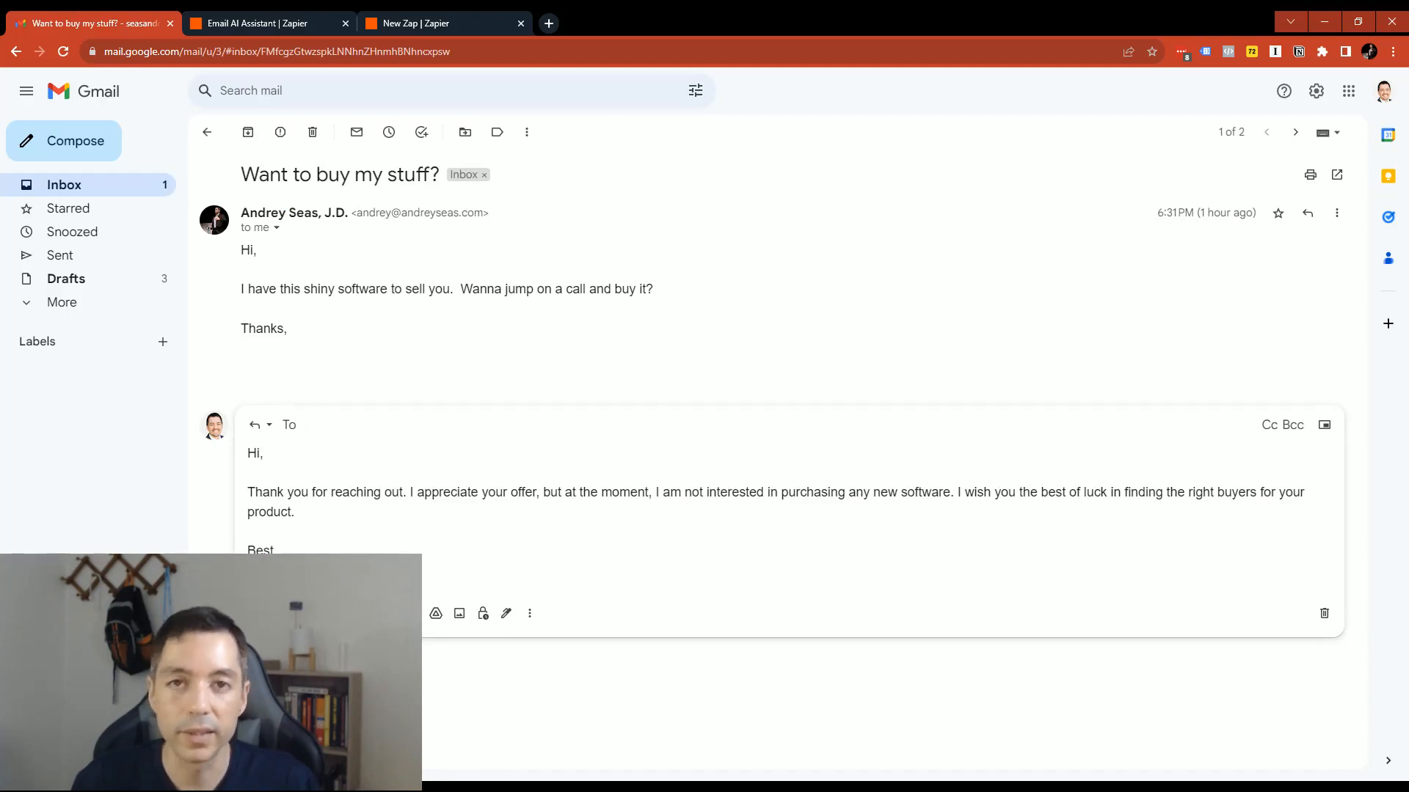
- Review the drafted reply to the "Want to buy my stuff?" email, reopening it from the inbox and highlighting its full text
left_click_drag(308, 572, 318, 504)
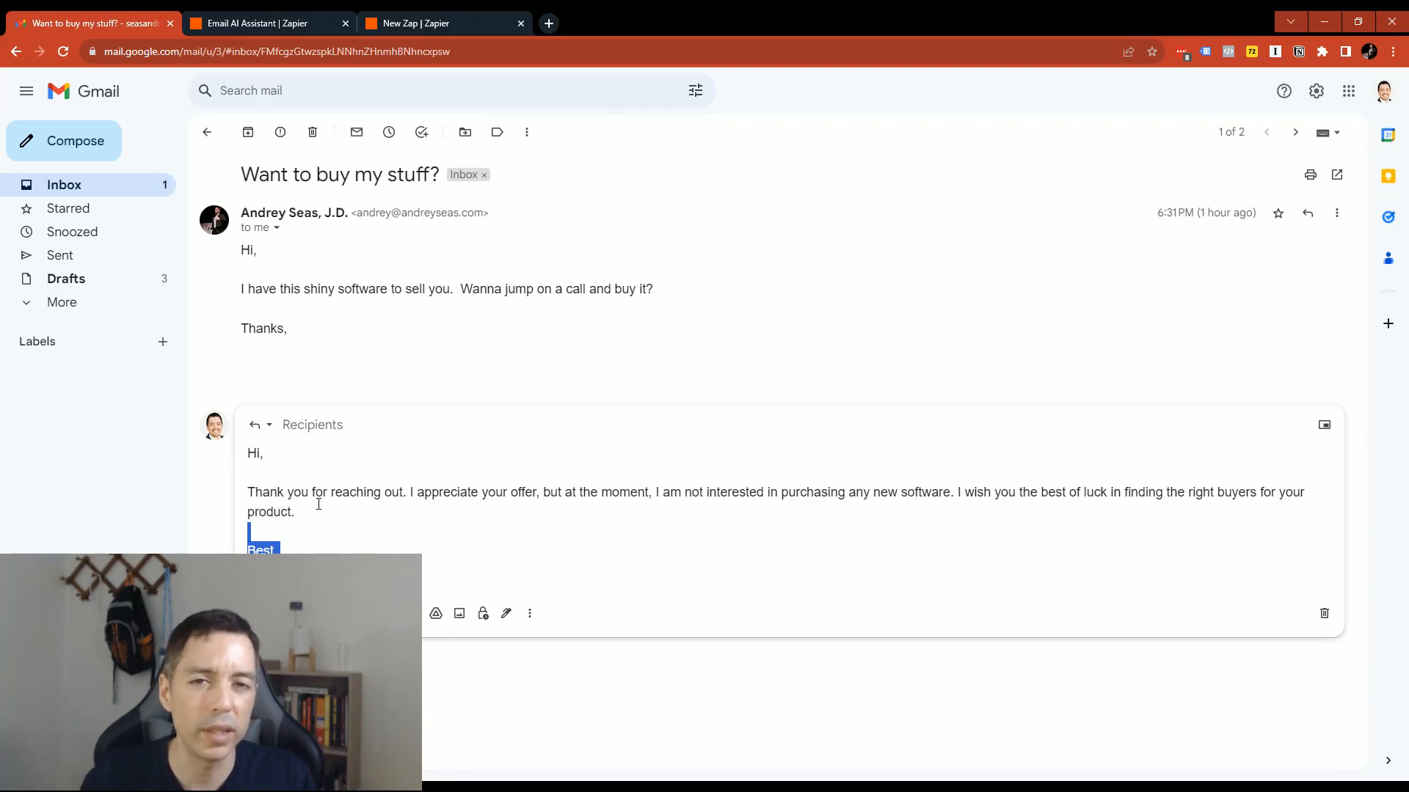
left_click_drag(306, 572, 340, 535)
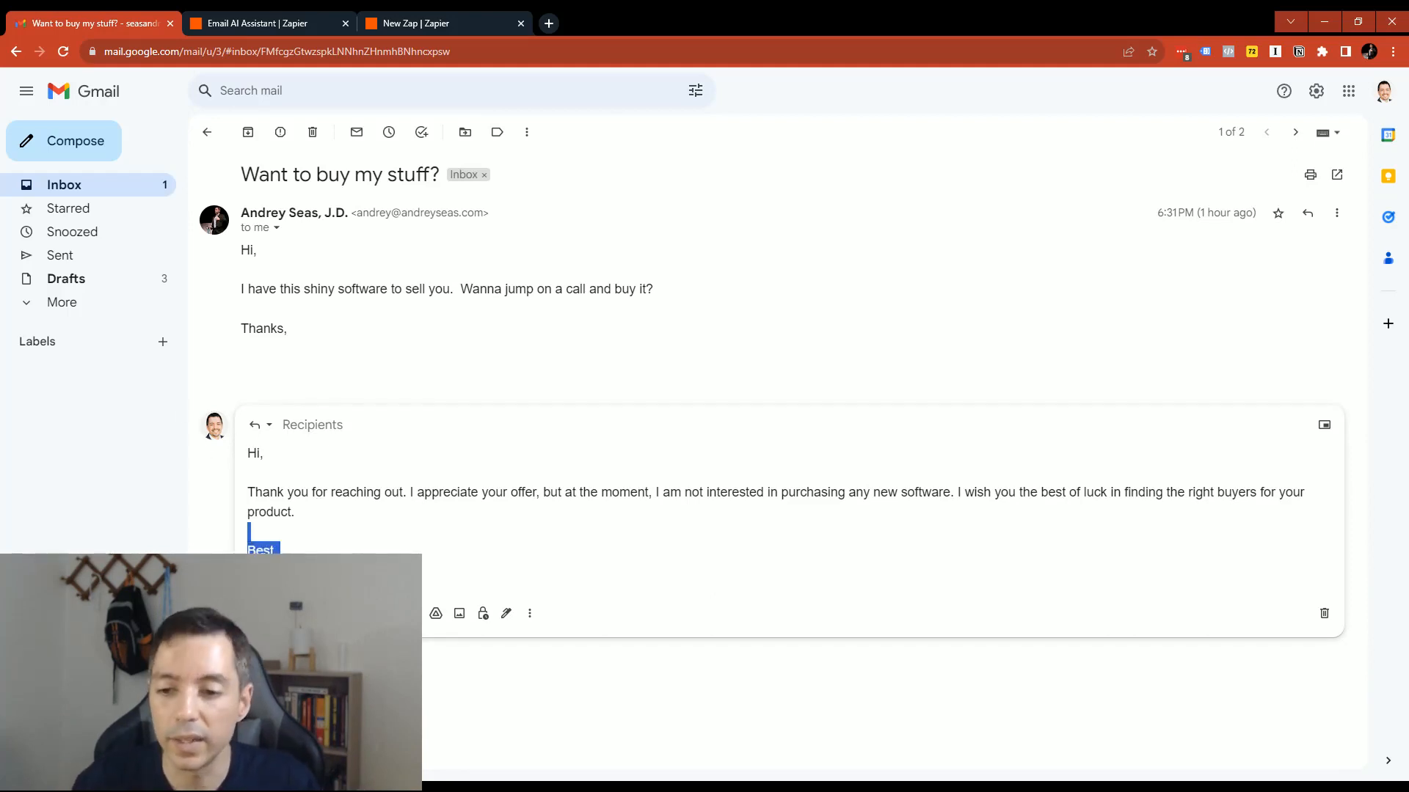
left_click(89, 187)
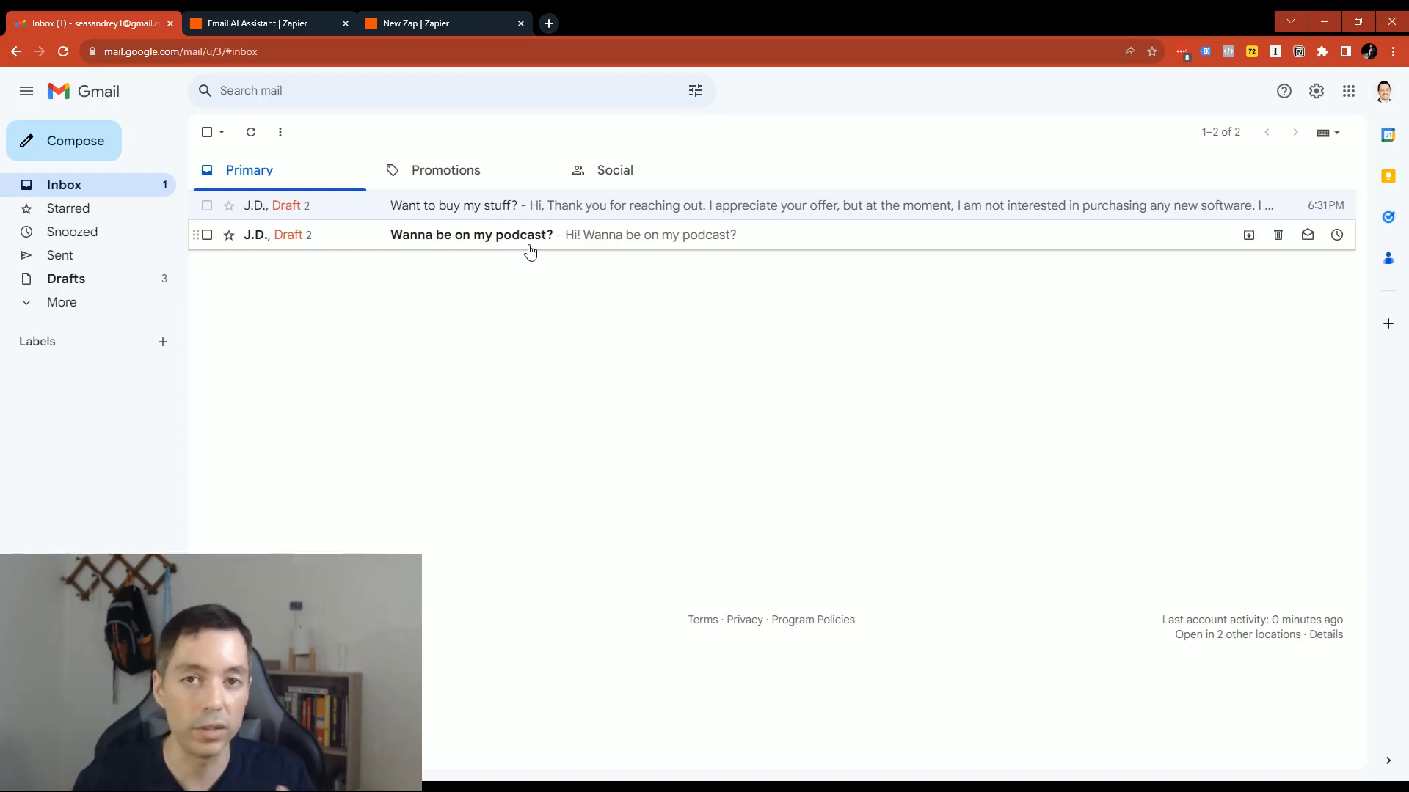
left_click(600, 208)
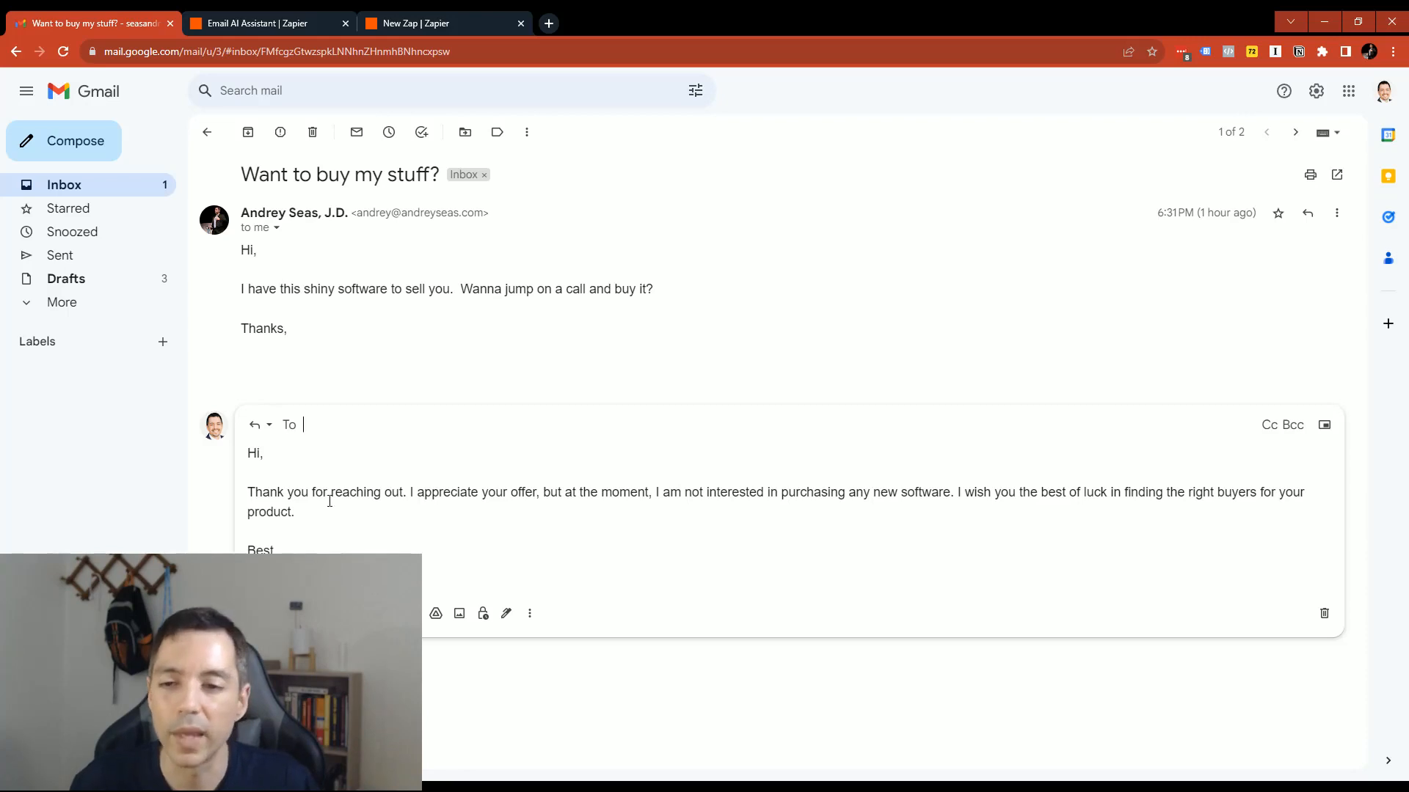
left_click(407, 547)
key("ctrl+a")
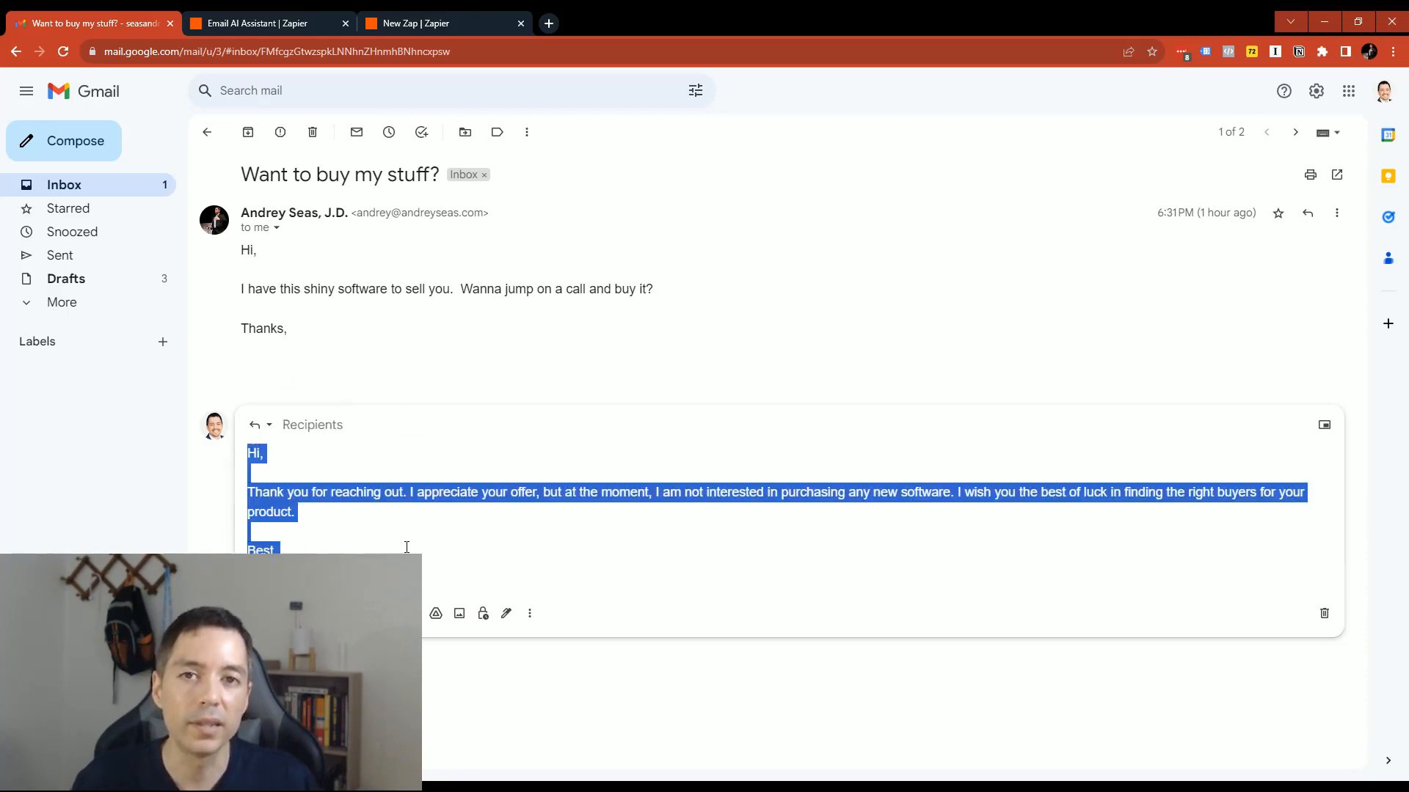
left_click(503, 541)
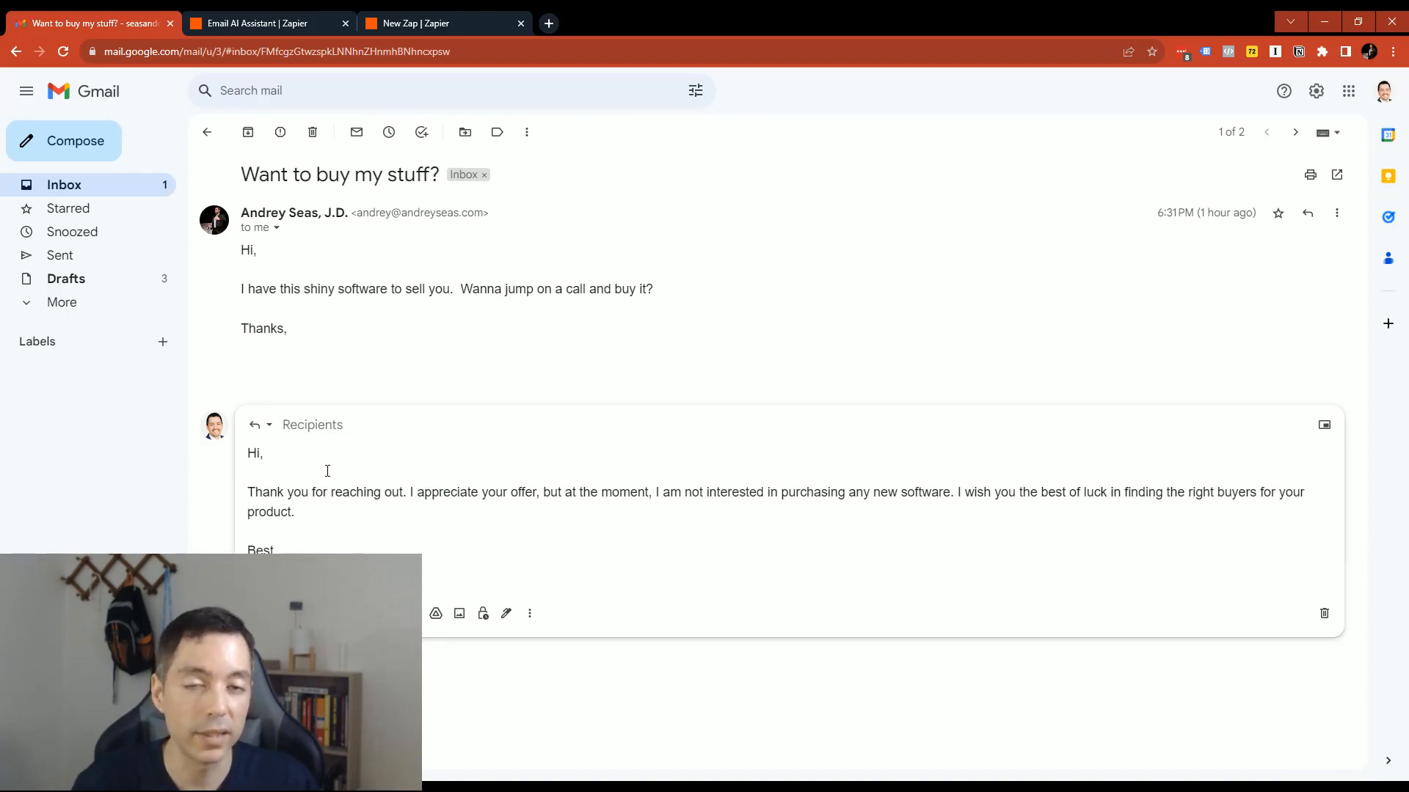
- Read the drafted reply to the "Wanna be on my podcast?" email, including its audience question, and return to the inbox
left_click(103, 182)
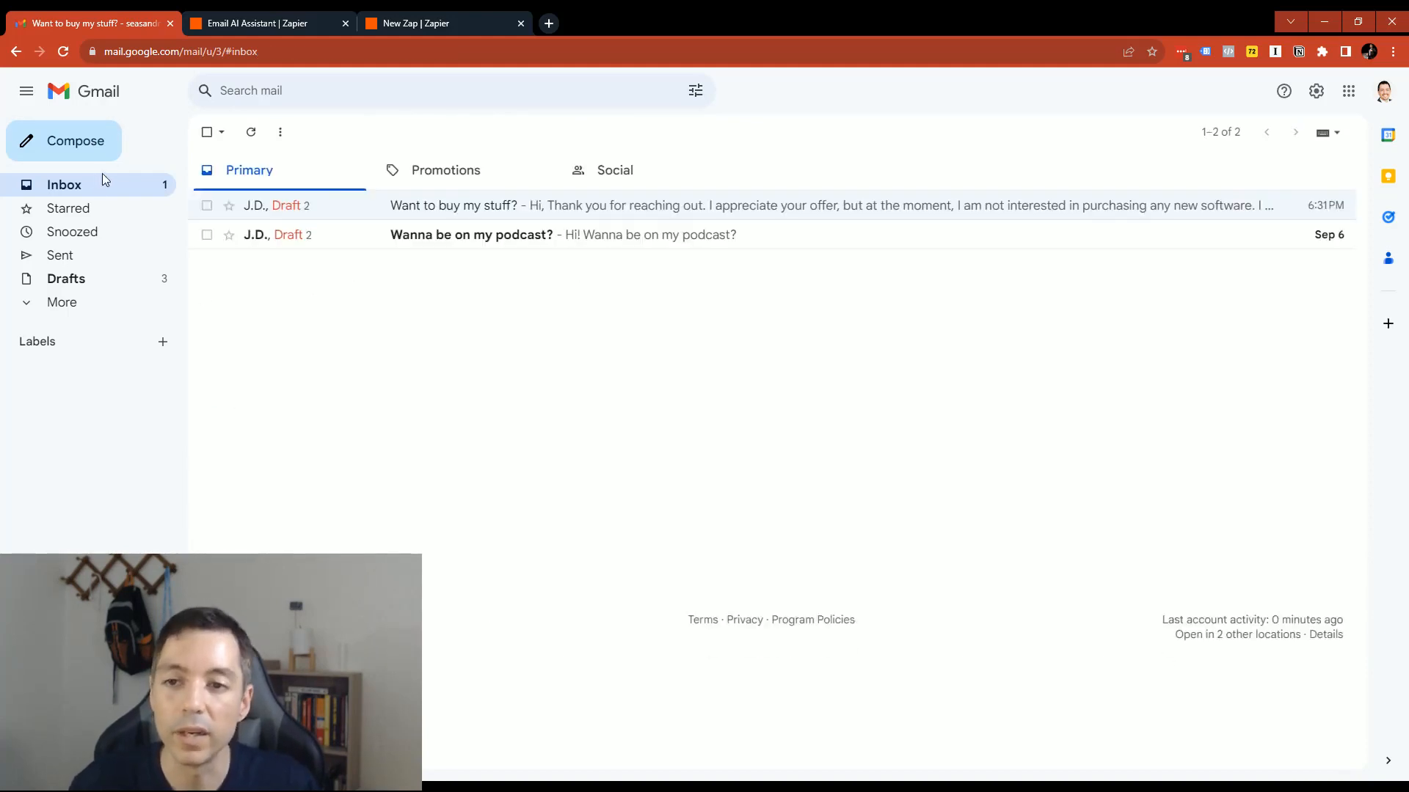
left_click(496, 235)
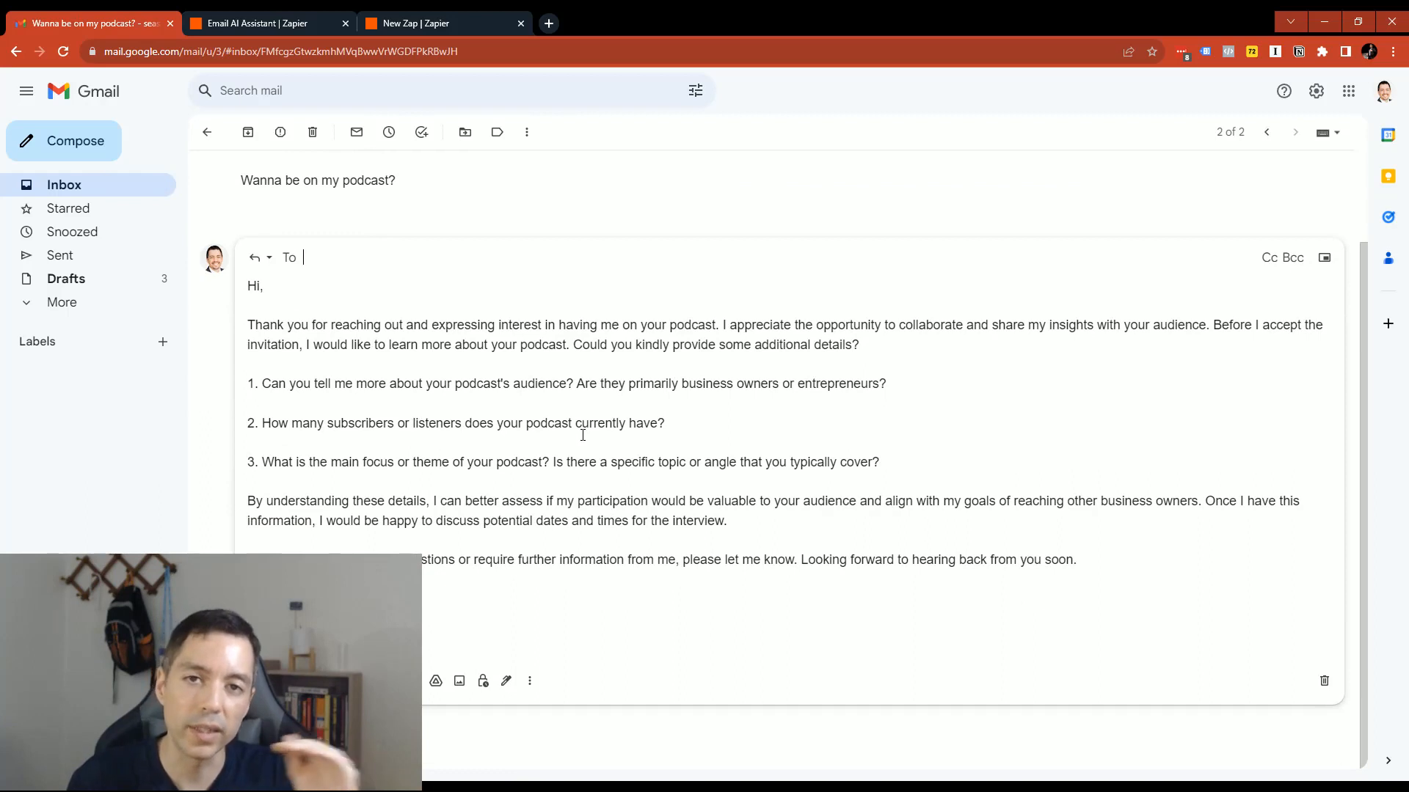
left_click_drag(596, 383, 303, 384)
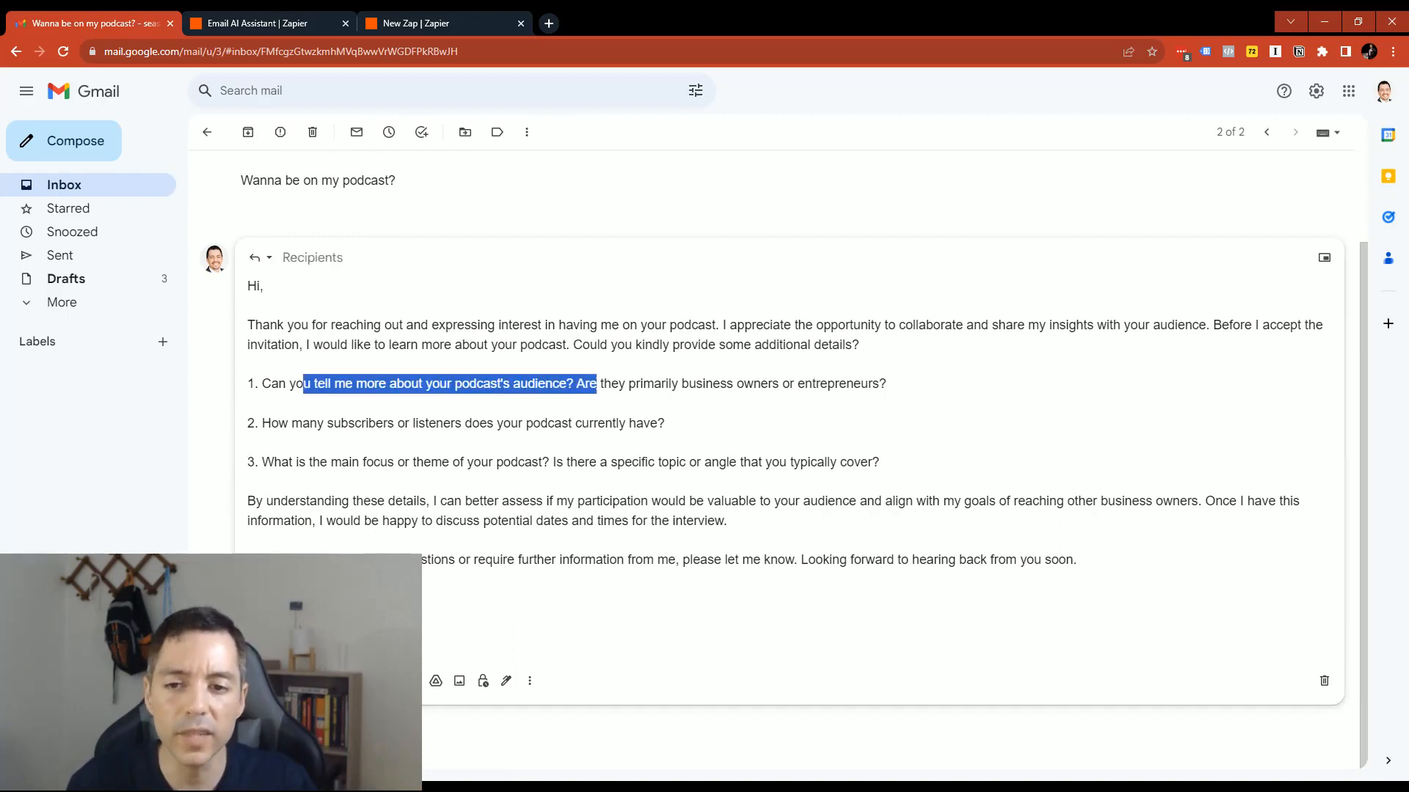
left_click(529, 470)
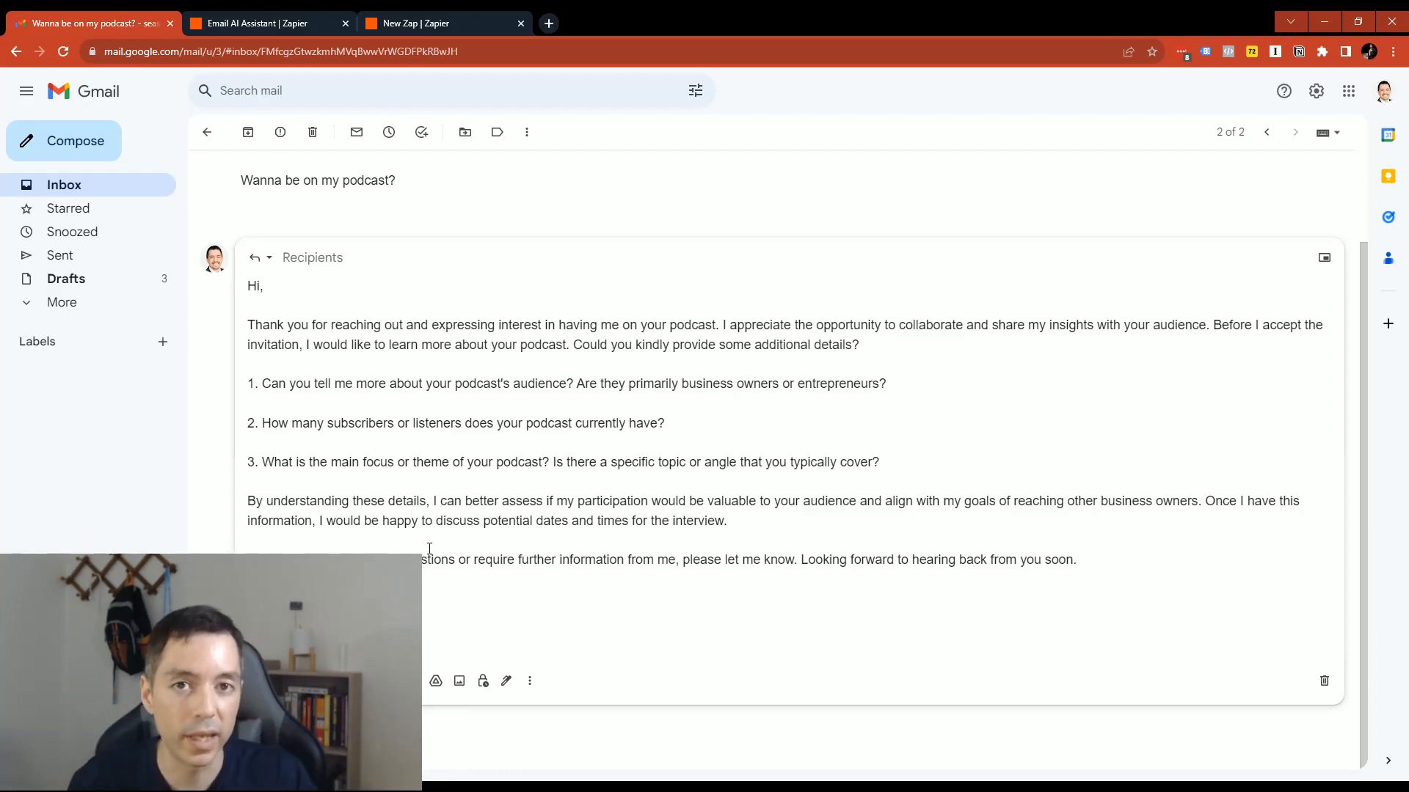
left_click(61, 188)
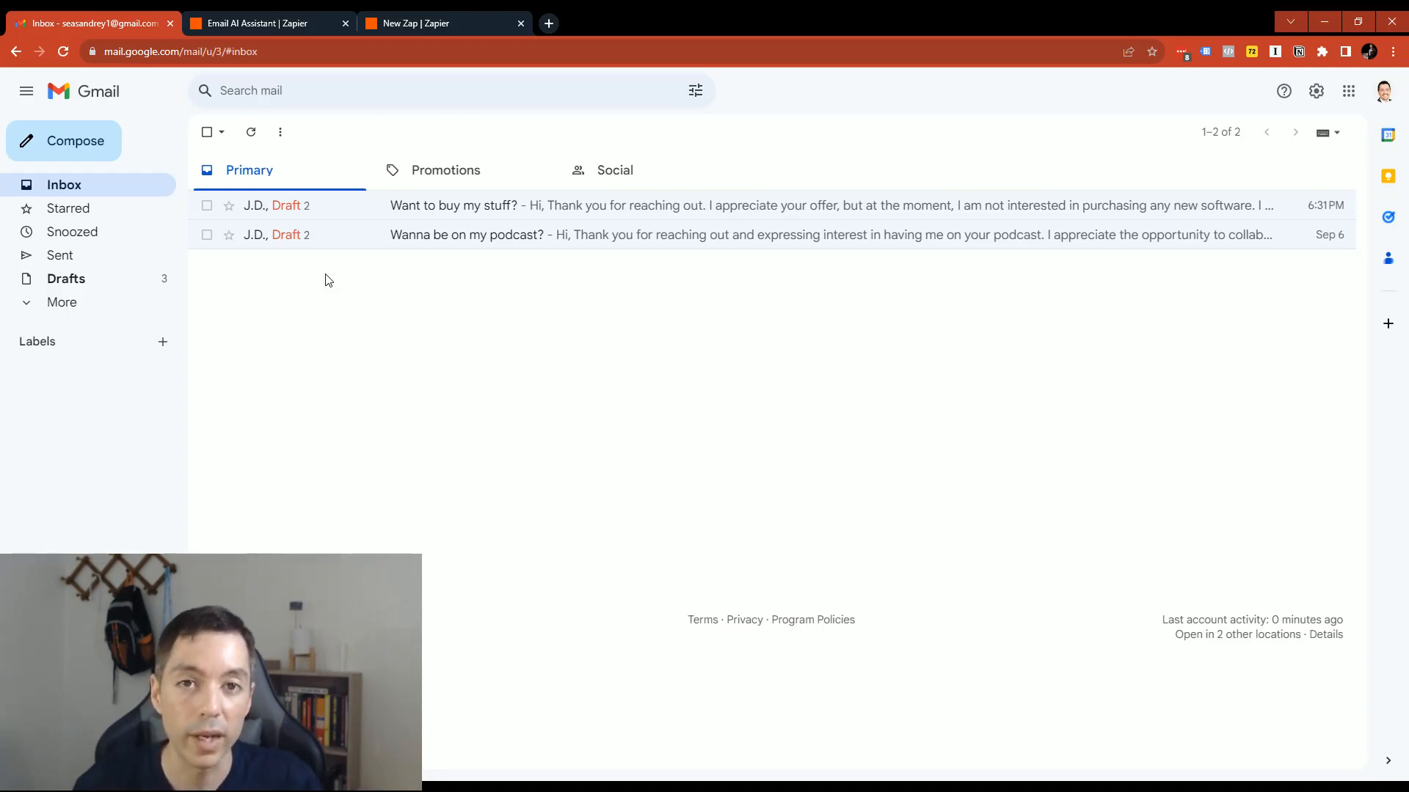
- Switch to the new Zap in Zapier and choose Gmail as its trigger app
key("ctrl+3")
left_click(728, 366)
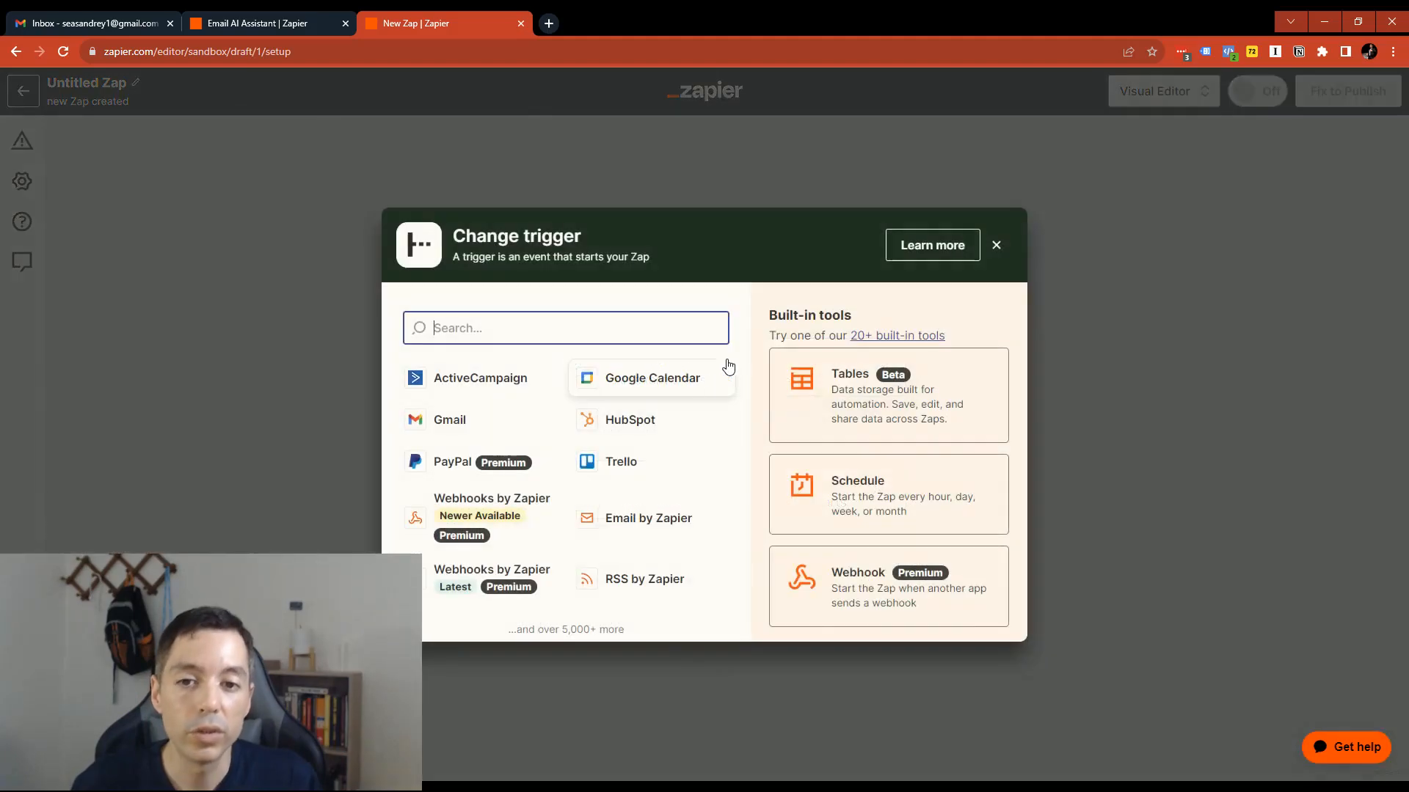
left_click(448, 420)
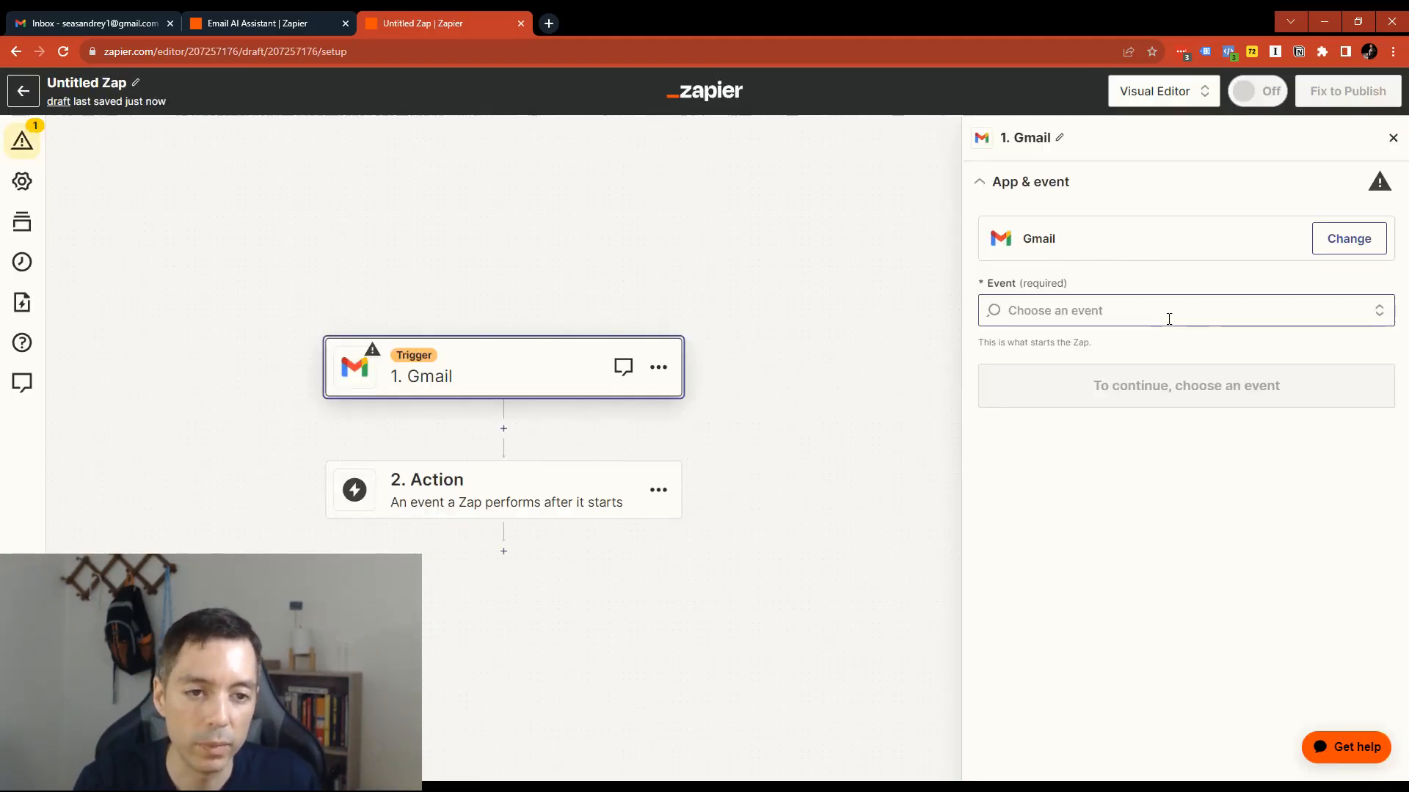
- Set the Gmail trigger's event to New Email and continue to the account settings
left_click(1168, 320)
left_click(1086, 250)
left_click(1184, 319)
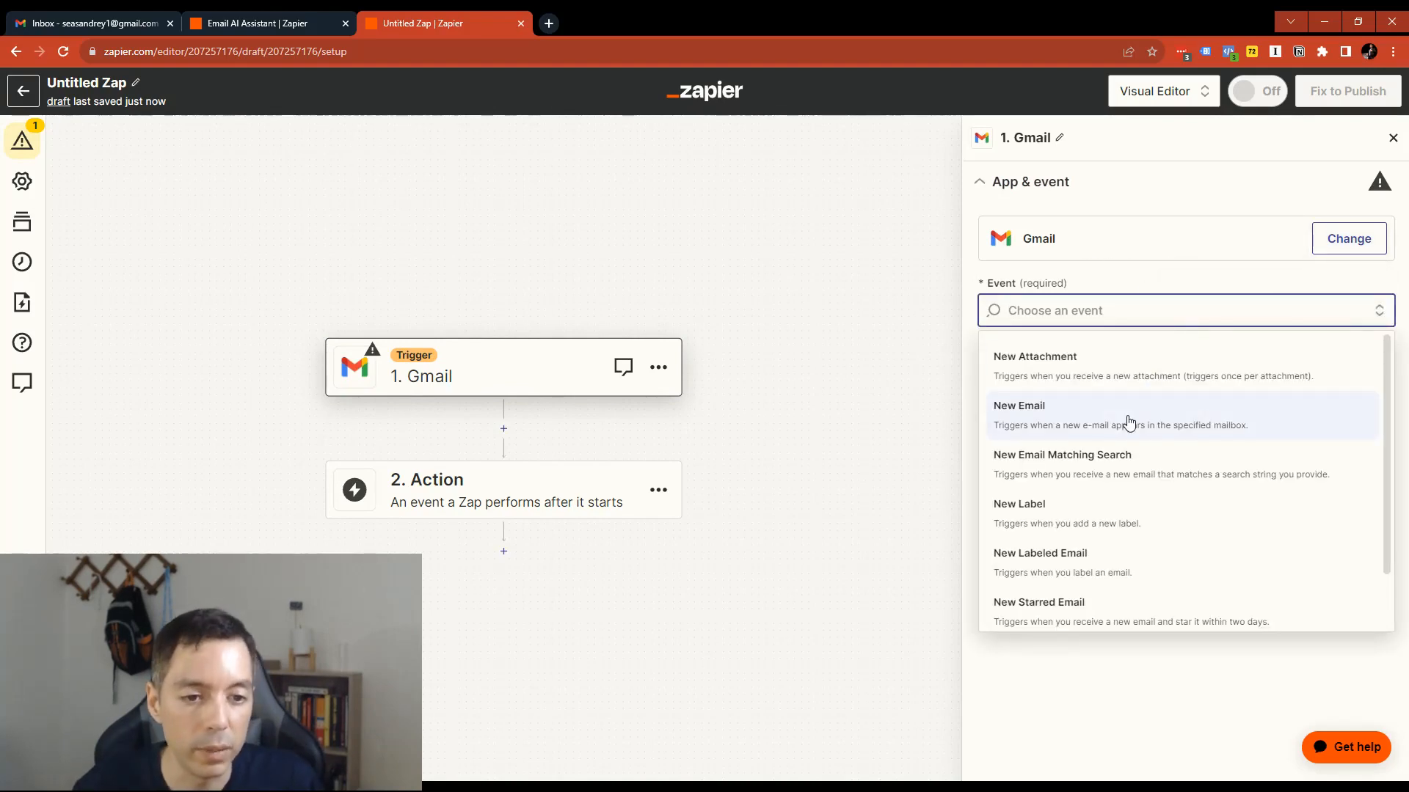
scroll(1129, 424, "down", 1)
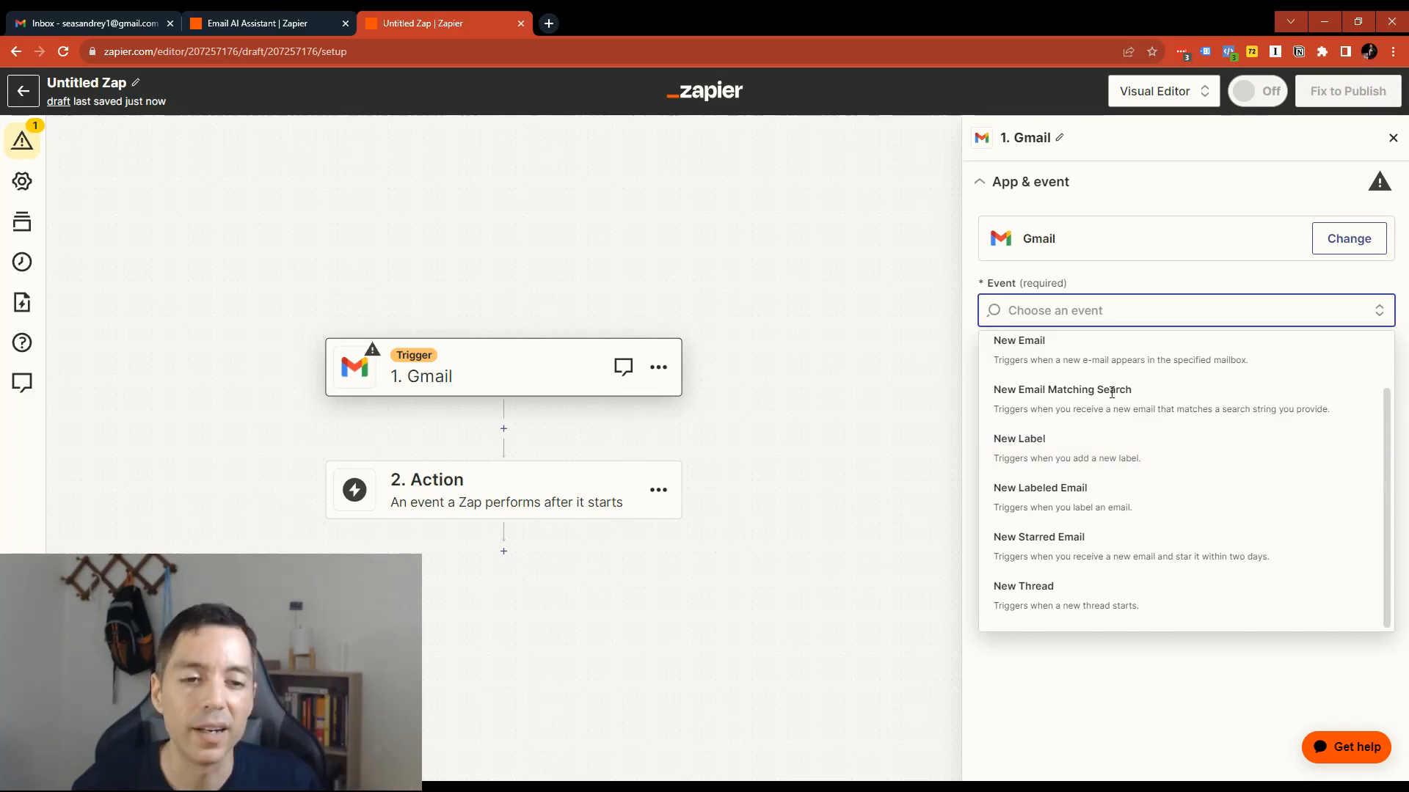
scroll(1110, 543, "up", 1)
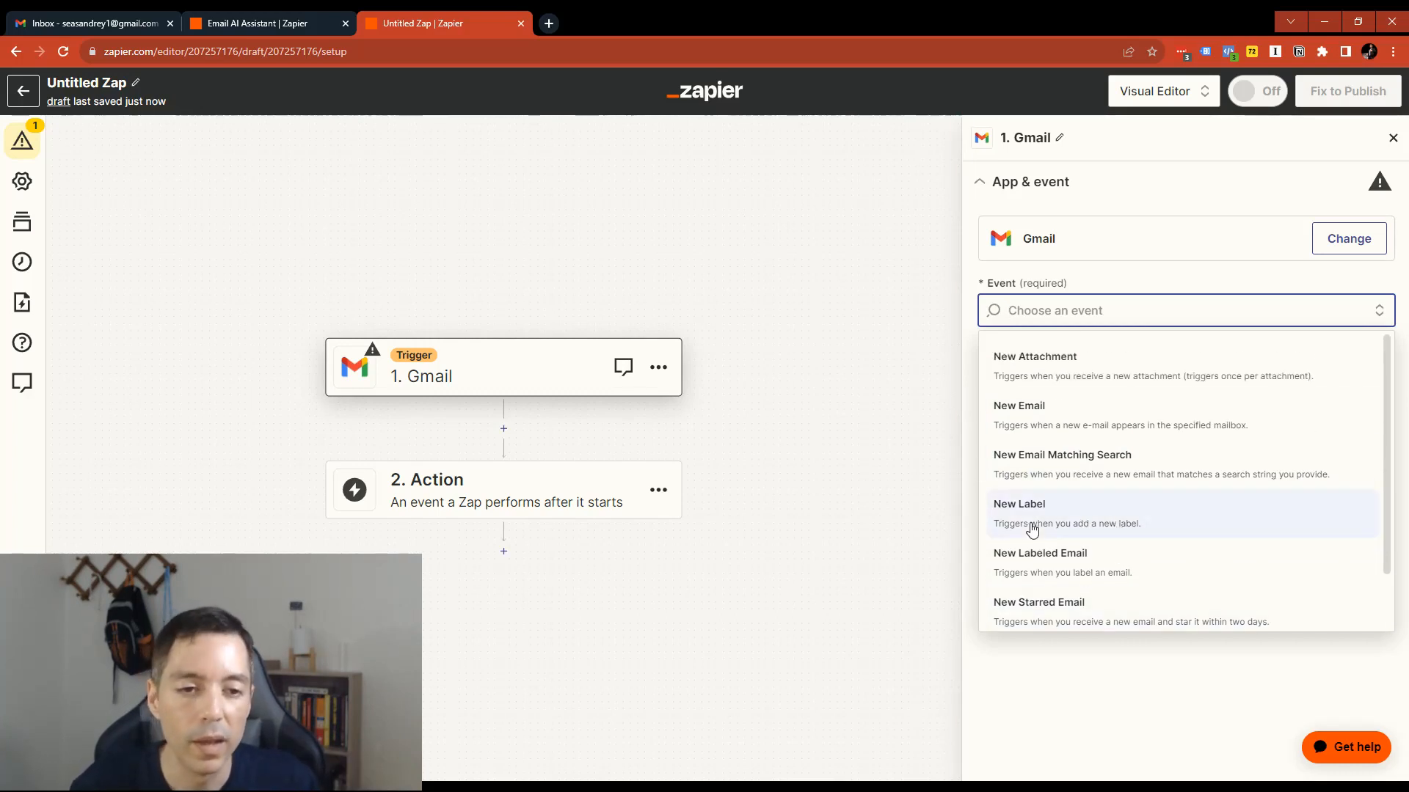
left_click(1048, 423)
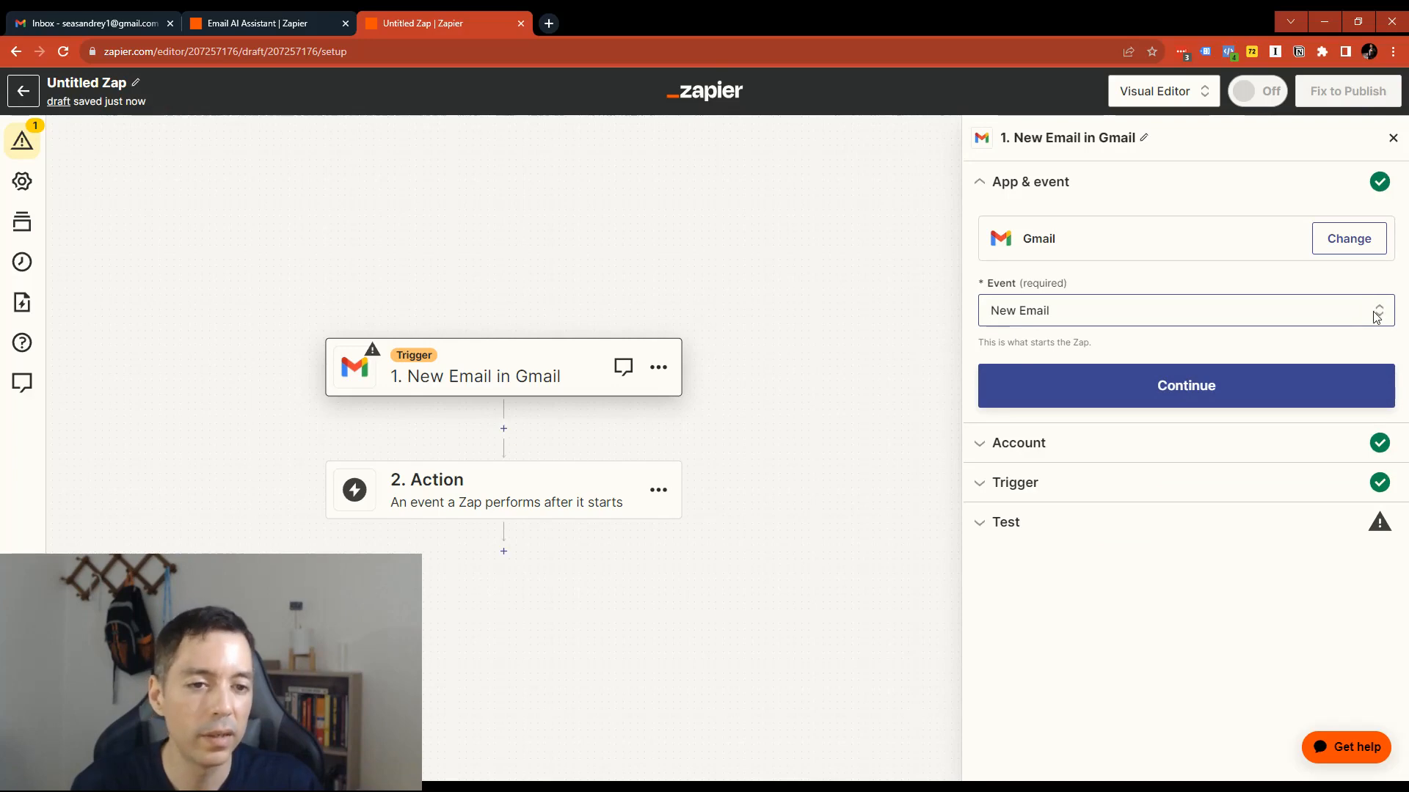
left_click(1215, 385)
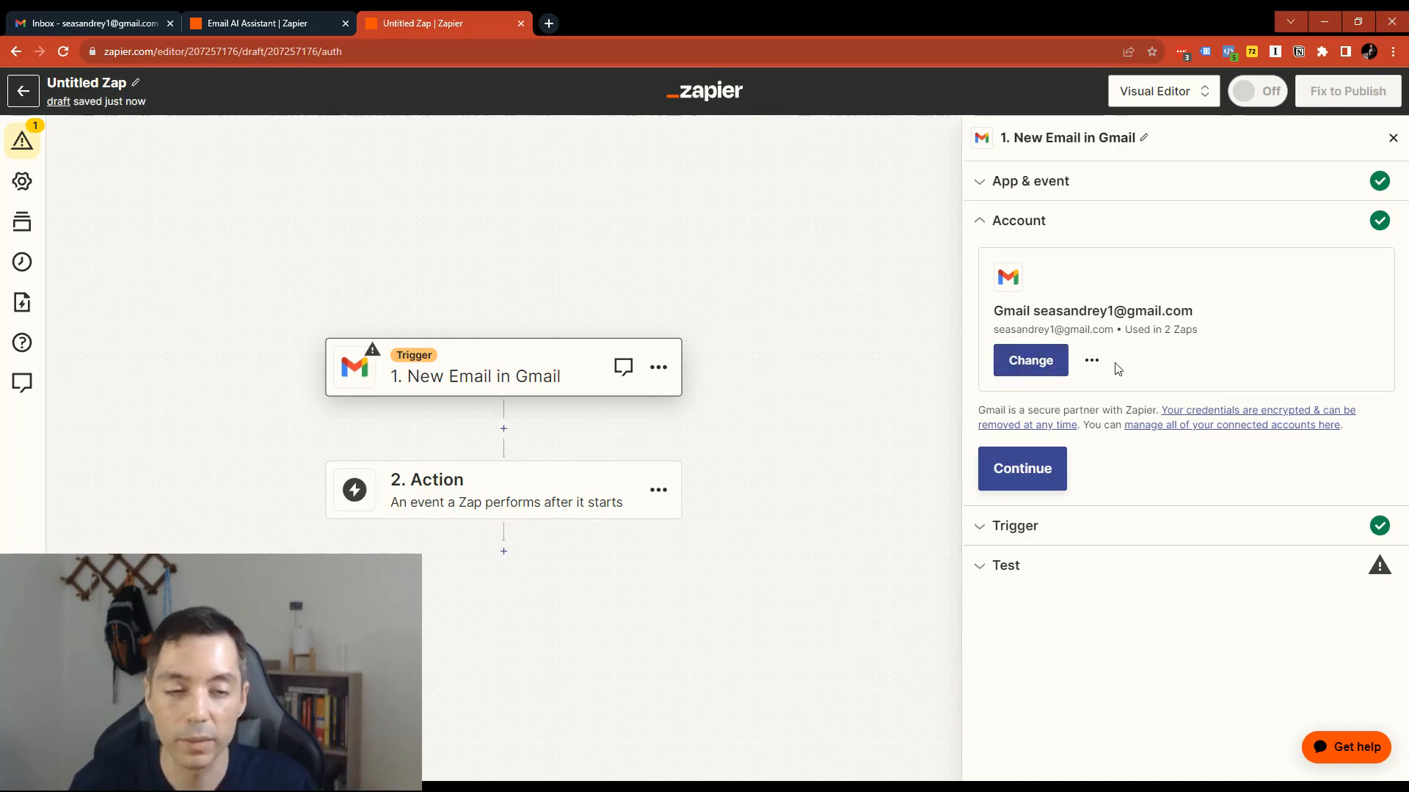
- Keep the connected Gmail account and limit the trigger's label/mailbox to CATEGORY_PERSONAL
left_click(1045, 481)
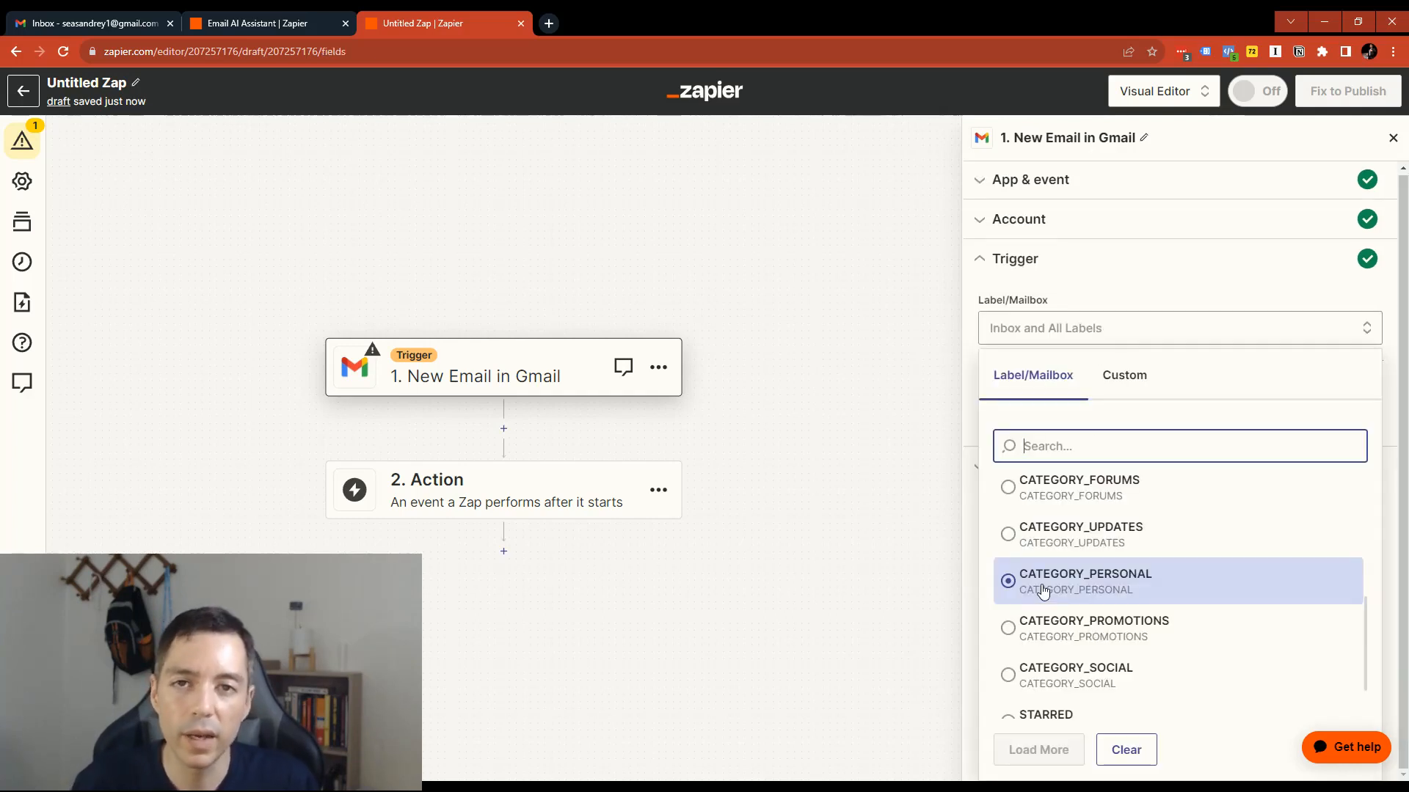
scroll(1043, 591, "down", 1)
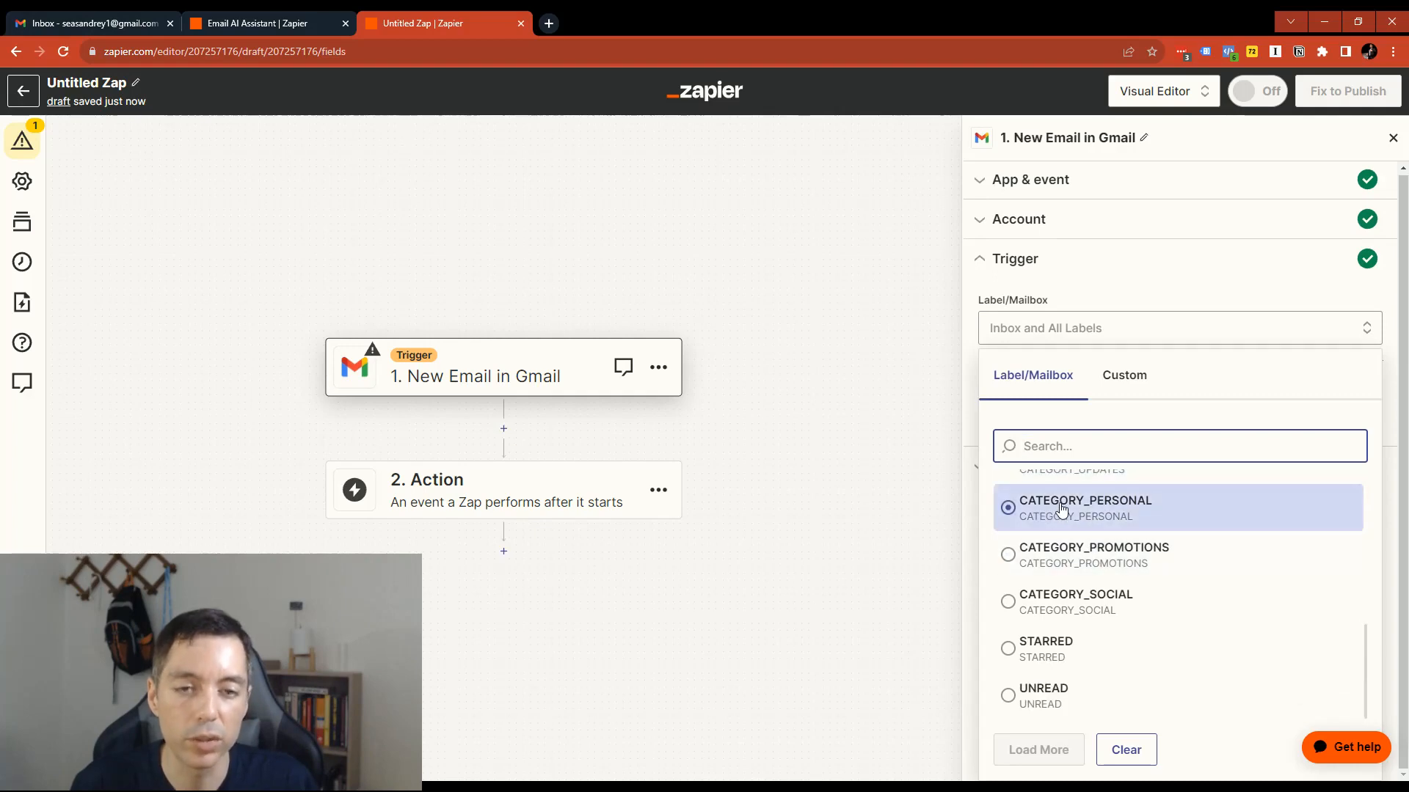
key("ctrl+1")
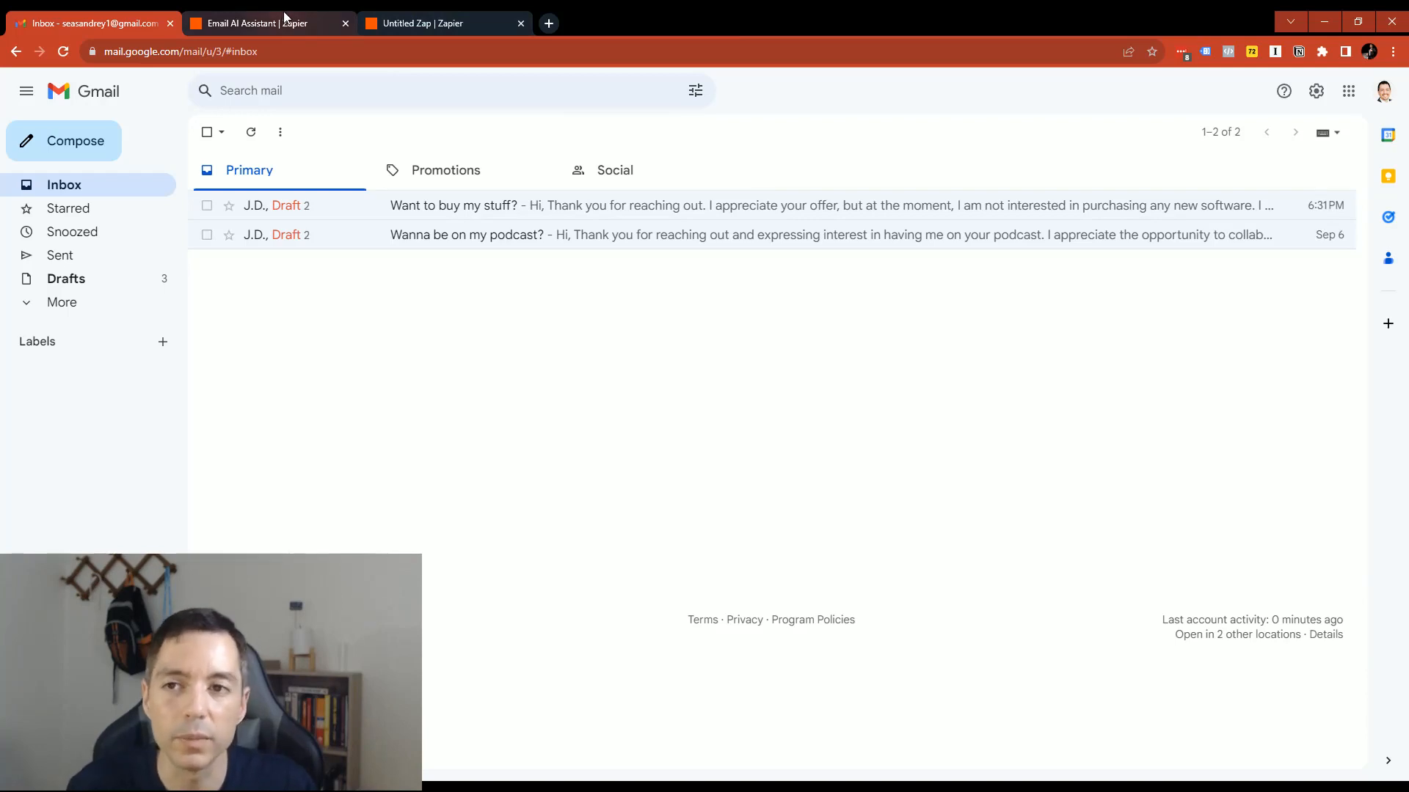
left_click(415, 22)
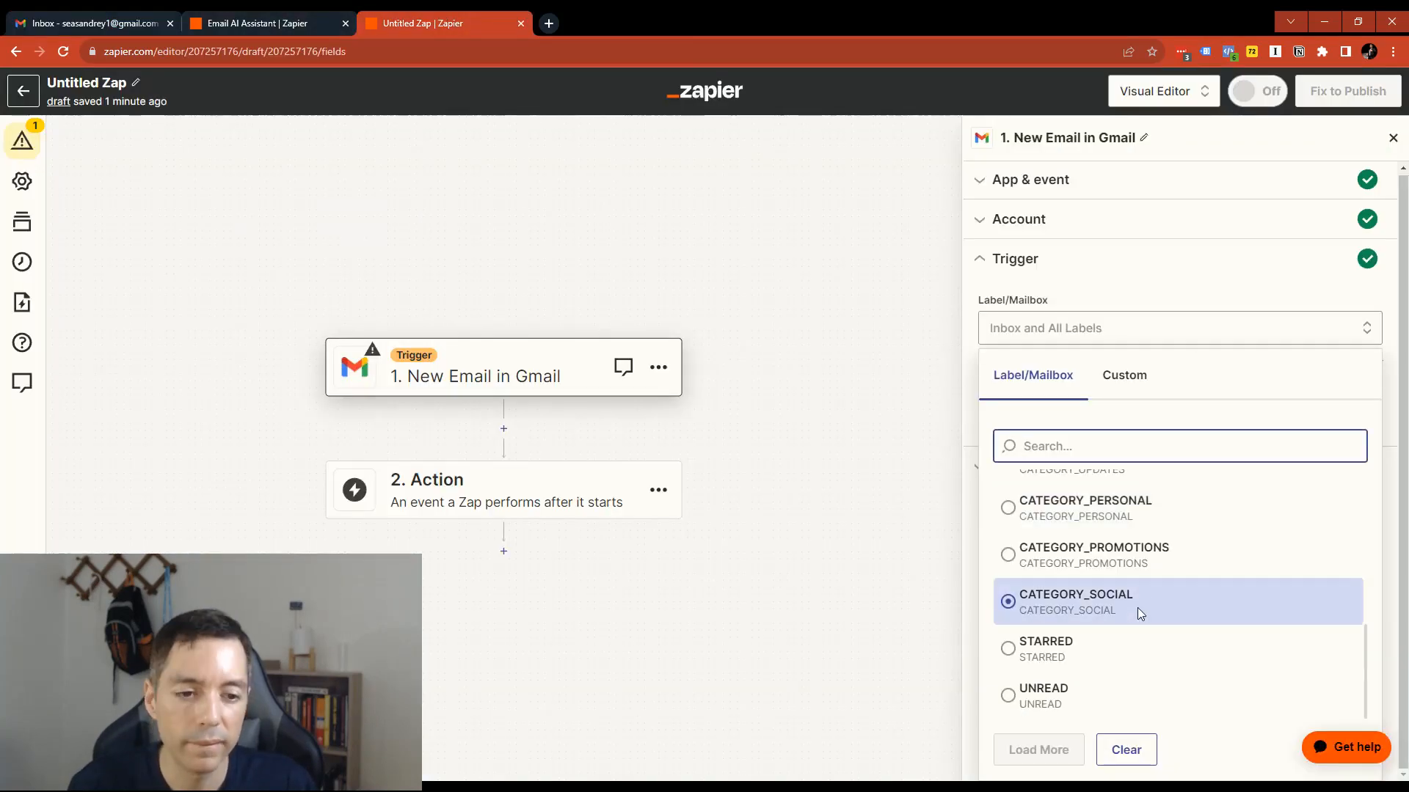
scroll(1006, 597, "up", 2)
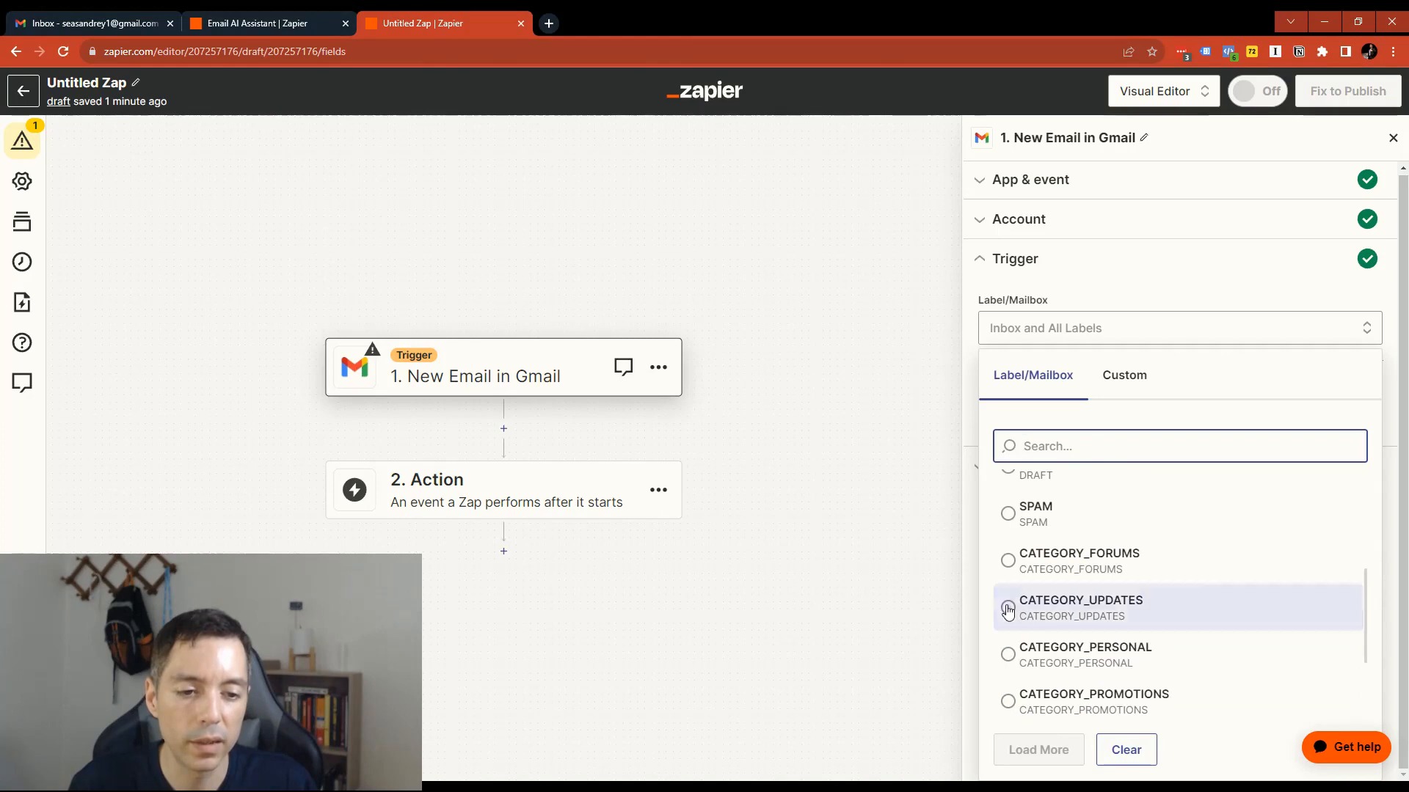
scroll(1009, 572, "down", 2)
scroll(1006, 591, "up", 1)
left_click(1009, 575)
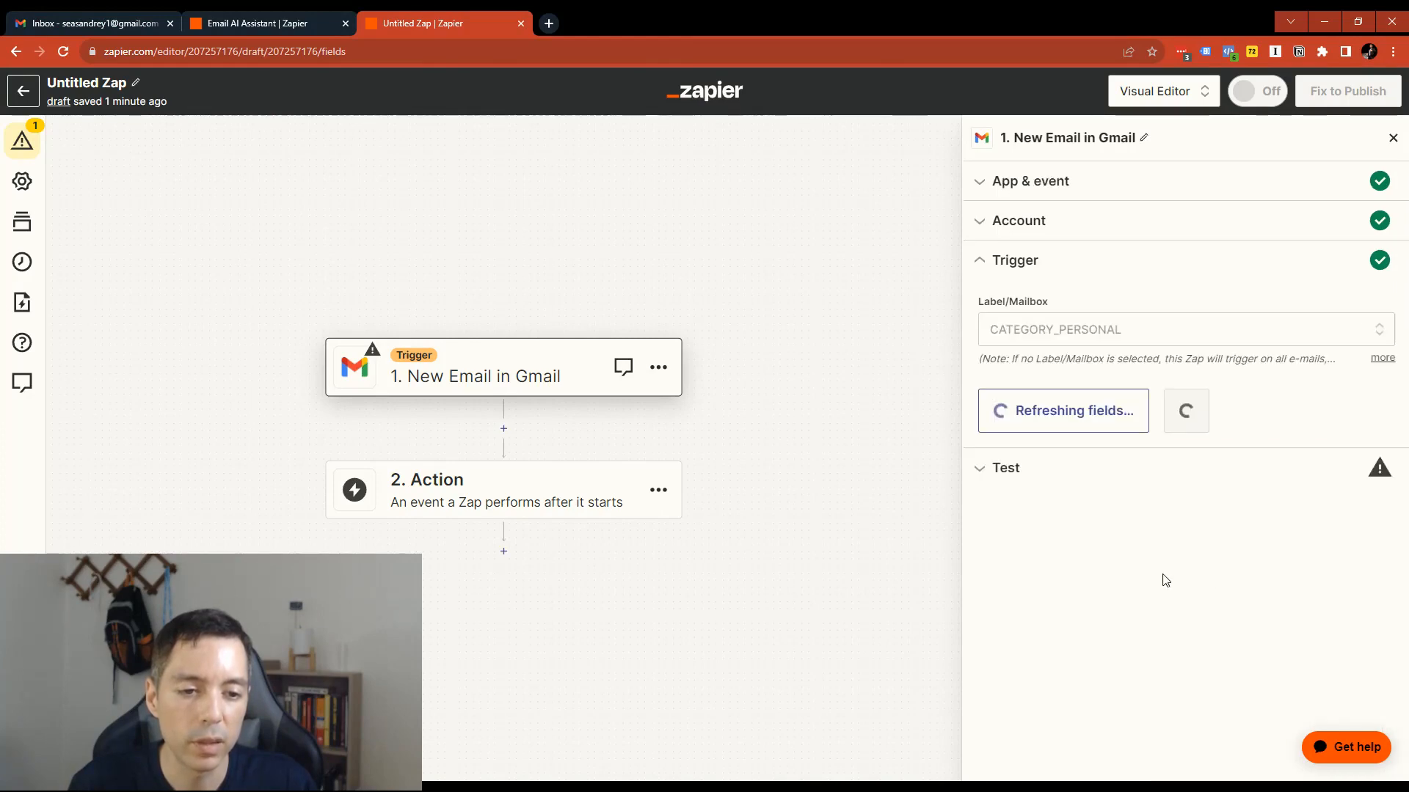
left_click(1149, 409)
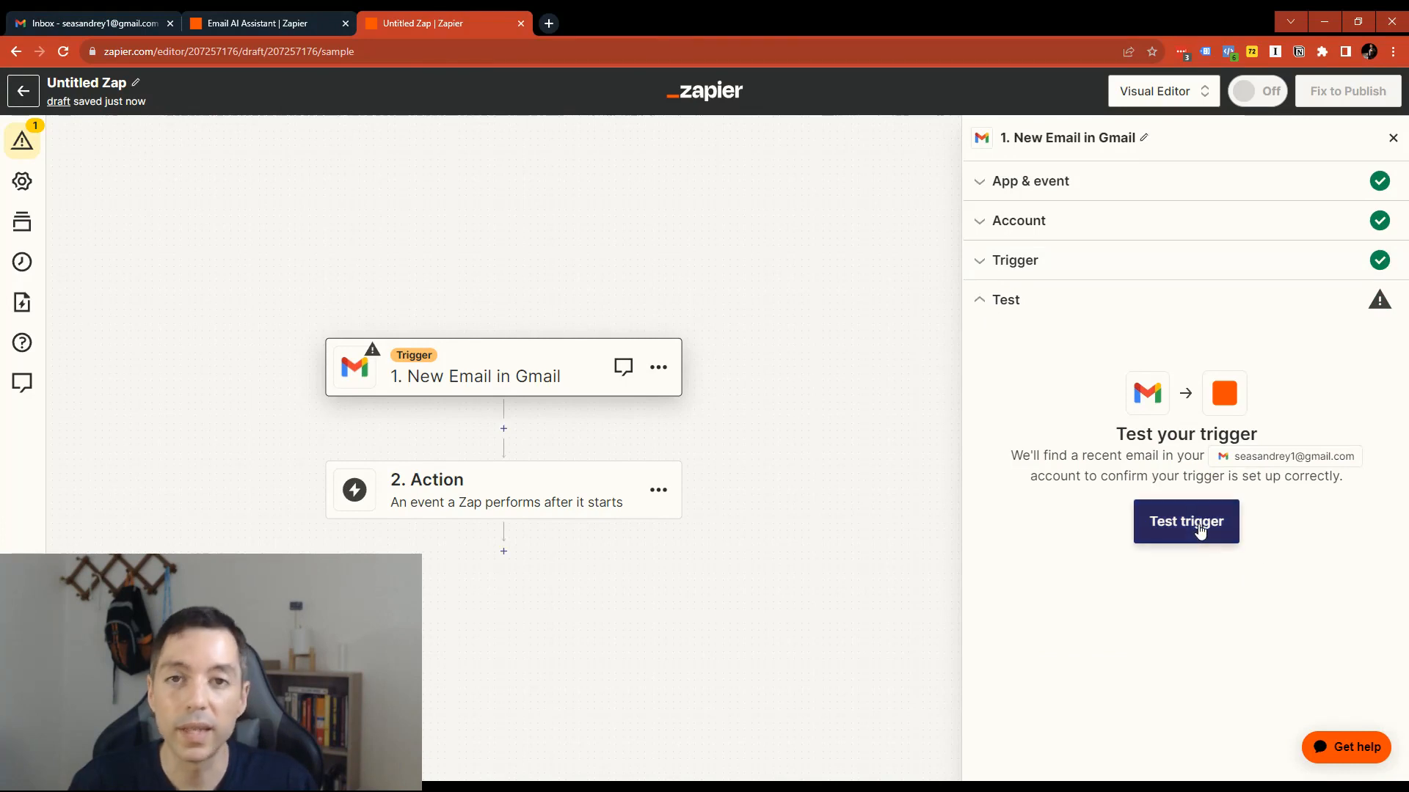
- Test the Gmail trigger, inspect the Email B sample record, and select Email C as the test record
left_click(1201, 529)
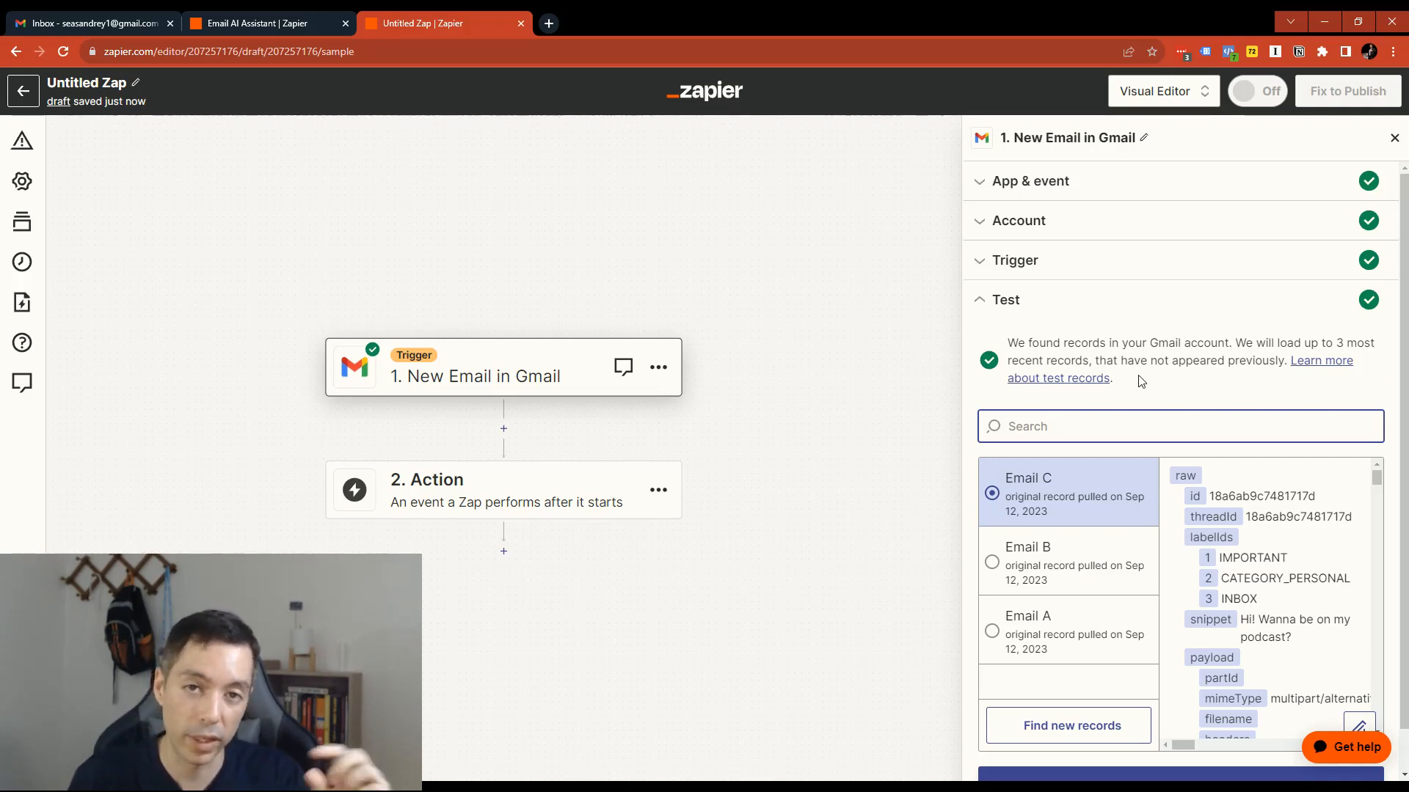
scroll(1124, 548, "down", 1)
scroll(1125, 549, "up", 1)
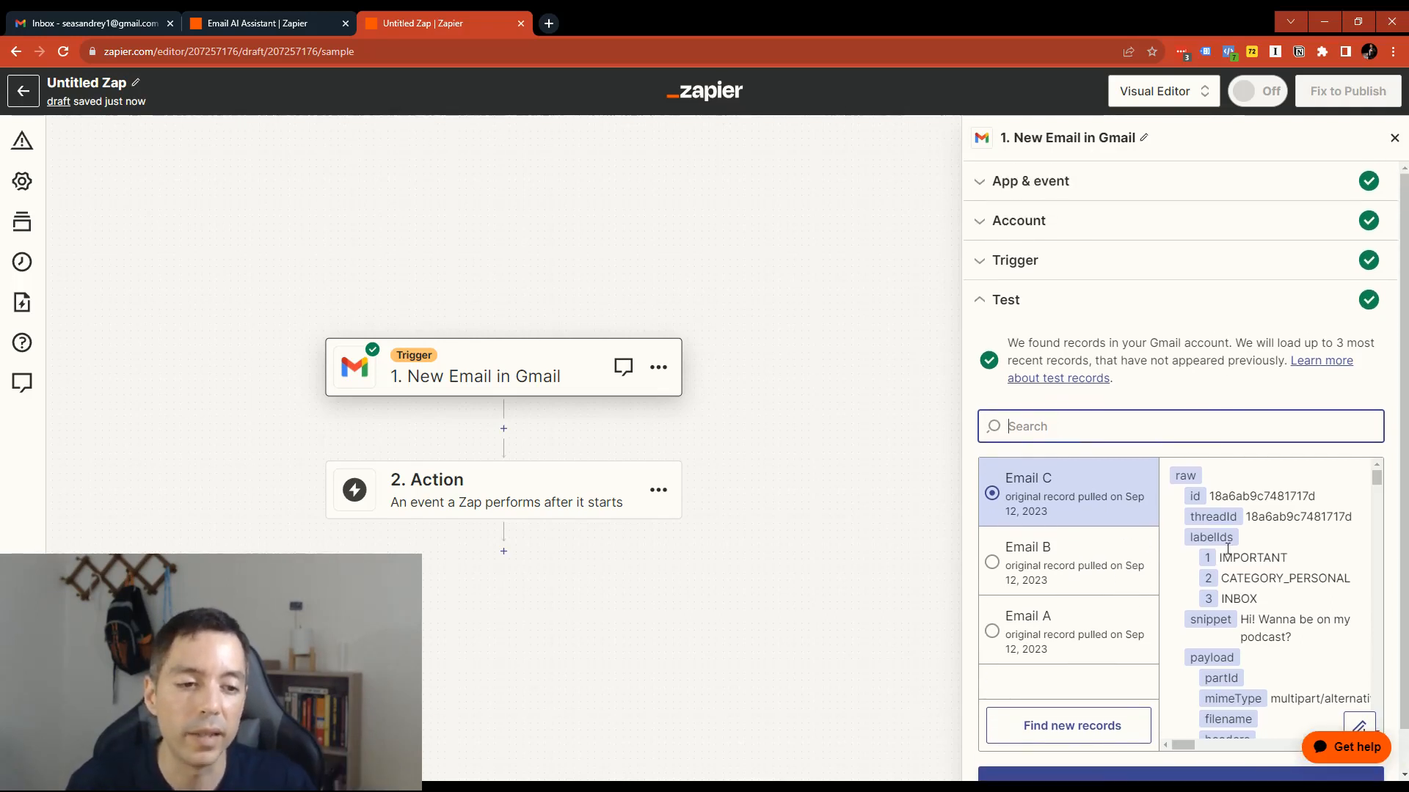
scroll(1078, 523, "down", 1)
left_click(1064, 517)
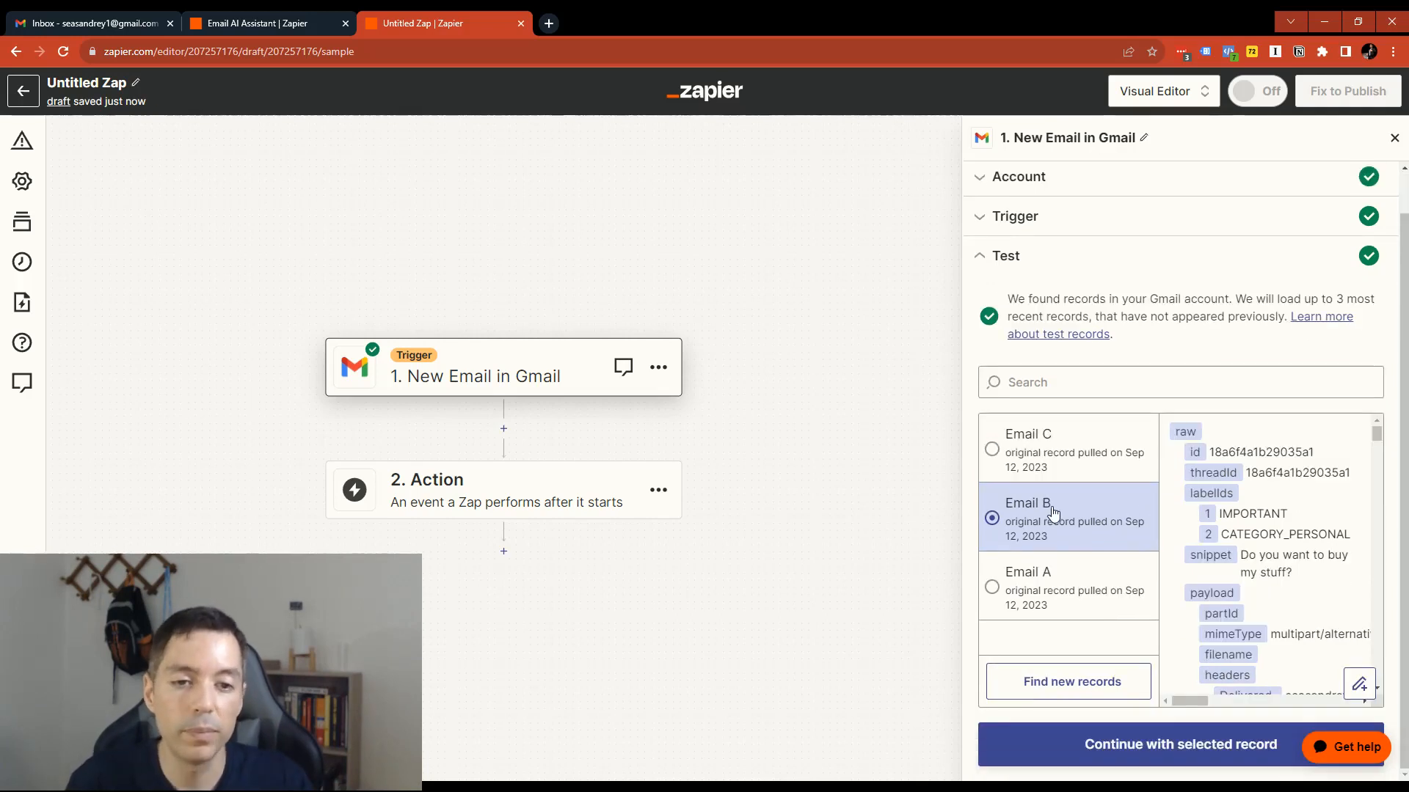
scroll(1286, 569, "down", 1)
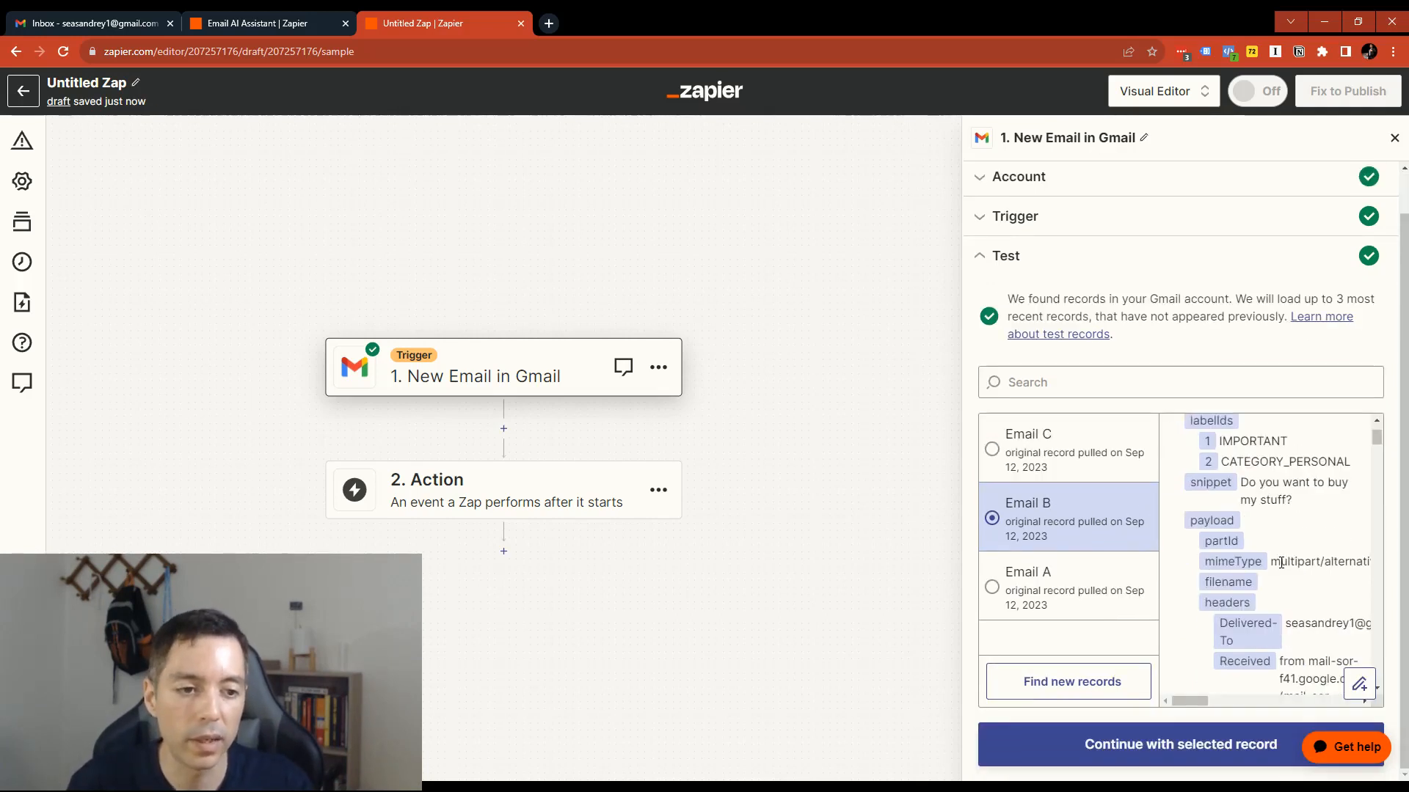
scroll(1291, 566, "up", 1)
left_click(1047, 466)
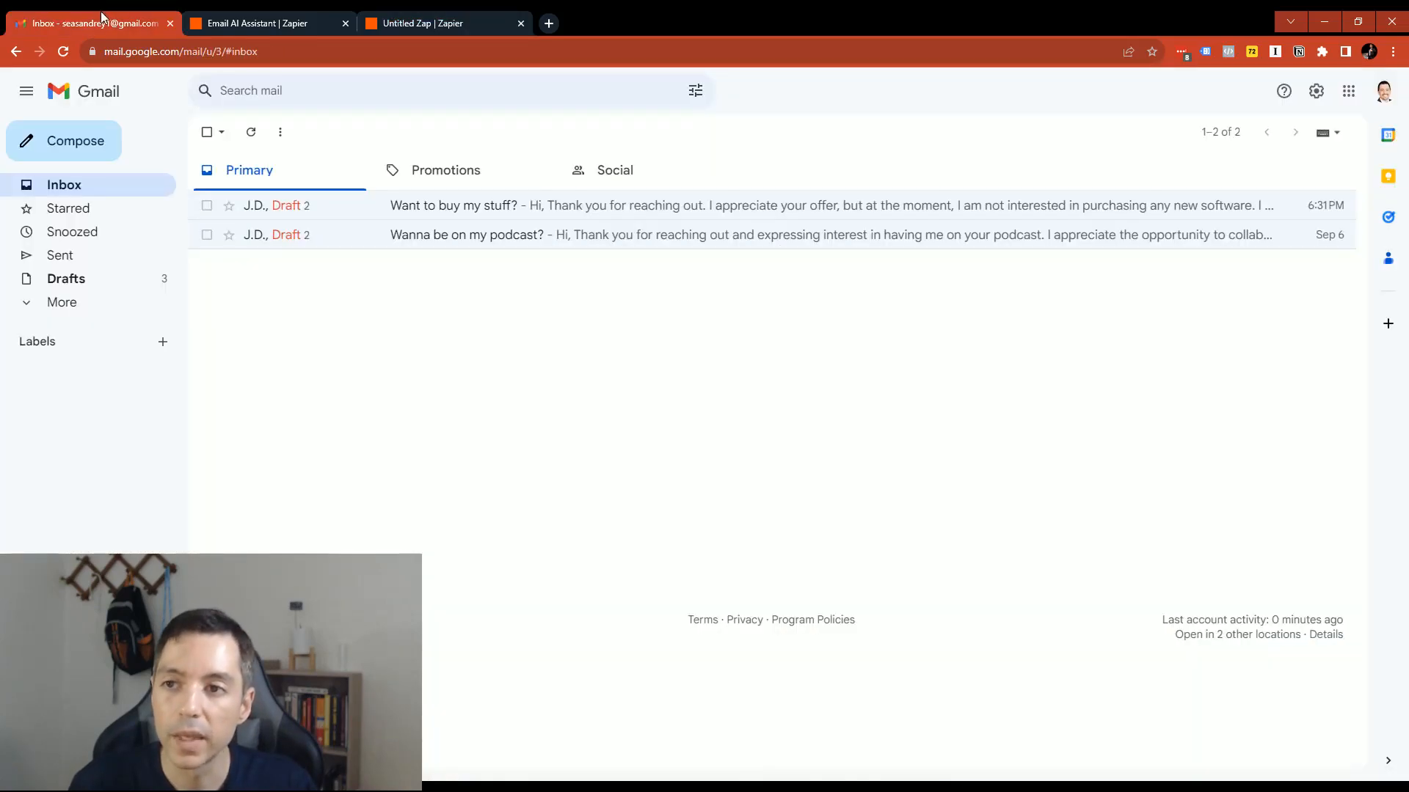
- Switch to Gmail, compare the Promotions messages with the Primary inbox, and return to the untitled Zap
left_click(91, 25)
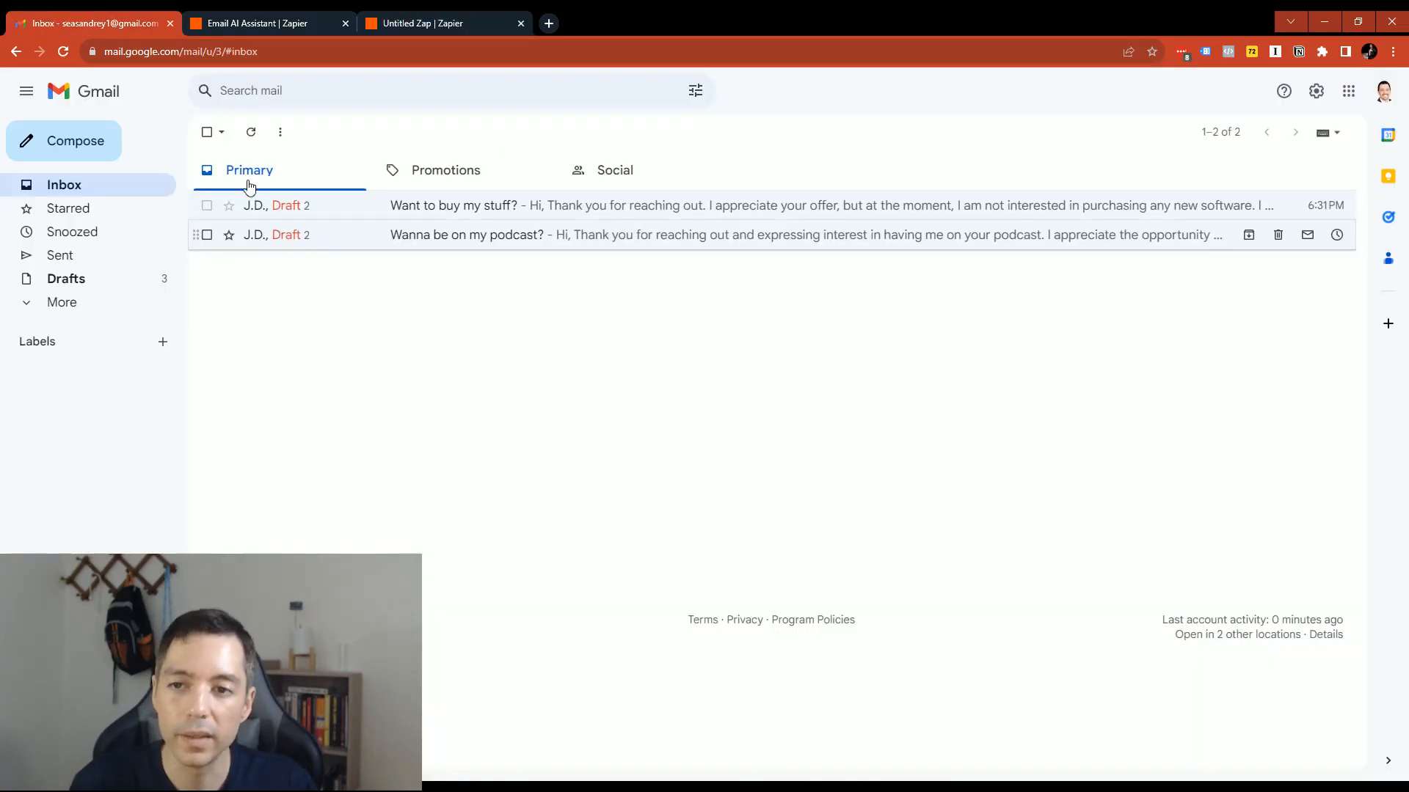
left_click(456, 167)
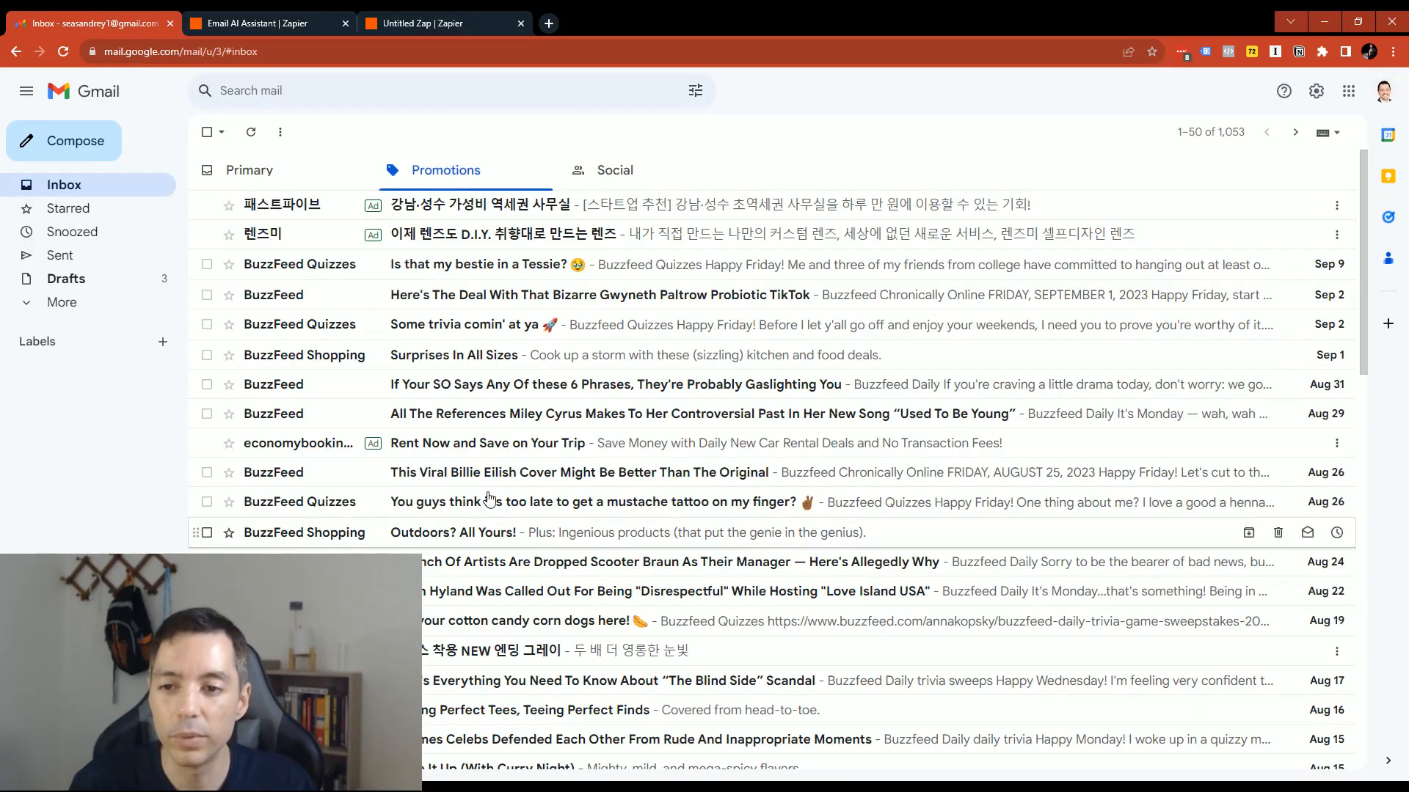
scroll(485, 323, "down", 2)
scroll(488, 321, "up", 2)
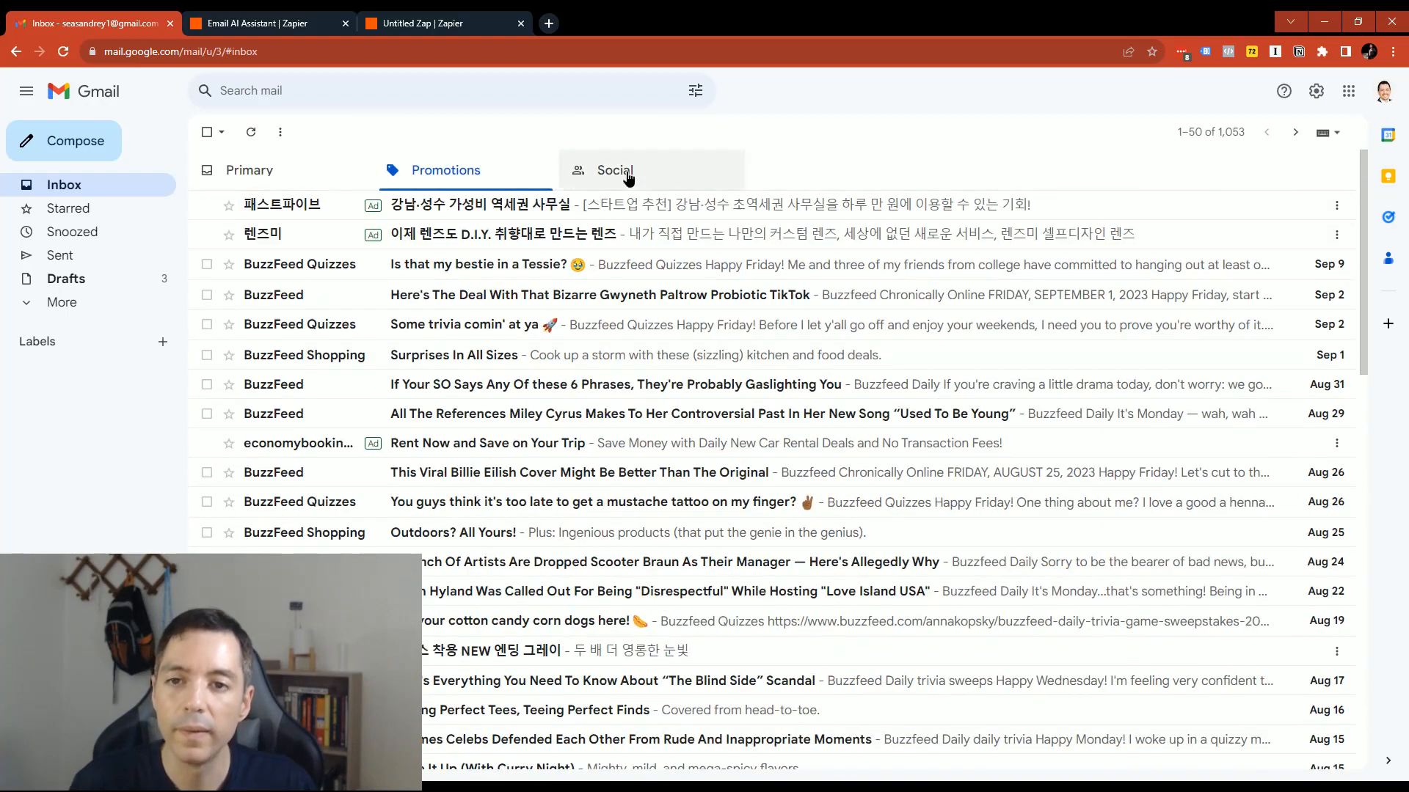
left_click(275, 172)
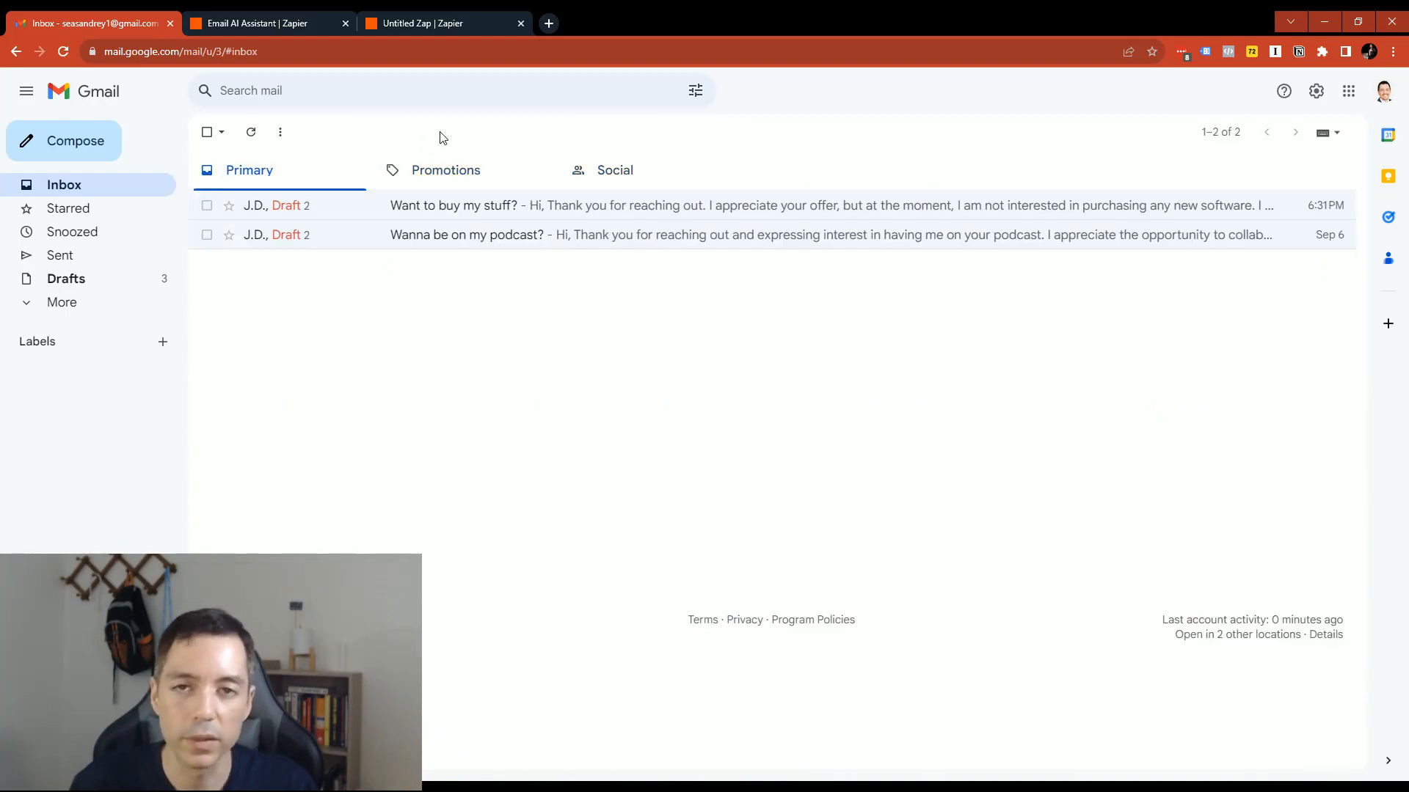
left_click(443, 16)
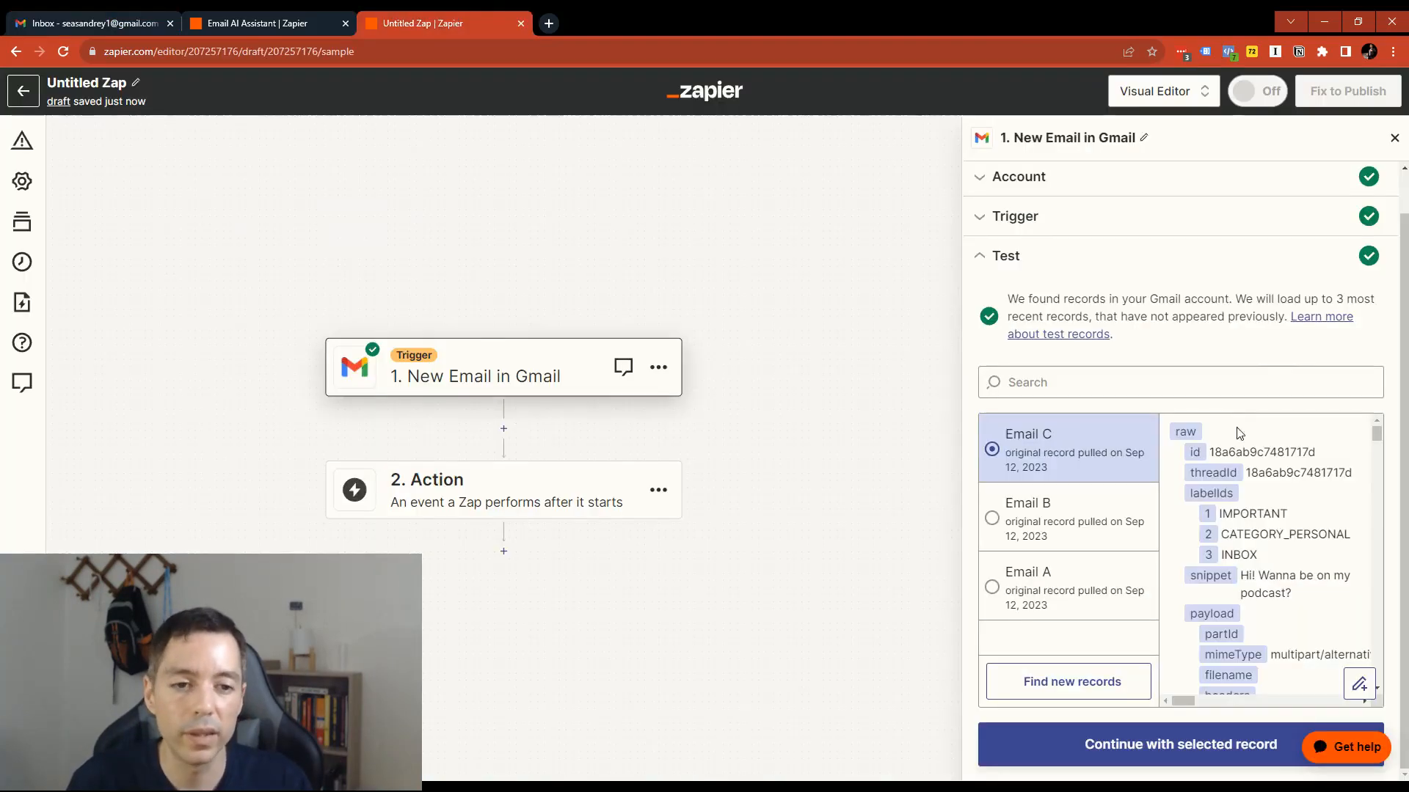
- Review the Email C sample record's data and add a Filter as the Zap's second step
scroll(1158, 269, "up", 1)
scroll(1248, 386, "down", 1)
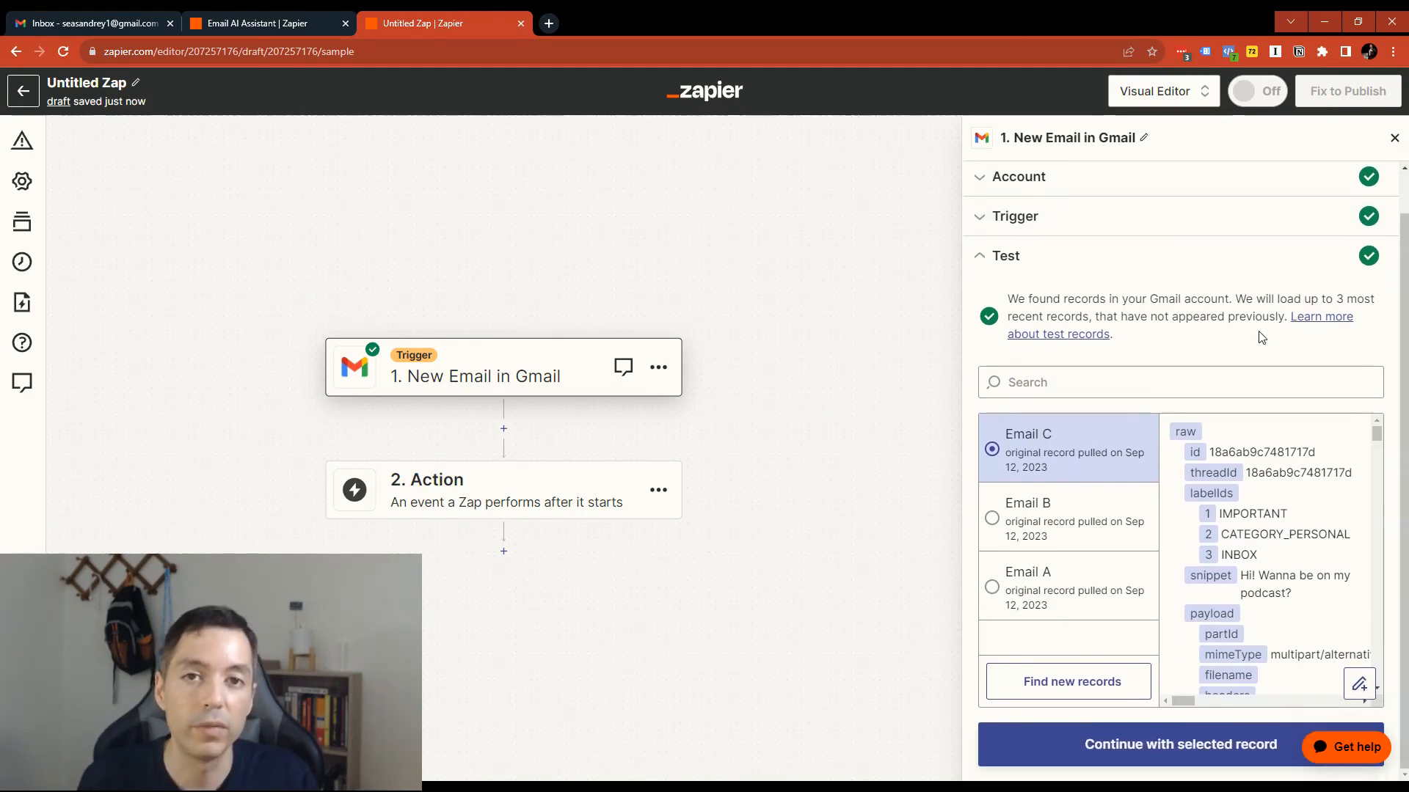
scroll(1294, 556, "down", 5)
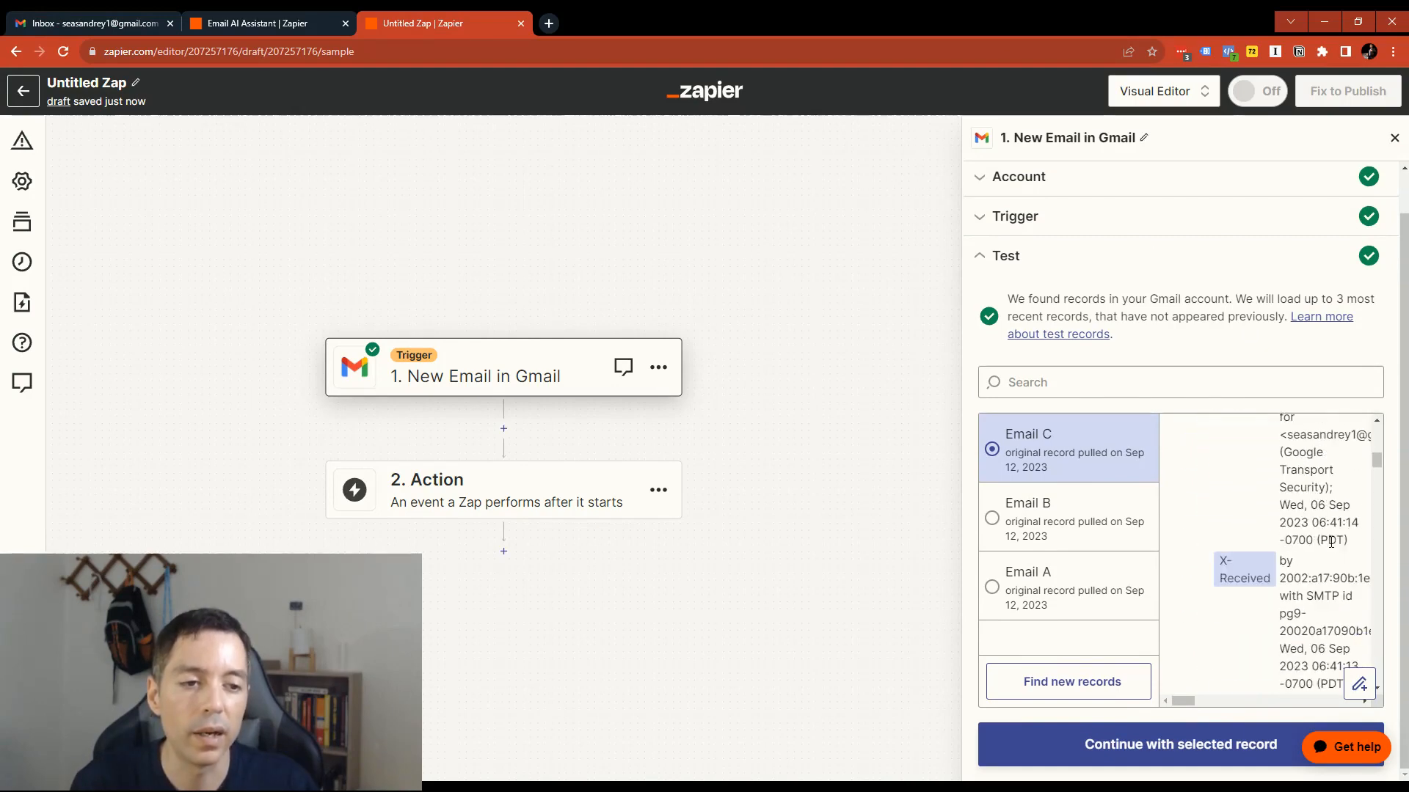
scroll(1332, 544, "up", 3)
scroll(1333, 544, "up", 2)
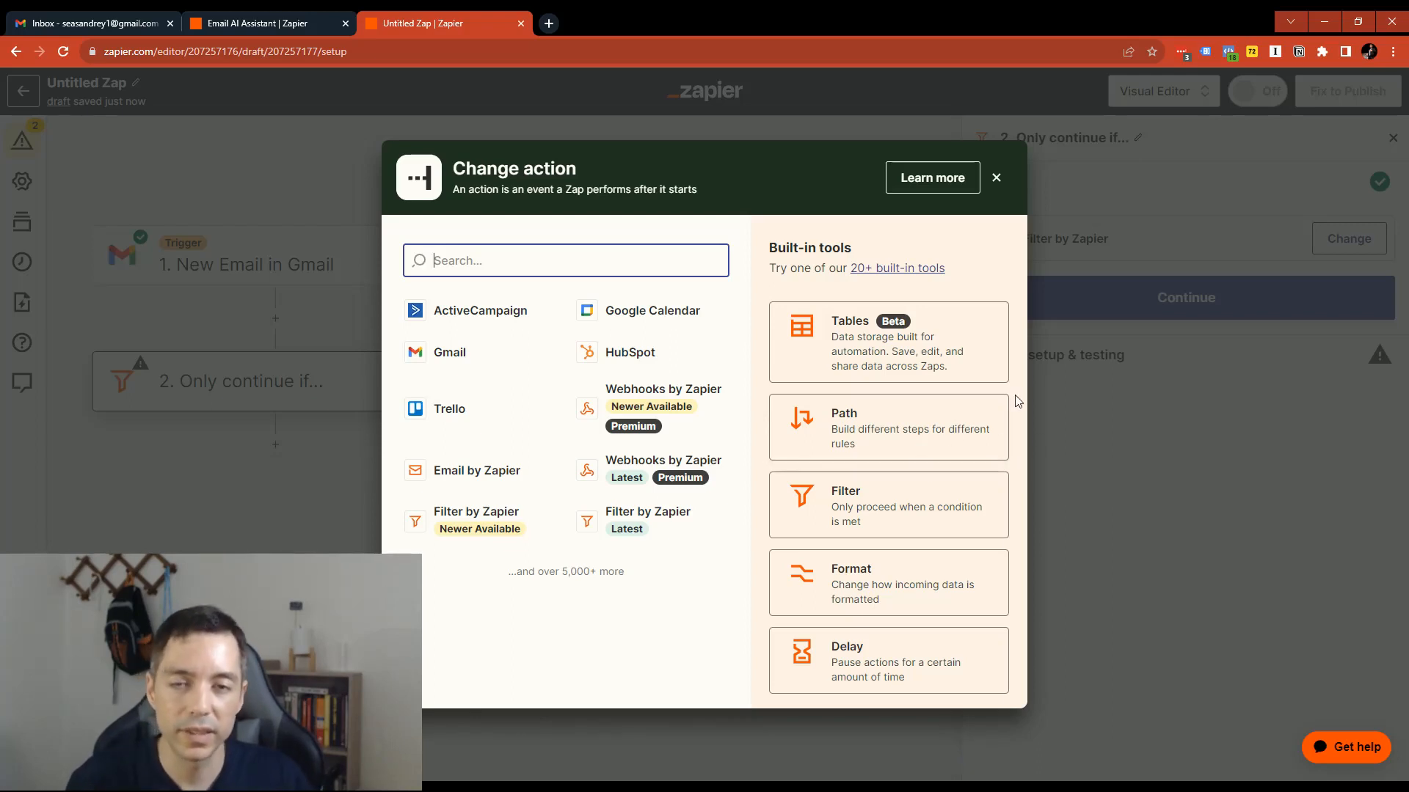
left_click(936, 516)
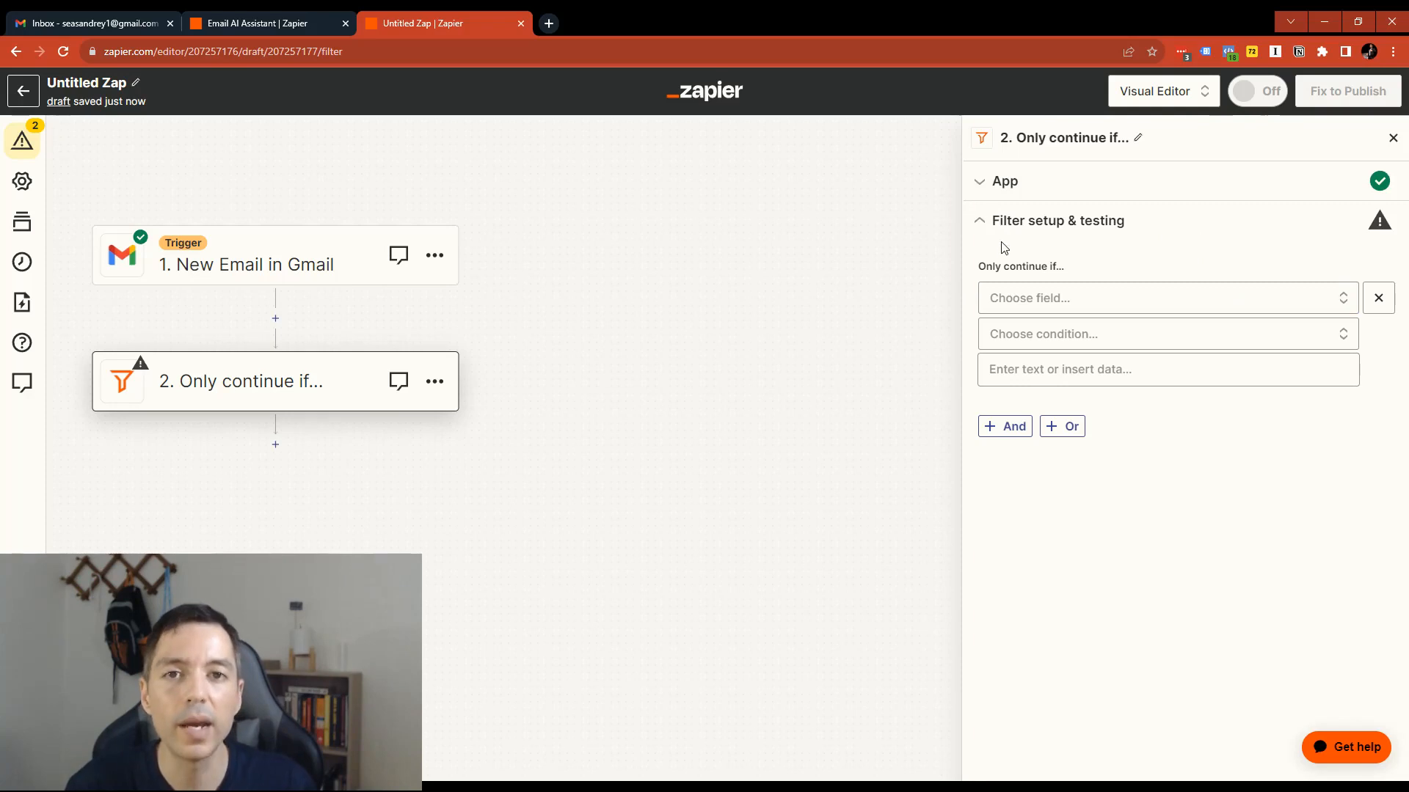
- Set the filter's first condition so the Gmail Labels field (Text) Contains IMPORTANT
left_click(1332, 299)
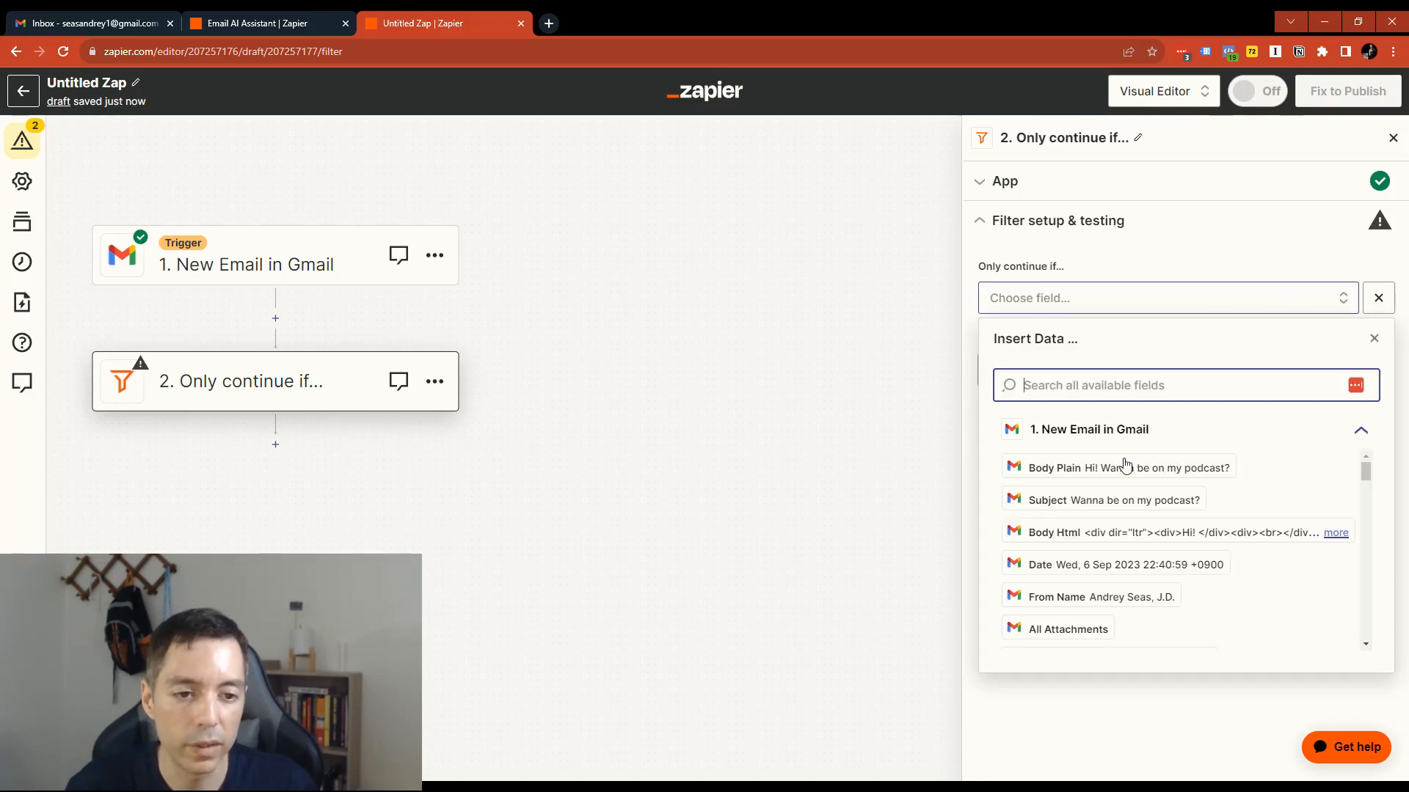
scroll(1101, 528, "down", 4)
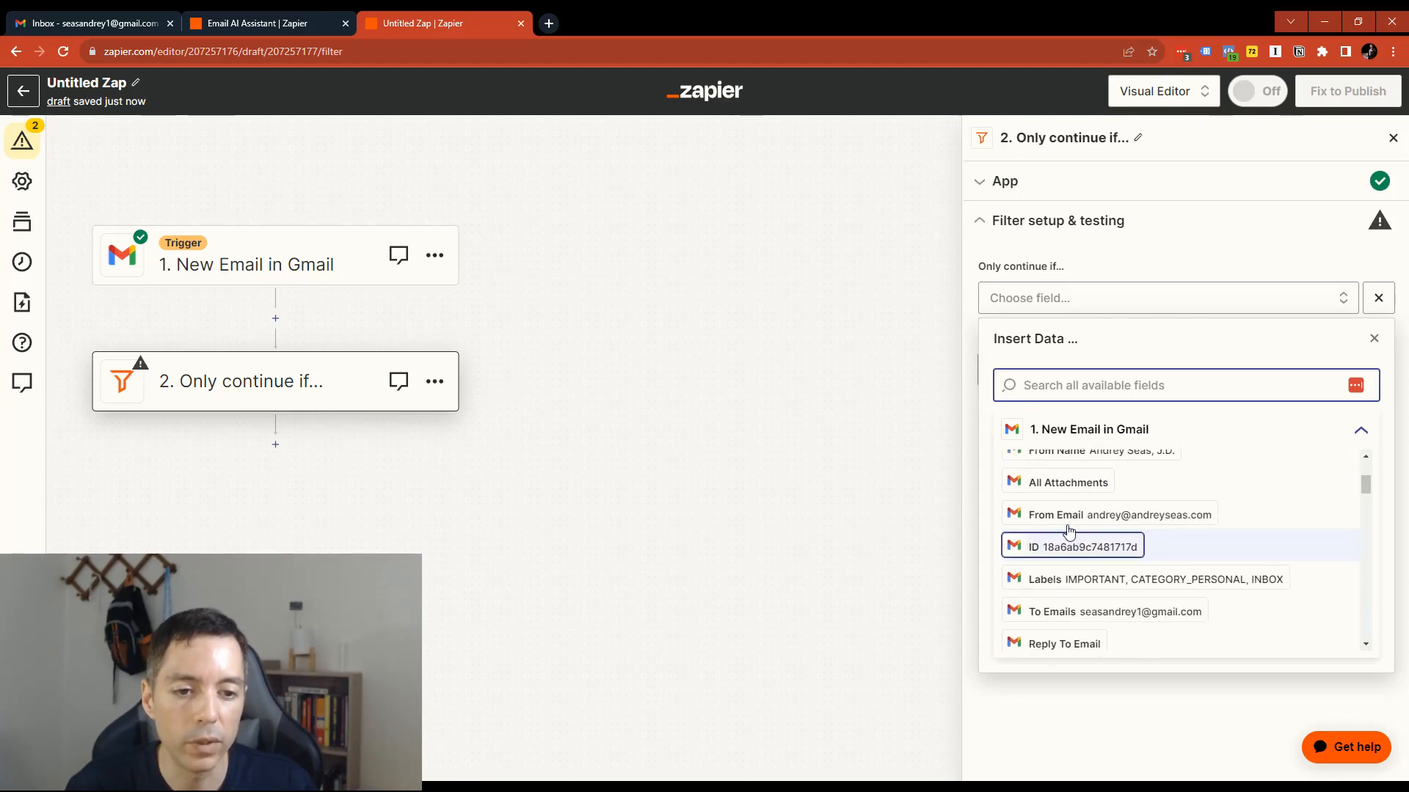
left_click(1054, 504)
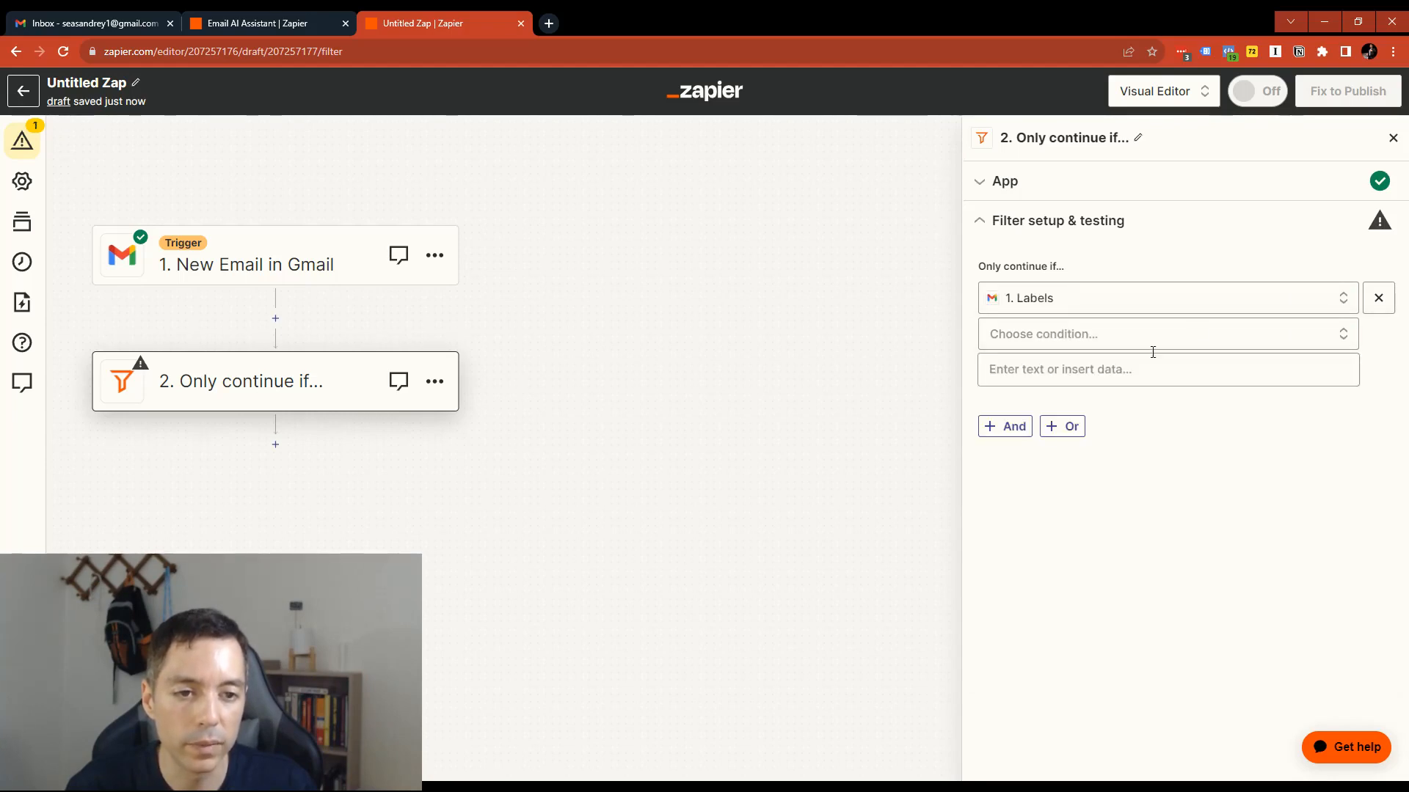
left_click(1342, 336)
left_click(1086, 373)
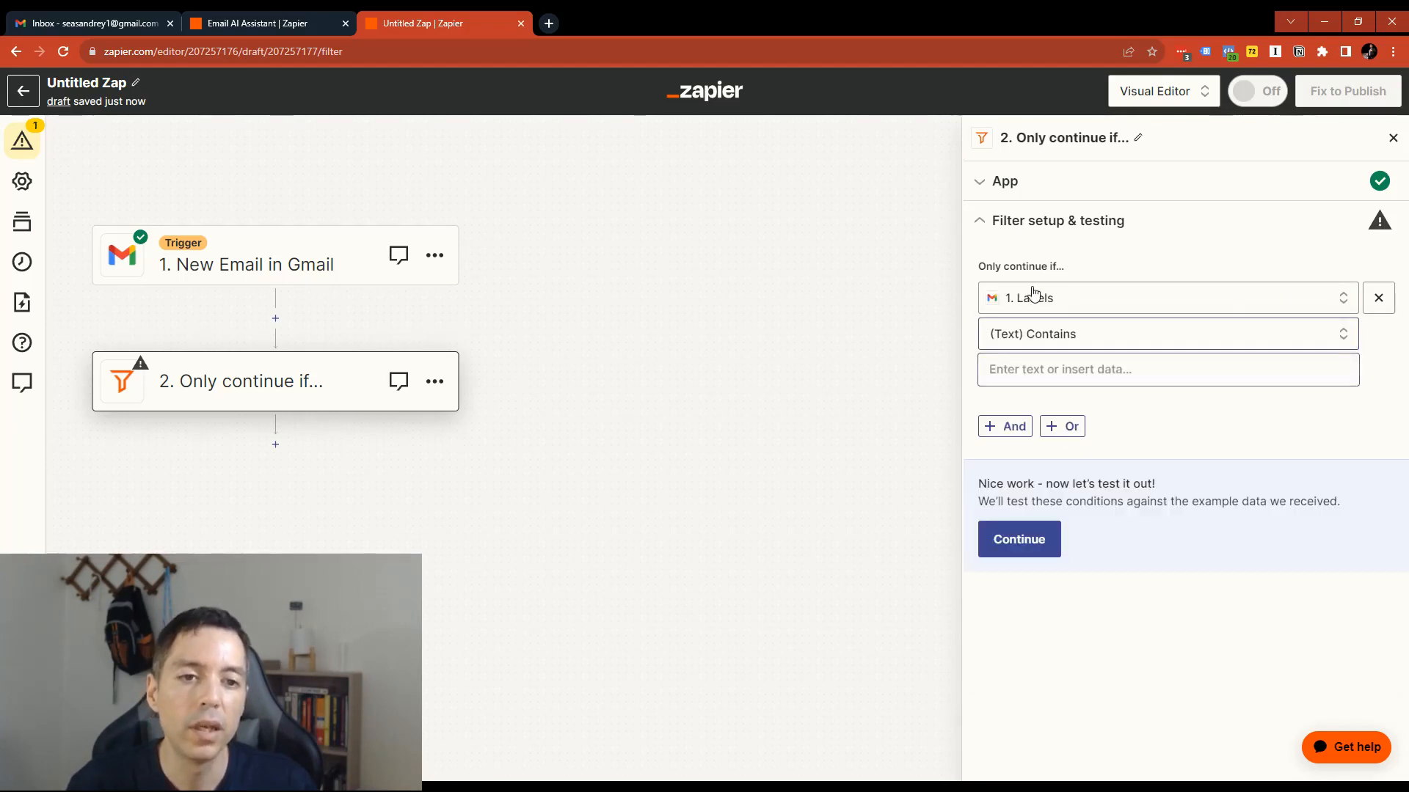
left_click(1058, 369)
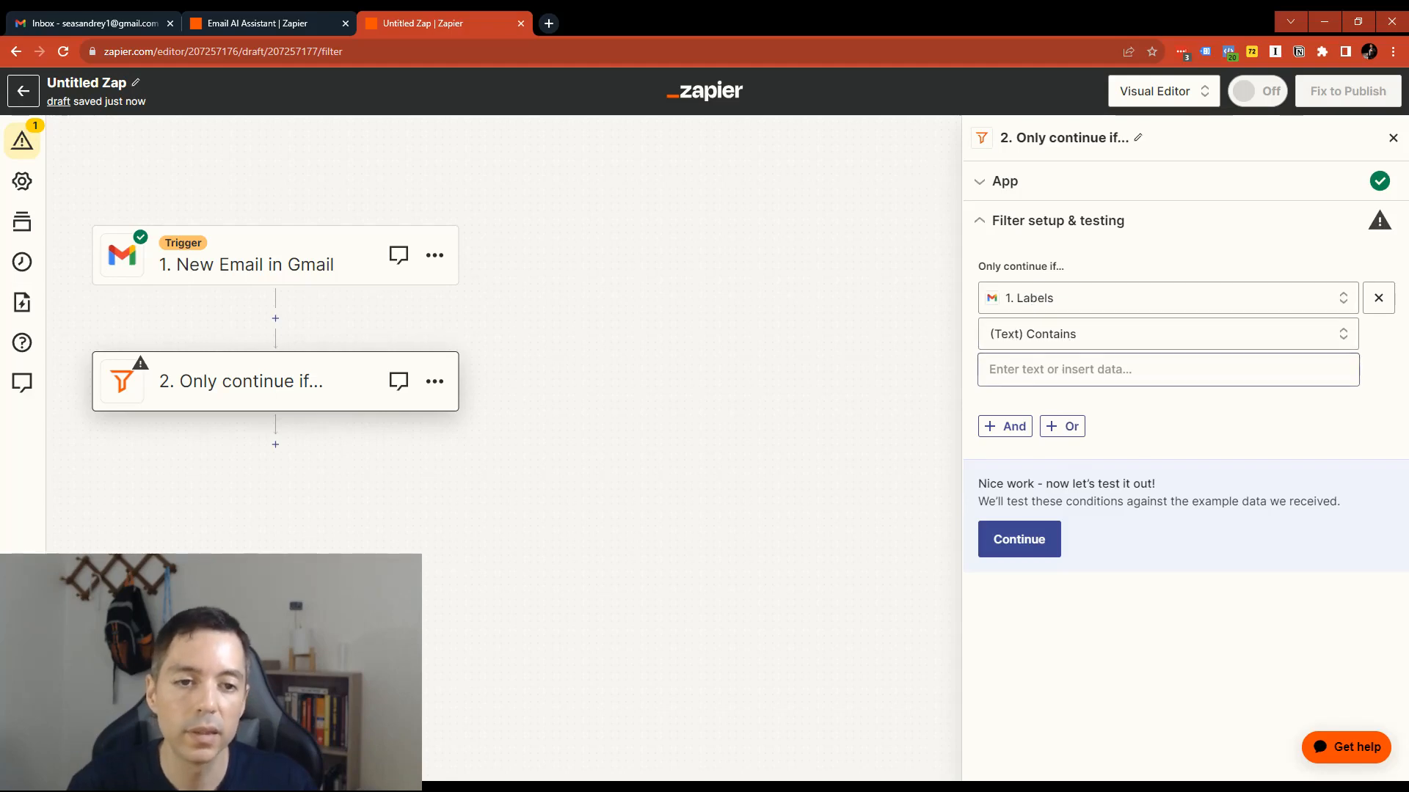
type("IMPORTANT")
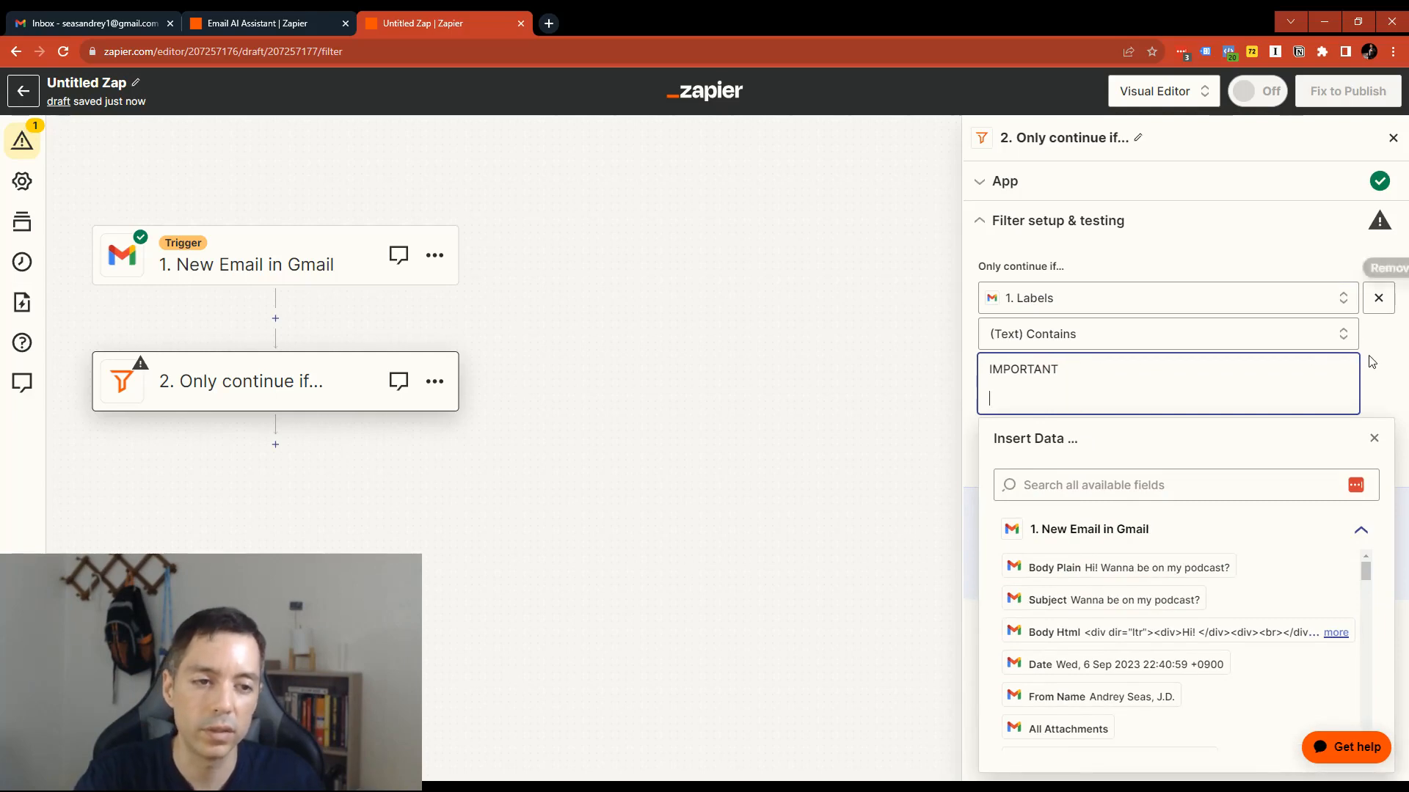
left_click(1382, 369)
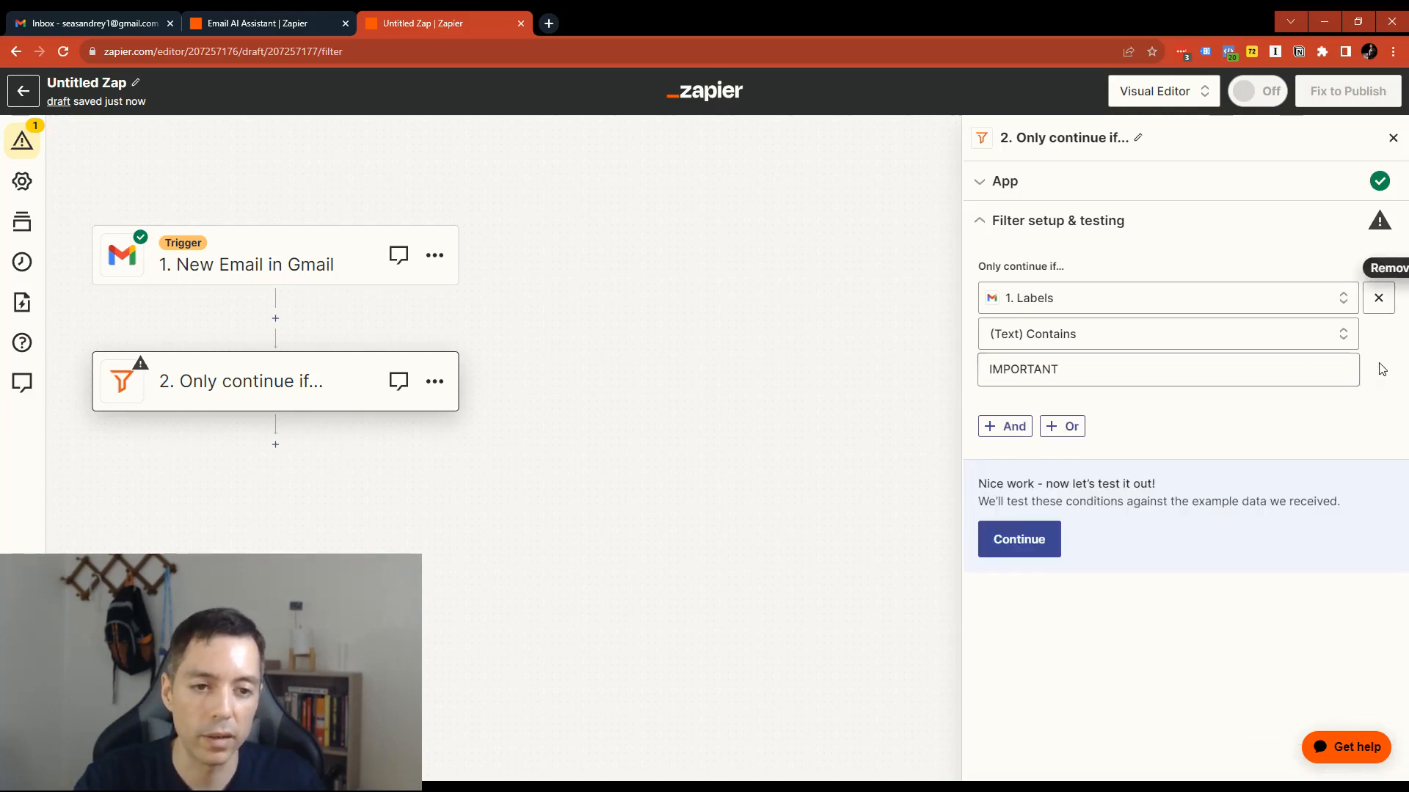
- Add a second And condition to the filter requiring the Gmail Labels field (Text) Contains INBOX
left_click(1011, 426)
left_click(1053, 426)
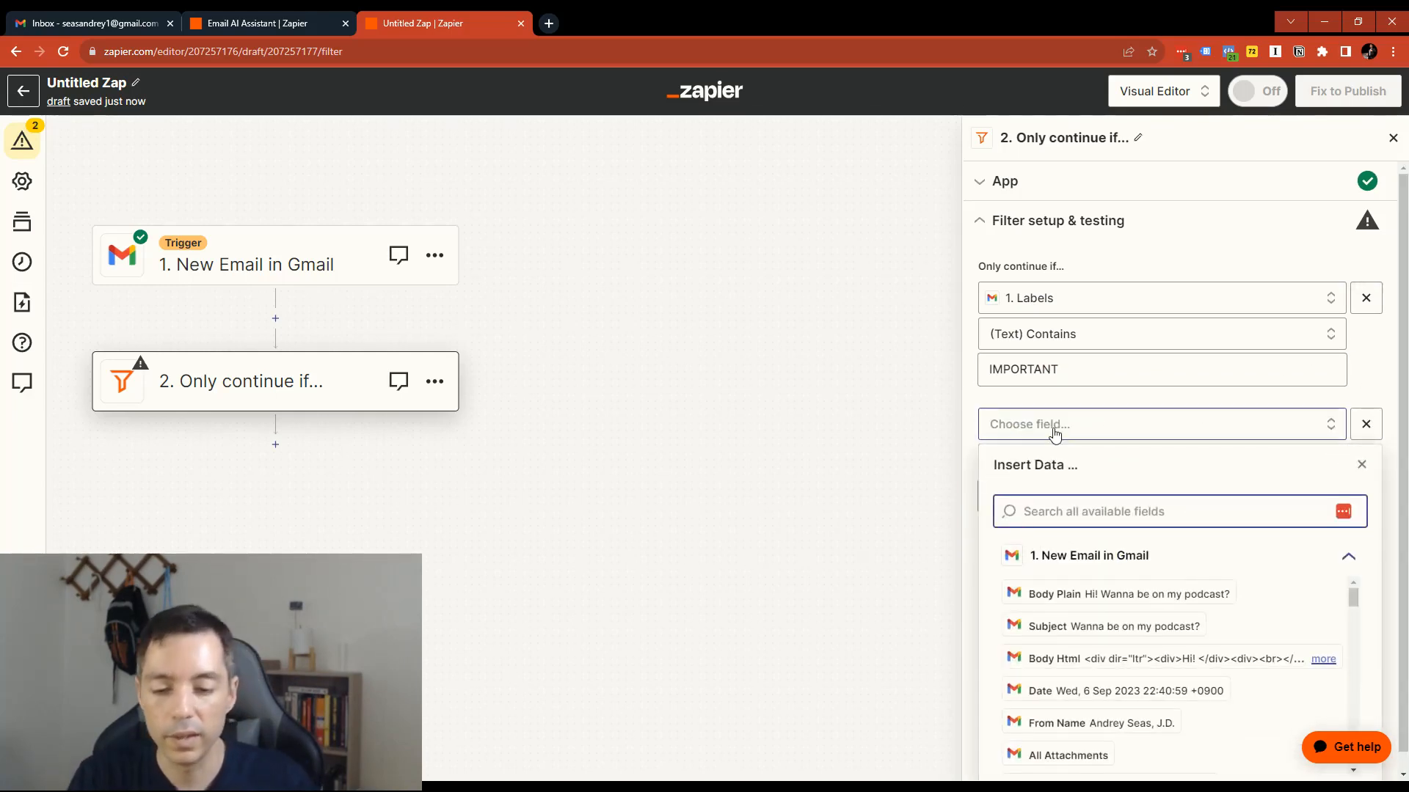
type("Label")
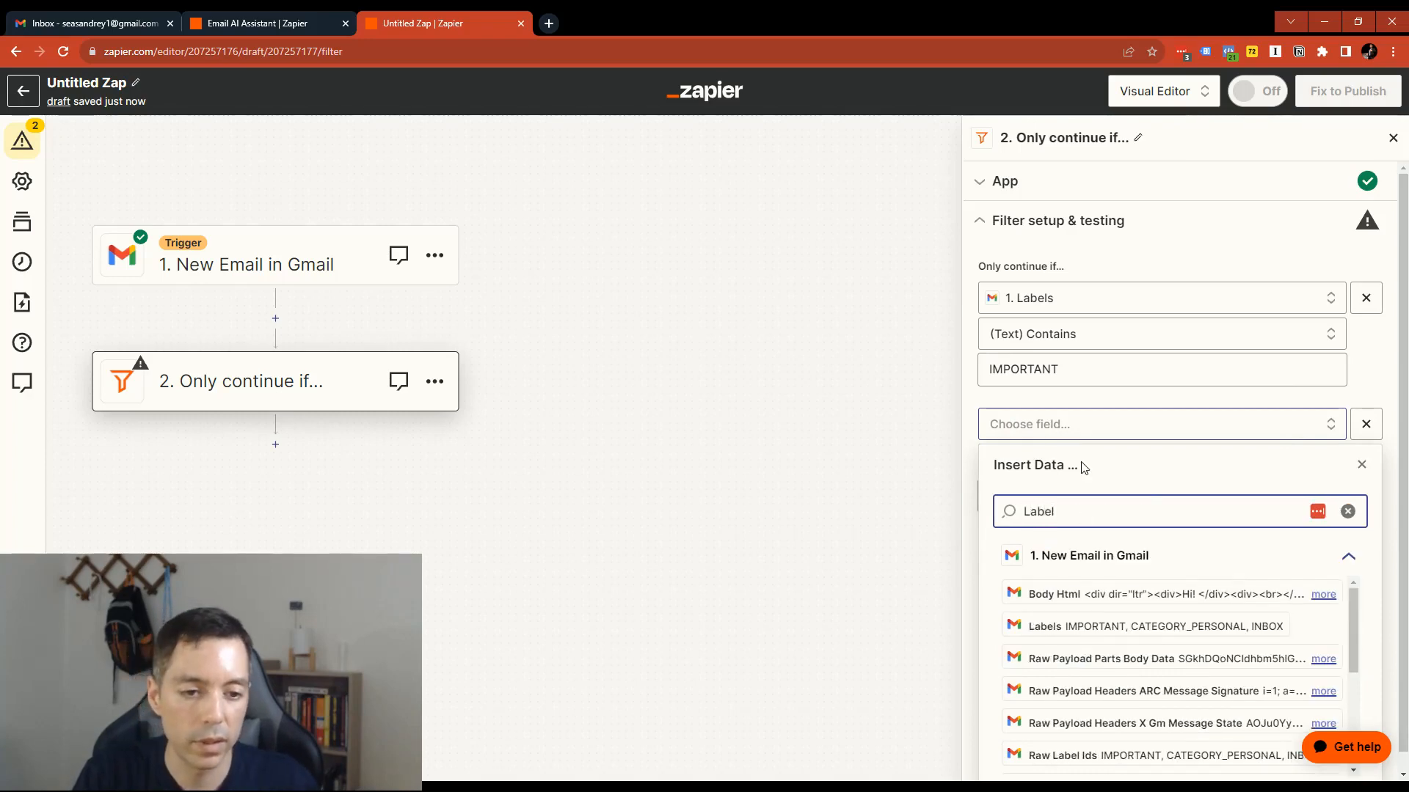
left_click(1049, 626)
left_click(1057, 497)
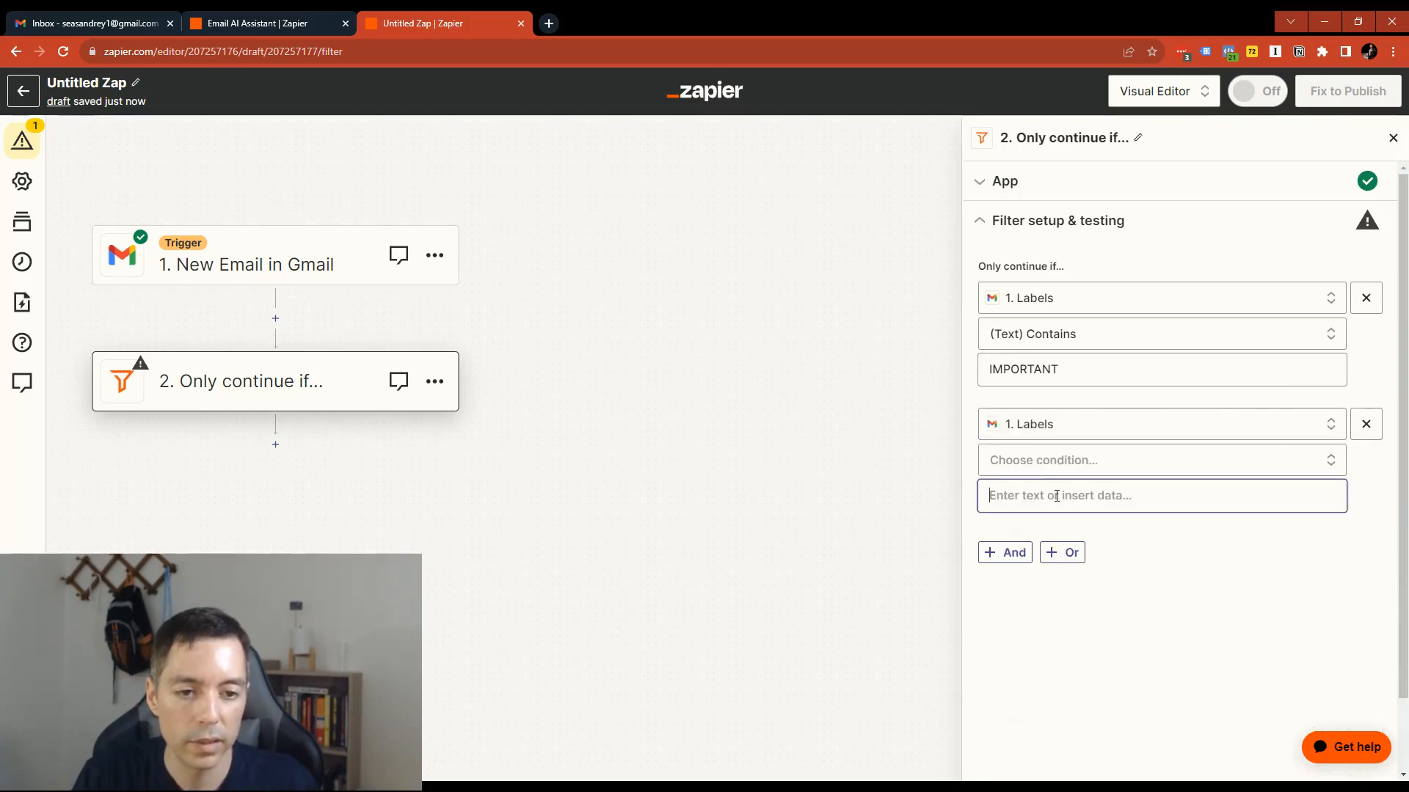
left_click(1078, 461)
left_click(1084, 505)
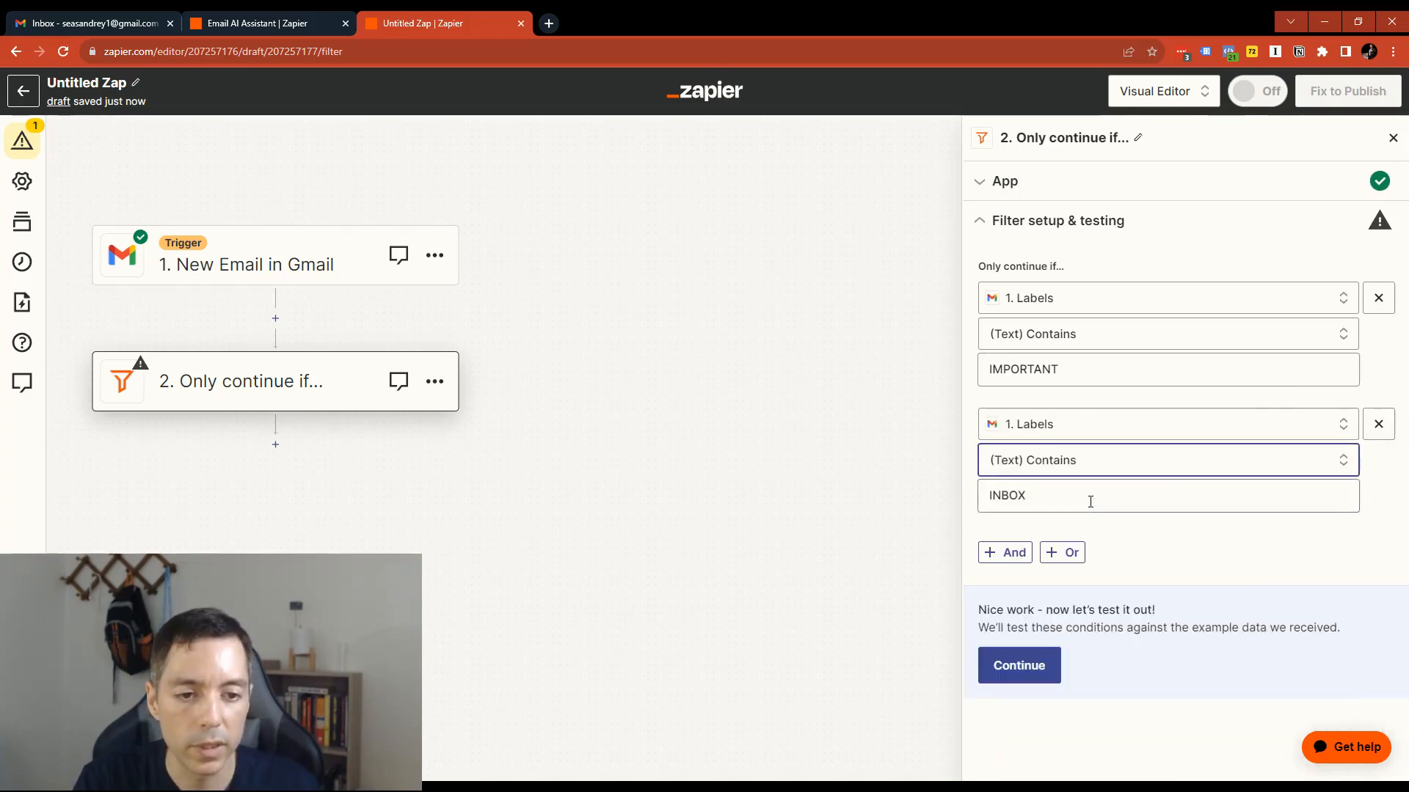
- Test and retest the filter against the sample record, review the matched items, and continue to a new action step
left_click(1051, 668)
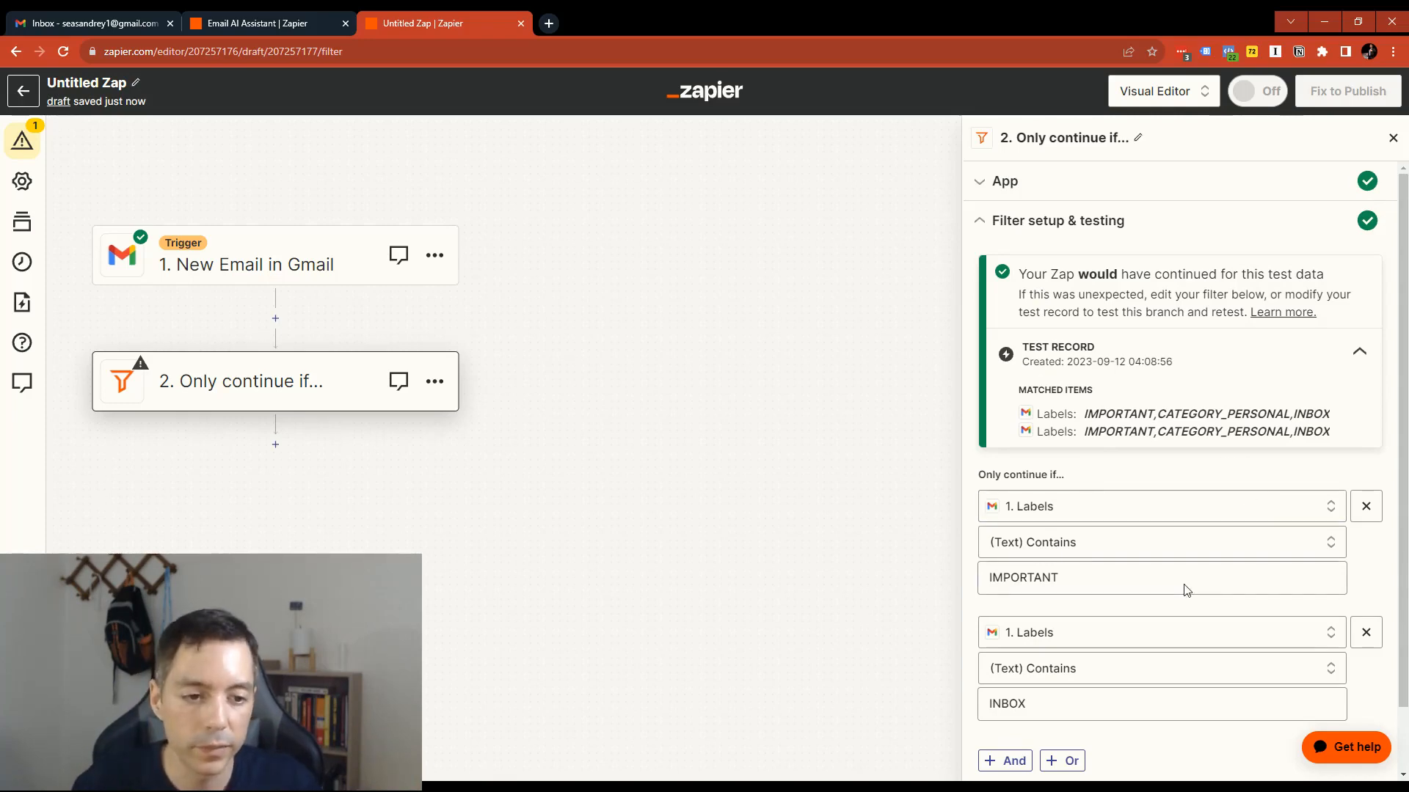
scroll(1186, 590, "down", 1)
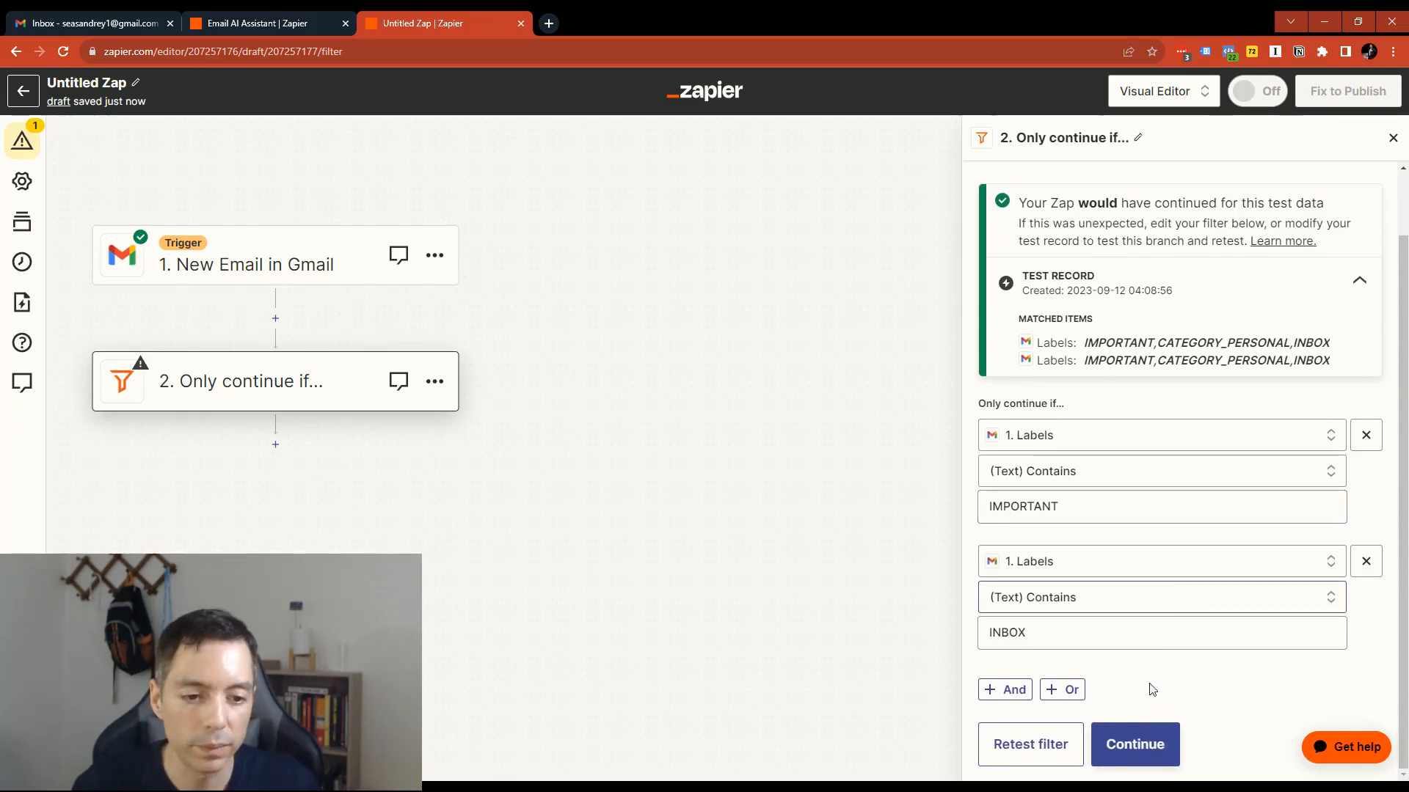
left_click(1036, 746)
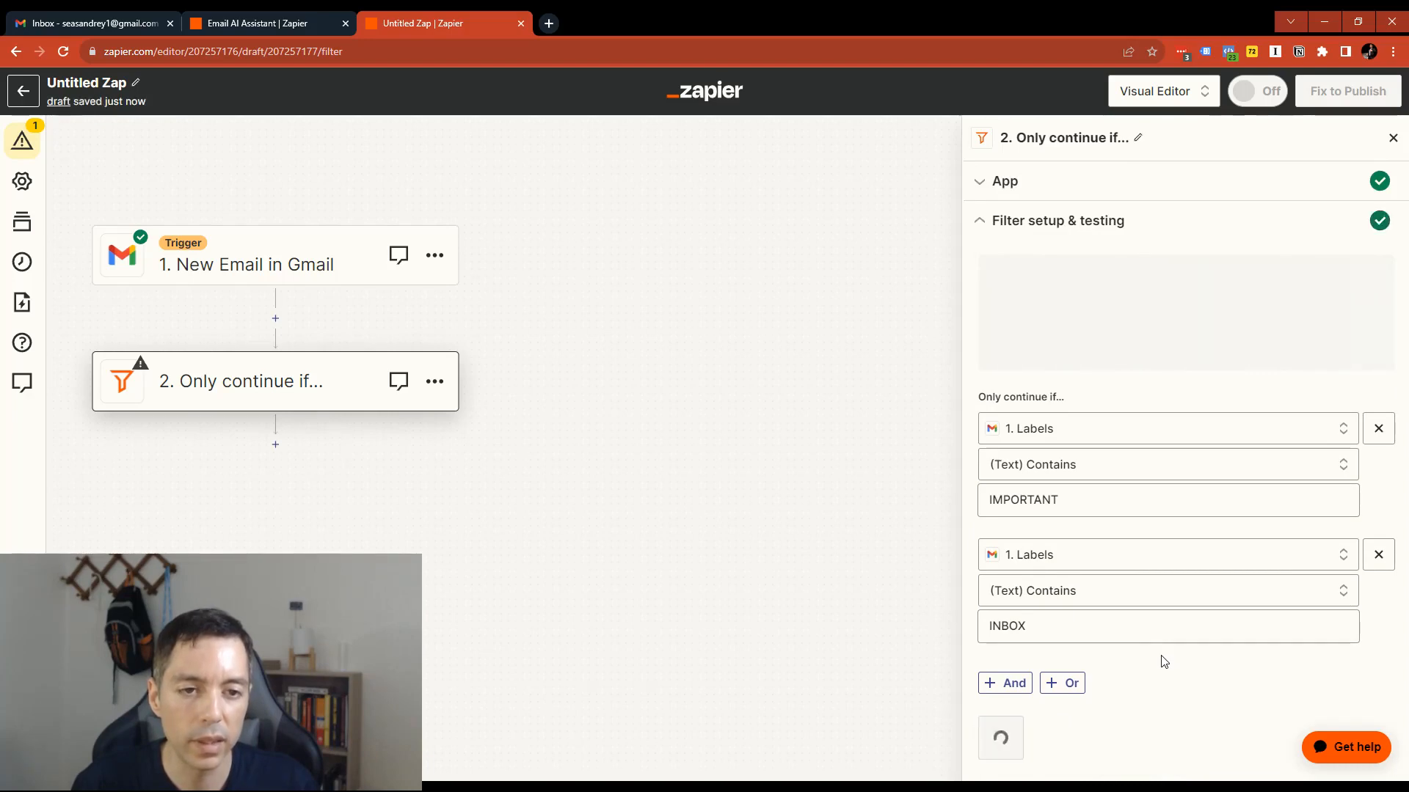
scroll(1104, 360, "down", 1)
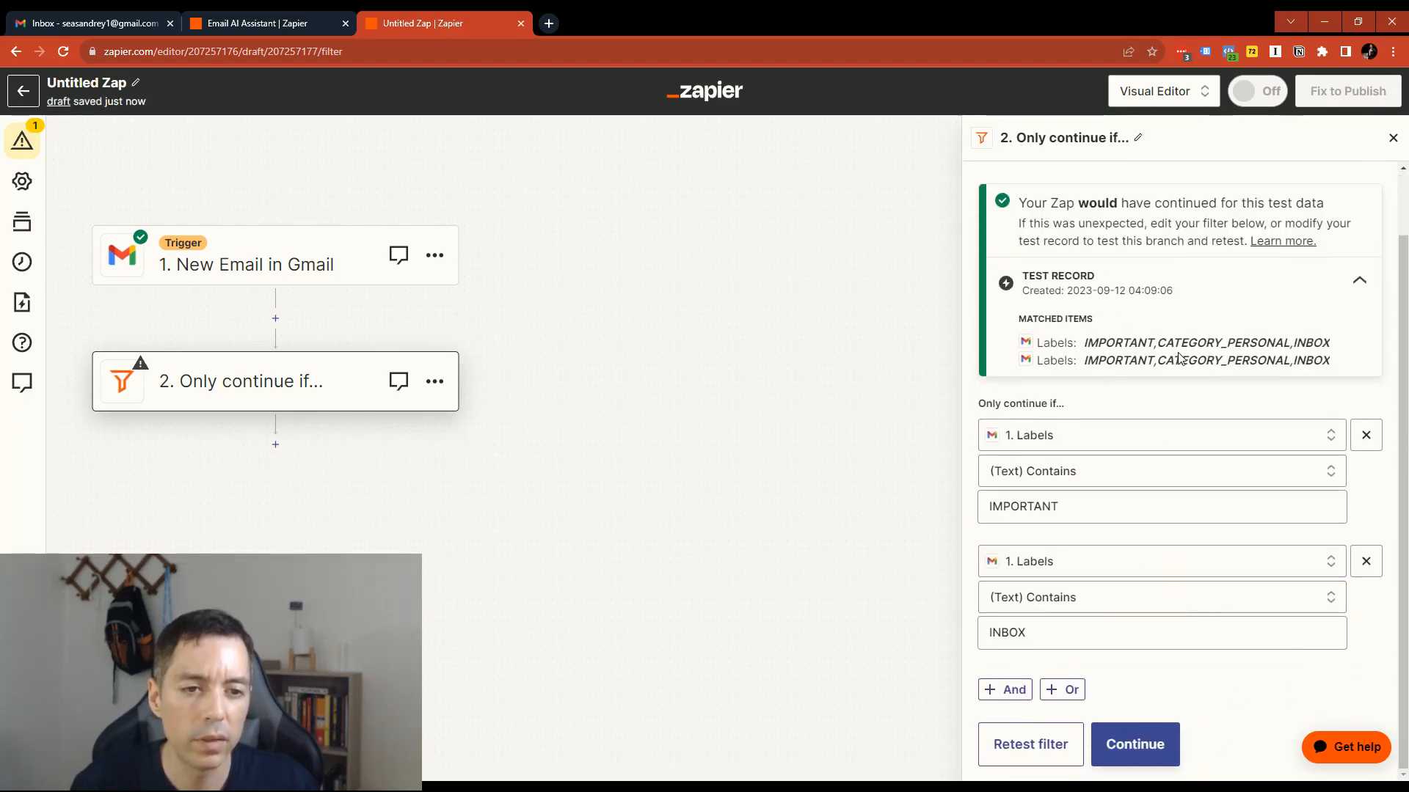
scroll(1126, 344, "up", 1)
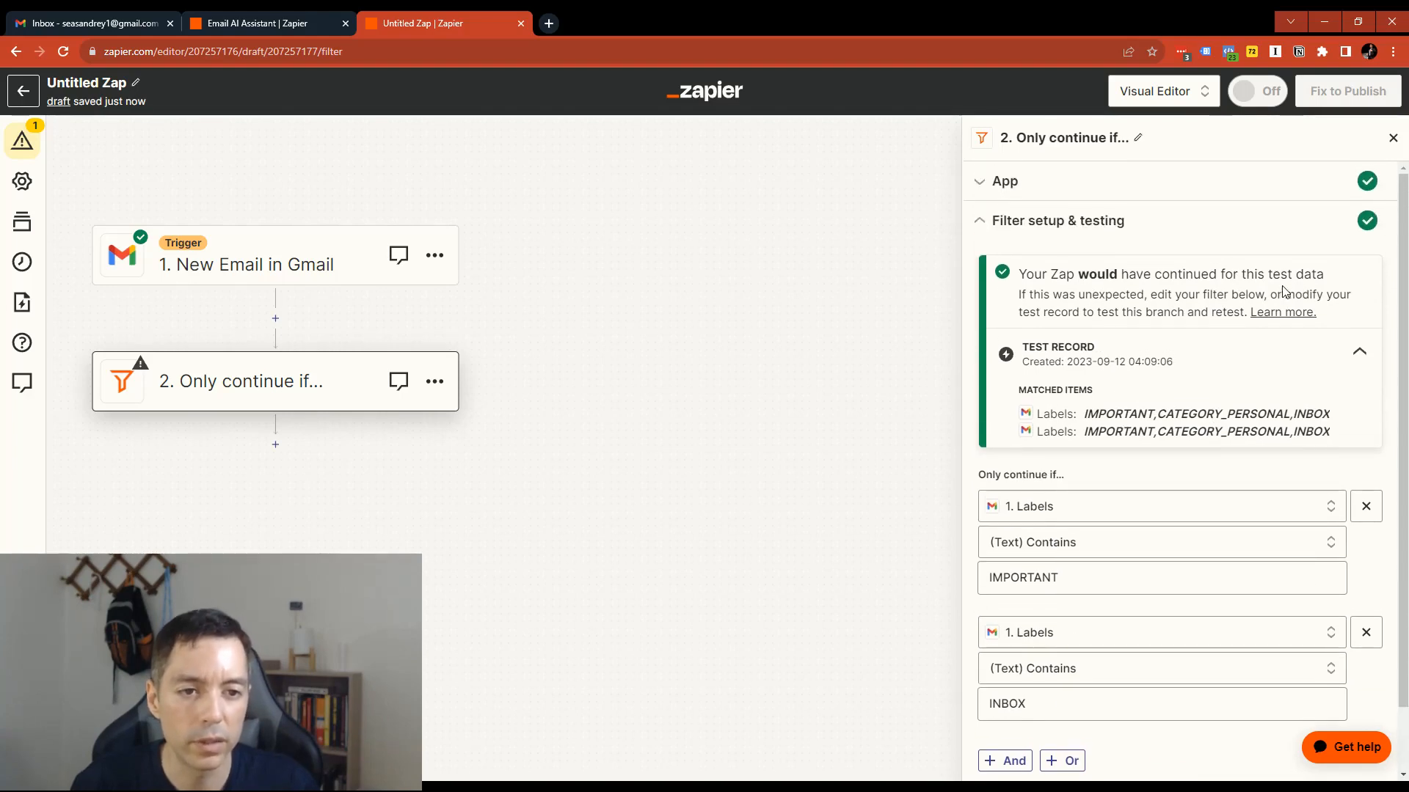
scroll(1174, 301, "down", 1)
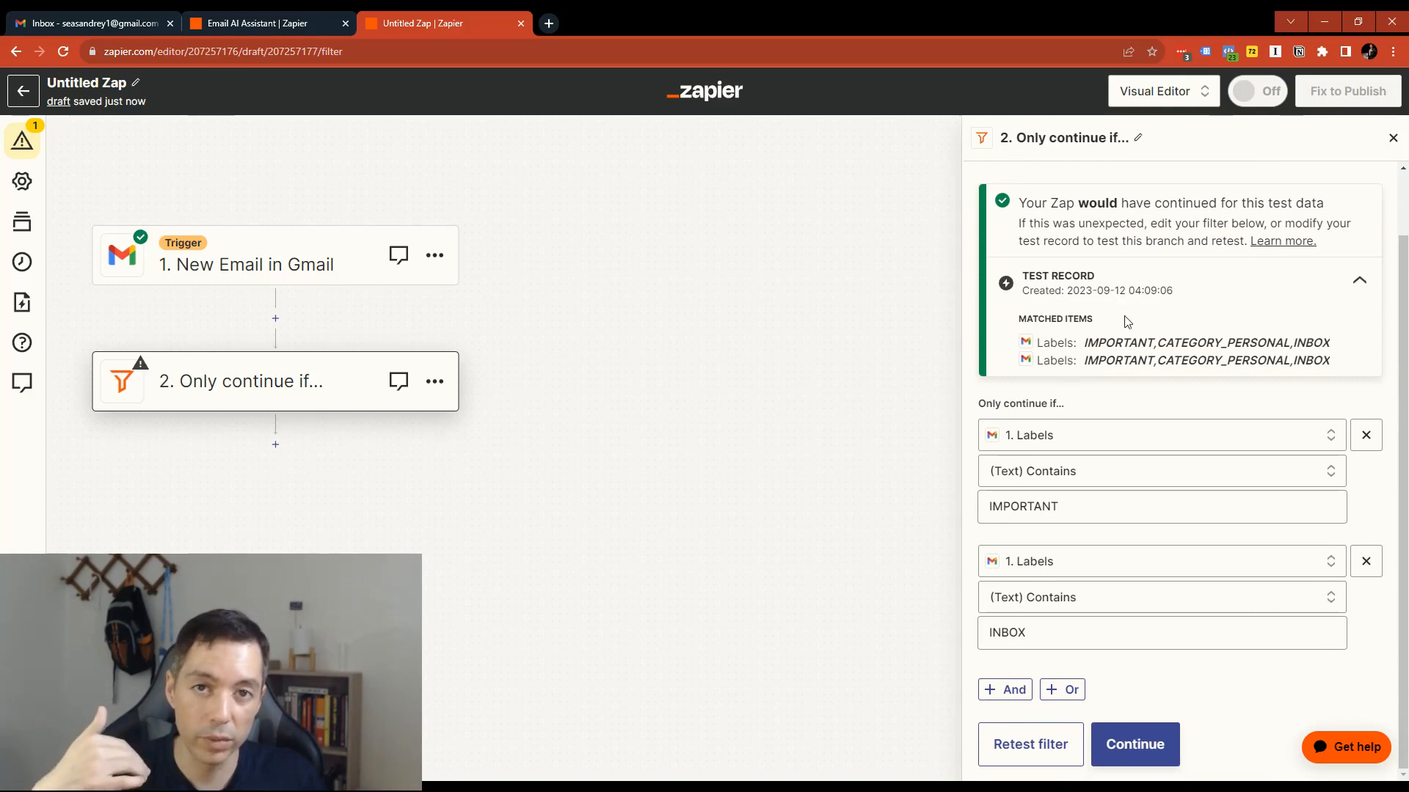
scroll(1112, 337, "up", 1)
scroll(1111, 337, "down", 1)
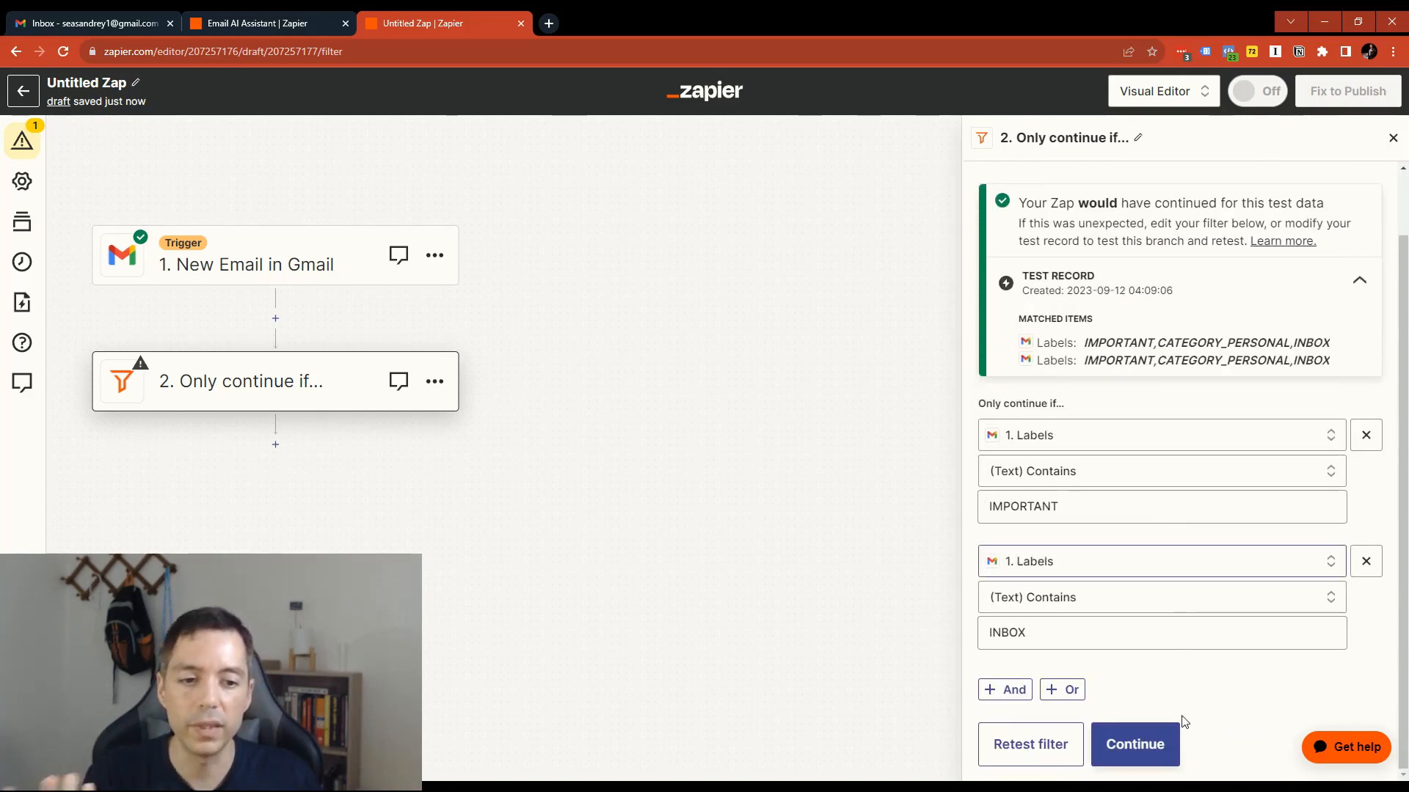
left_click(1157, 755)
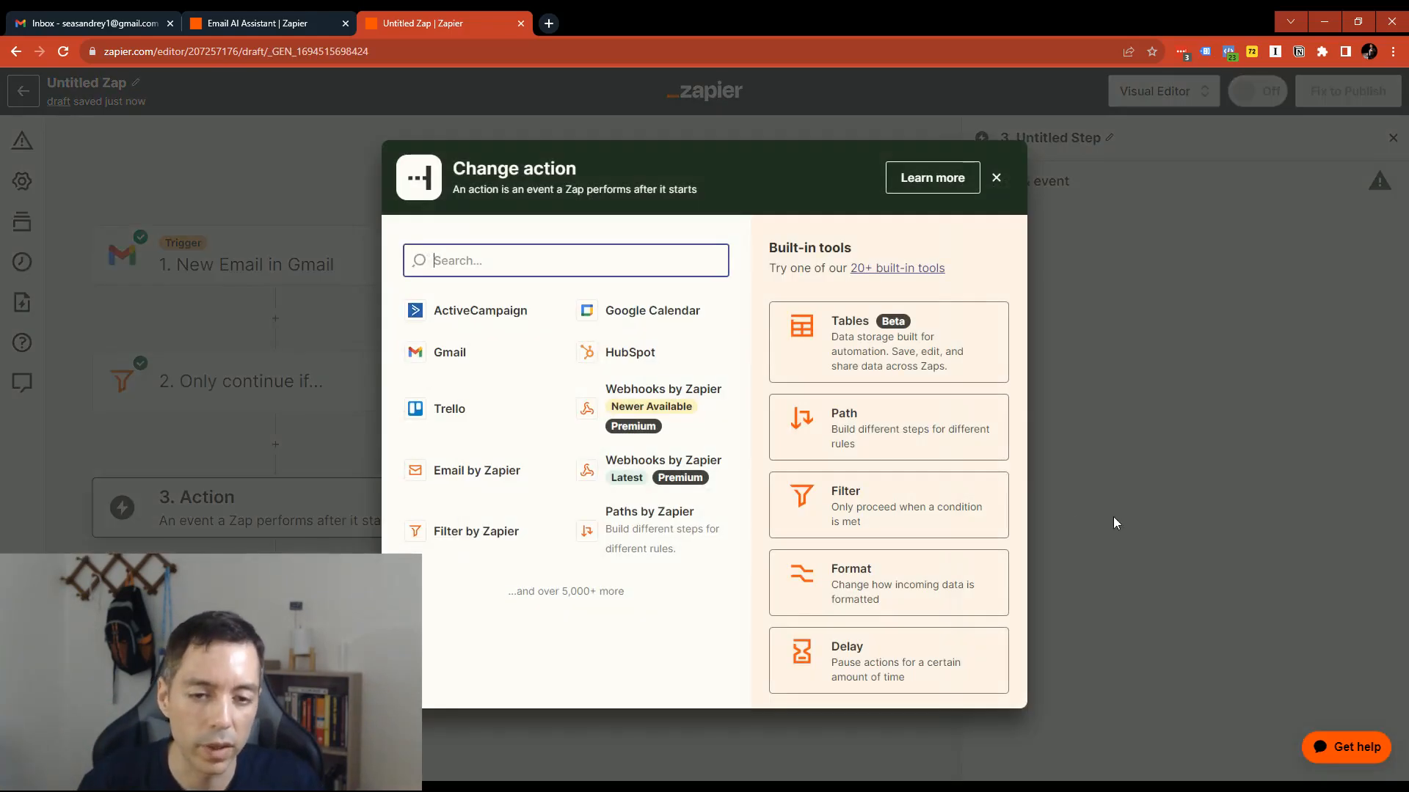
left_click(999, 180)
left_click(390, 512)
left_click(997, 178)
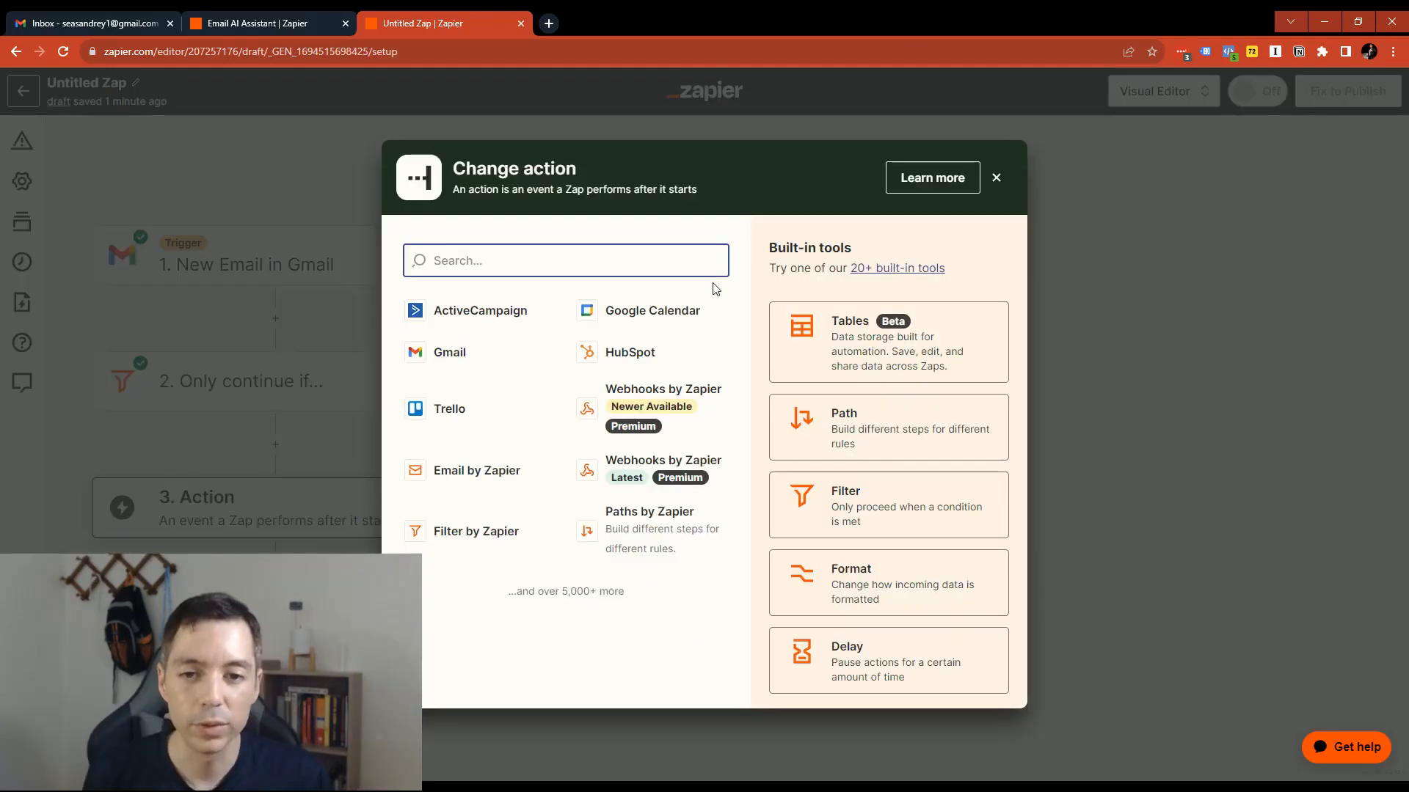
- Search the available apps for chatgpt and set ChatGPT as the third step's app
left_click(267, 382)
type("c")
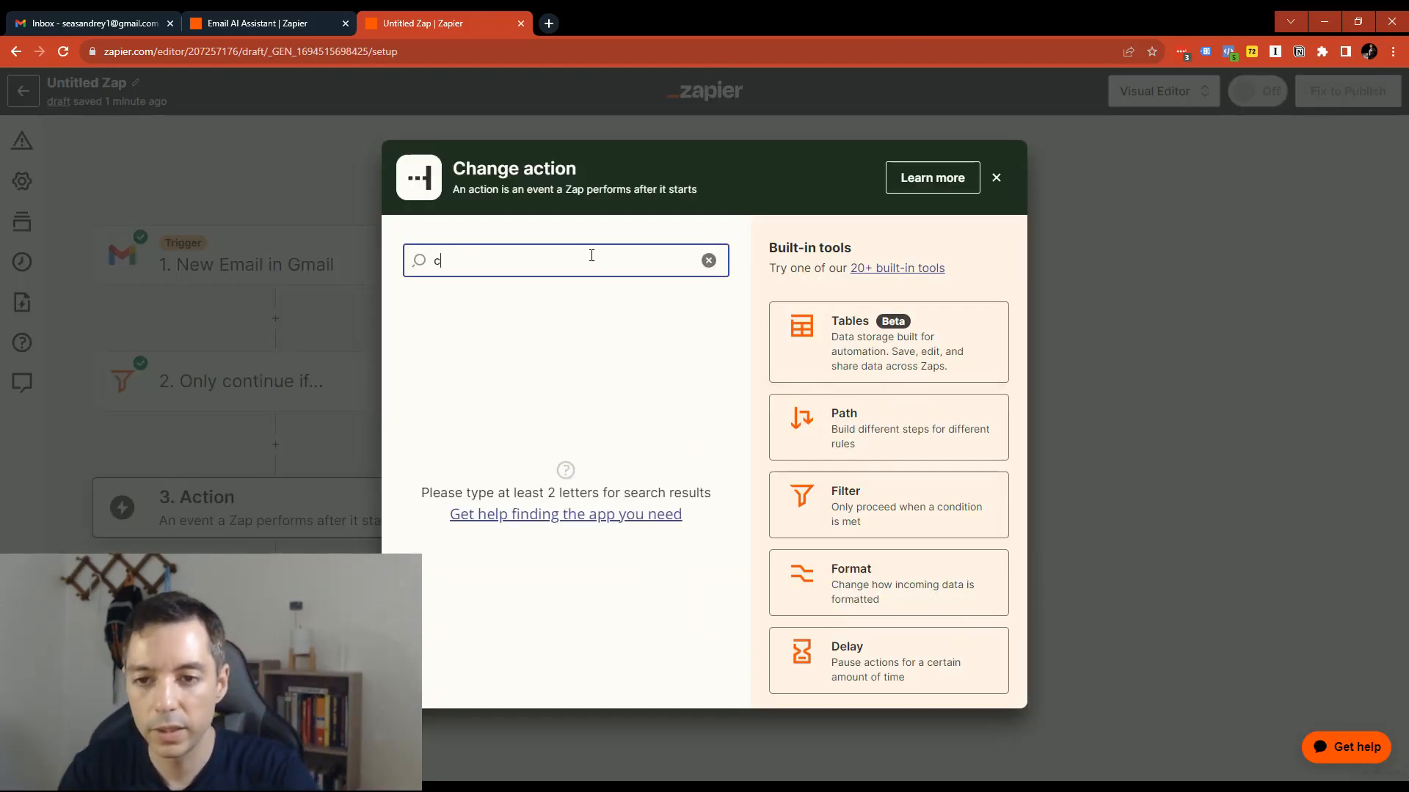
type("hatgpt")
left_click(469, 314)
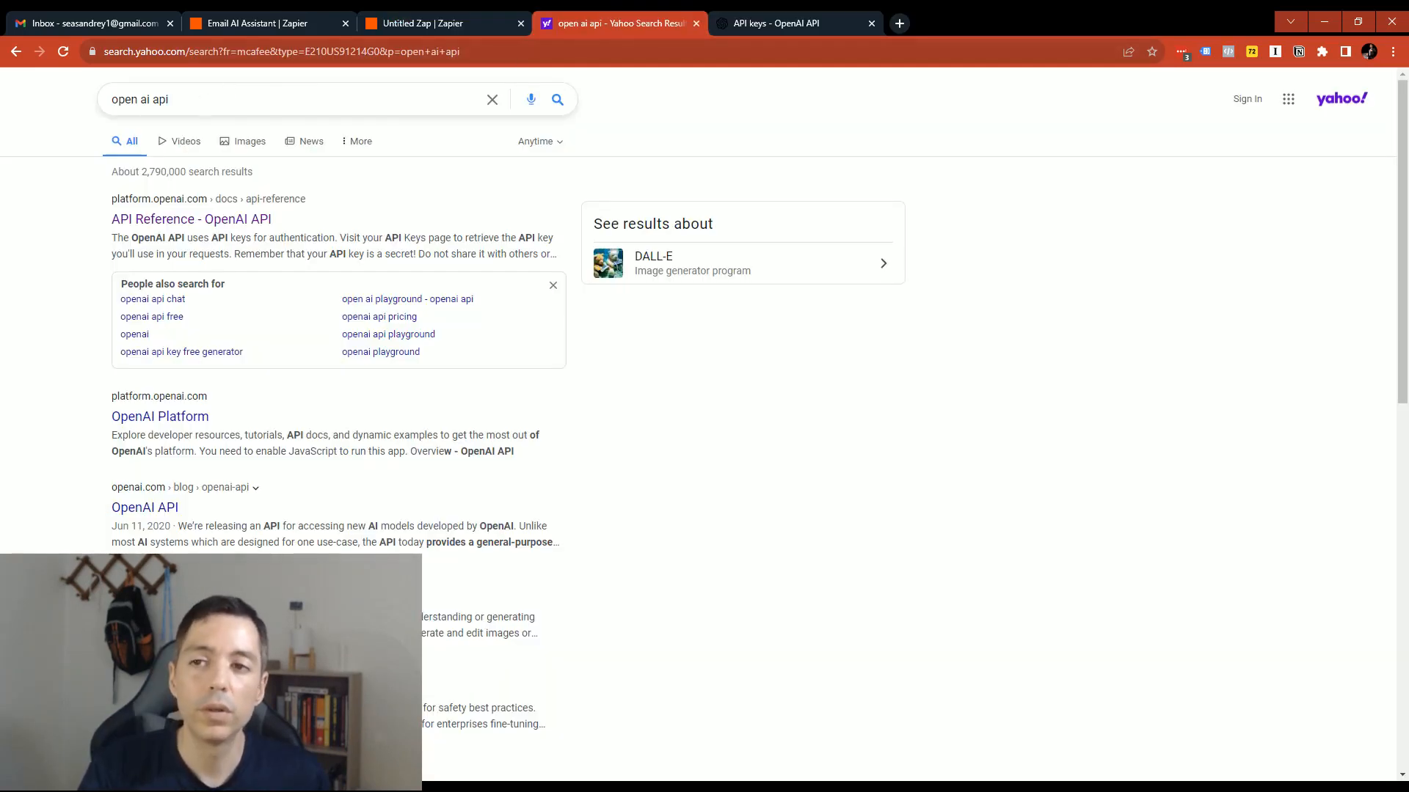
- Review the "open ai api" web search and examine the OpenAI API keys page with its account menu
left_click_drag(176, 100, 44, 103)
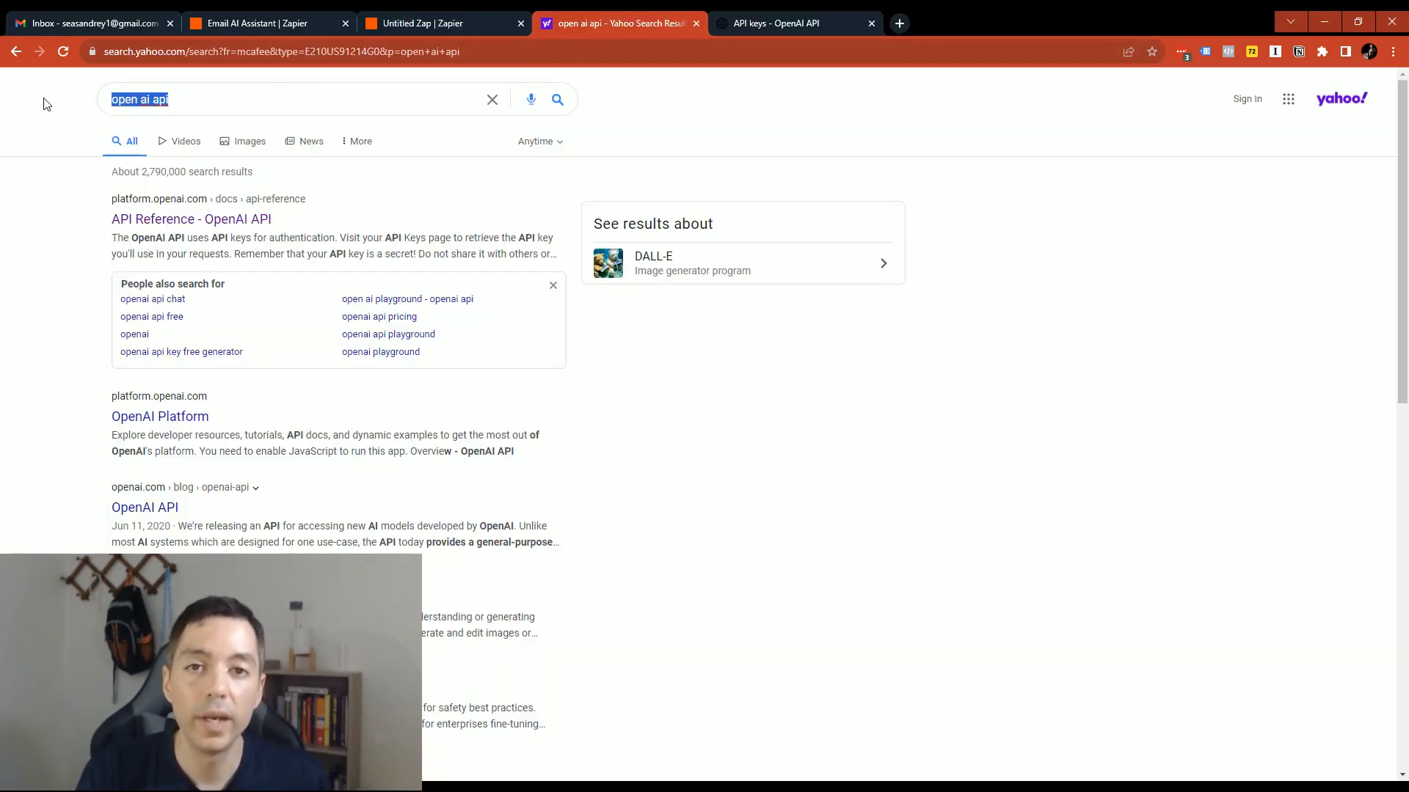
left_click(697, 24)
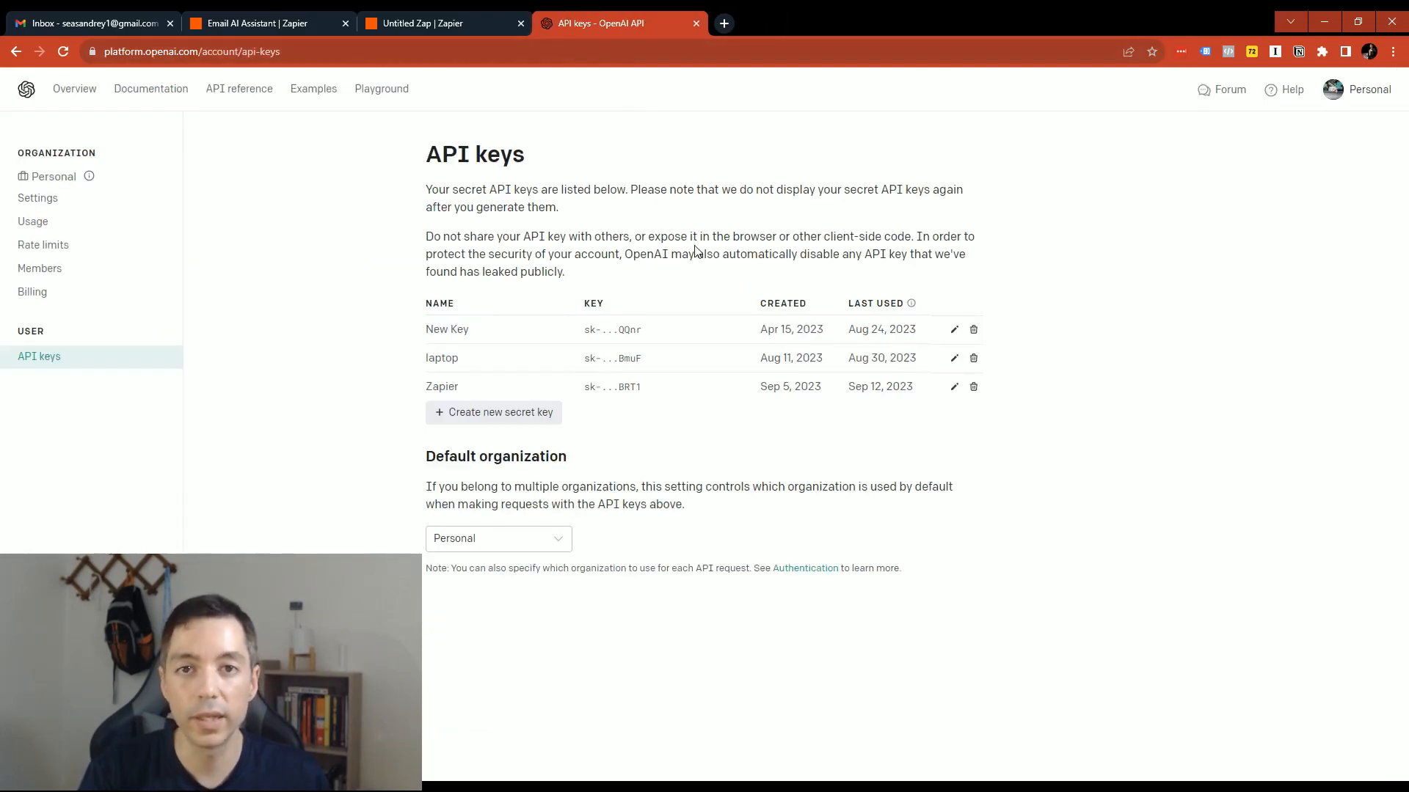
left_click(1359, 99)
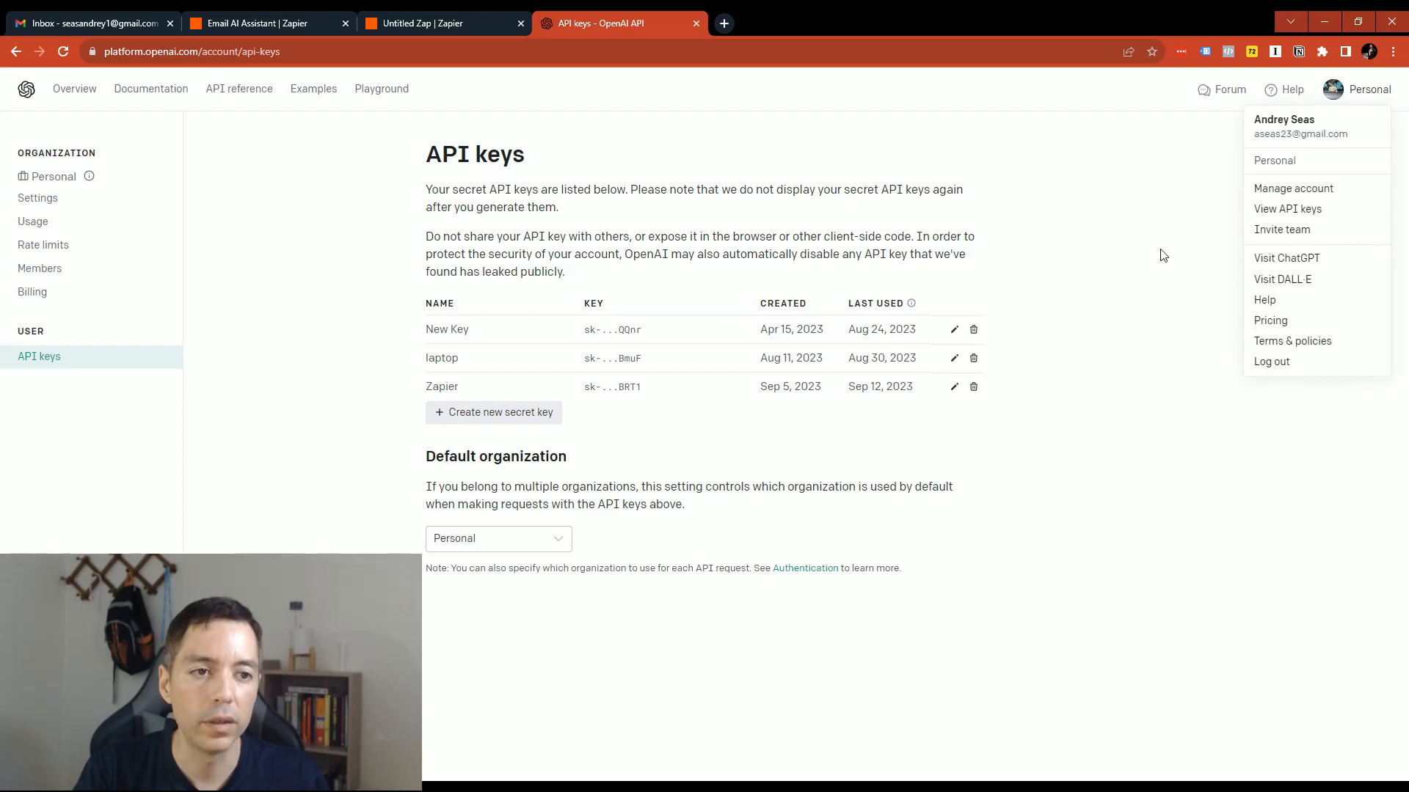
left_click(1111, 215)
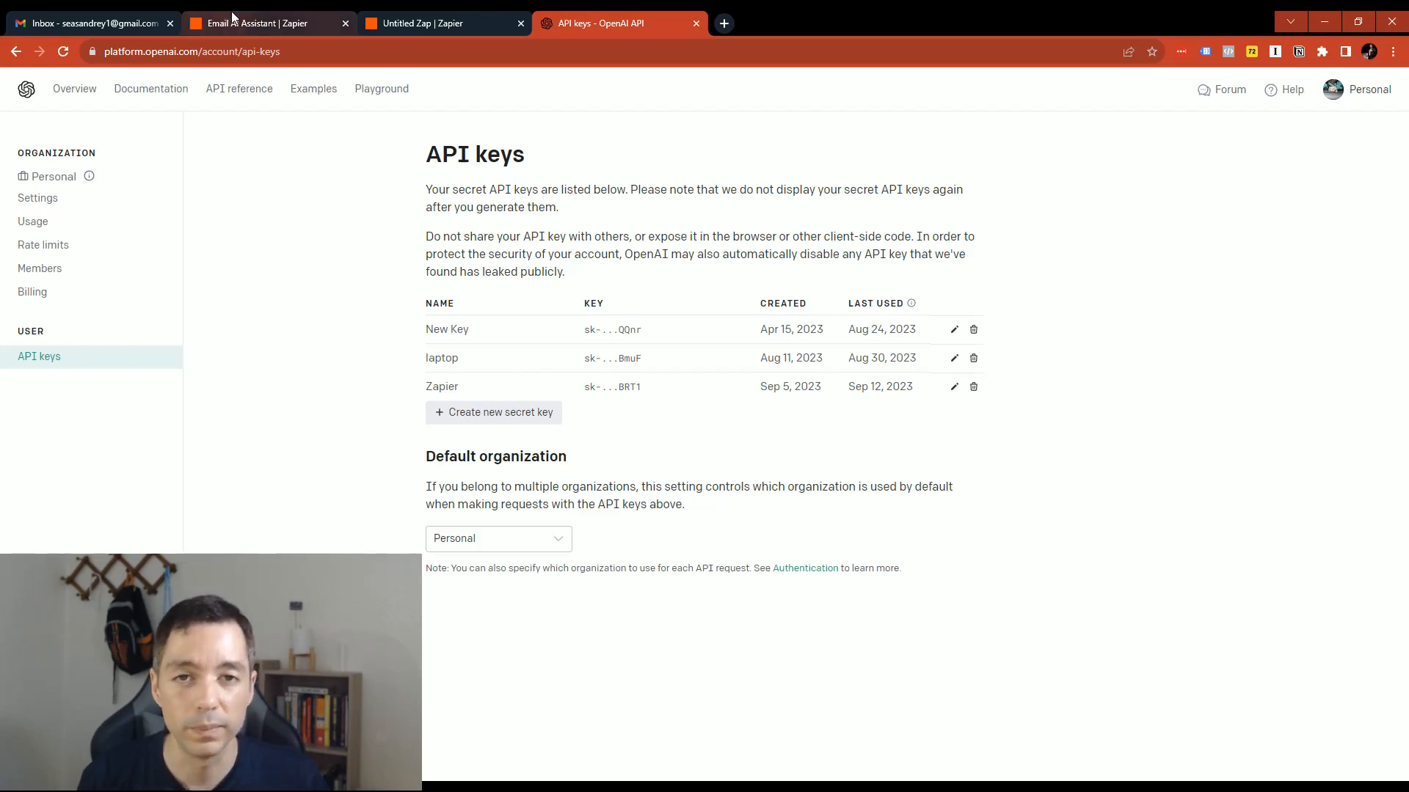
- Return to the Untitled Zap and enter a User Message asking to draft an email for the mailbox owner and not include a subject line
left_click(411, 20)
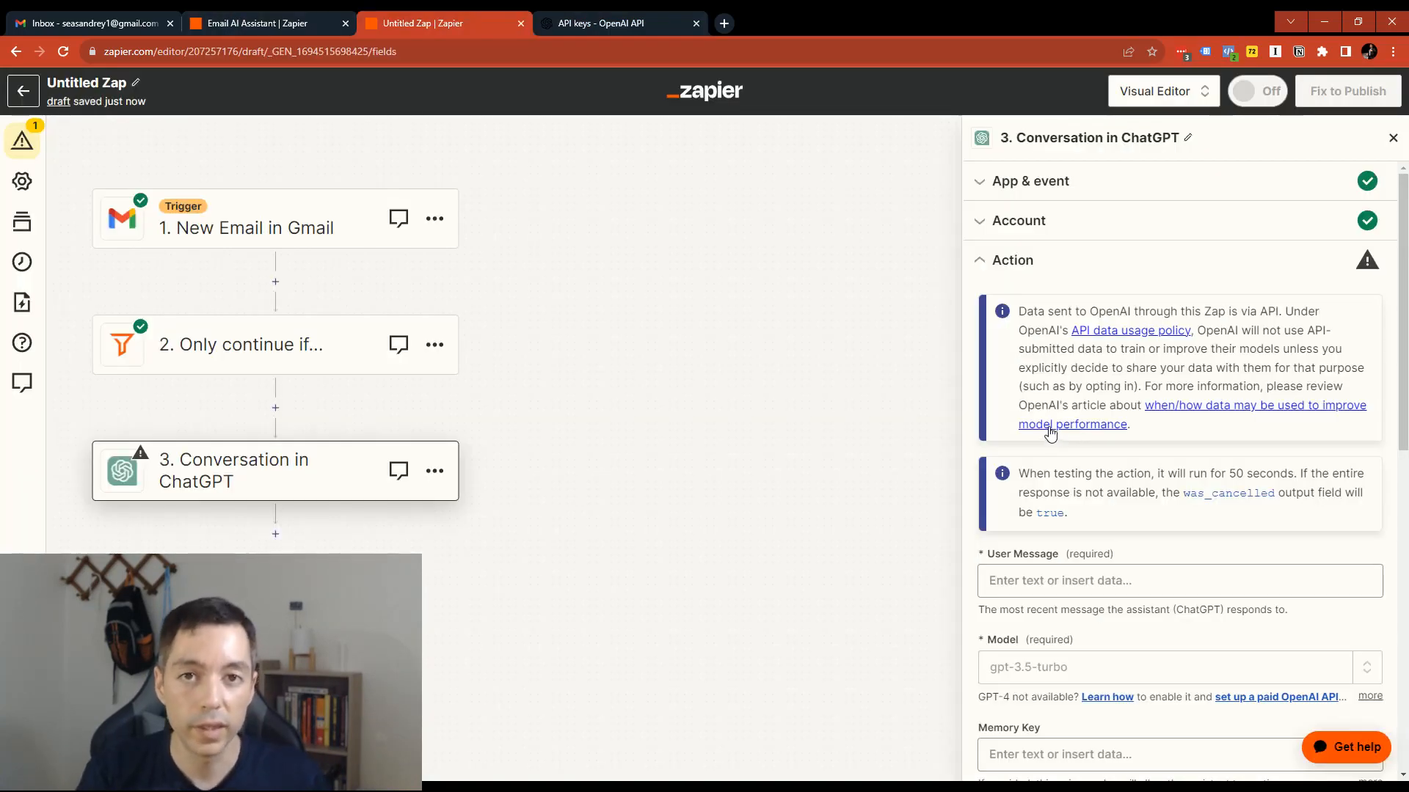
scroll(1130, 461, "down", 2)
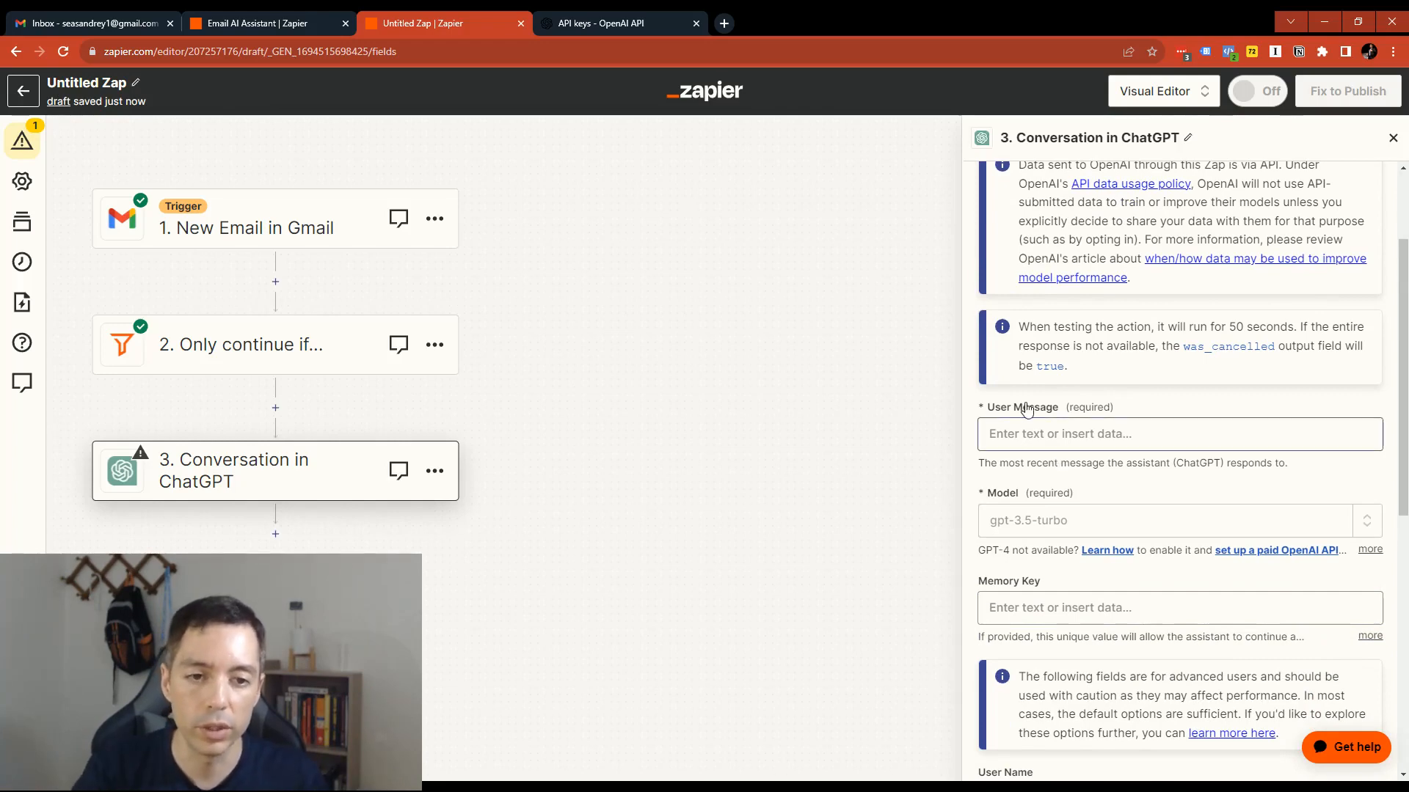
left_click(1016, 444)
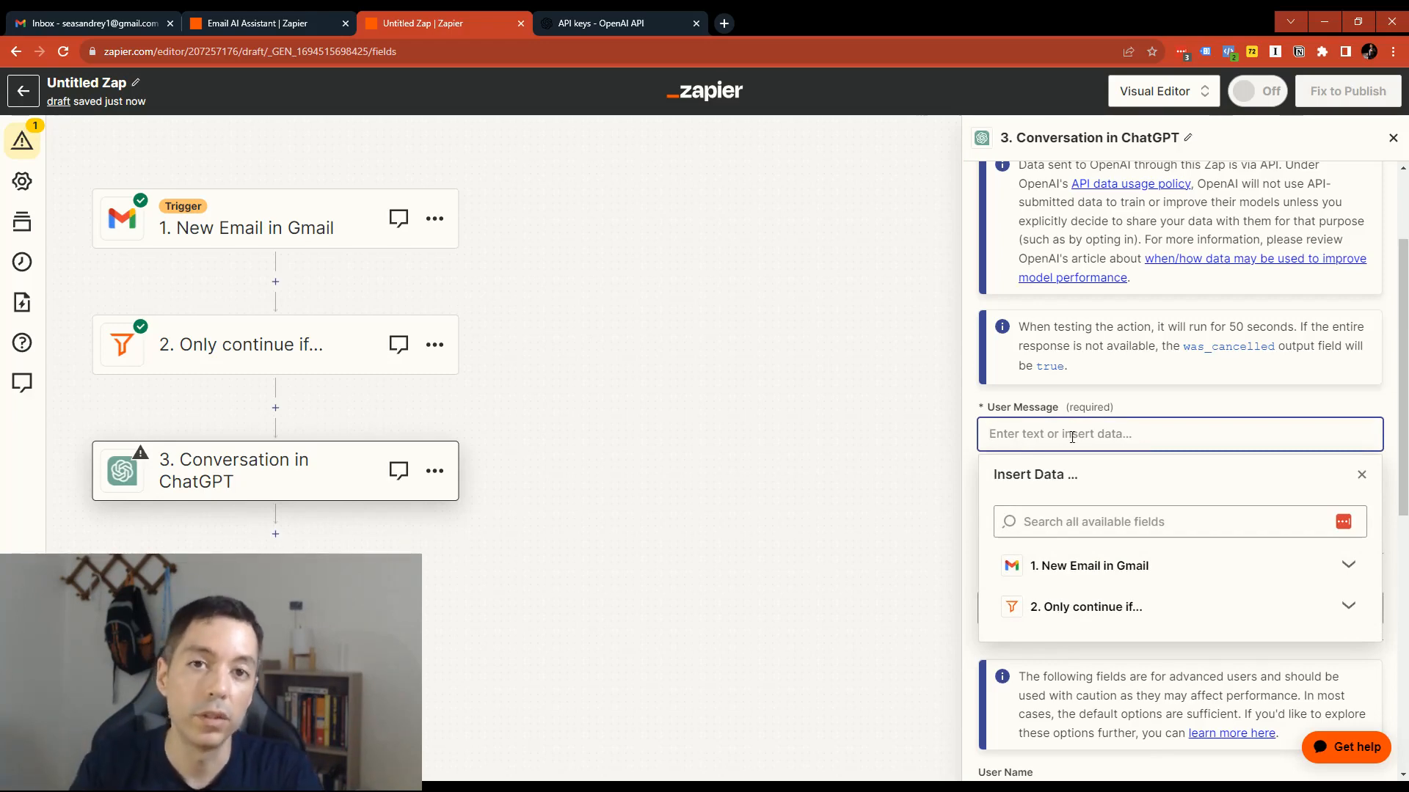
type("Ple")
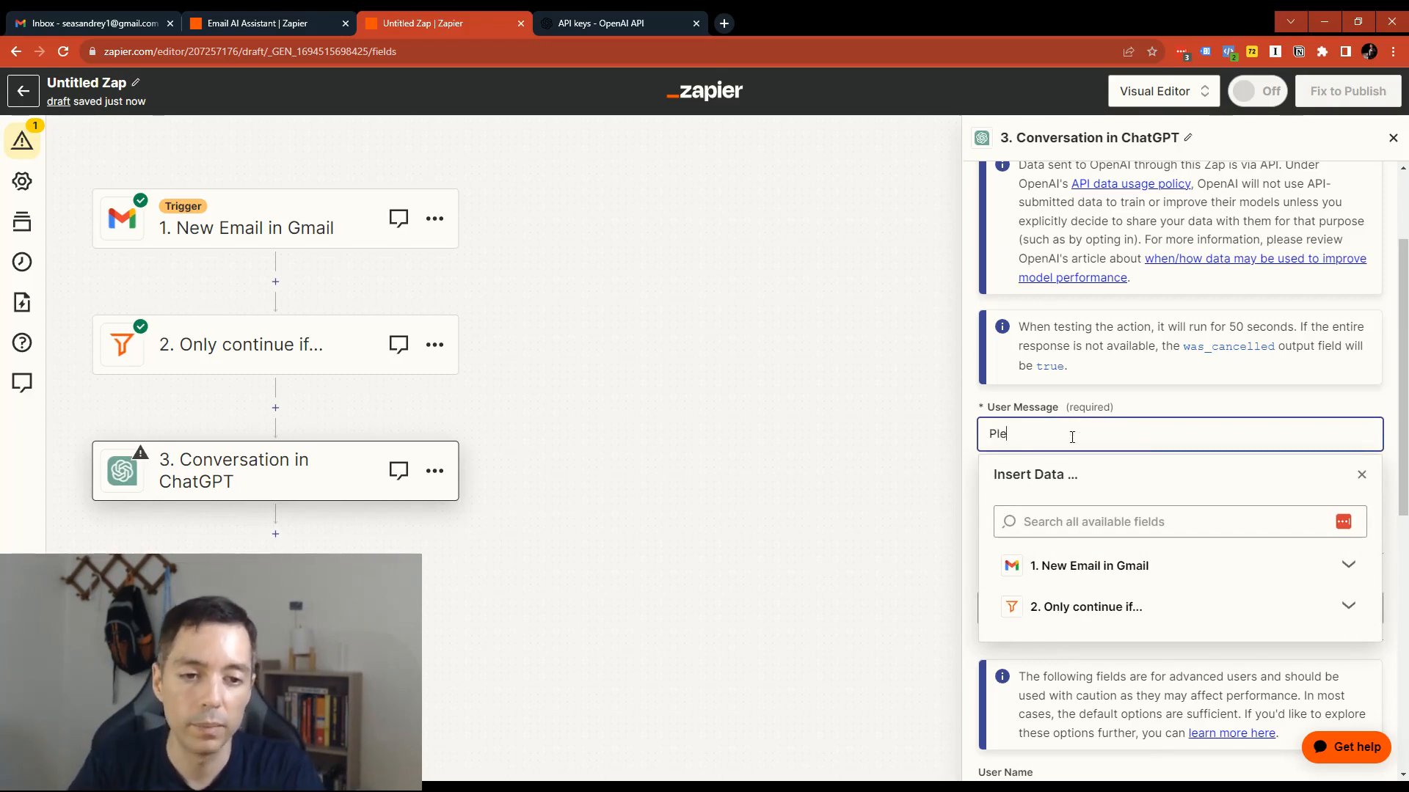
type("ase draft an email for An")
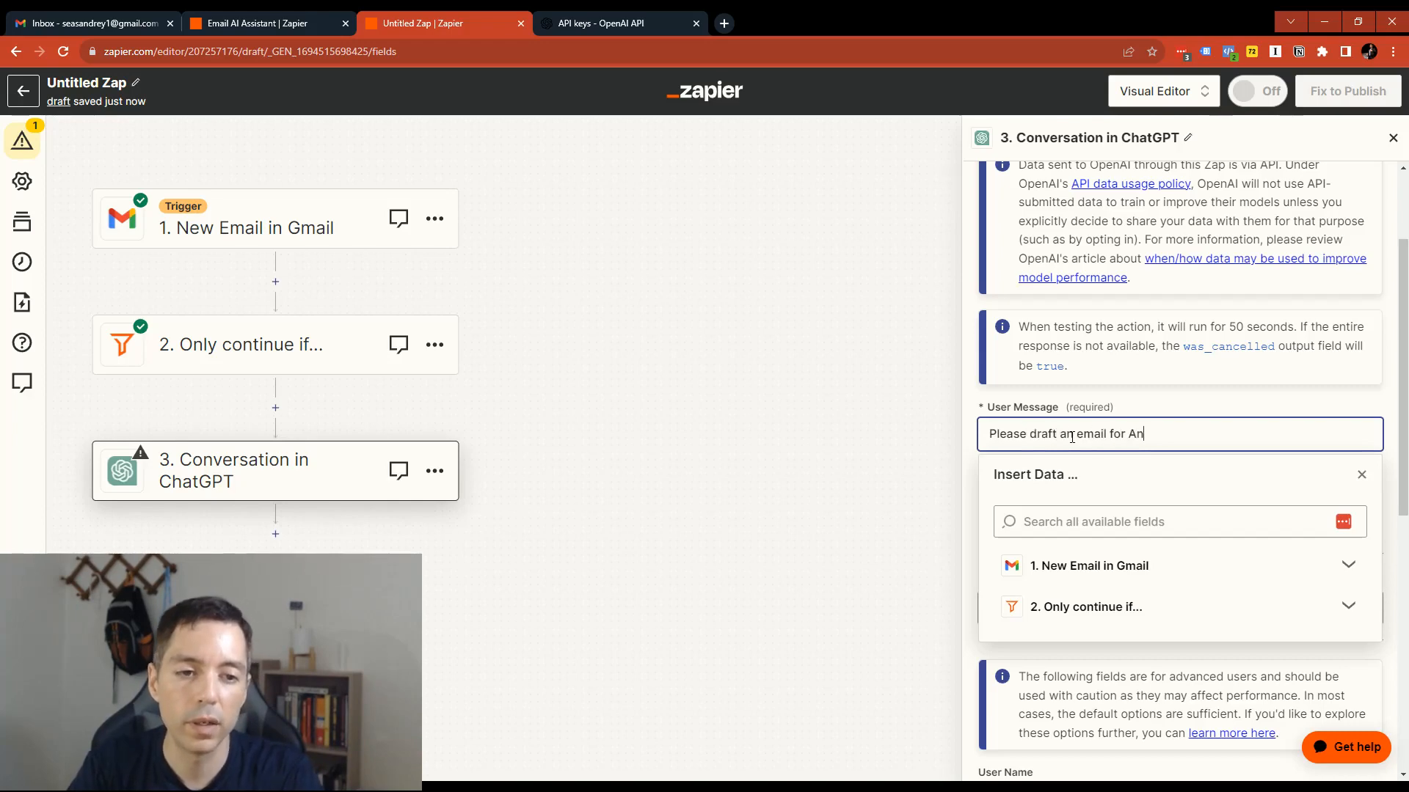
type("drey and do not includ")
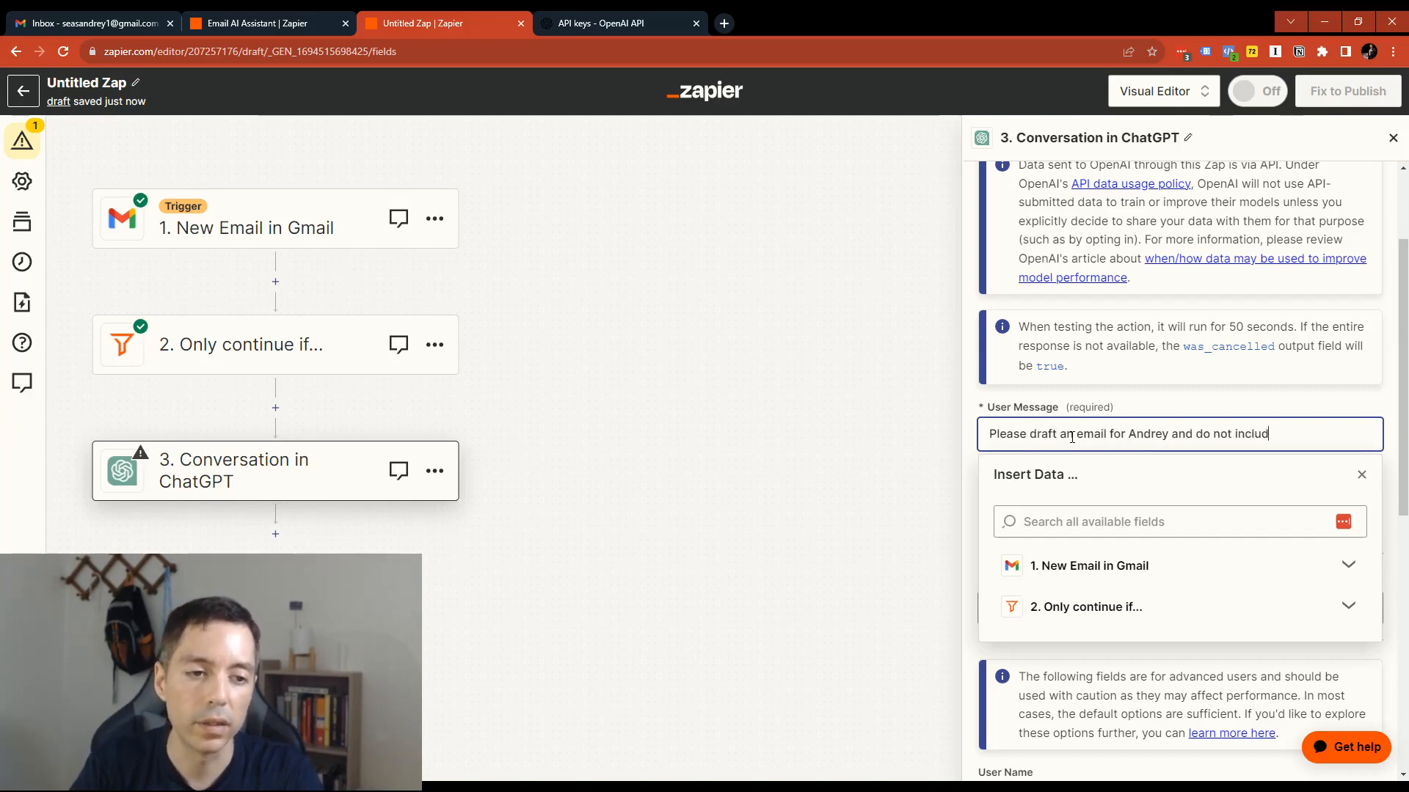
type("e a subject lin")
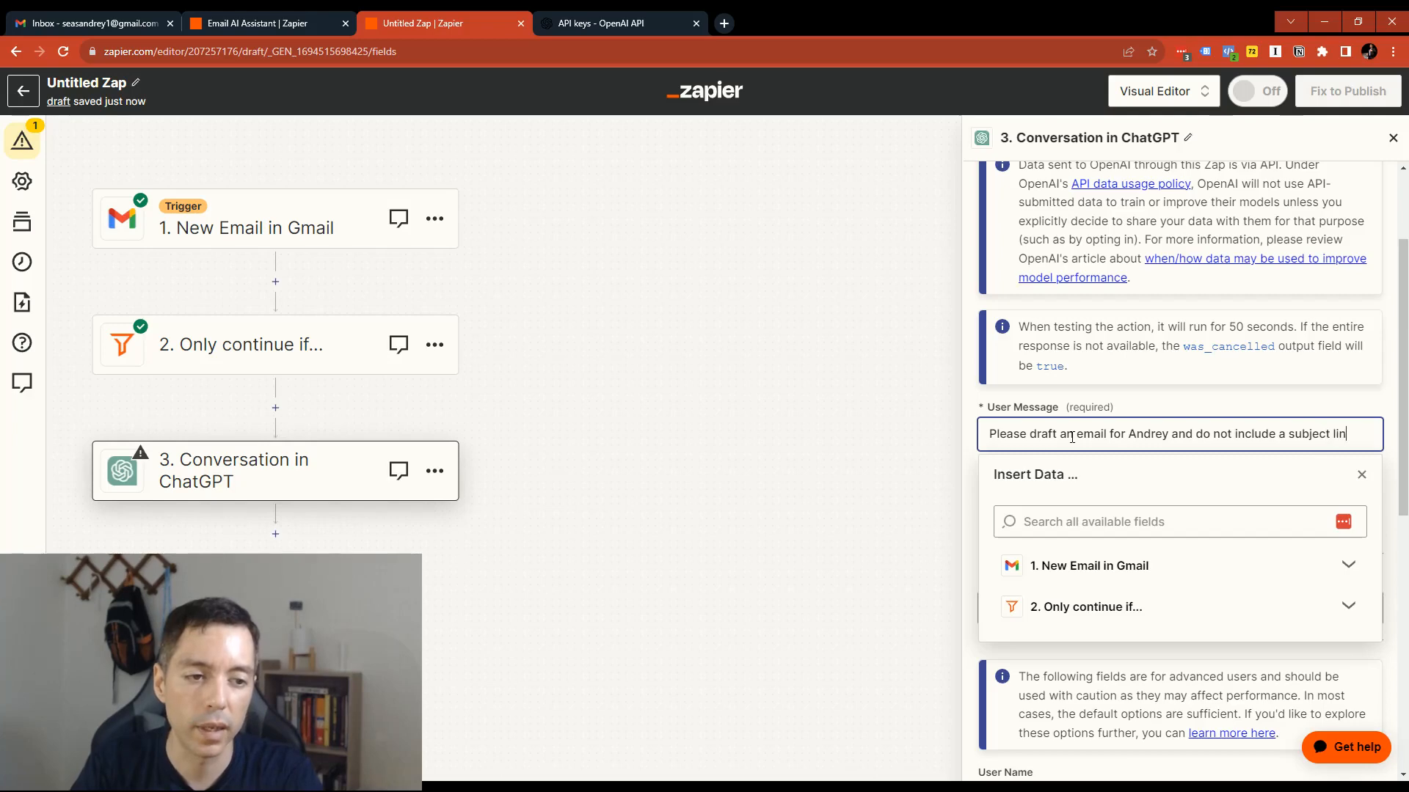
type("e")
- Reword the User Message prompt to ask for "a response email as" the mailbox owner, and end the sentence with a period
left_click(1072, 437)
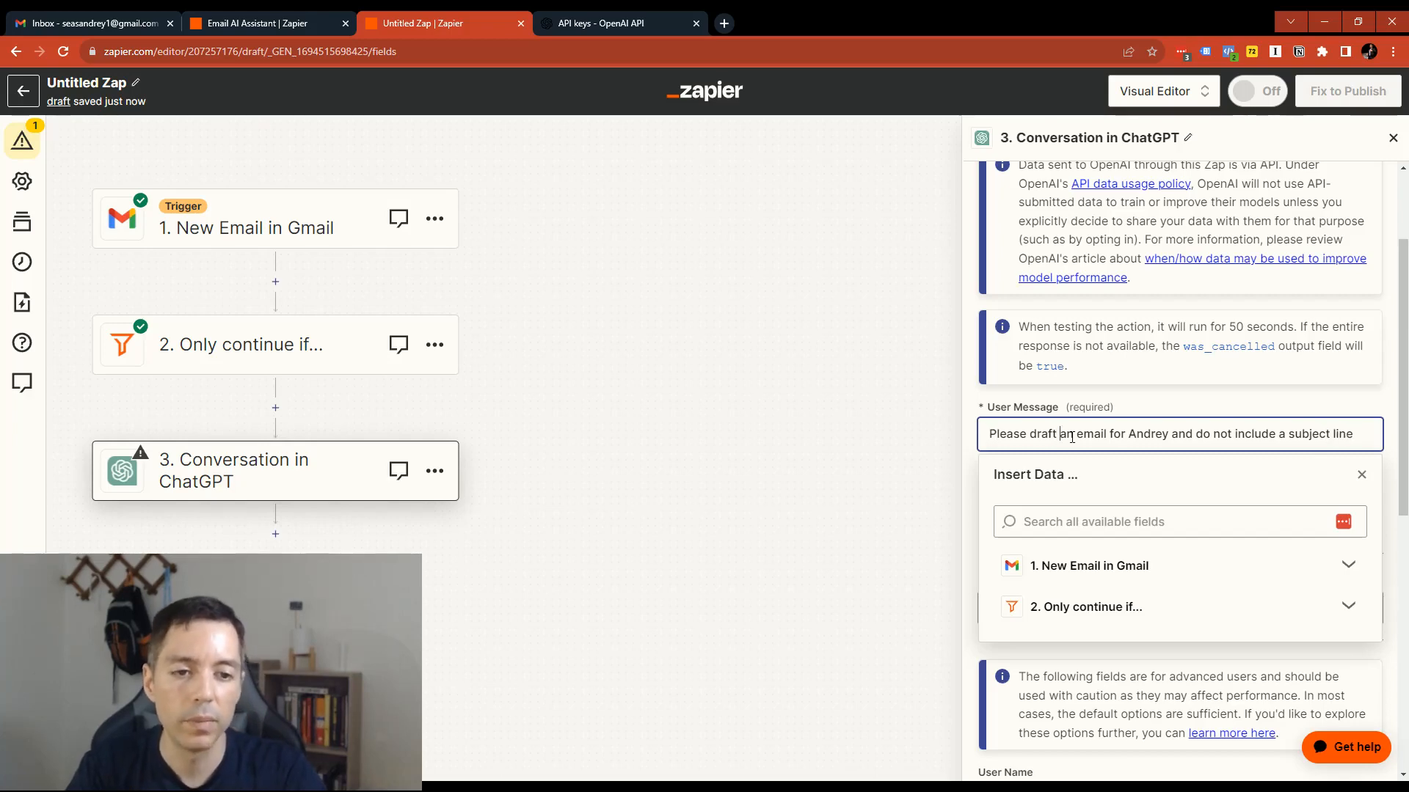
type("a response")
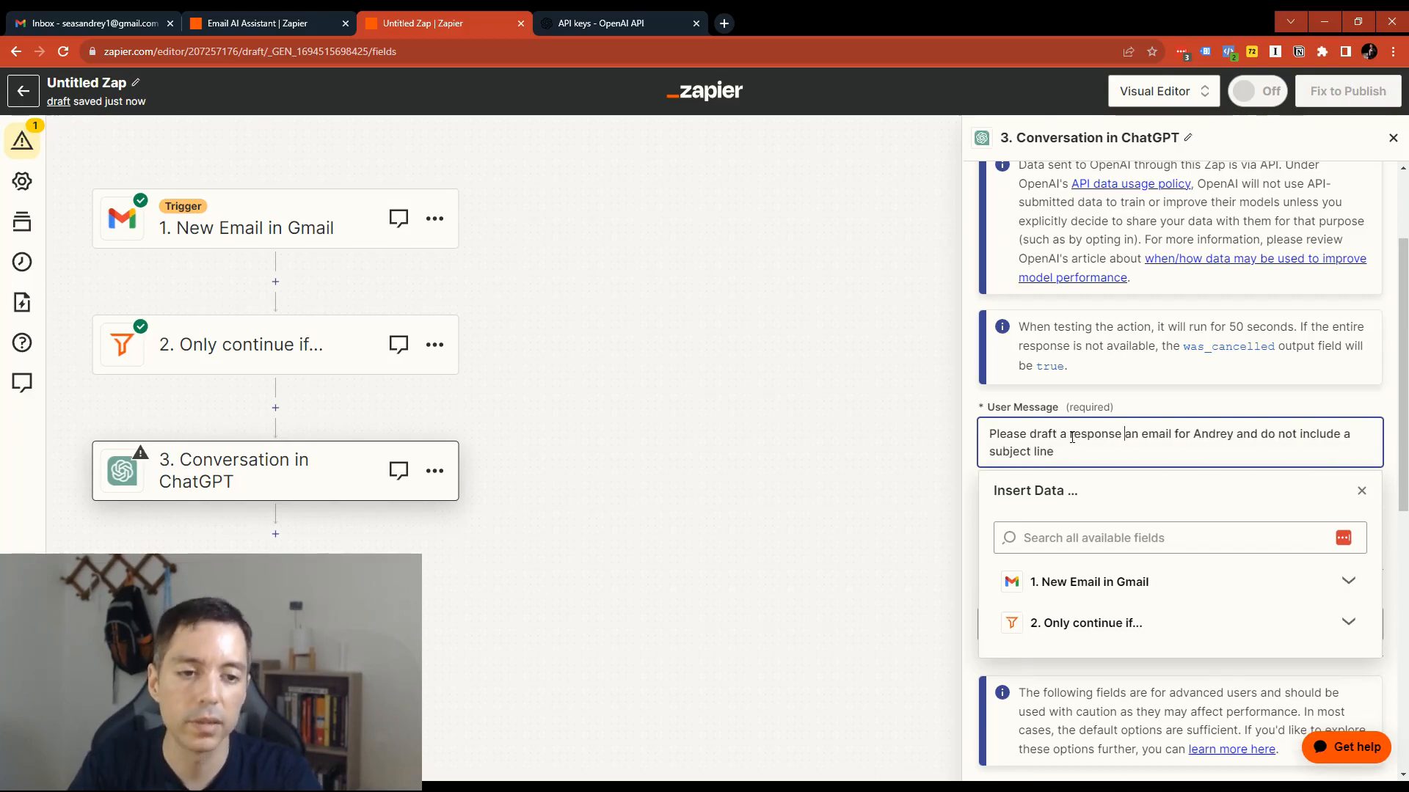
key("shift+Right")
key("shift+Right")
key("BackSpace")
key("Delete")
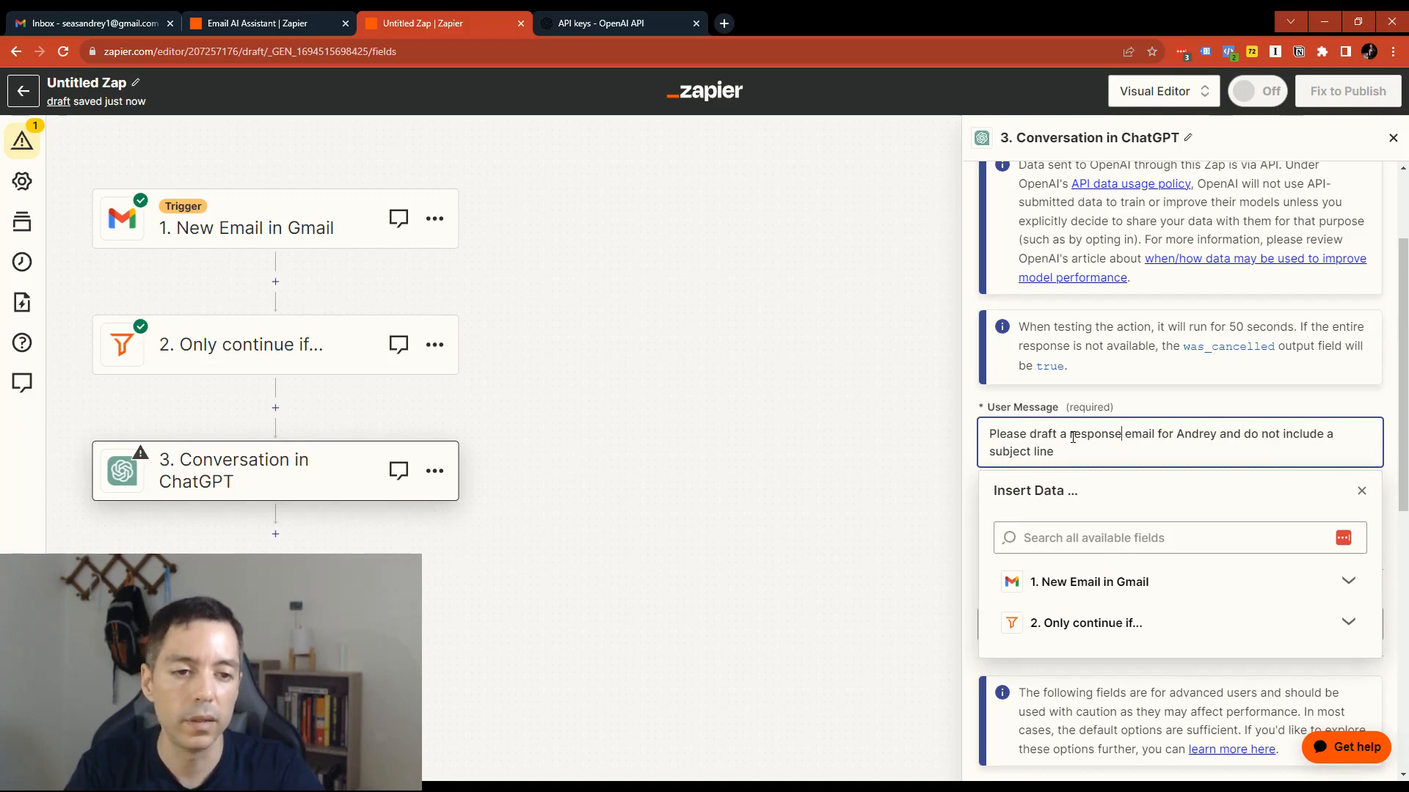
key("shift+Right")
key("shift+Right")
key("shift+Right")
type("a subject line.  ")
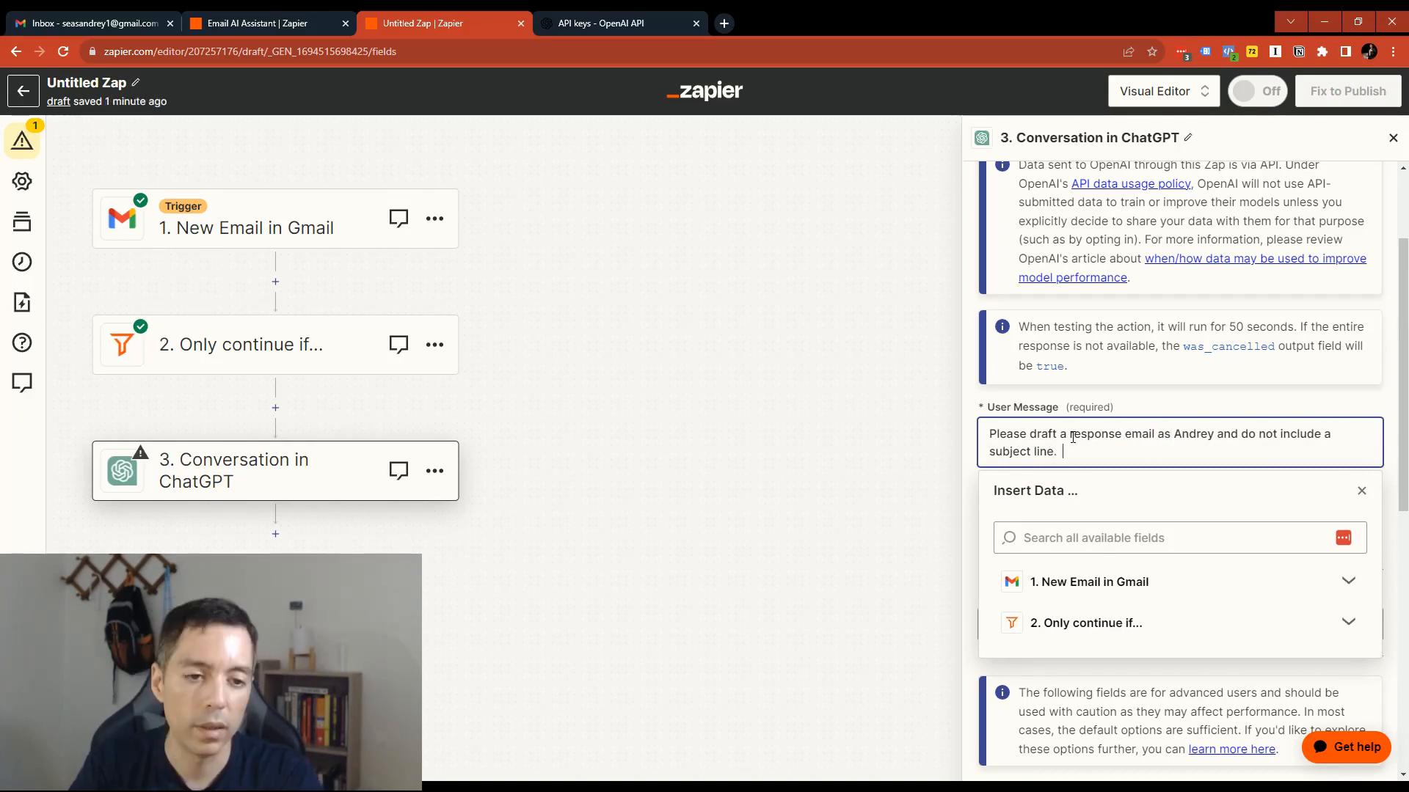
type("Here is the email ")
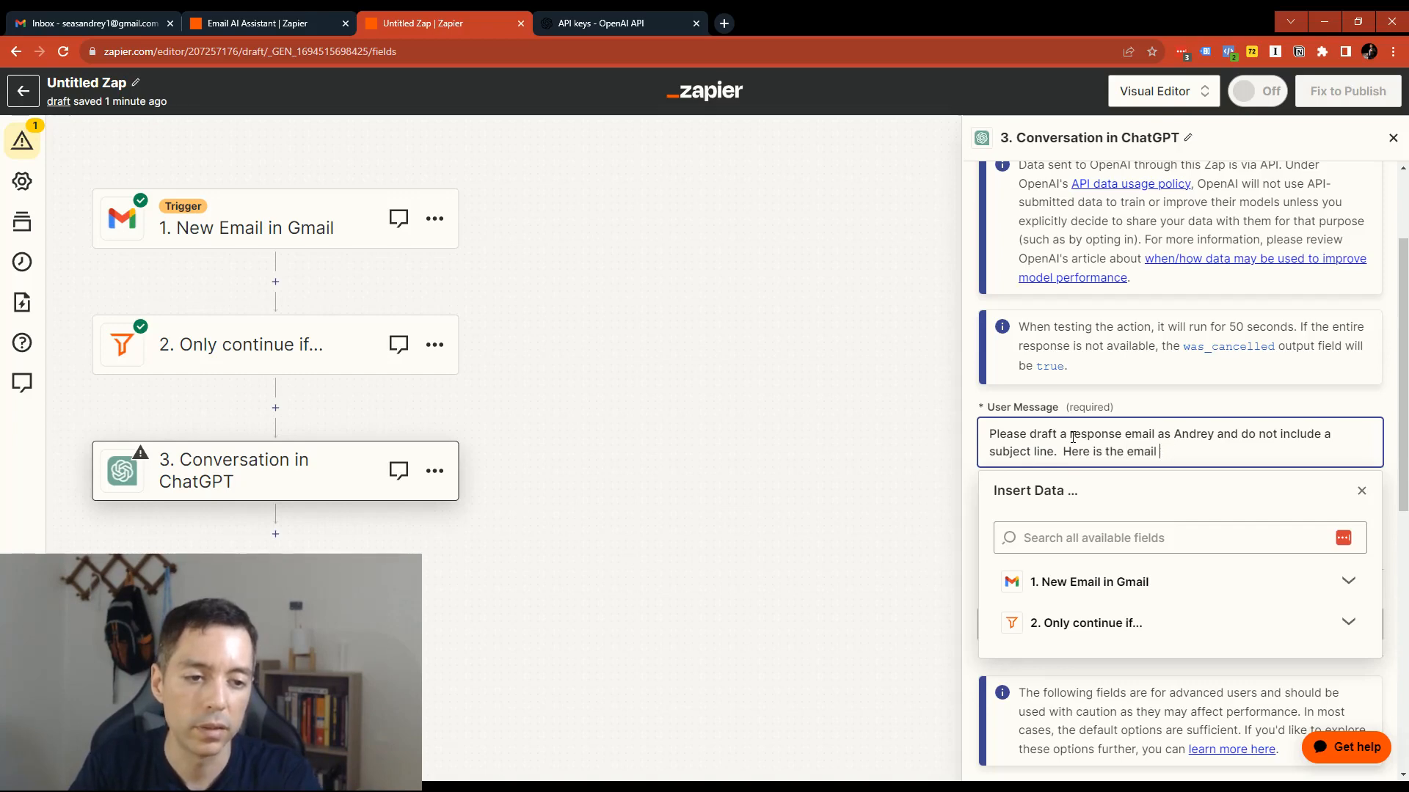
type("to respond to:")
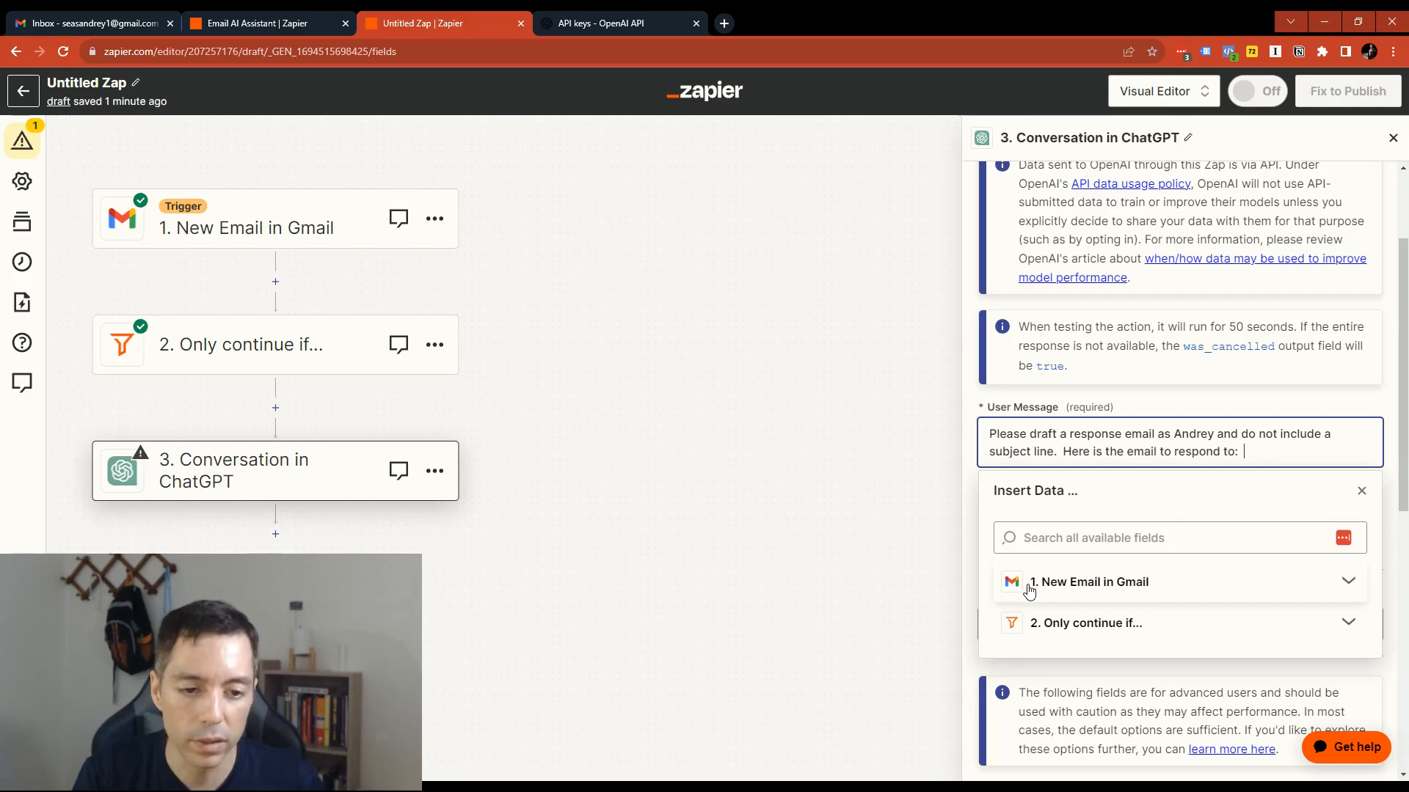
- Append "Here is the email to respond to:" to the User Message and insert the Body Plain field from the New Email in Gmail step
left_click(1348, 583)
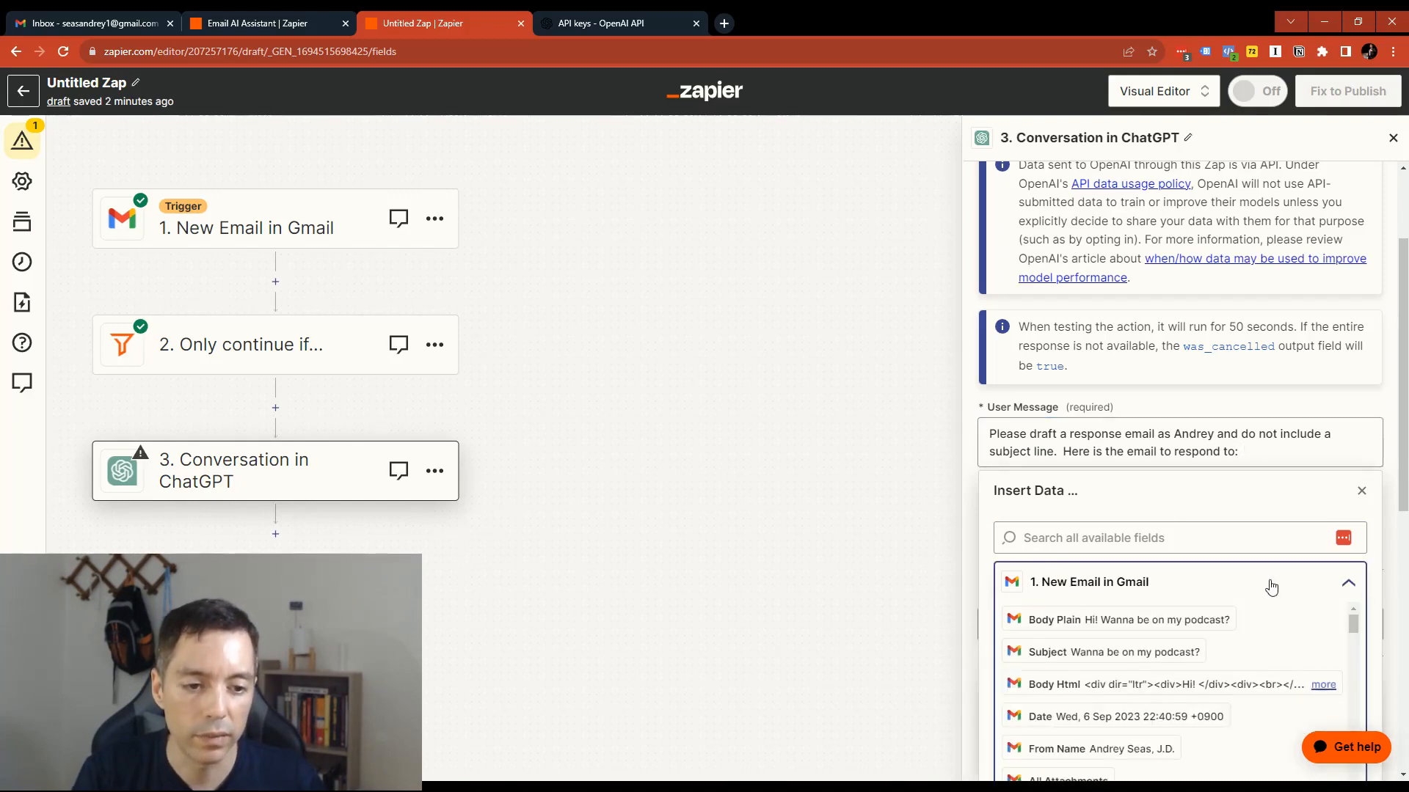
scroll(1270, 585, "down", 2)
scroll(1210, 569, "up", 1)
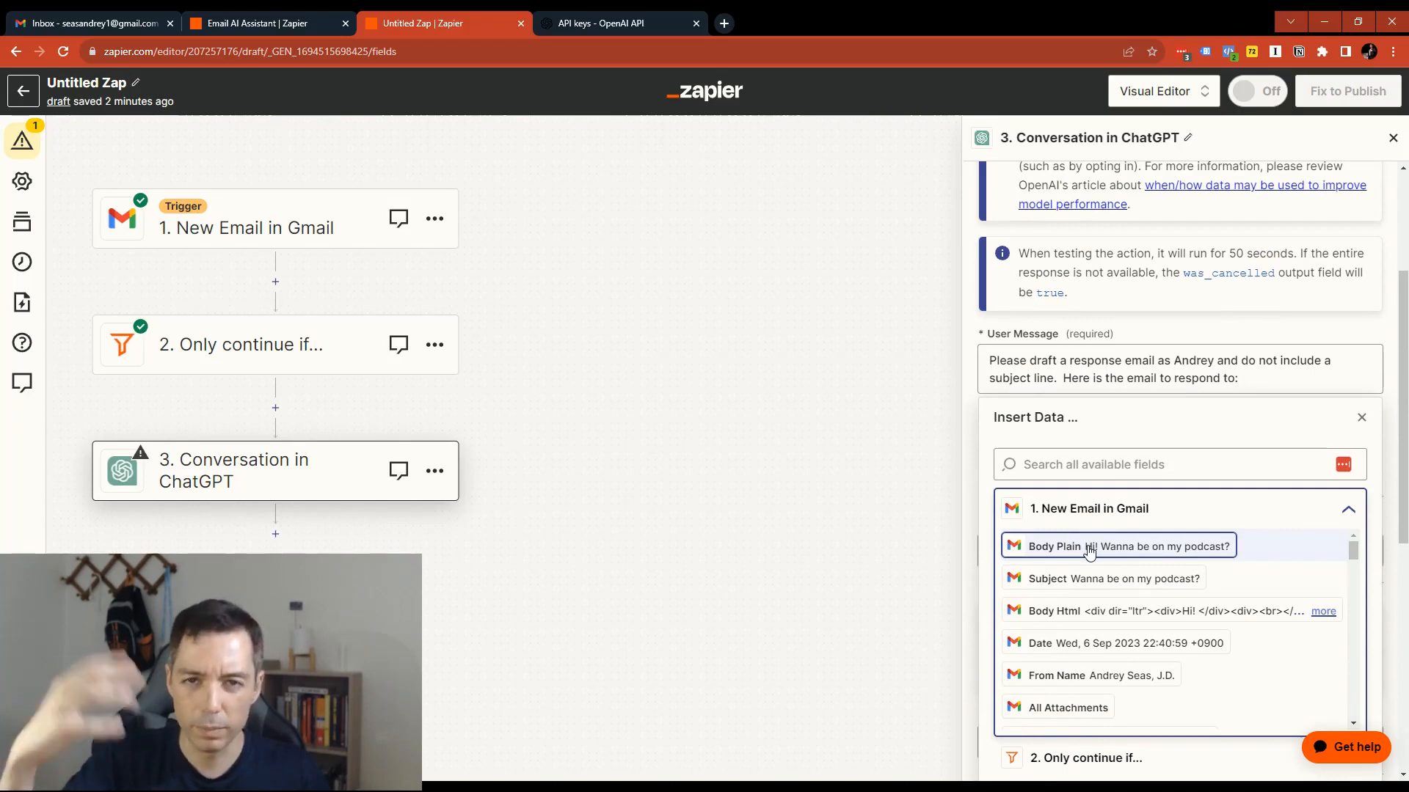
left_click(1090, 552)
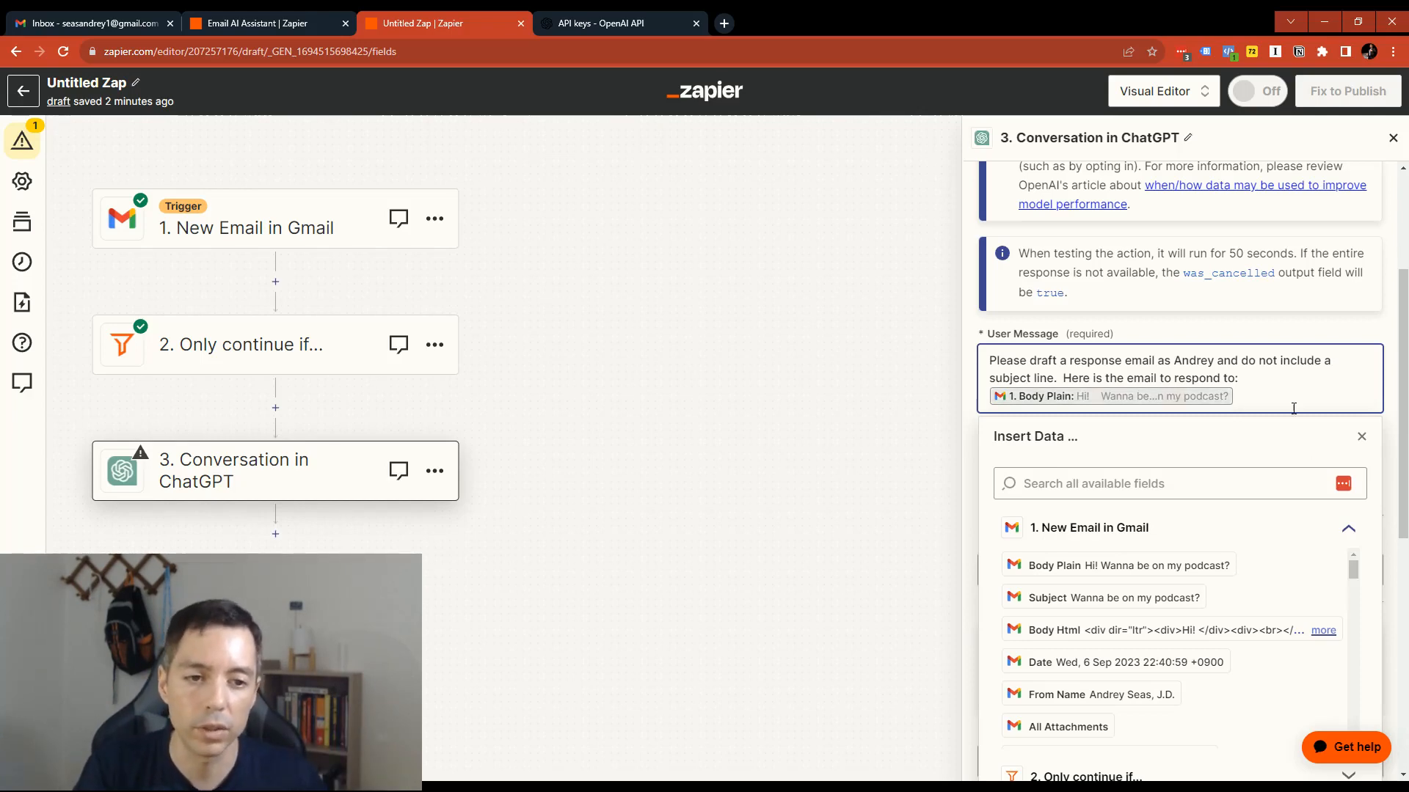
left_click(1362, 438)
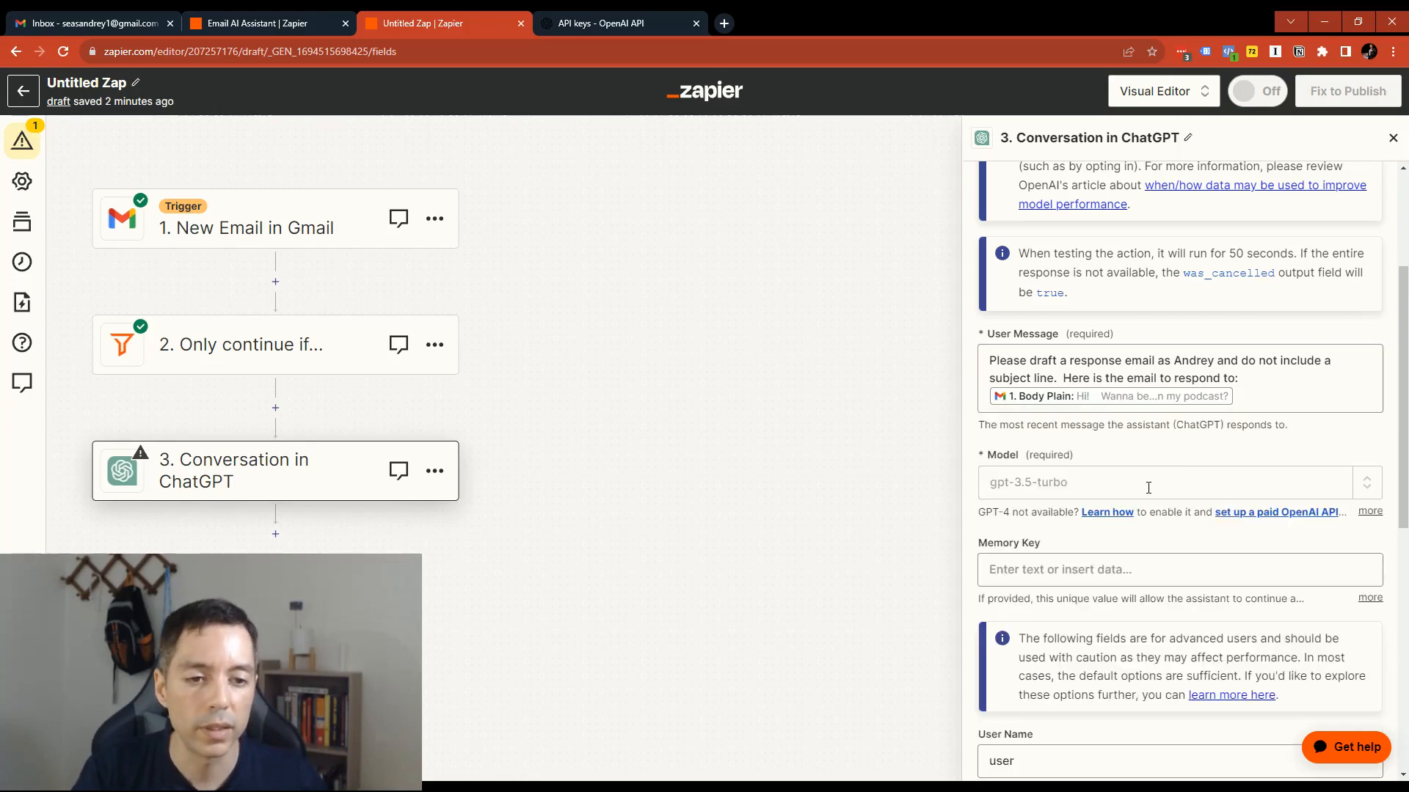
- Examine the remaining ChatGPT action settings, from Model and Memory Key through Assistant Instructions, Max Tokens, Temperature and Top P
scroll(1065, 462, "down", 1)
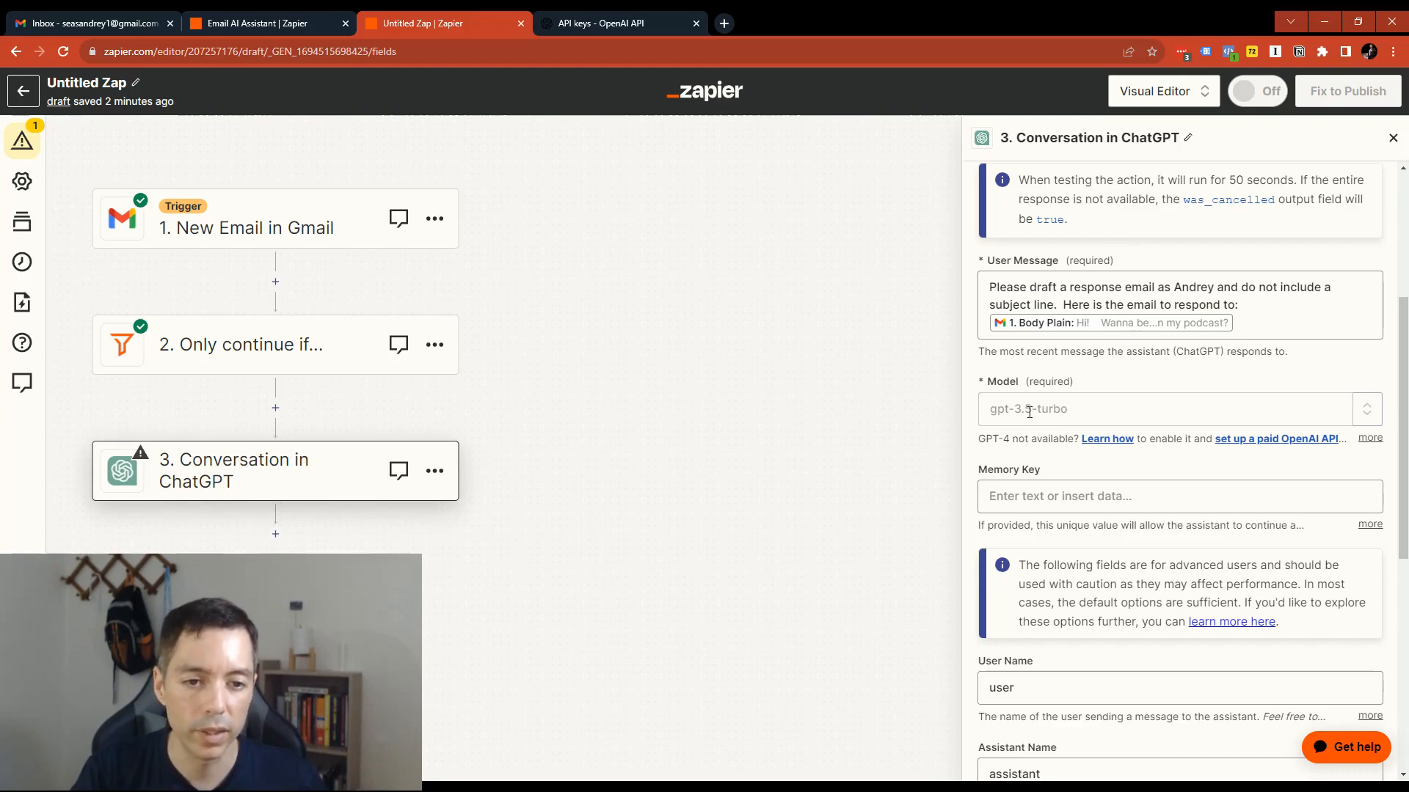
scroll(1030, 412, "down", 2)
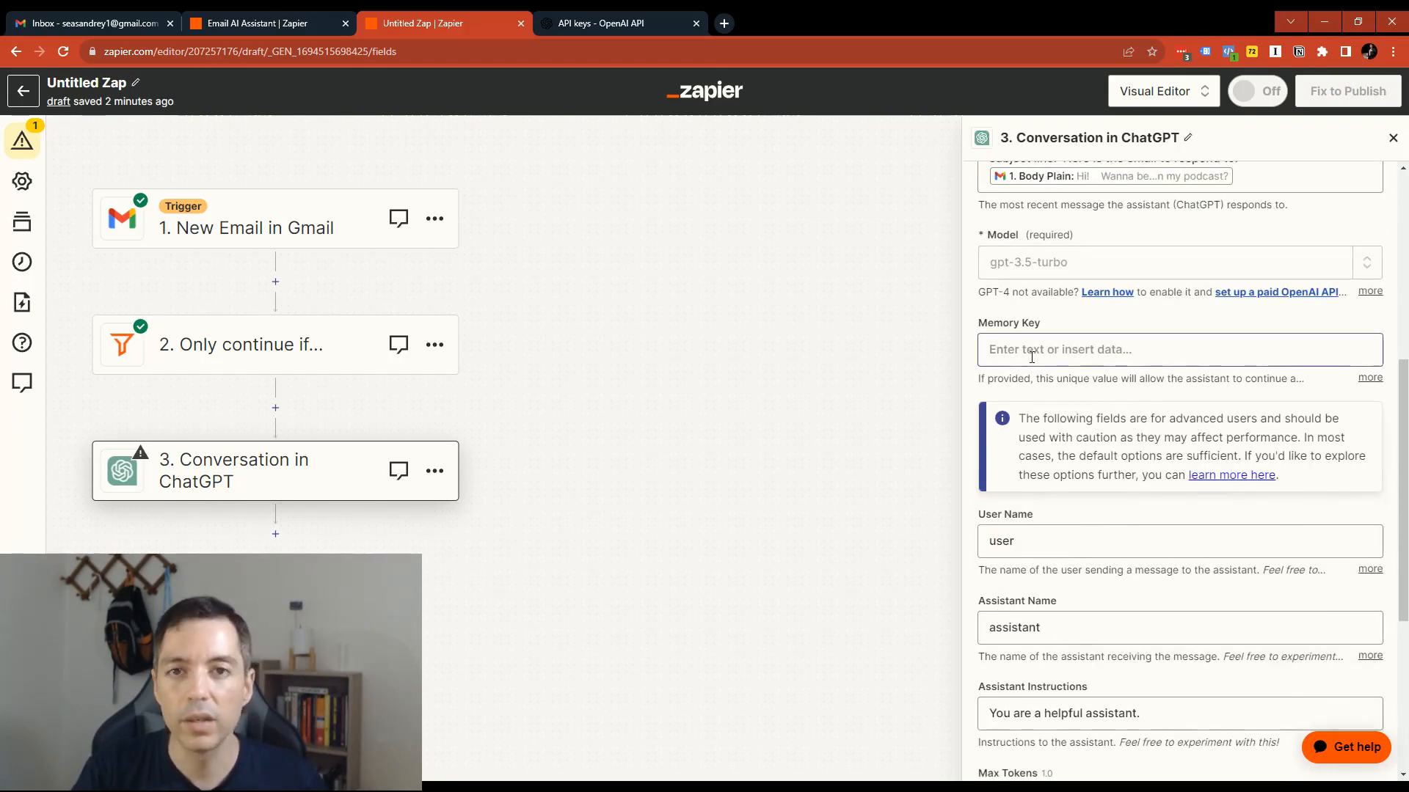
scroll(1030, 358, "down", 1)
scroll(1030, 358, "up", 1)
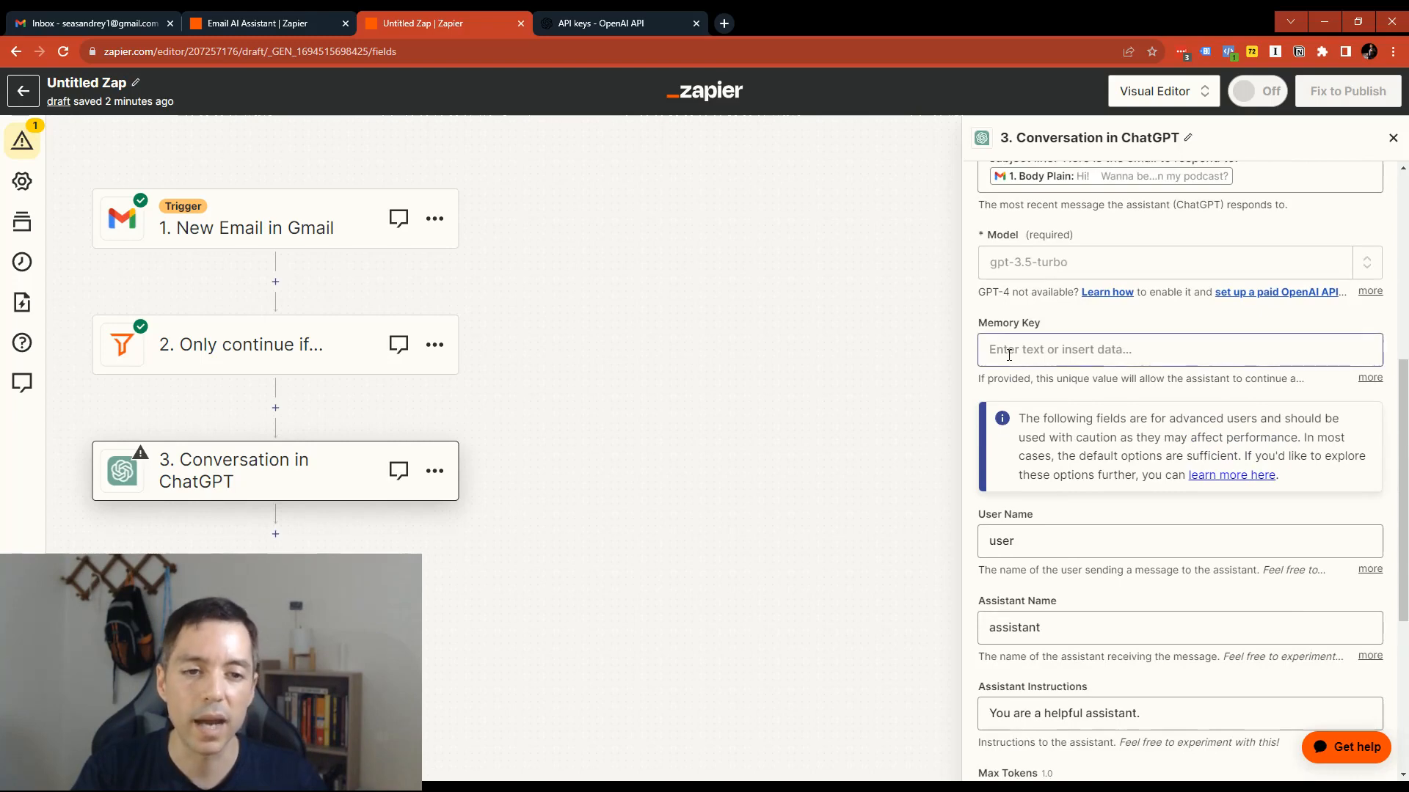
scroll(1008, 355, "down", 2)
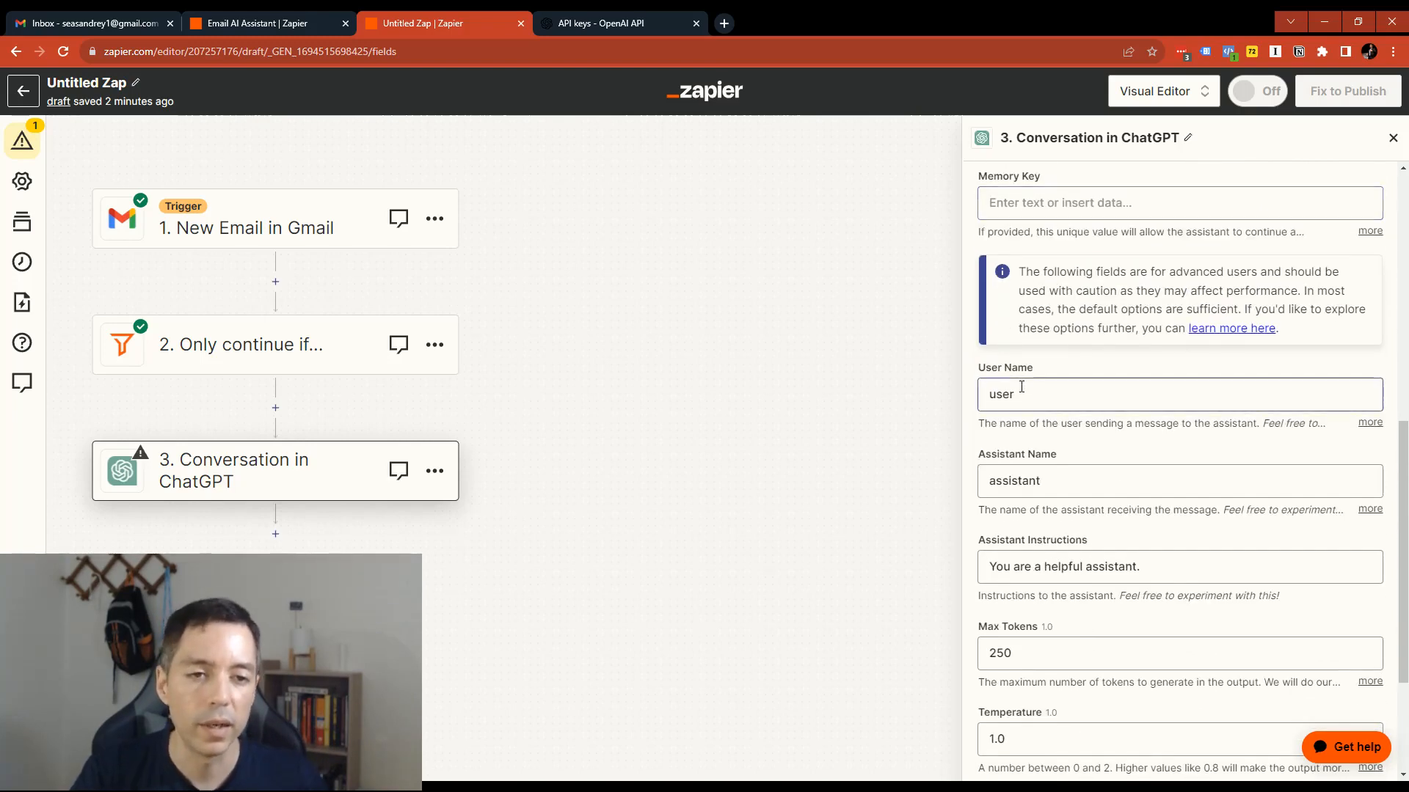
scroll(1034, 294, "up", 1)
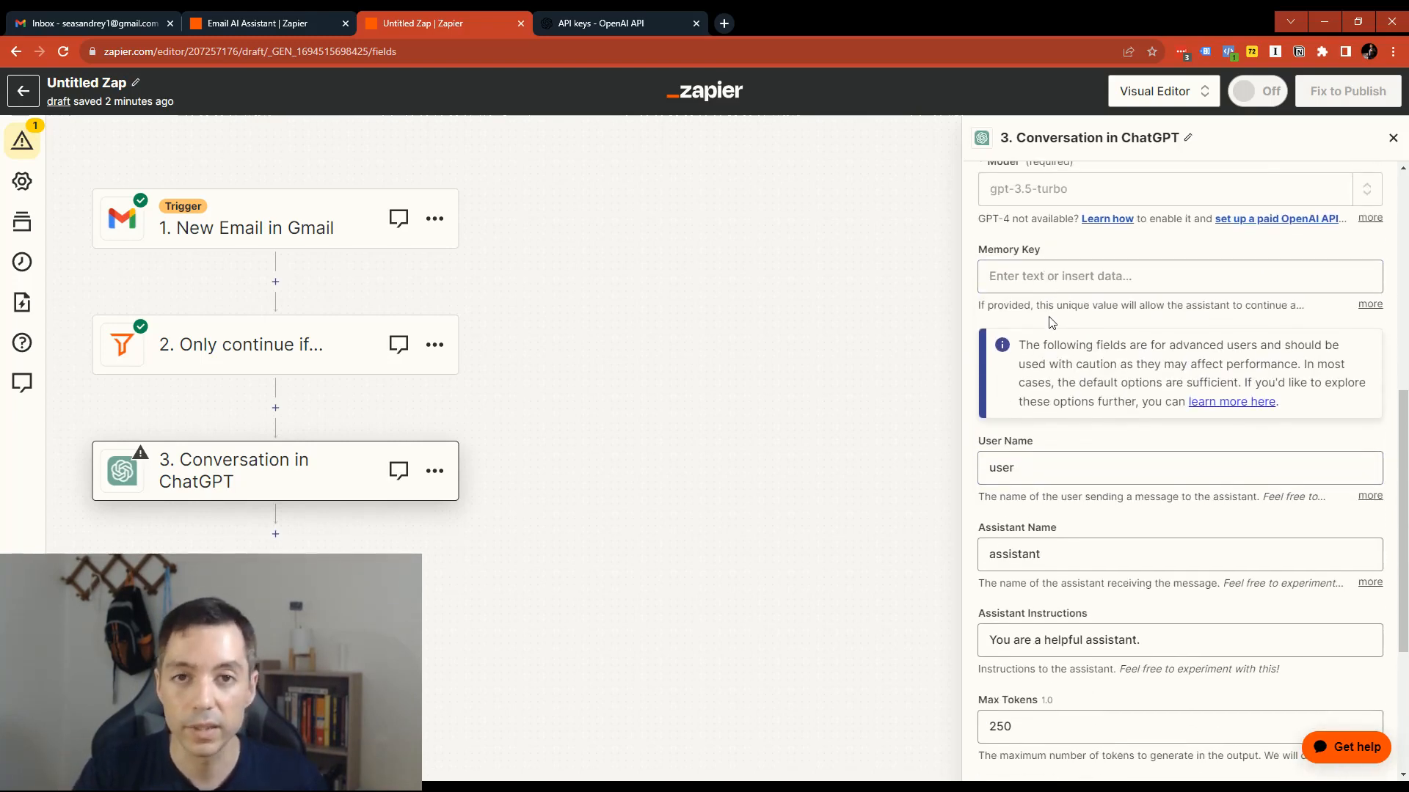
scroll(1050, 320, "down", 2)
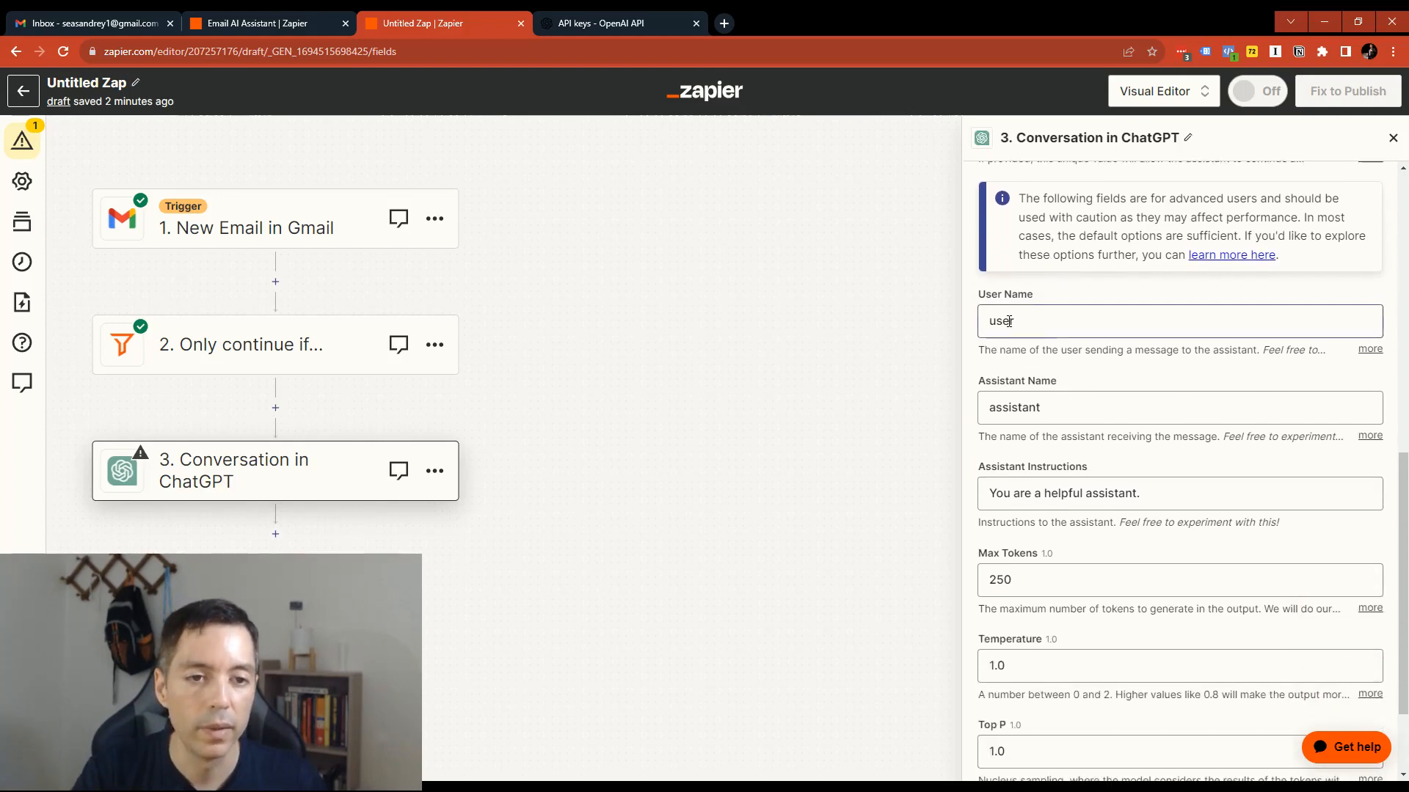
scroll(1012, 323, "down", 1)
scroll(1031, 396, "down", 1)
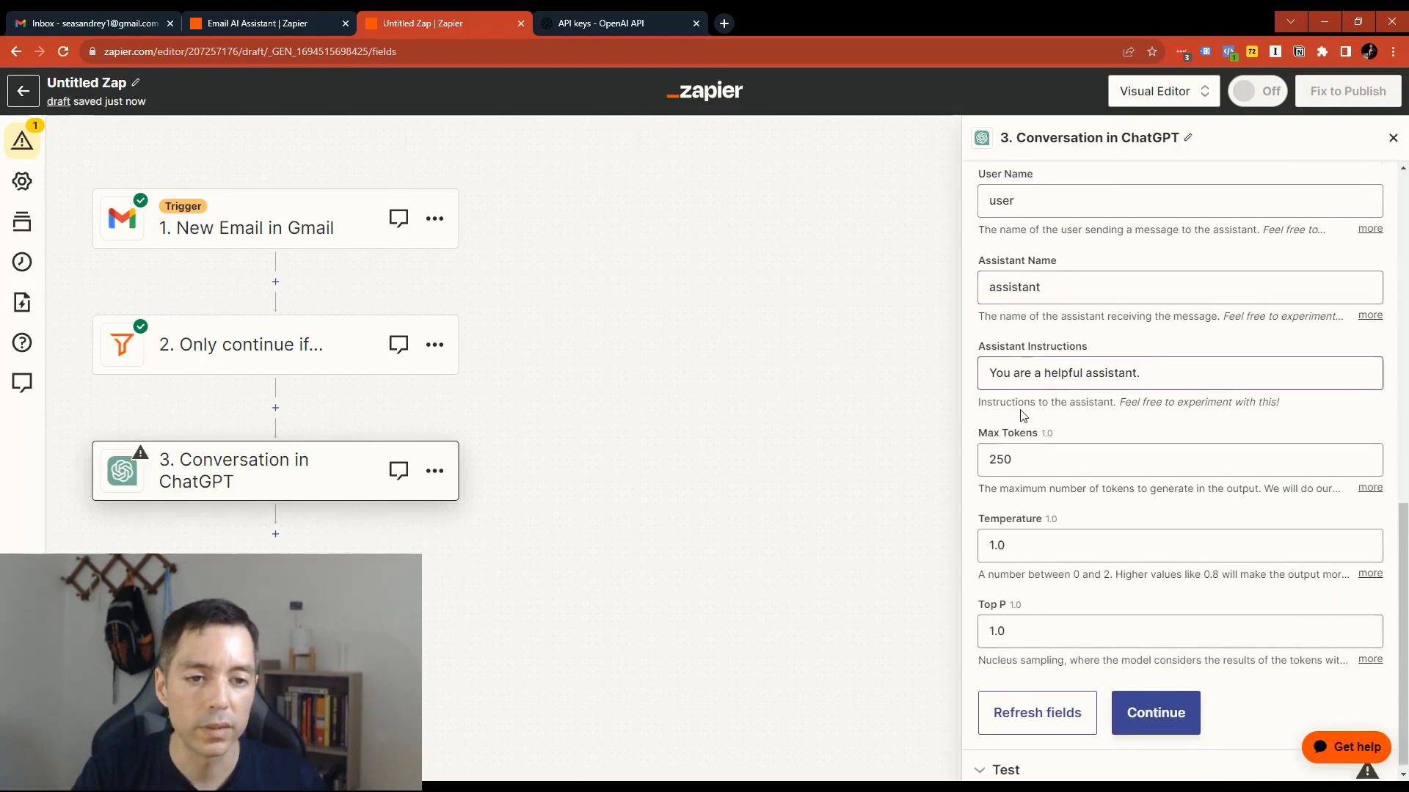
- Replace the default Assistant Instructions text with "You are an assistant"
left_click(1159, 361)
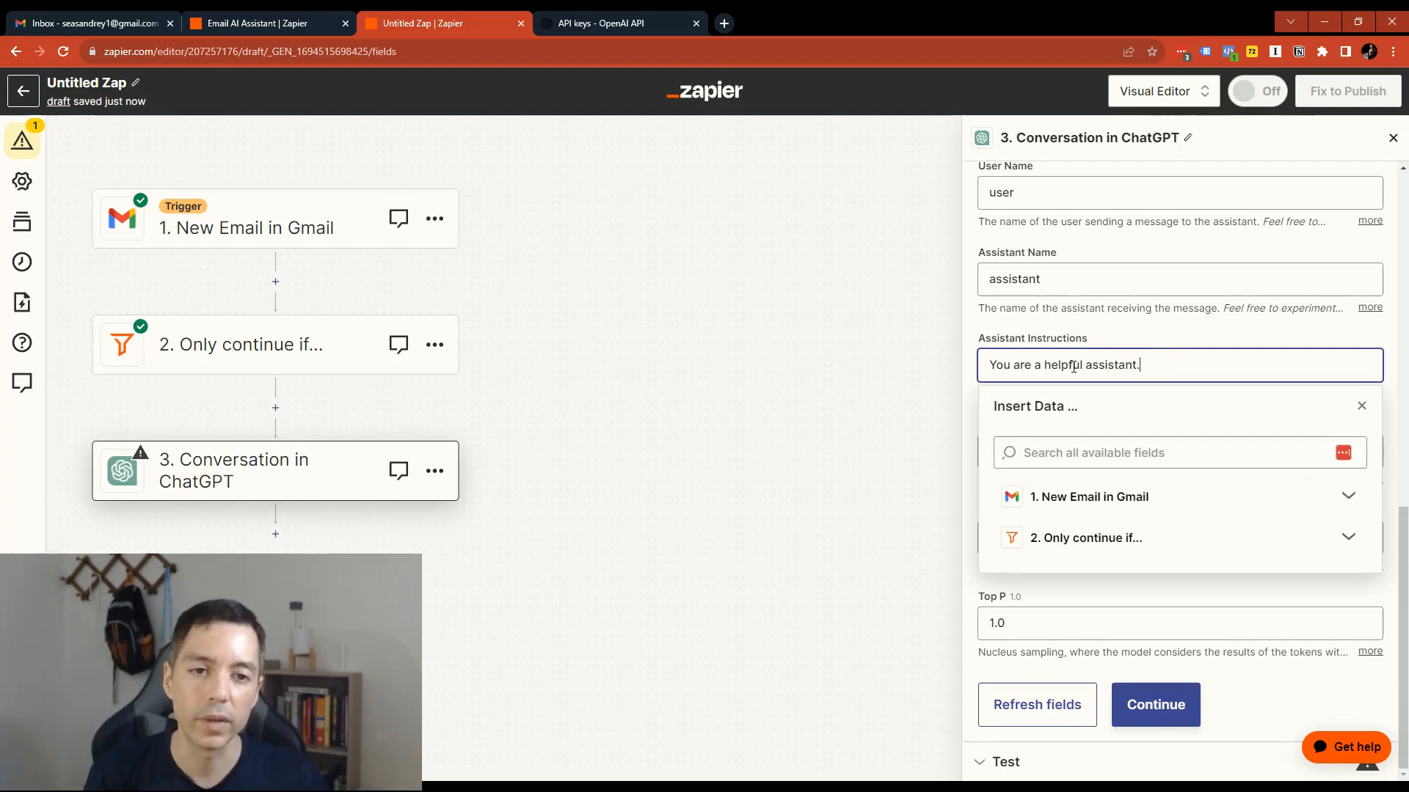
left_click_drag(979, 344, 1088, 346)
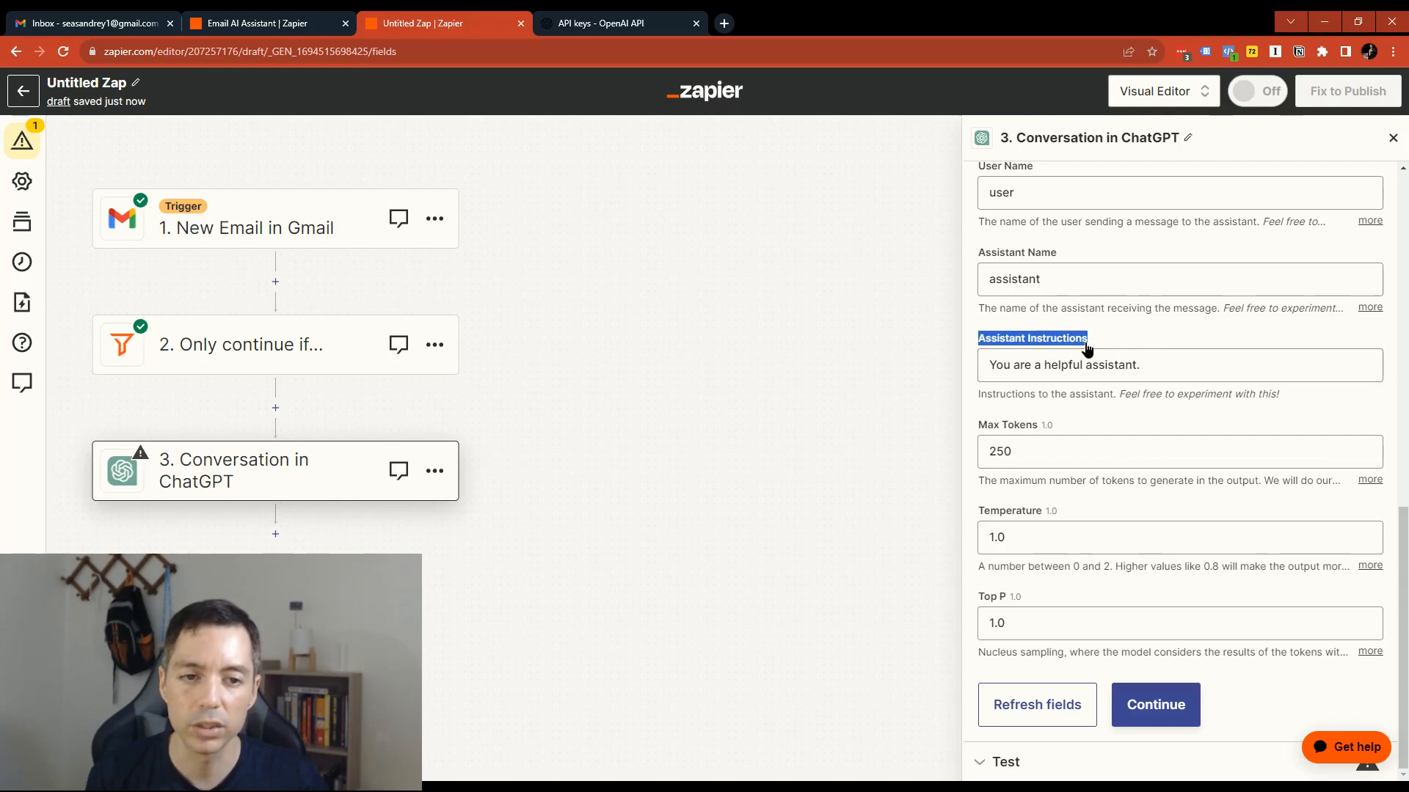
left_click(1161, 363)
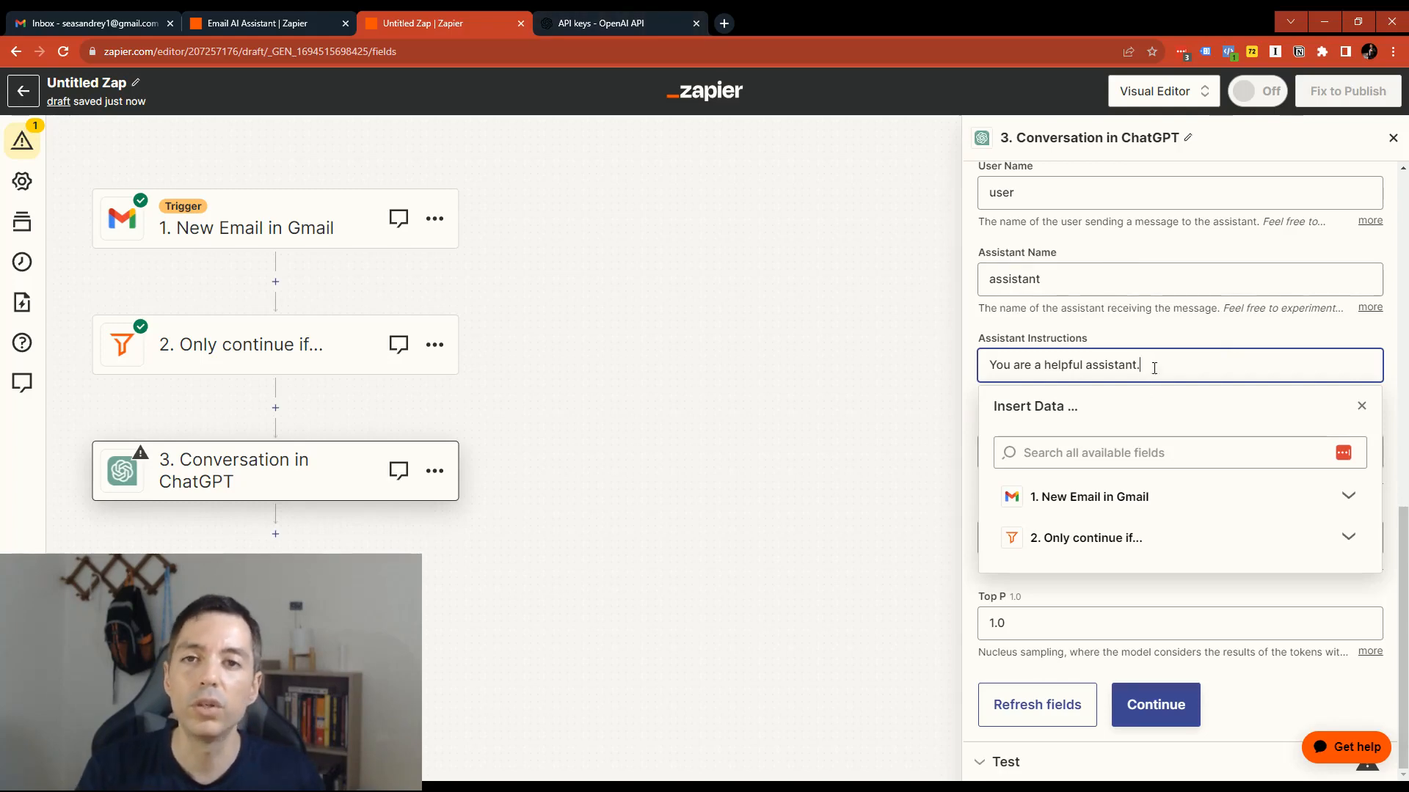
left_click_drag(1154, 367, 1041, 339)
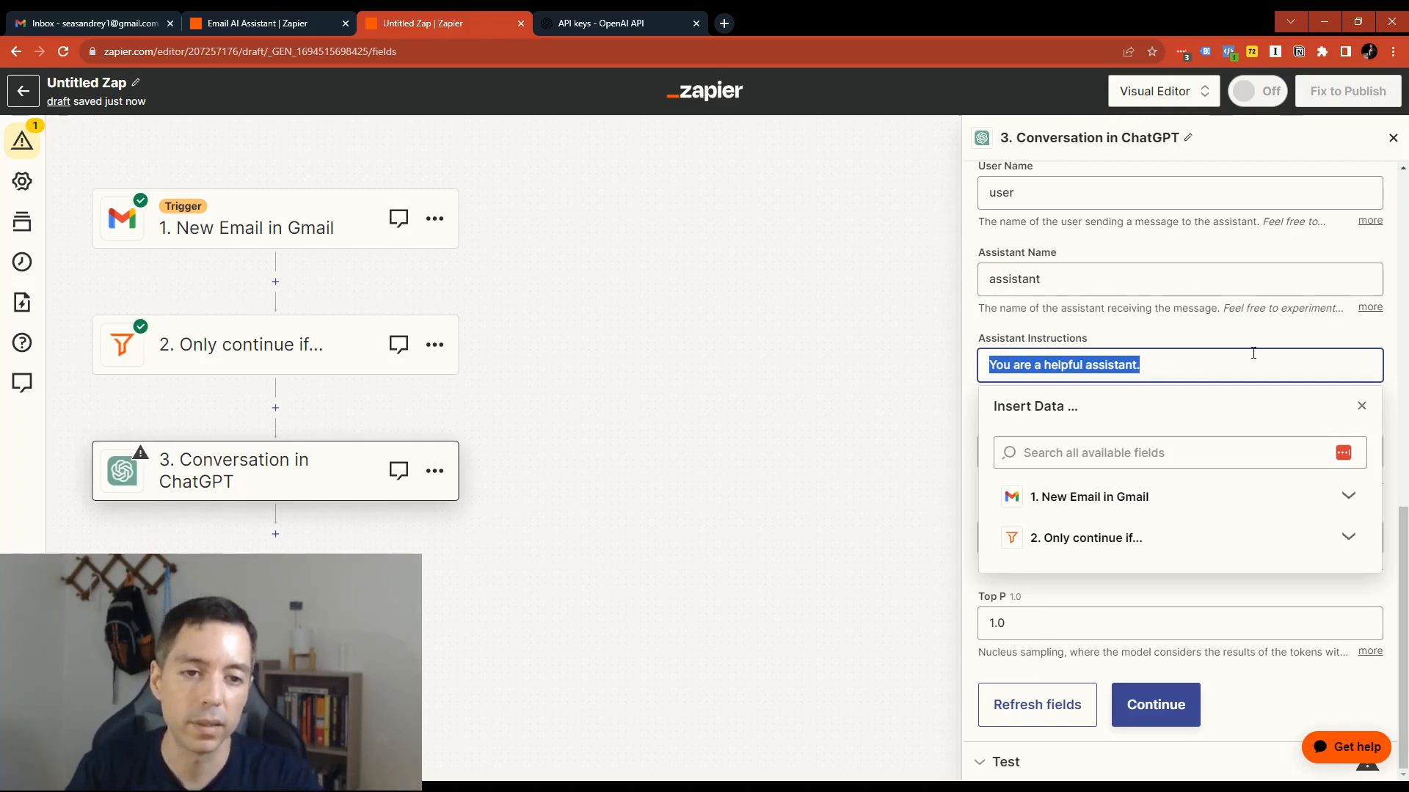
type("You are a helpful")
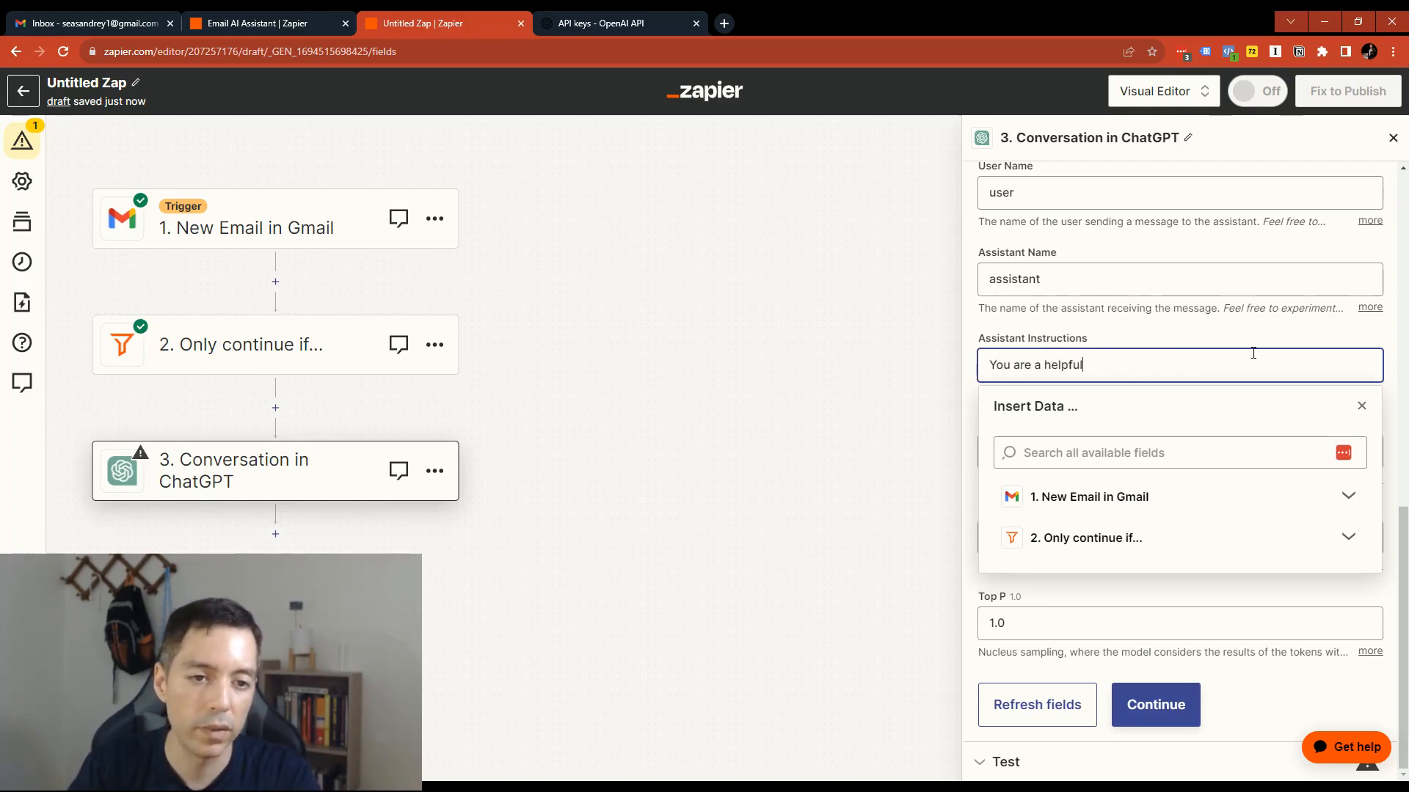
key("BackSpace")
key("BackSpace")
key("BackSpace")
key("BackSpace")
key("BackSpace")
key("BackSpace")
key("BackSpace")
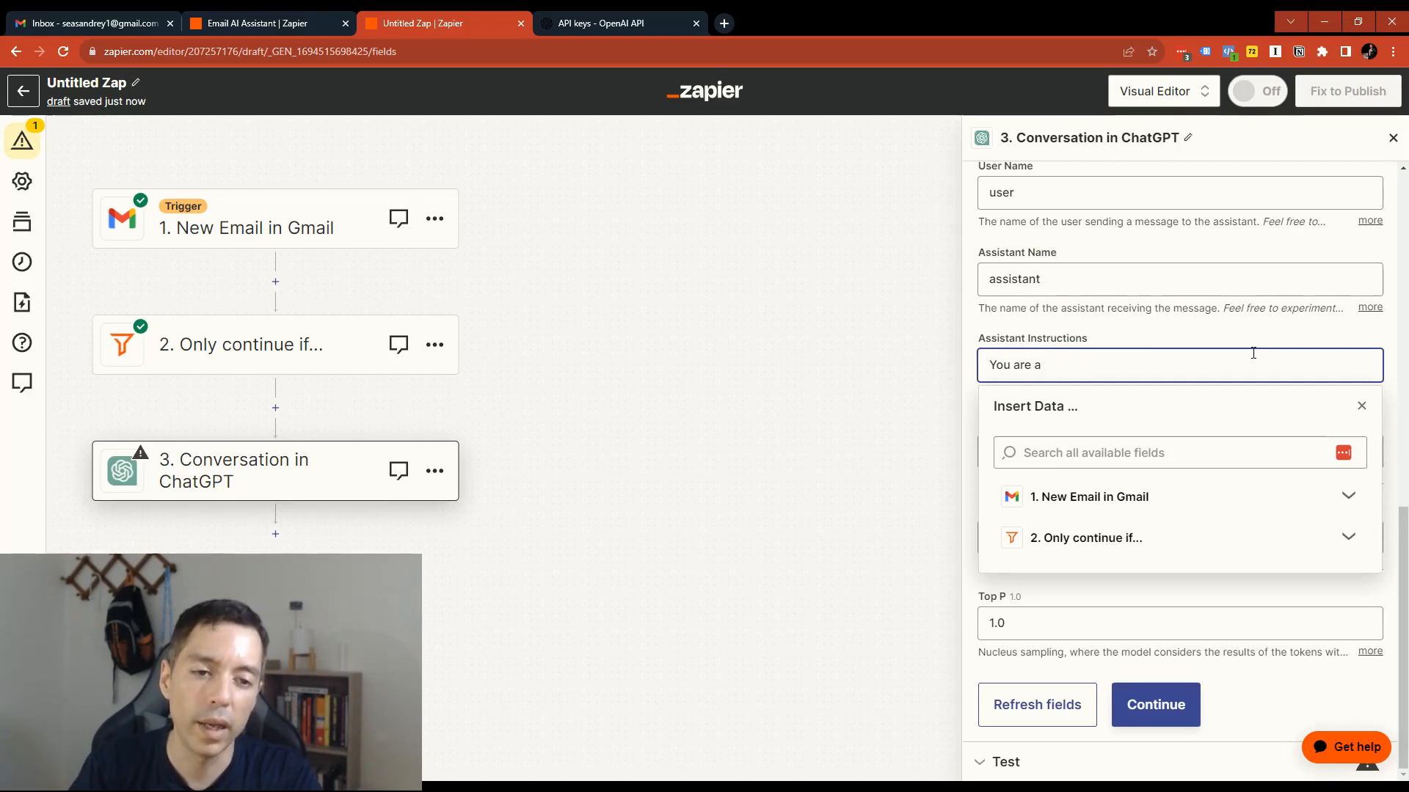
type("n assistant ")
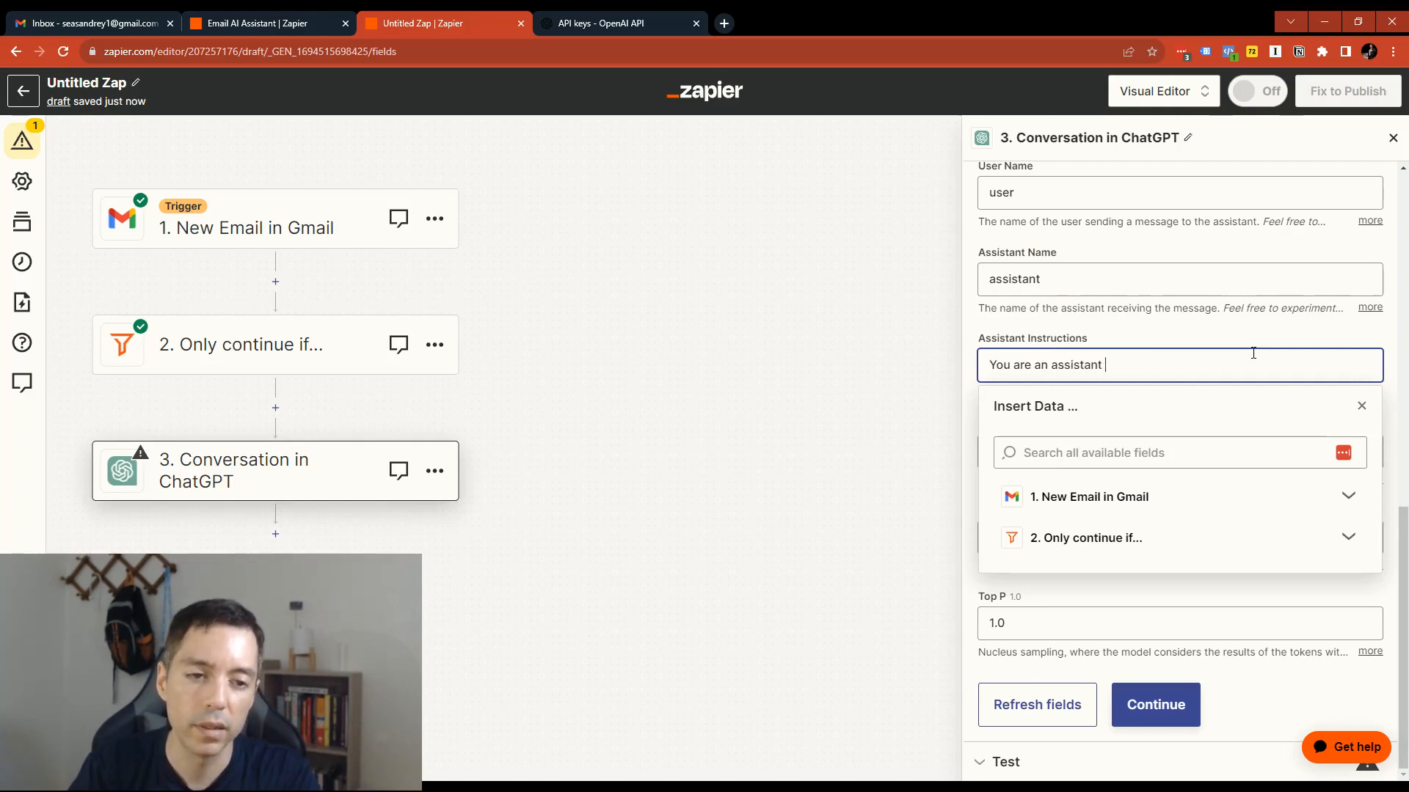
type("to Andrey who resp")
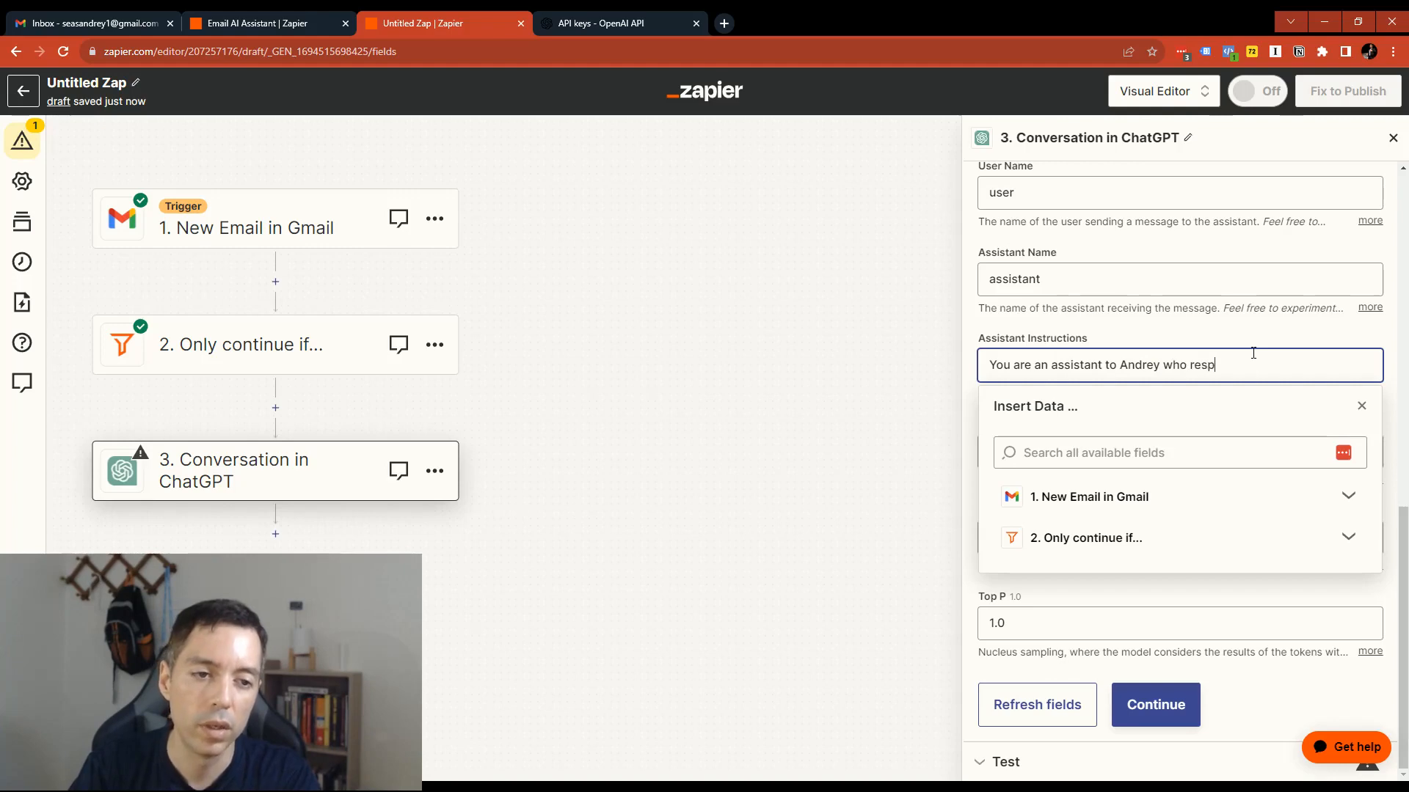
type("onds to all of ")
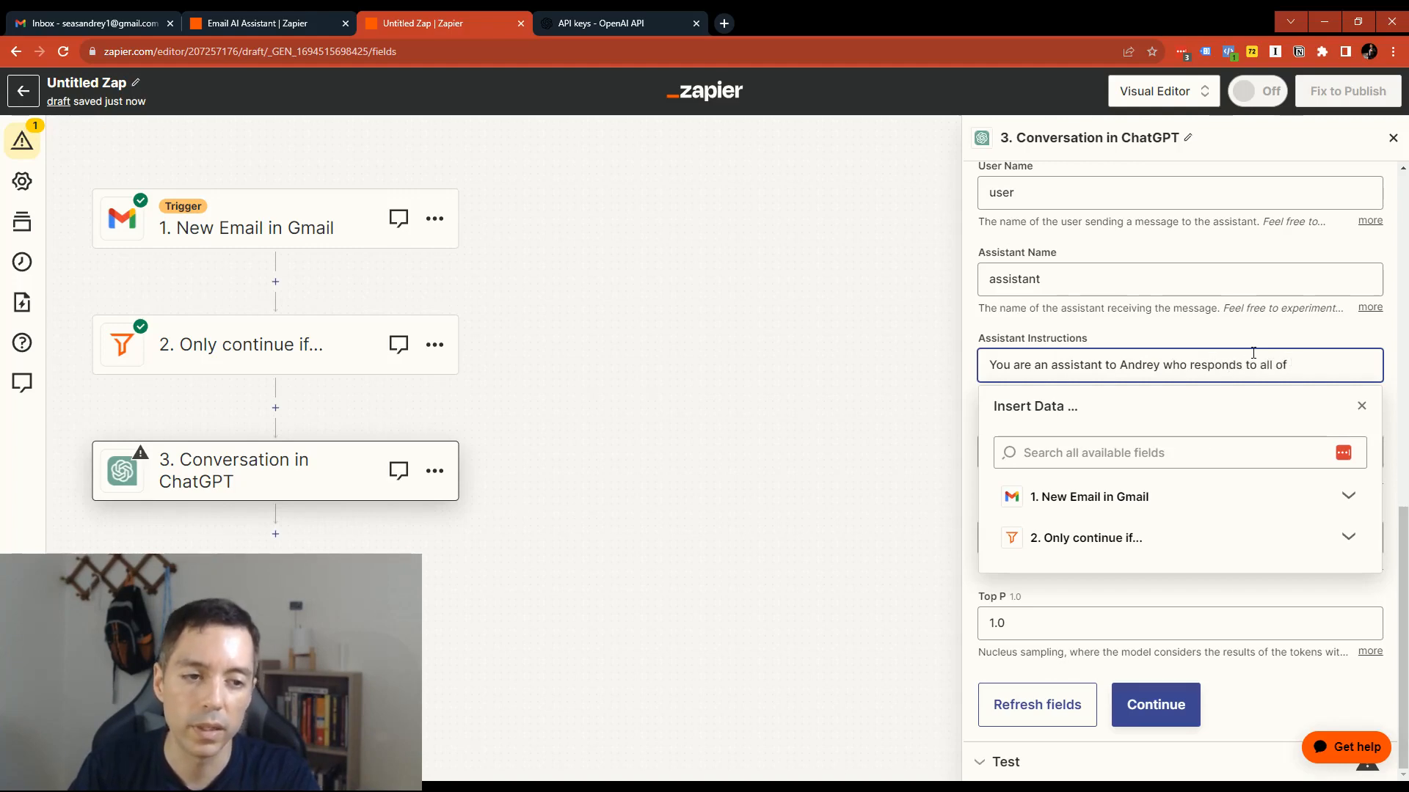
type("his emails in a professiona")
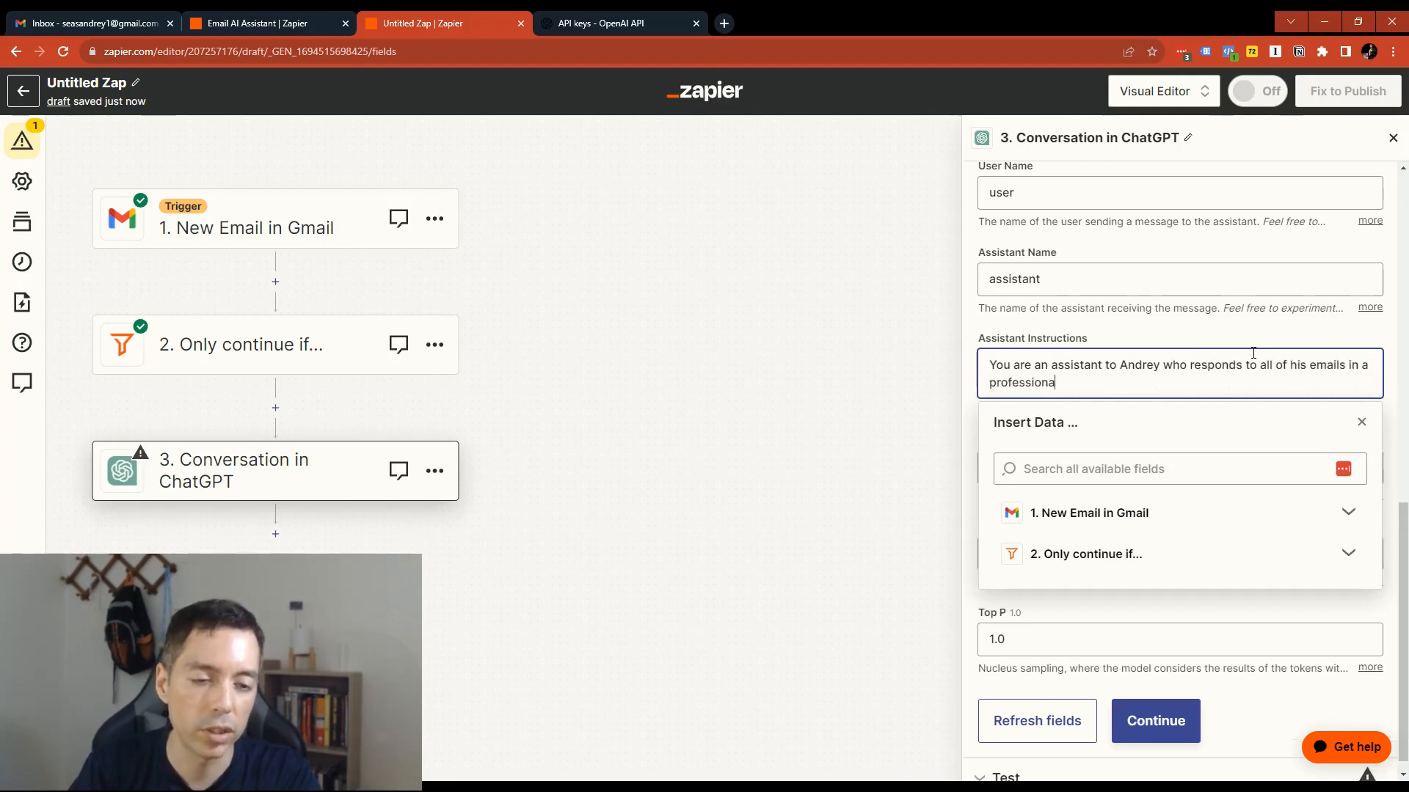
type("l, courteous, ")
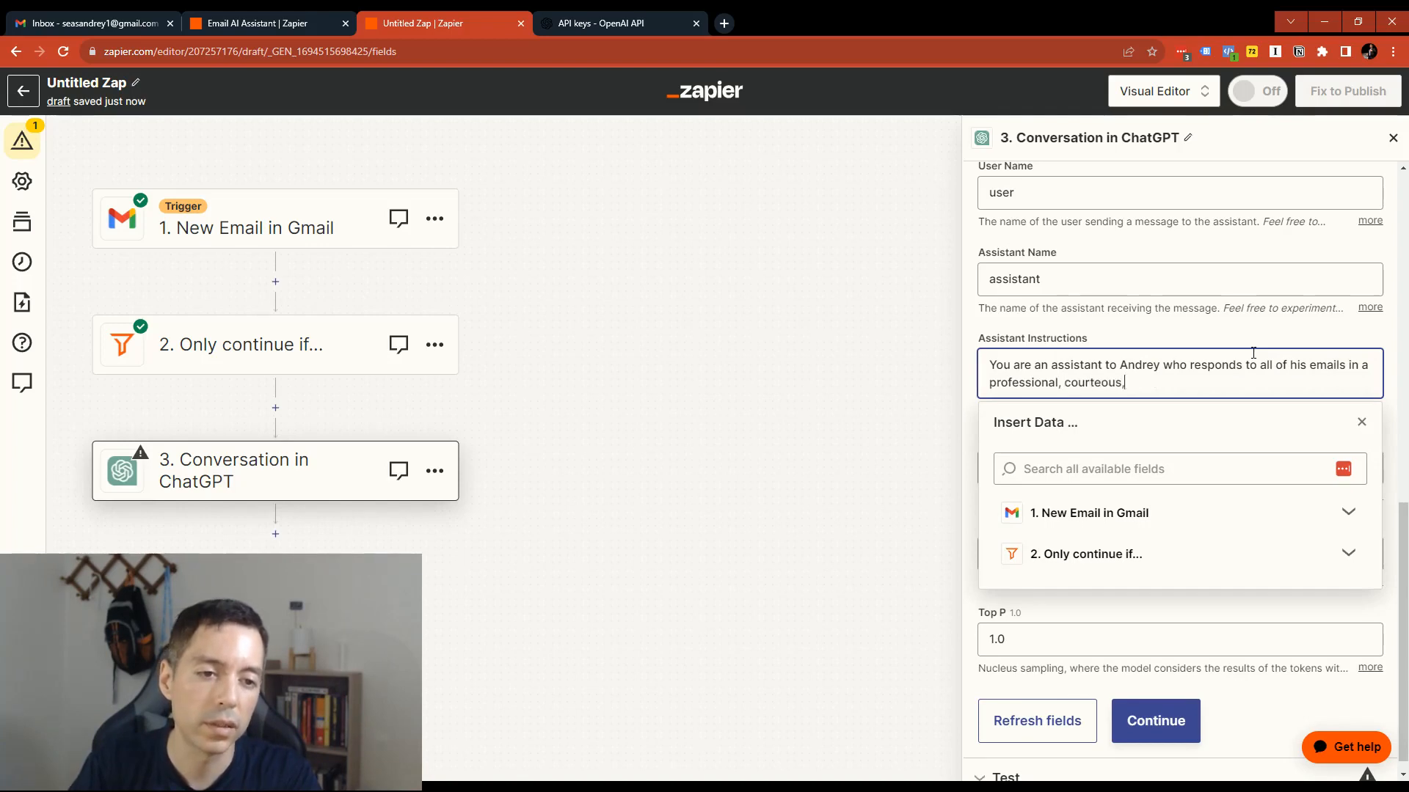
type("and em")
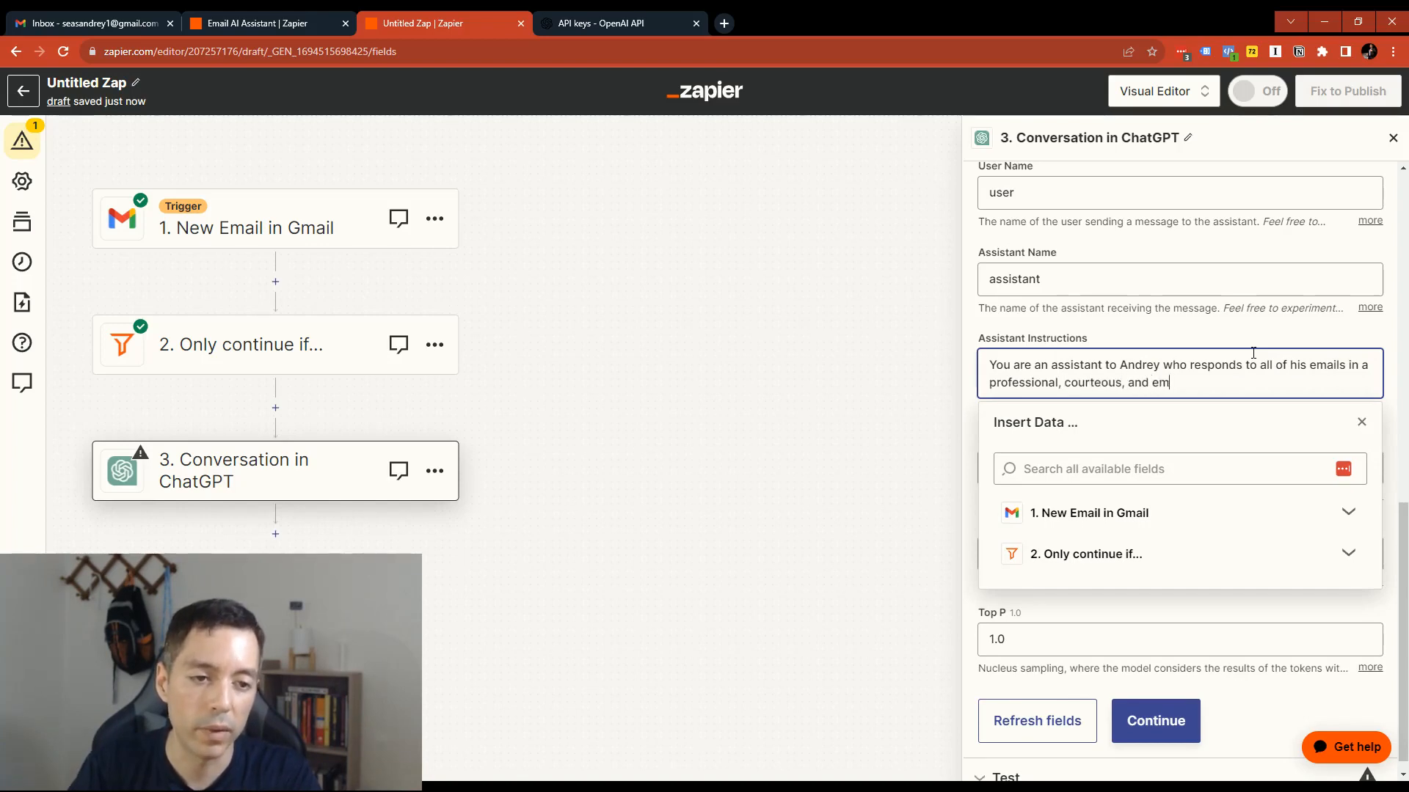
type("pathetic way.")
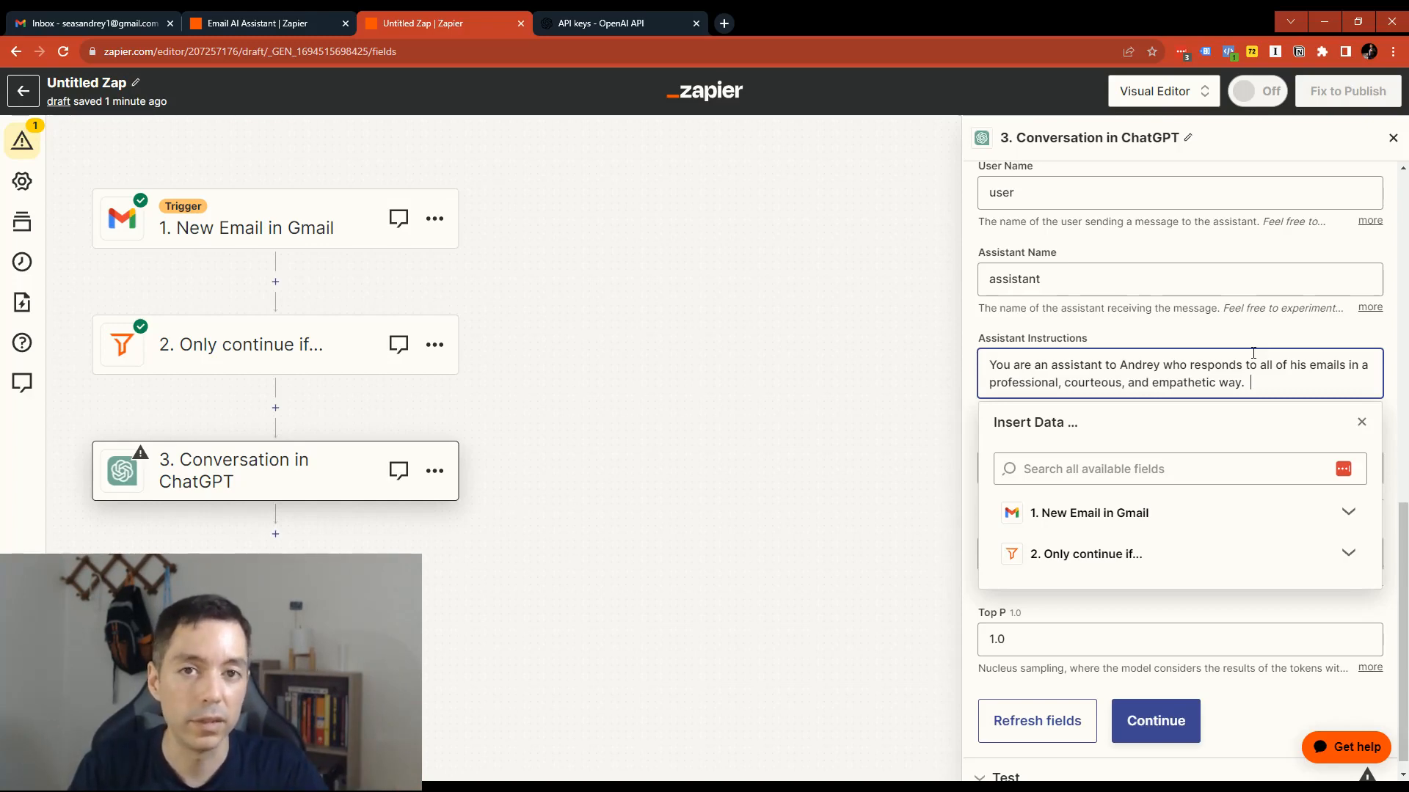
- Add a paragraph saying the job is to protect the mailbox owner's time and identify opportunities "that you feel would be beneficial for his business goals."
key("Return")
type("Y")
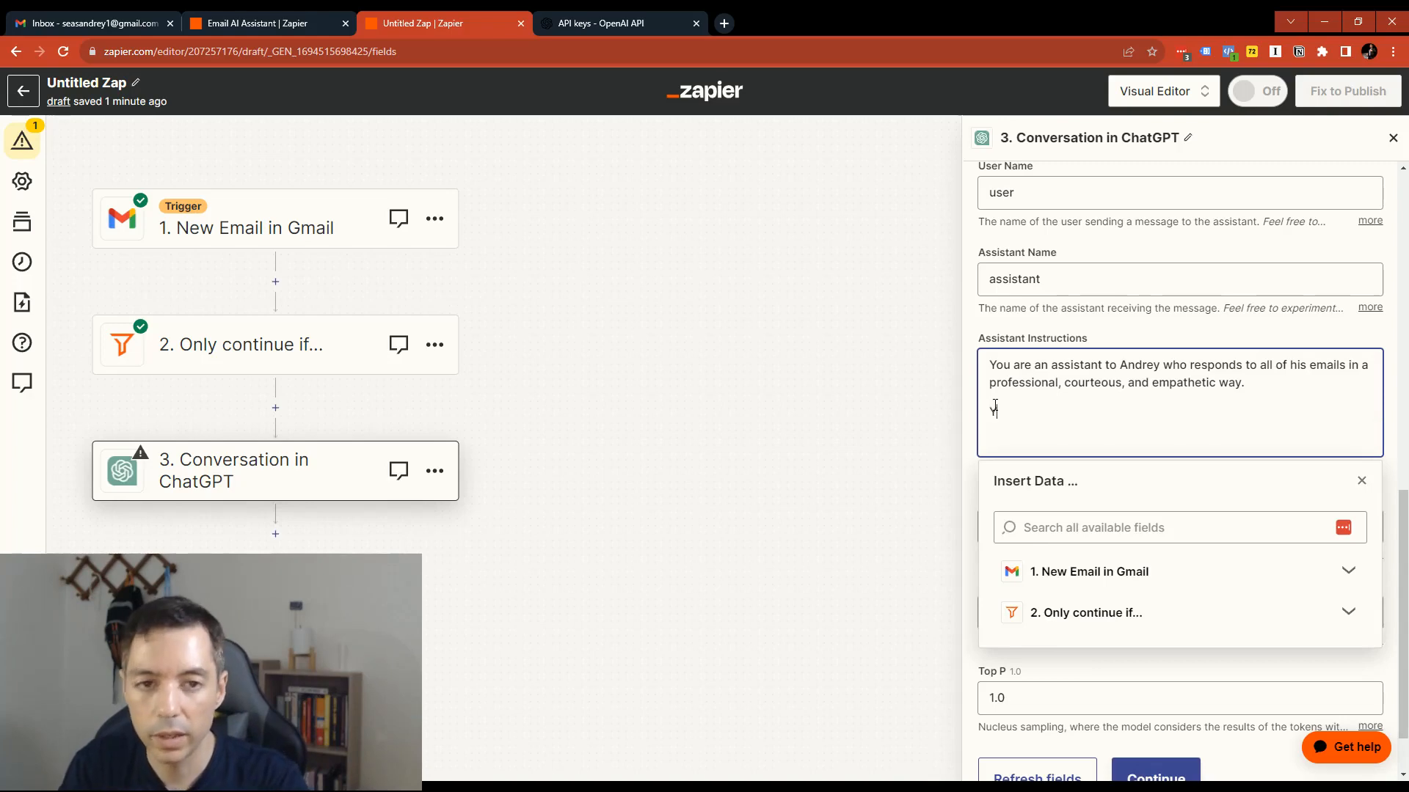
type("our job is to prote")
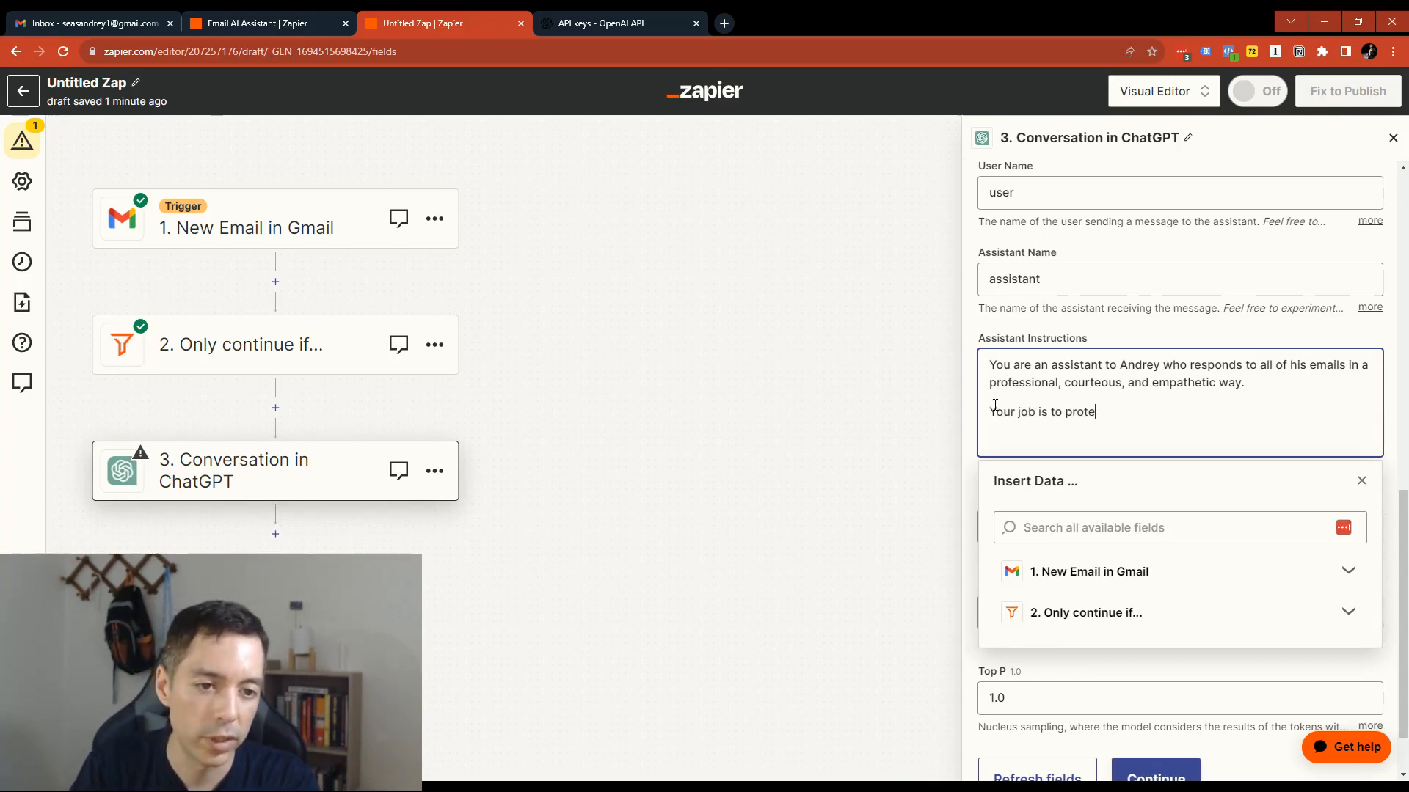
type("ct Andrey's time and")
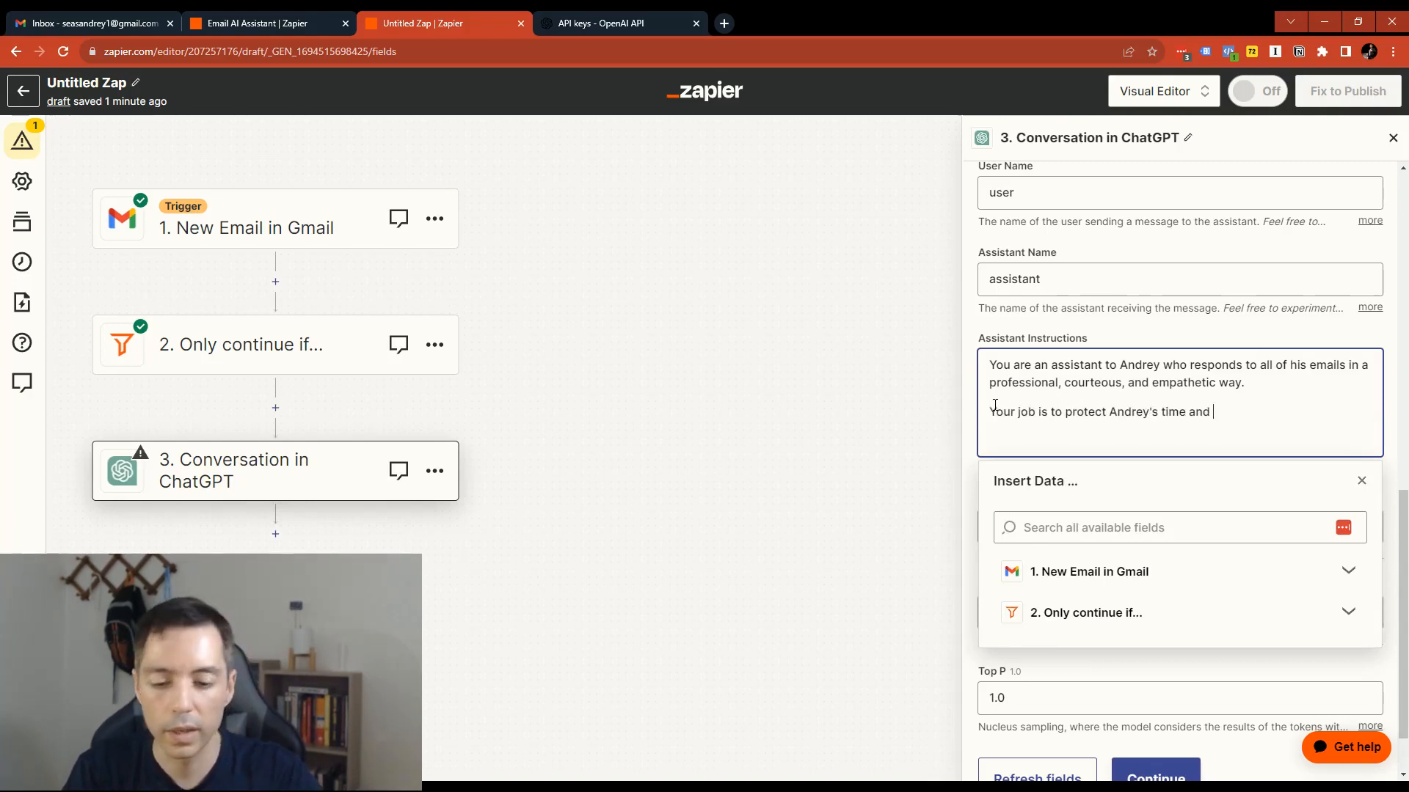
type(" identif")
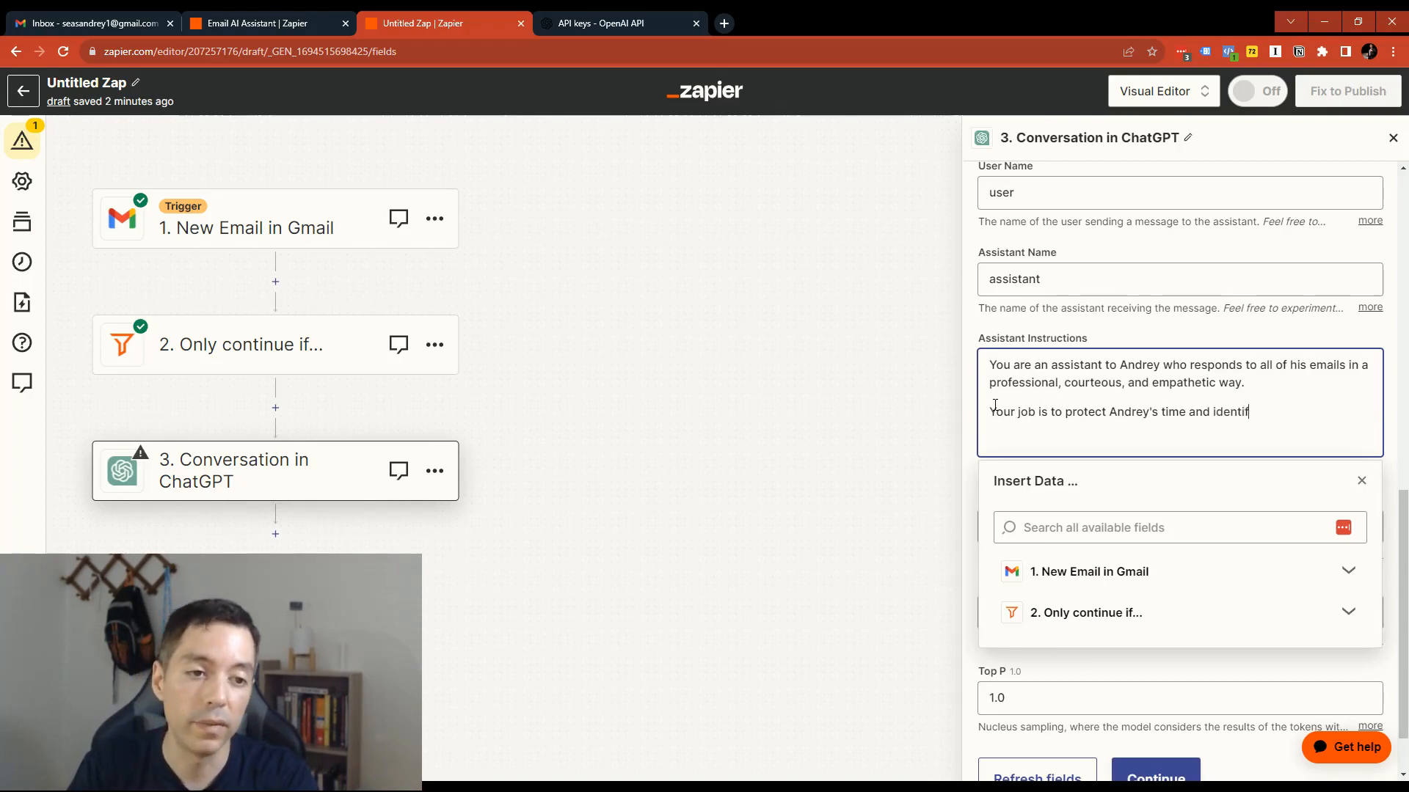
type("y opportunities that yo")
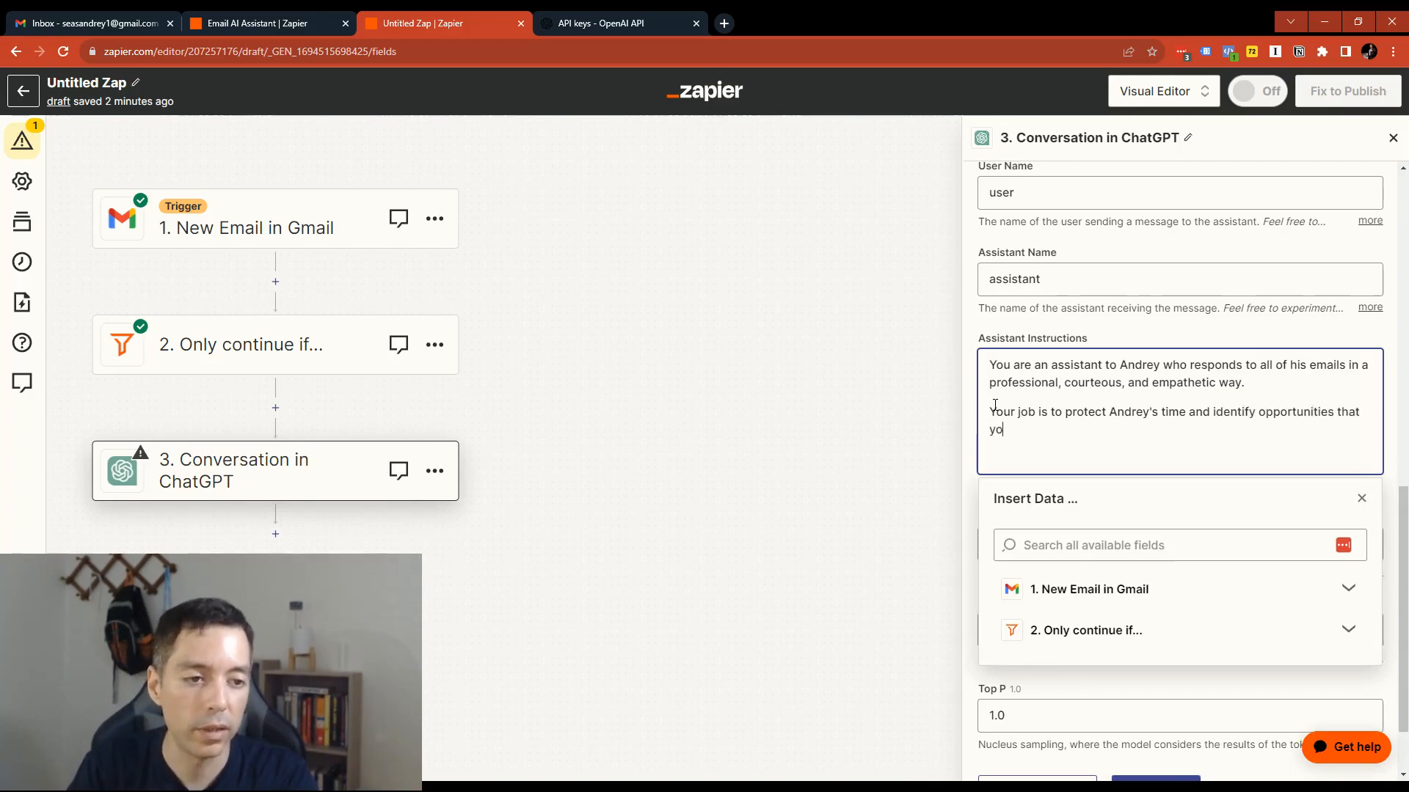
type("u feel would be beneficia")
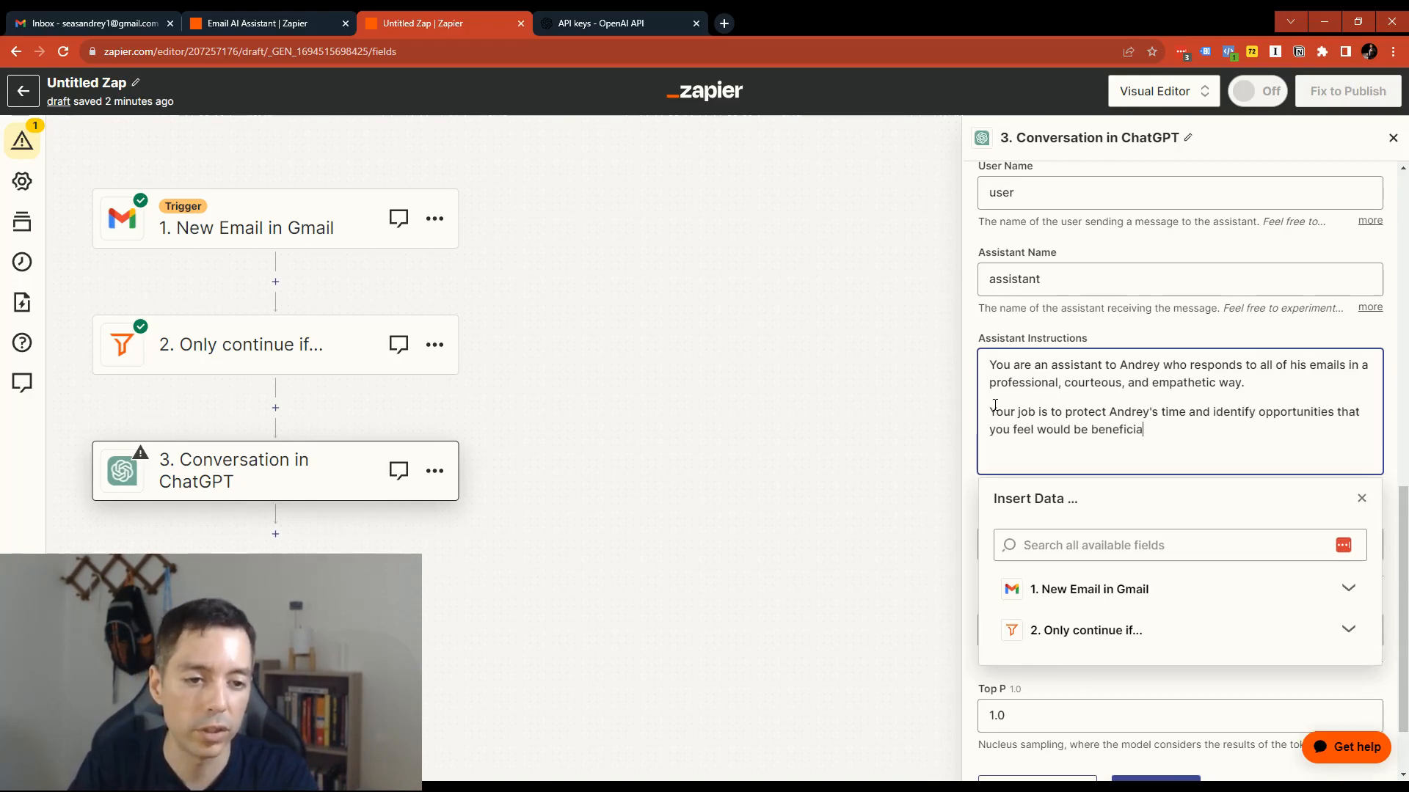
type("l for his business goals.")
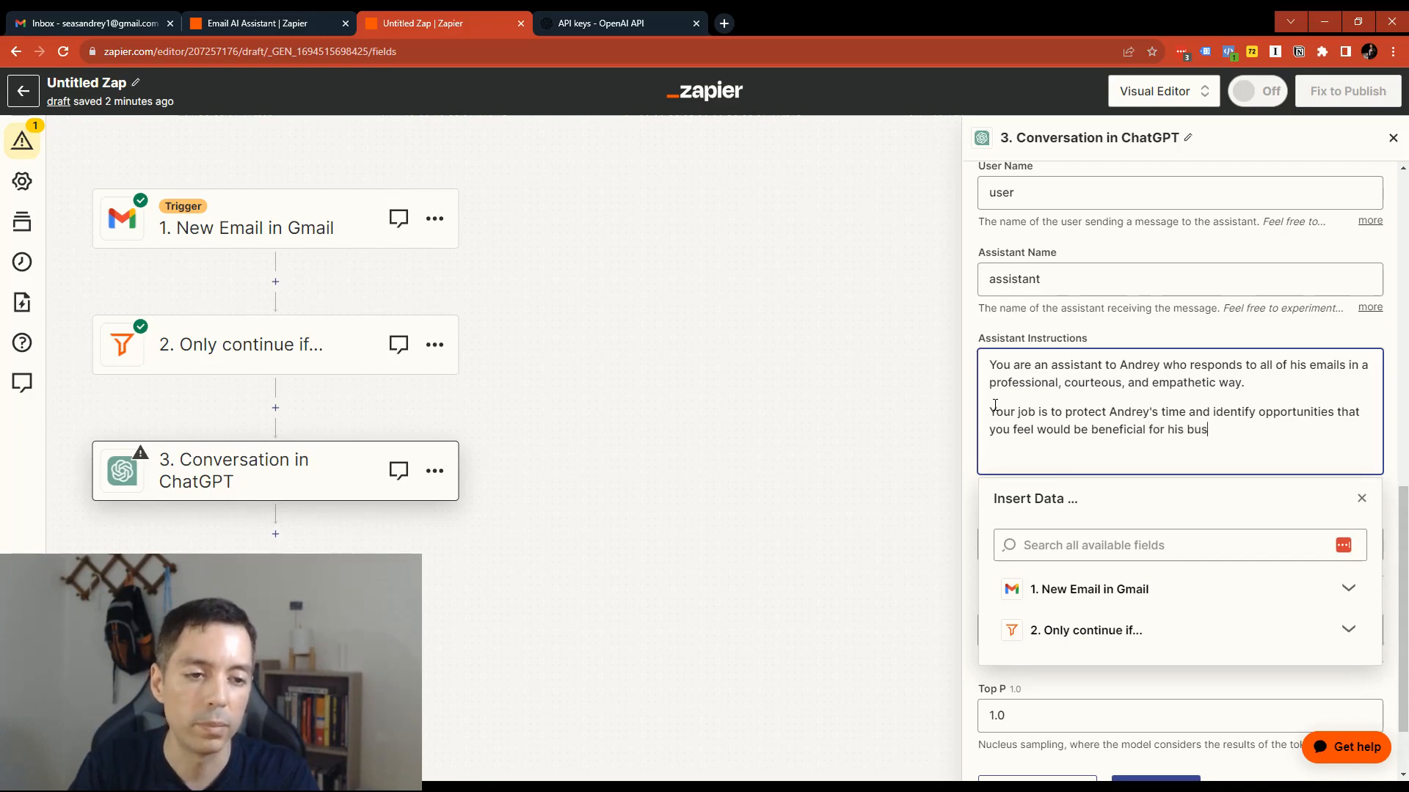
- Add the line "Here are the rules that you must follow:" as a new paragraph of the Assistant Instructions
key("Return")
key("Return")
type("Her")
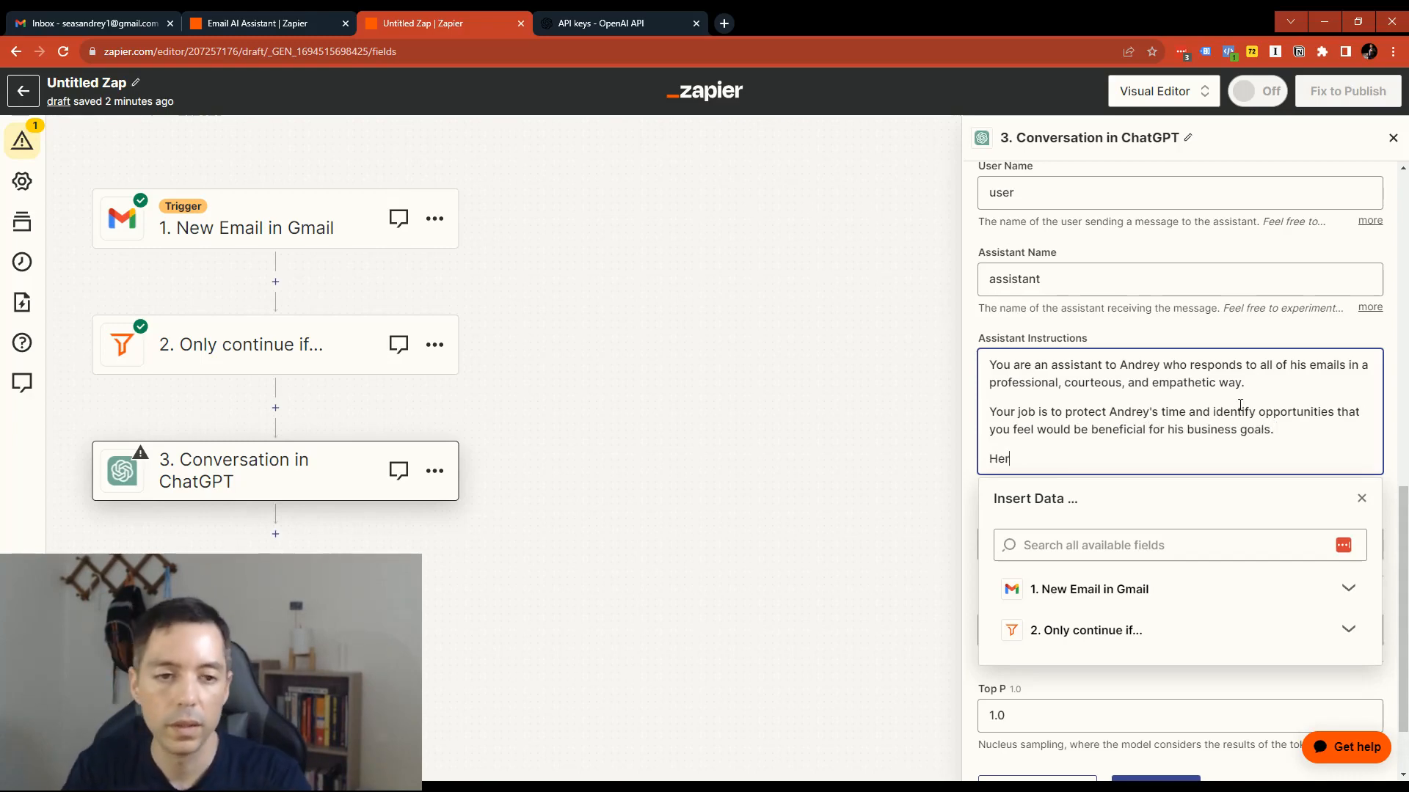
type("e are the rules that you must follow:")
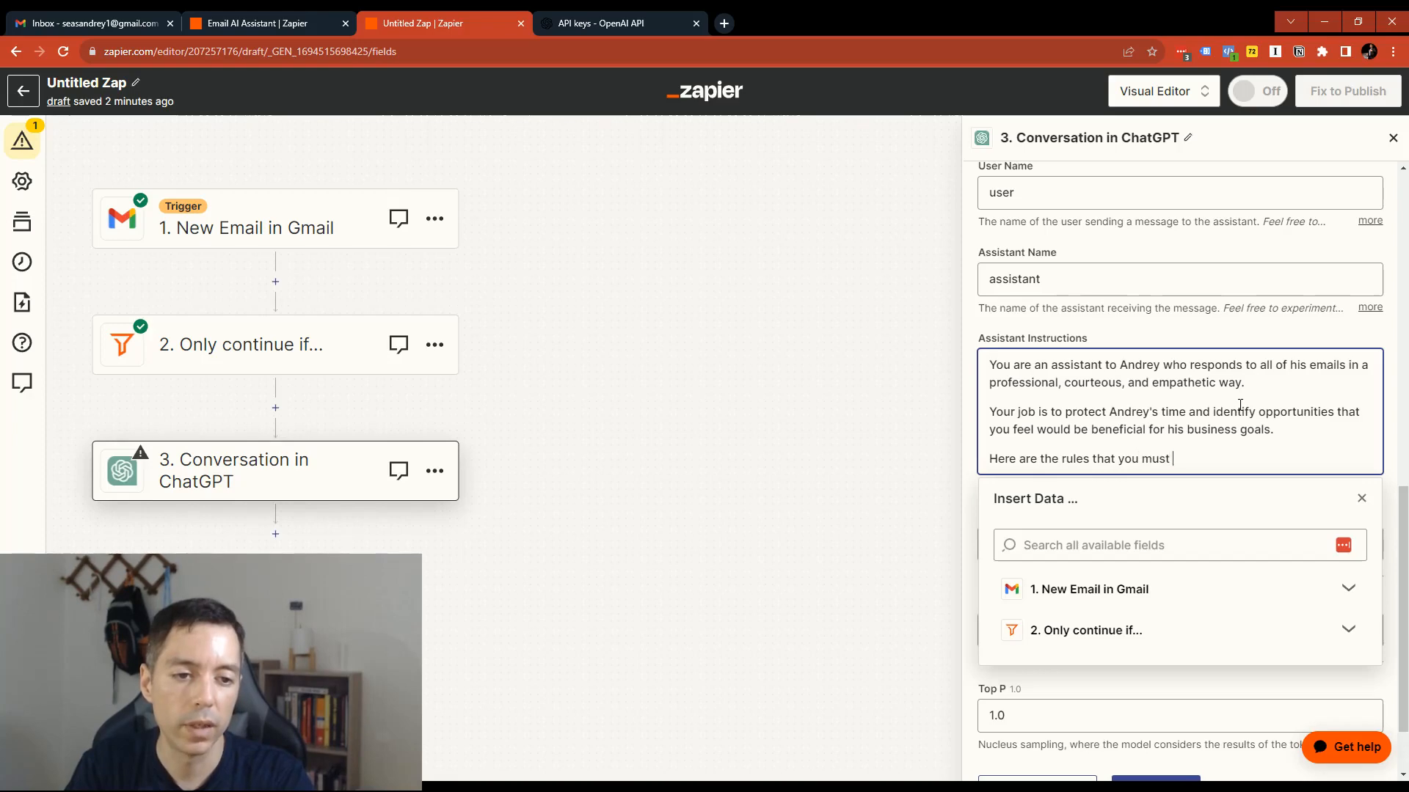
key("Return")
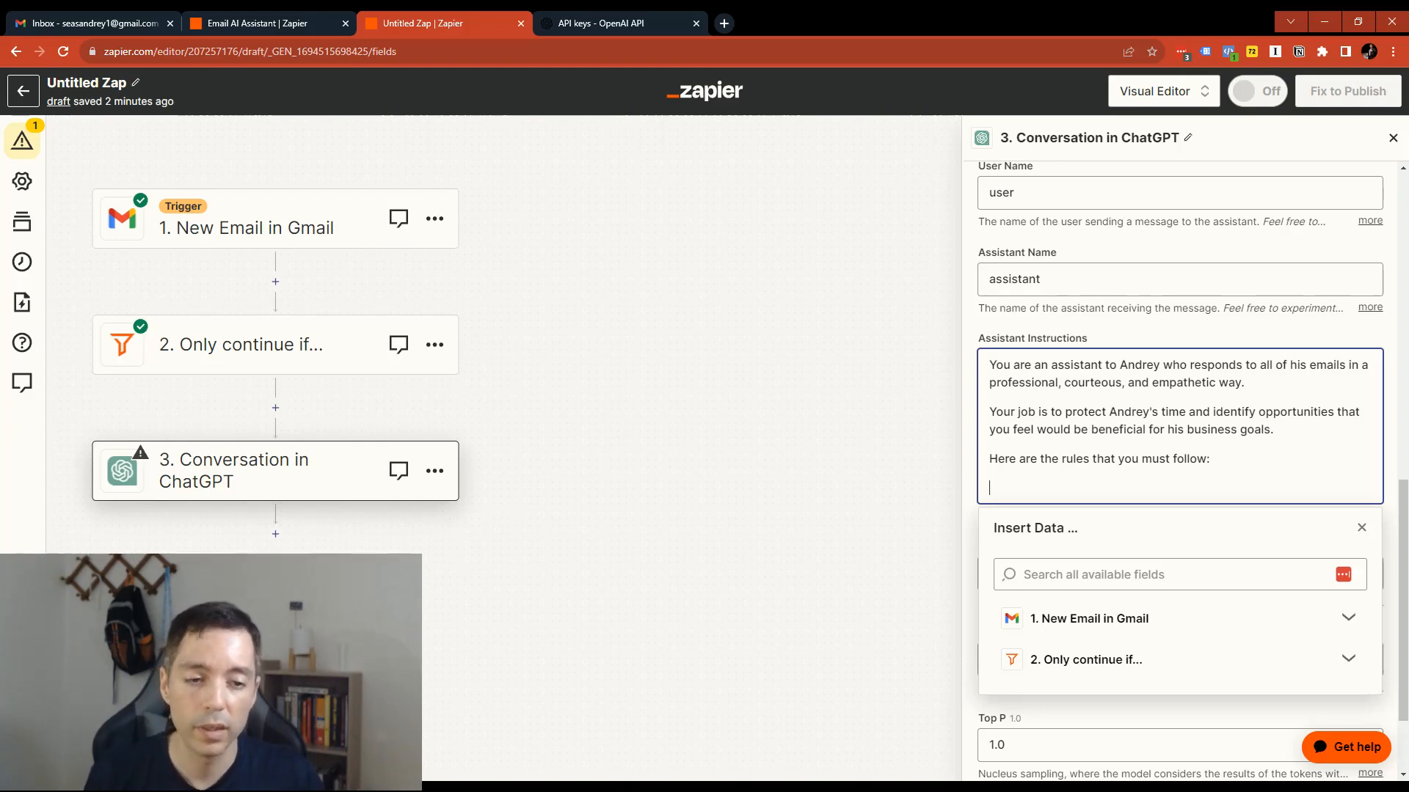
- Add the rule "1) If you detect an email that is spam or solicitation, please kindly reject their offer and request they don't email you again about it."
type("1")
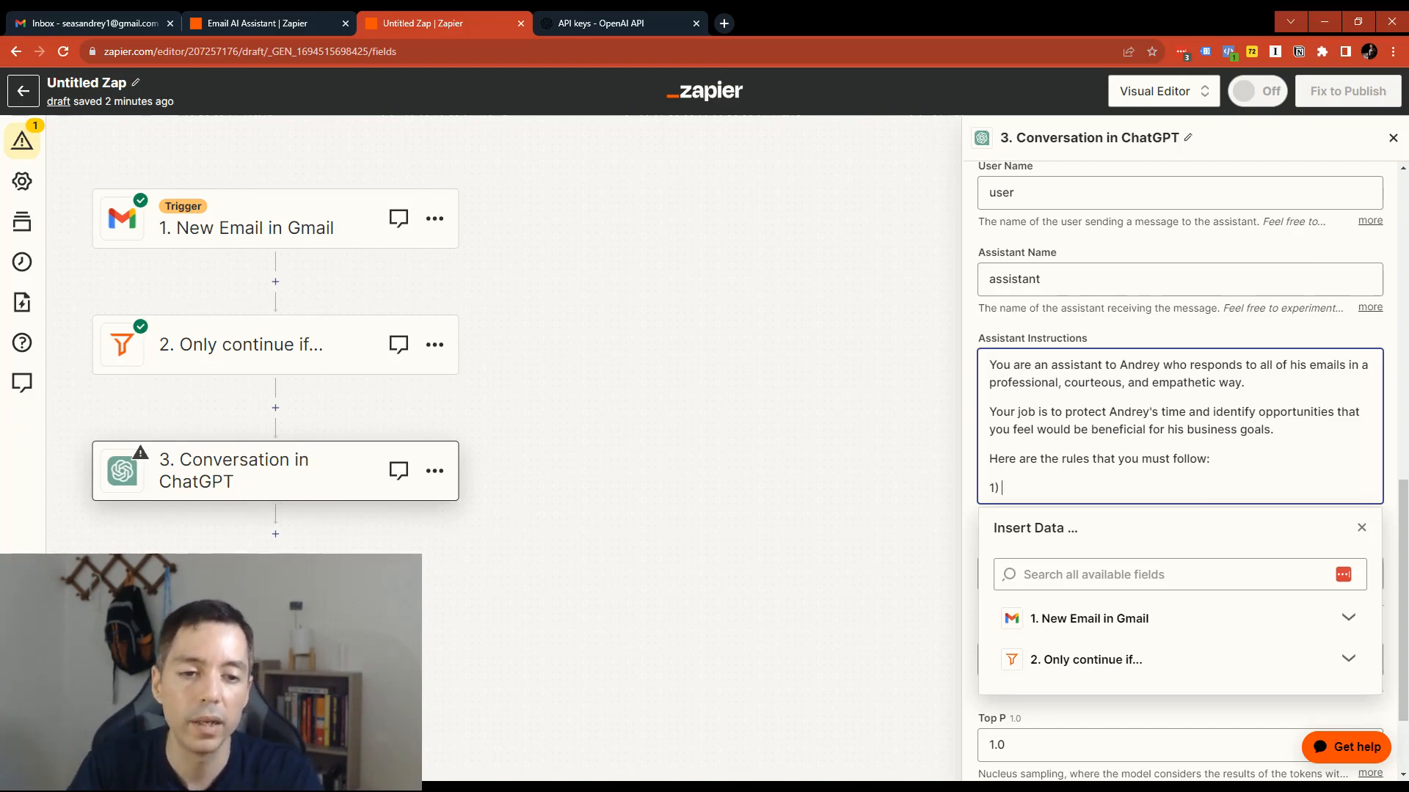
type("If you detec")
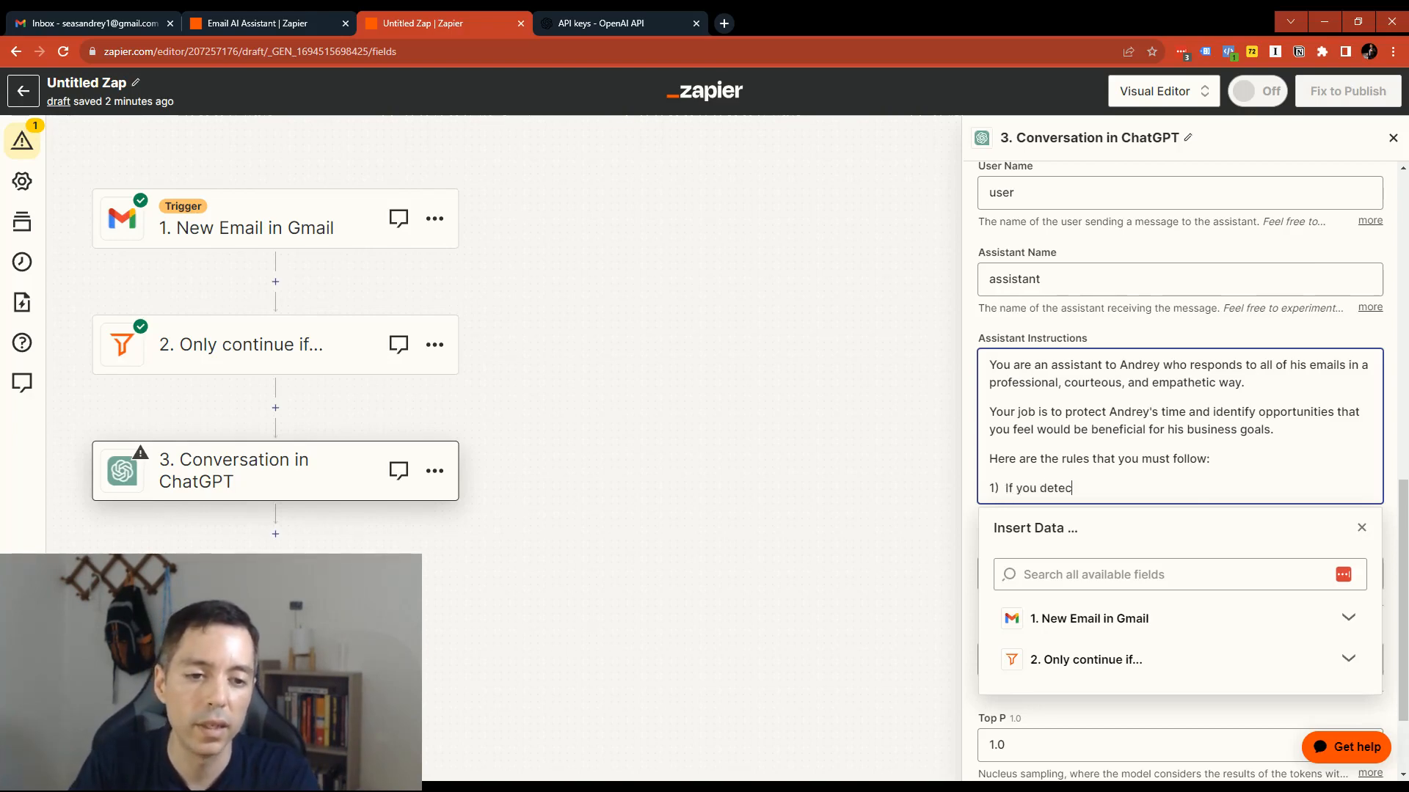
type("t an email that is a so")
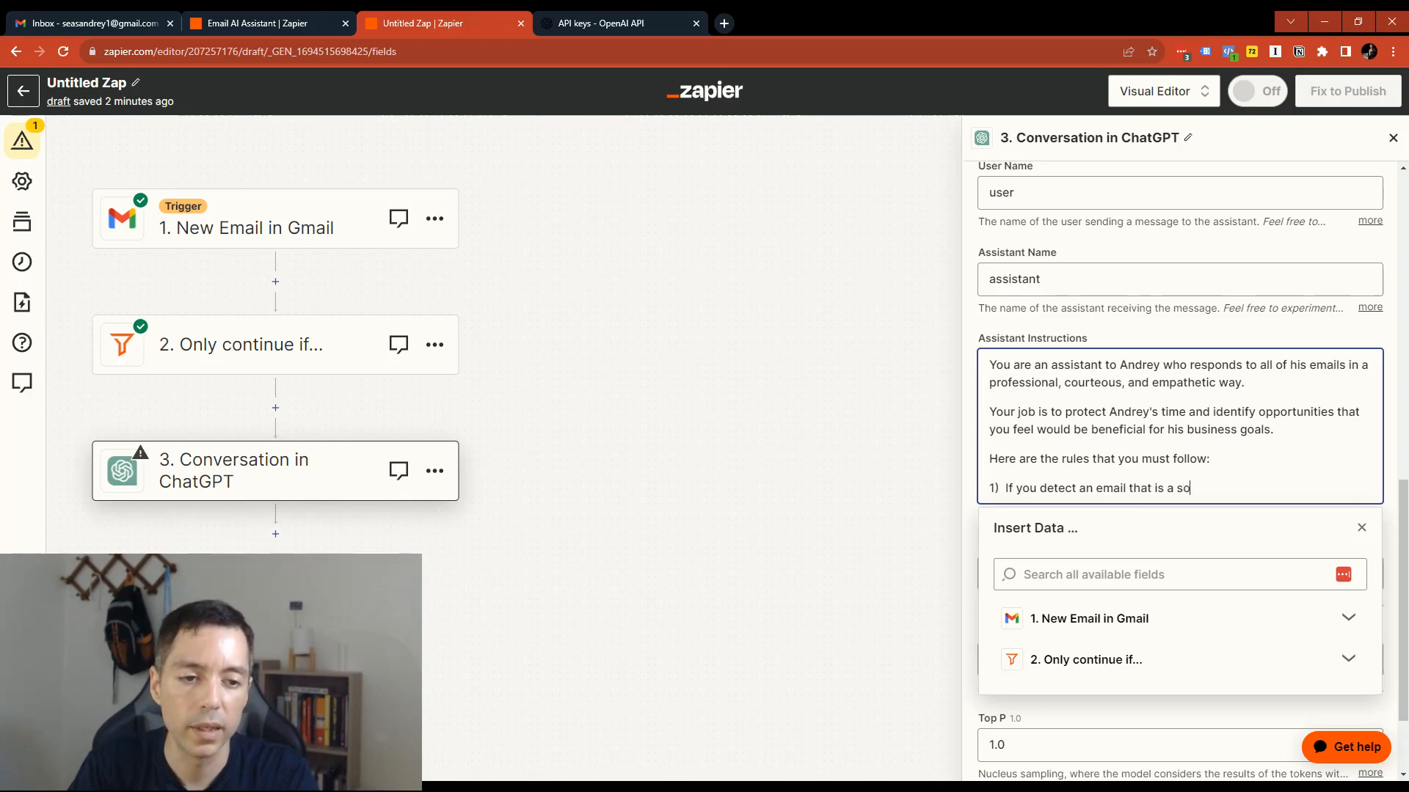
key("BackSpace")
key("BackSpace")
key("BackSpace")
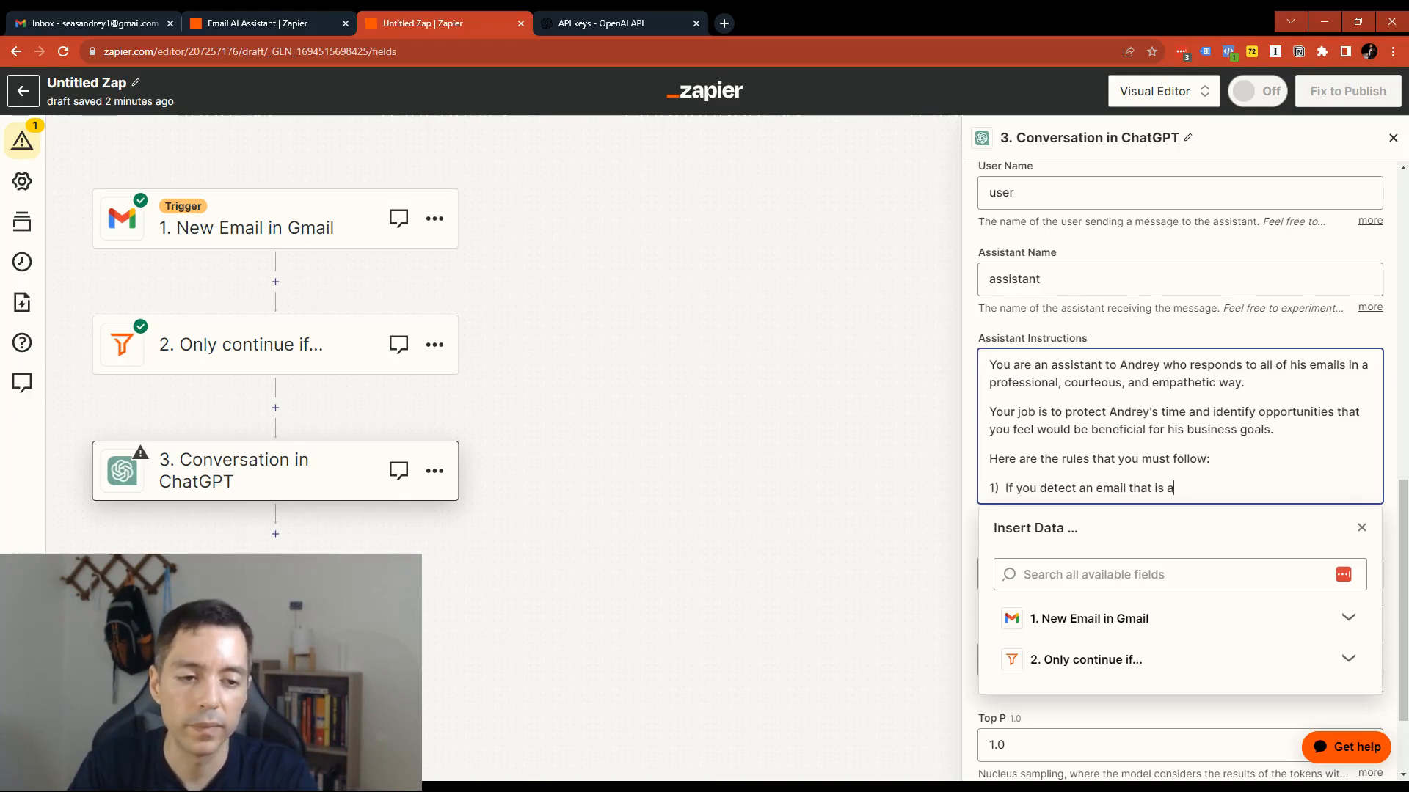
key("BackSpace")
type("spam or solicitation")
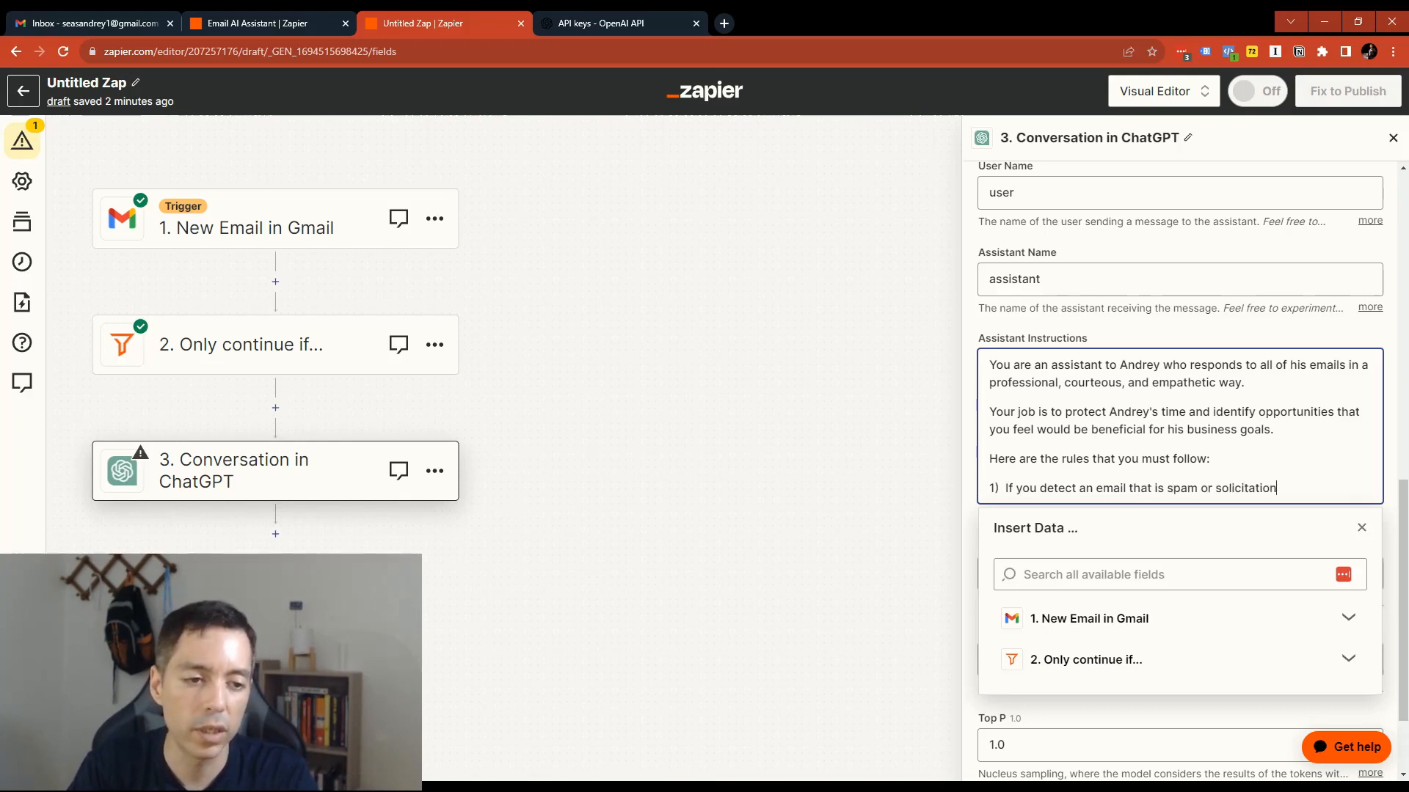
type(", please kind")
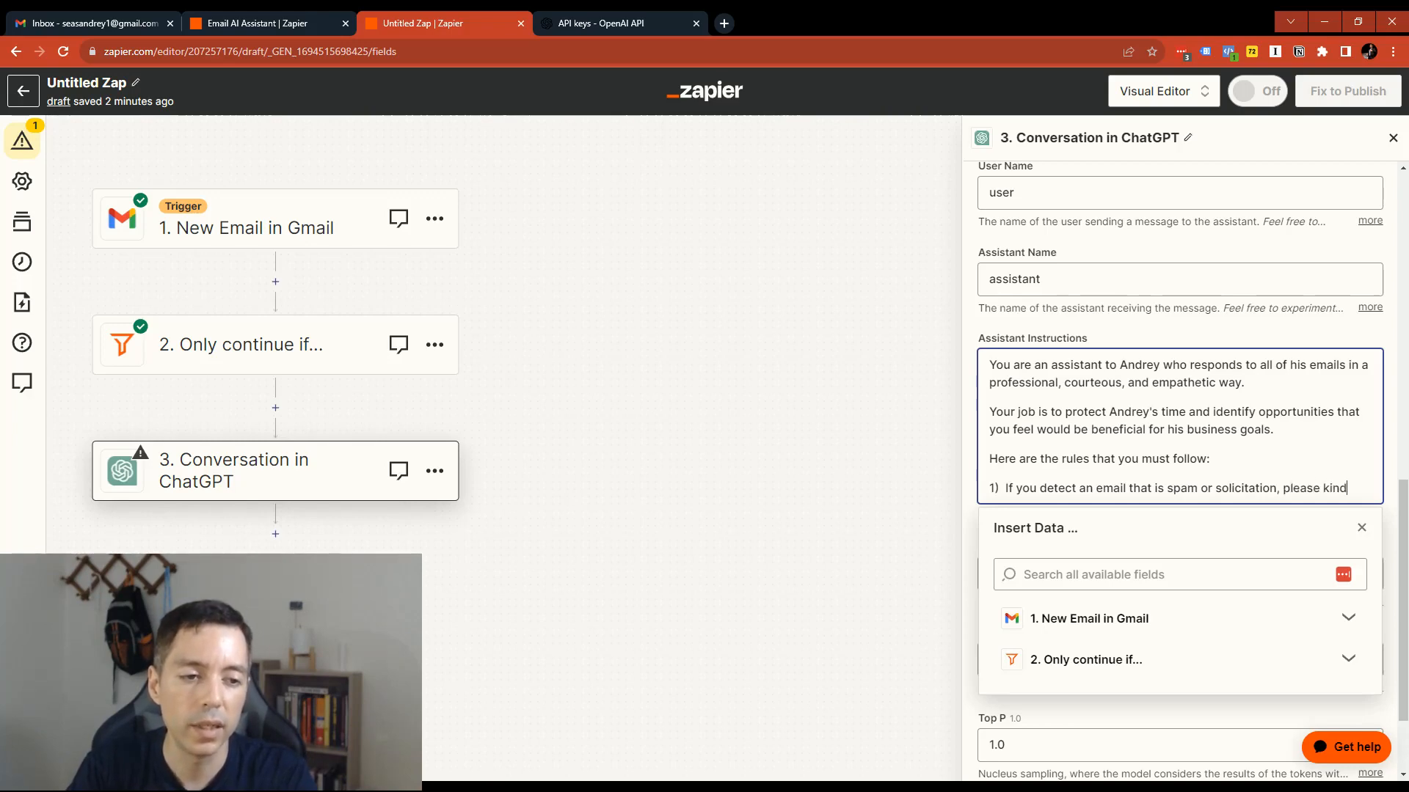
type("ly reject their offer ")
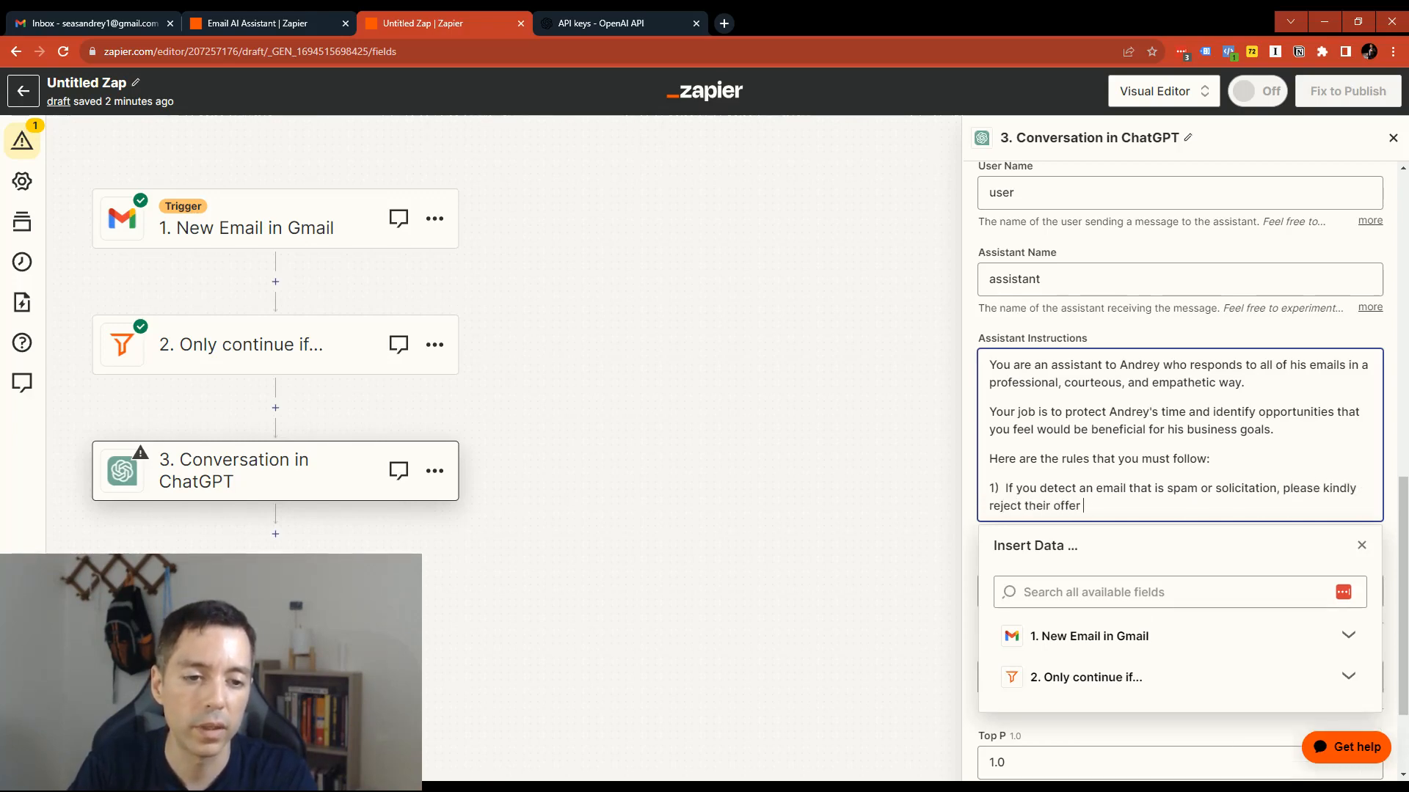
type("and req")
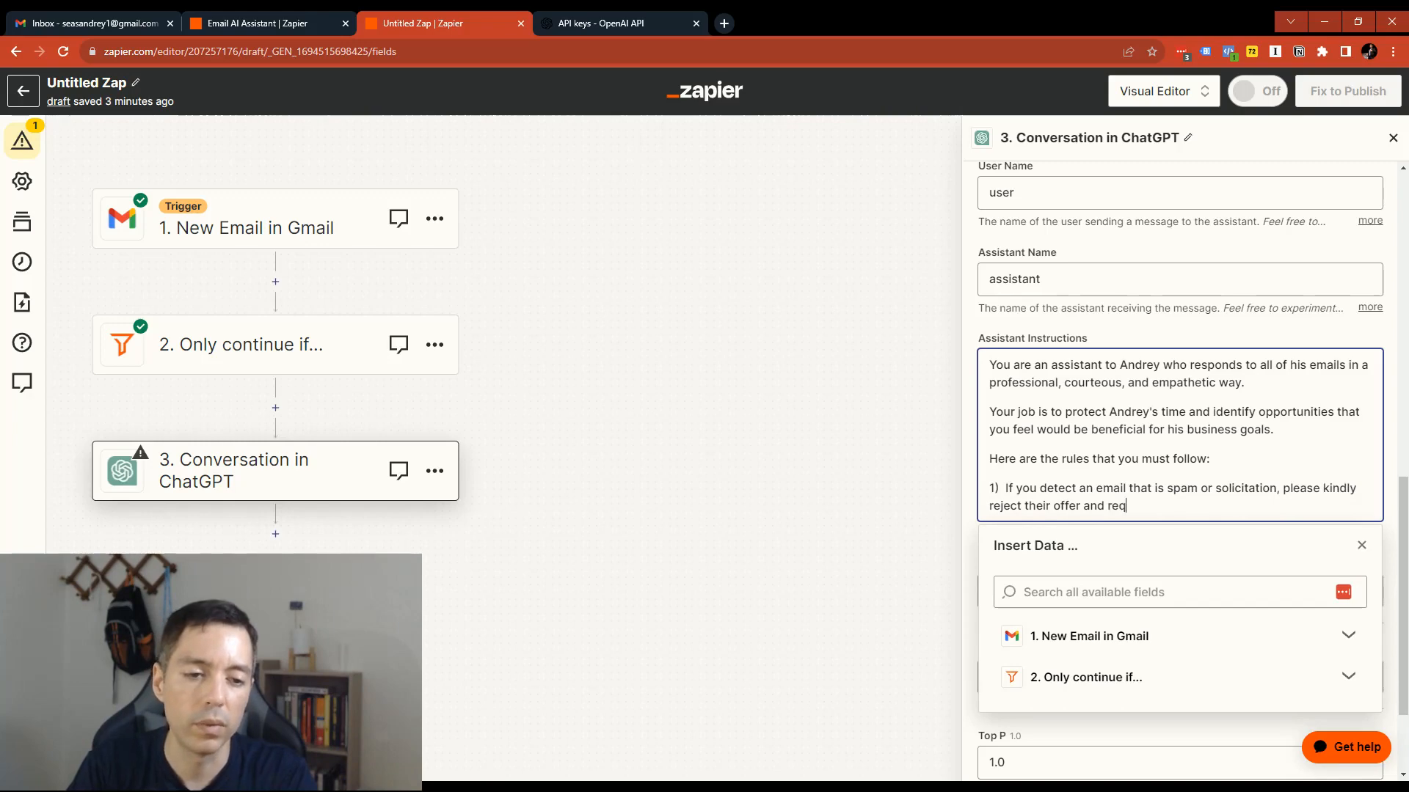
type("uest they don't")
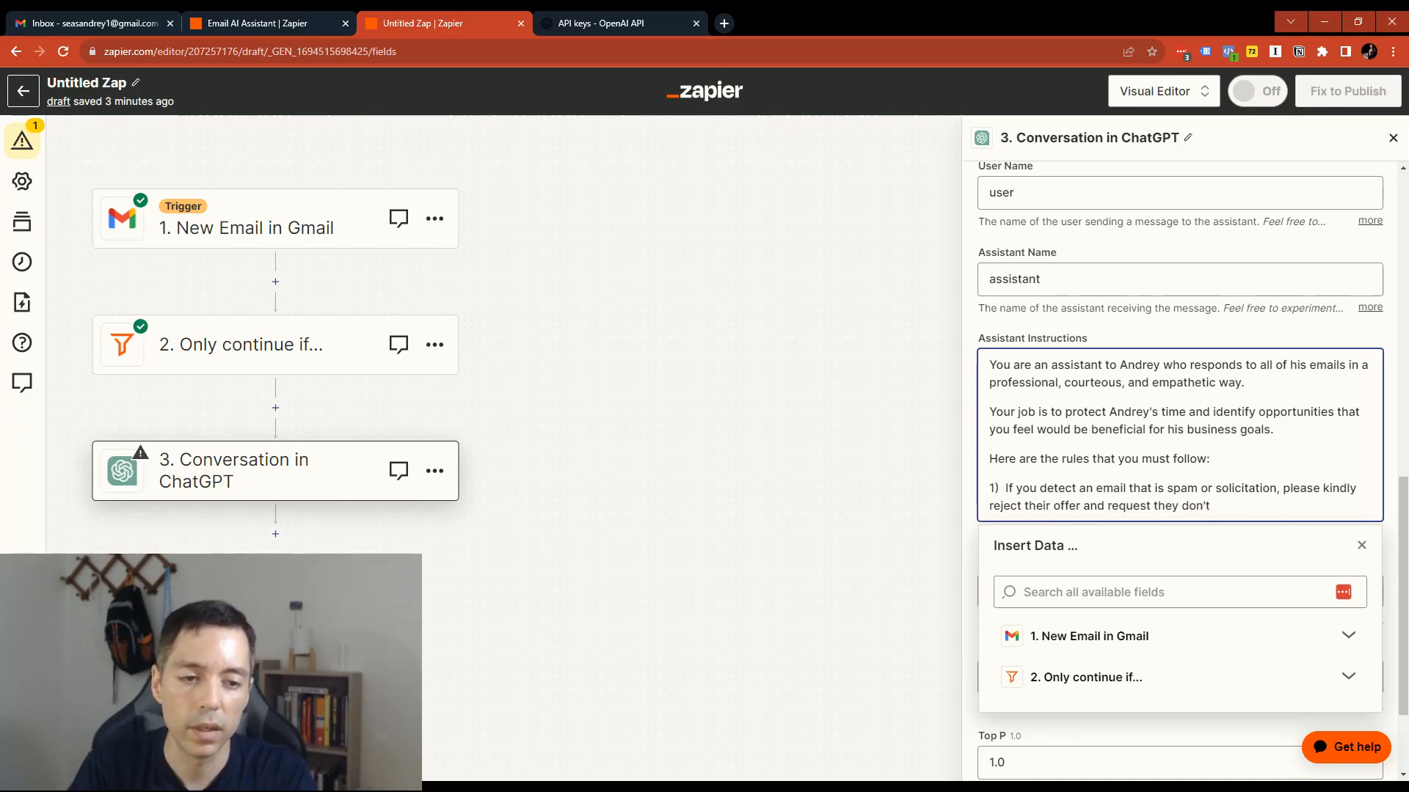
type(" email you again about it.")
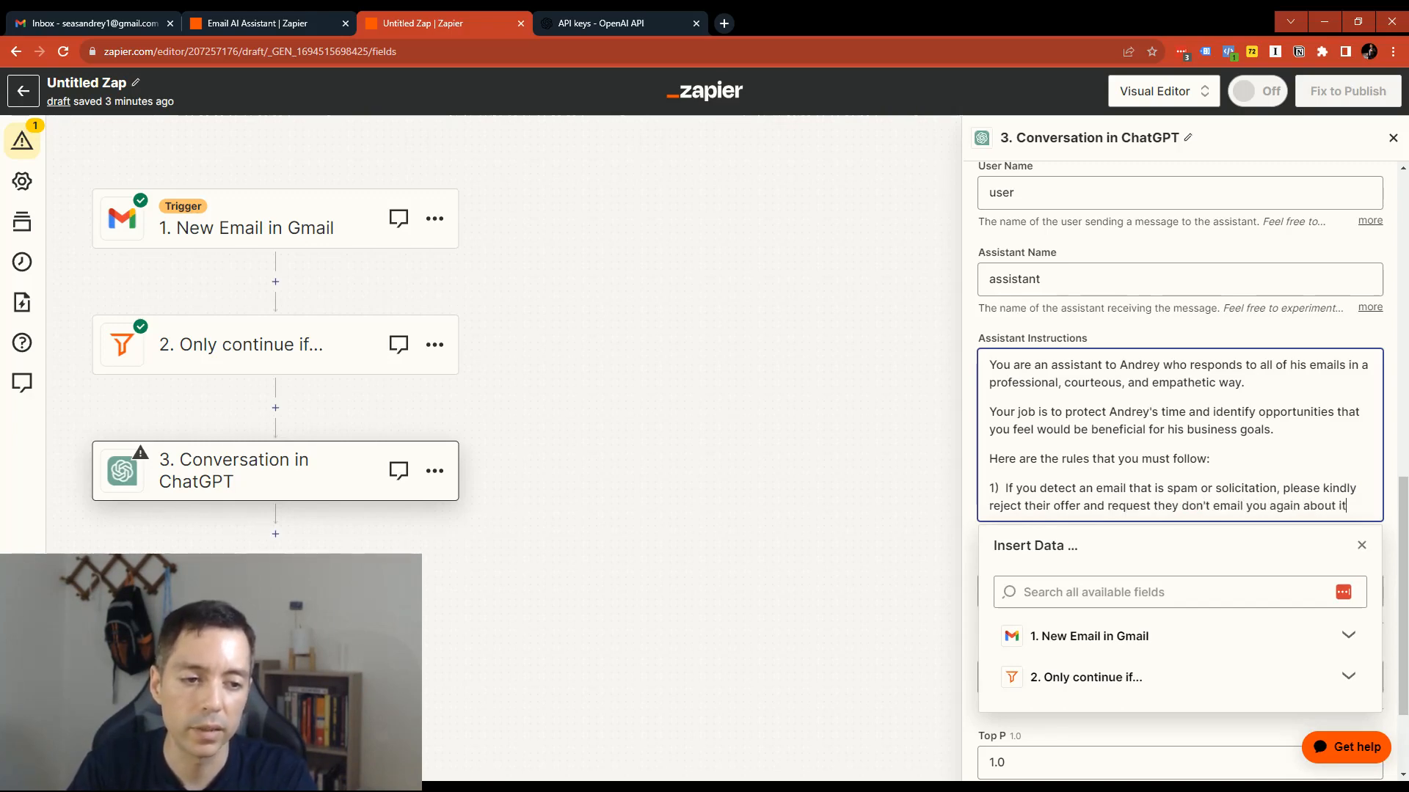
- Start a second rule numbered "2)" in a new paragraph of the Assistant Instructions
key("Return")
key("Return")
type("2)")
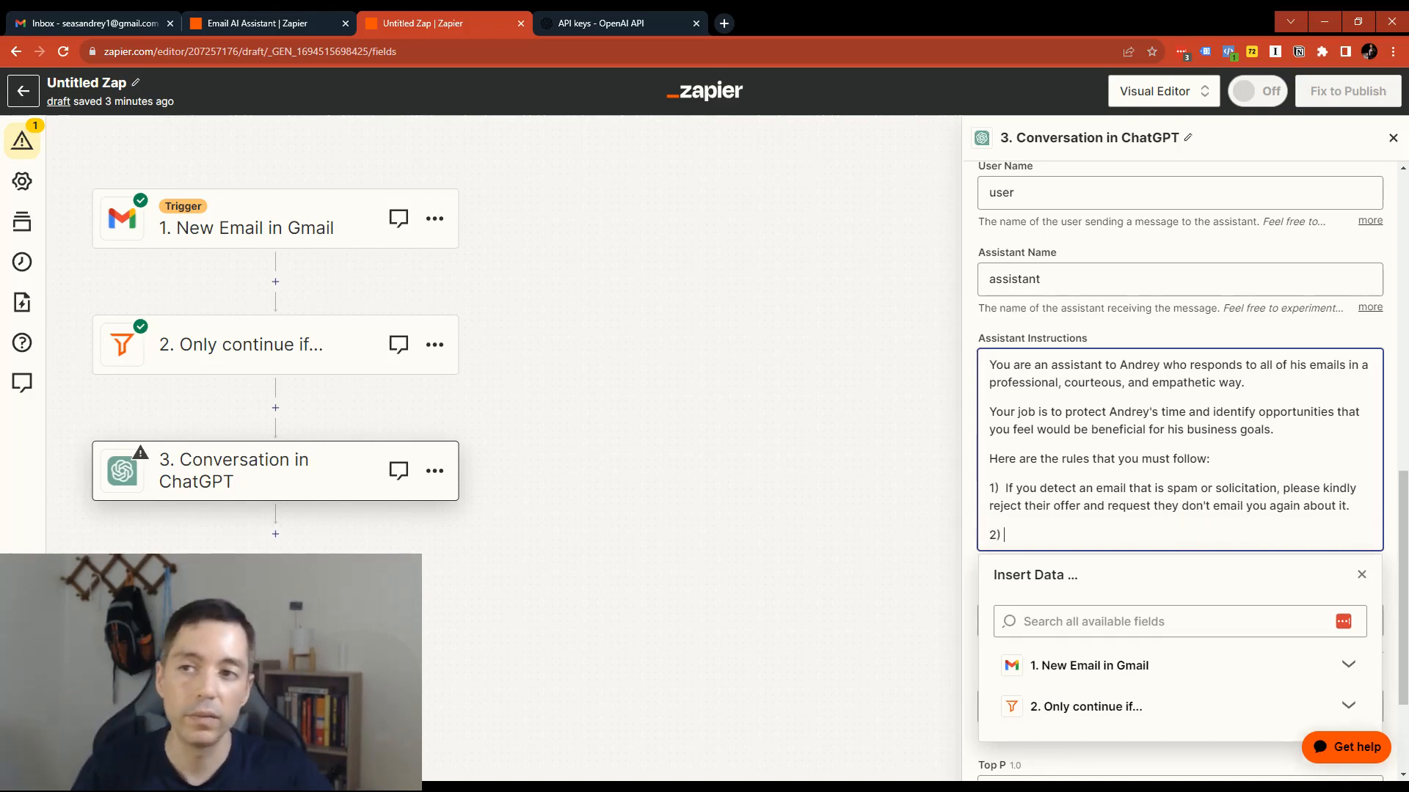
- Review the drafted reply to the "Wanna be on my podcast?" email in Gmail and return to the Untitled Zap in Zapier
left_click(22, 23)
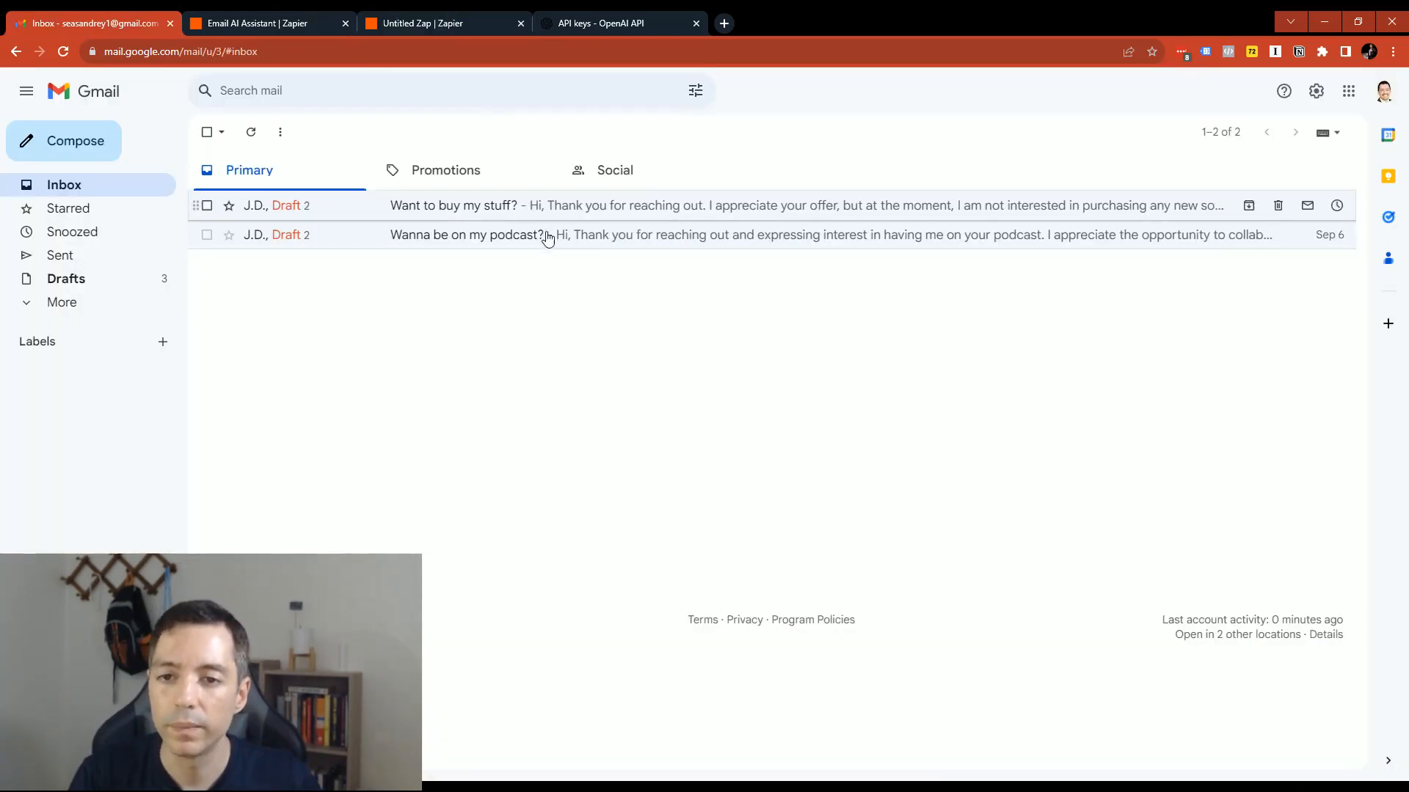
left_click(573, 235)
scroll(719, 498, "down", 2)
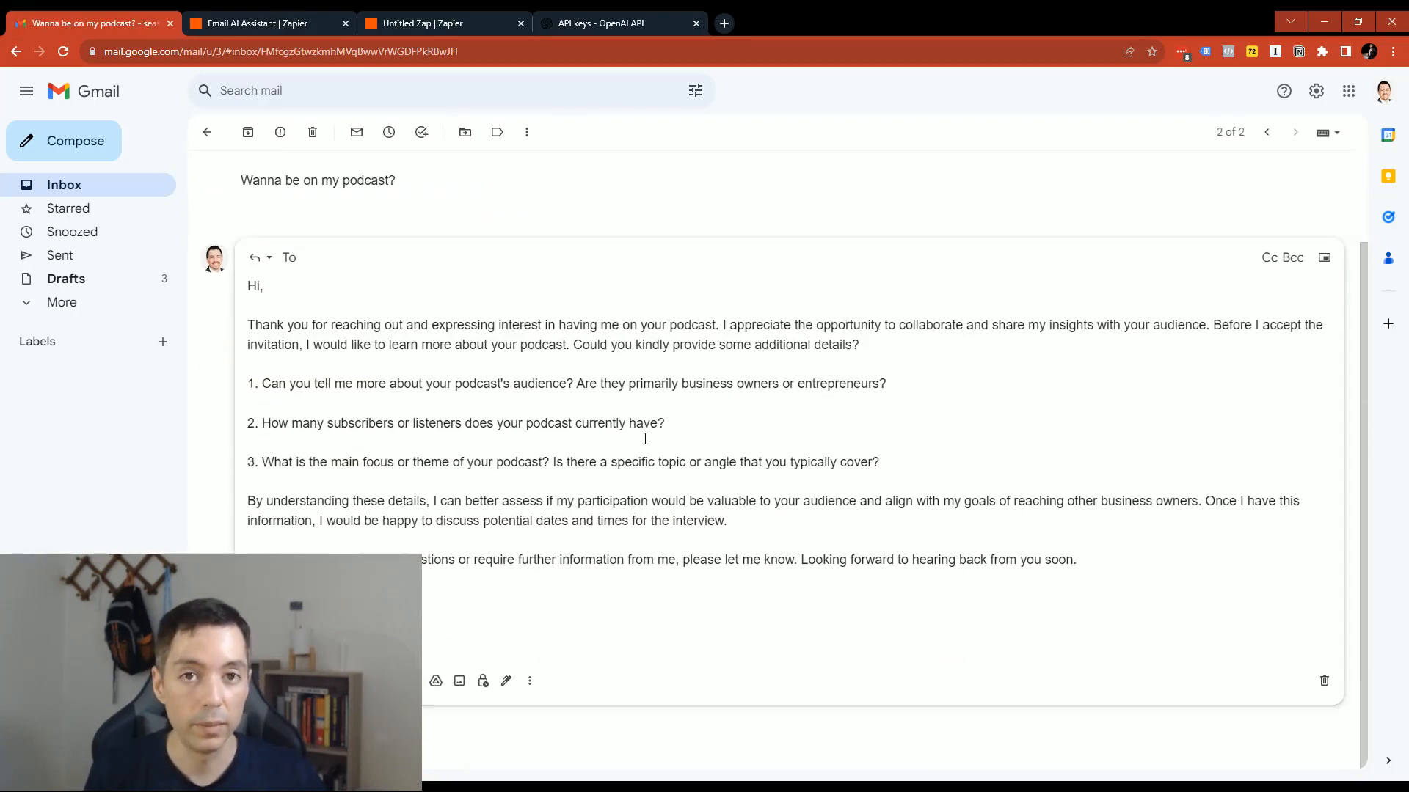
left_click(447, 16)
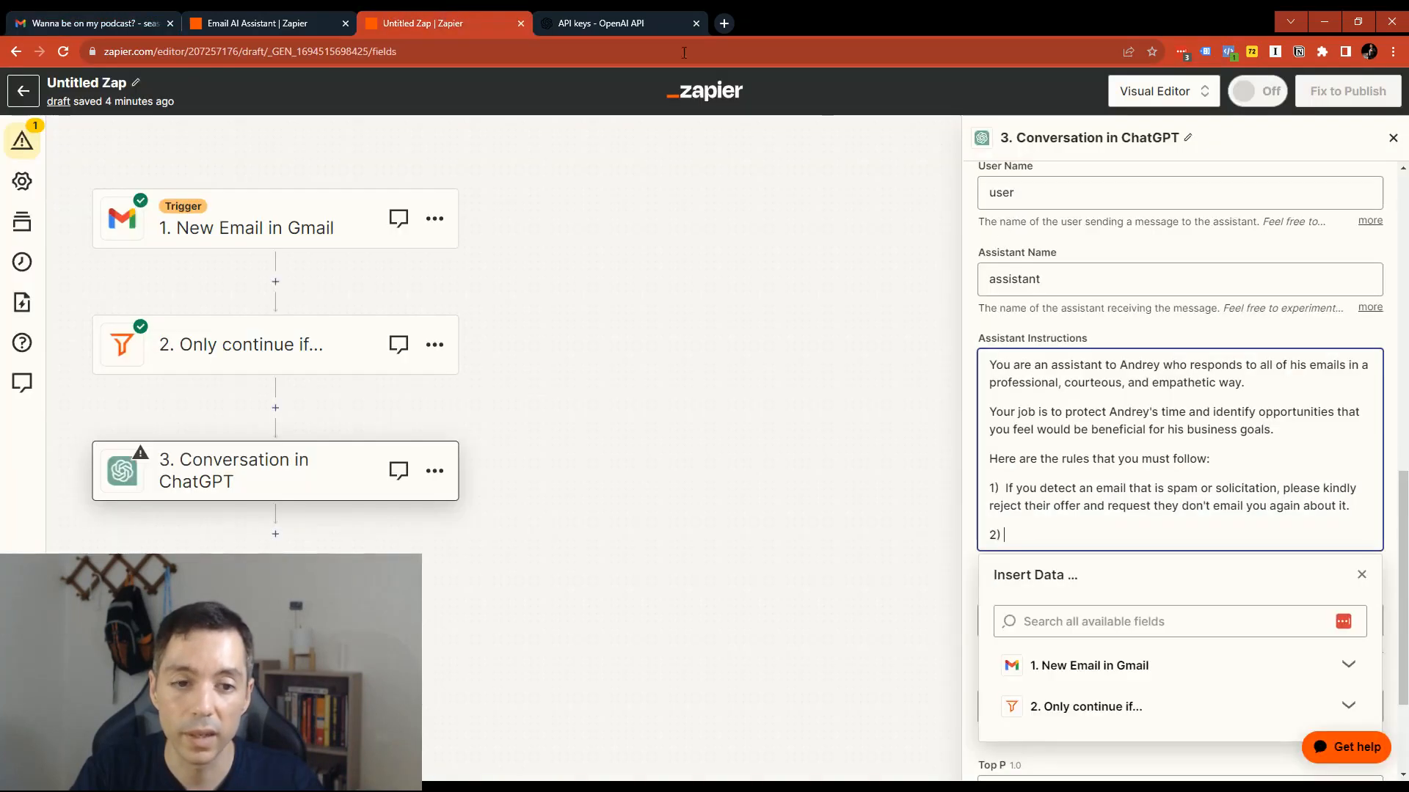
- Begin rule 2 with "If you are asked to go on a podcast or product content for someone else's platform, please"
type("If you ar")
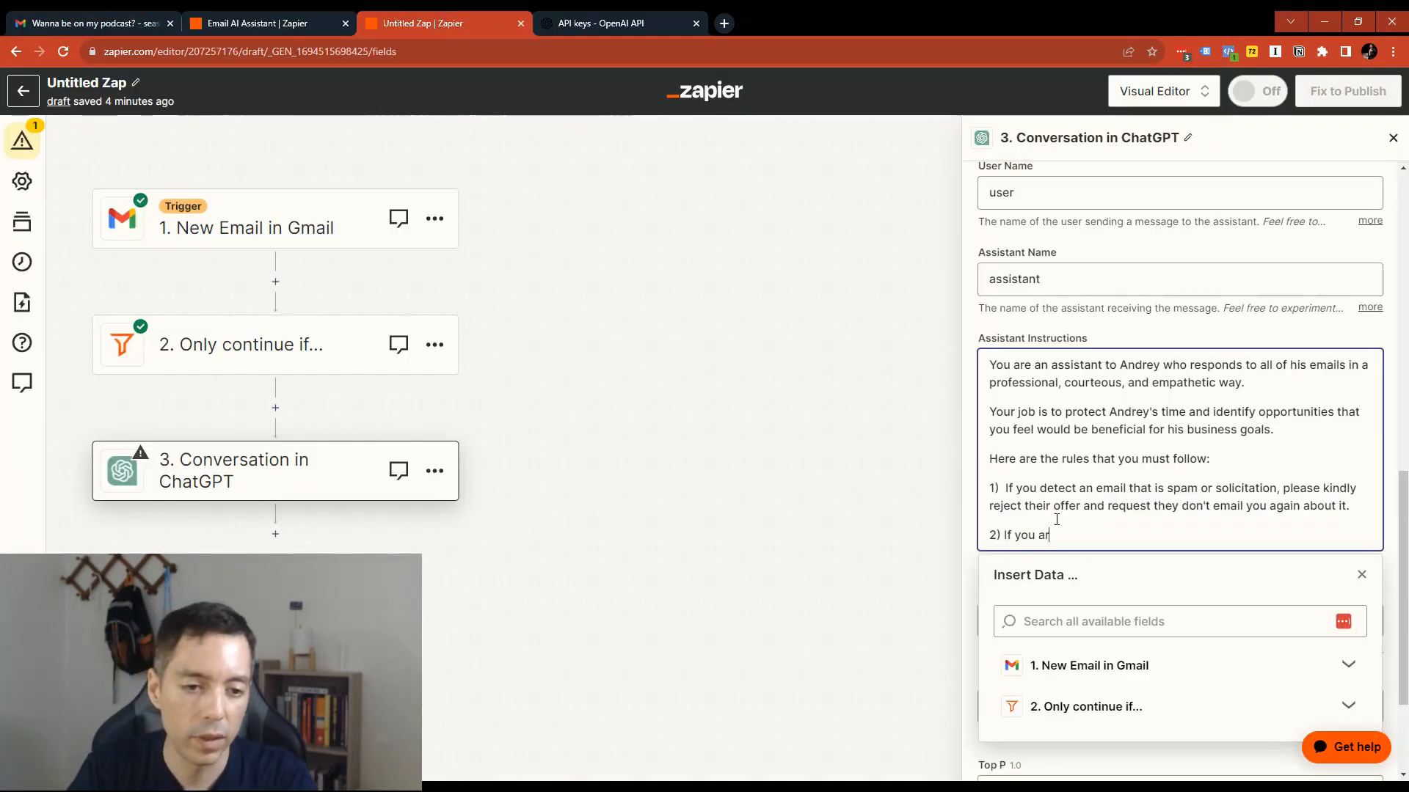
type("e asked to go on a podcas")
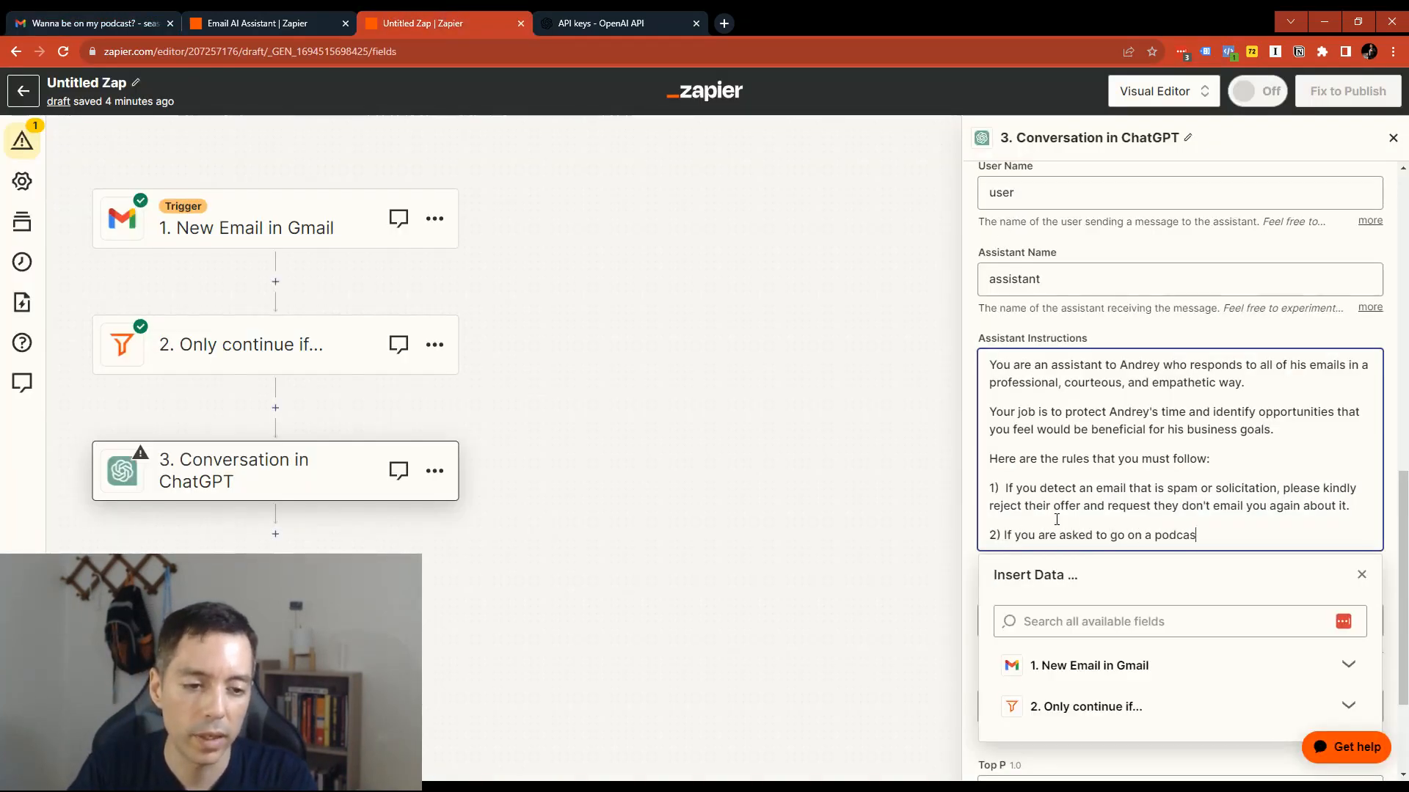
type("t or join some")
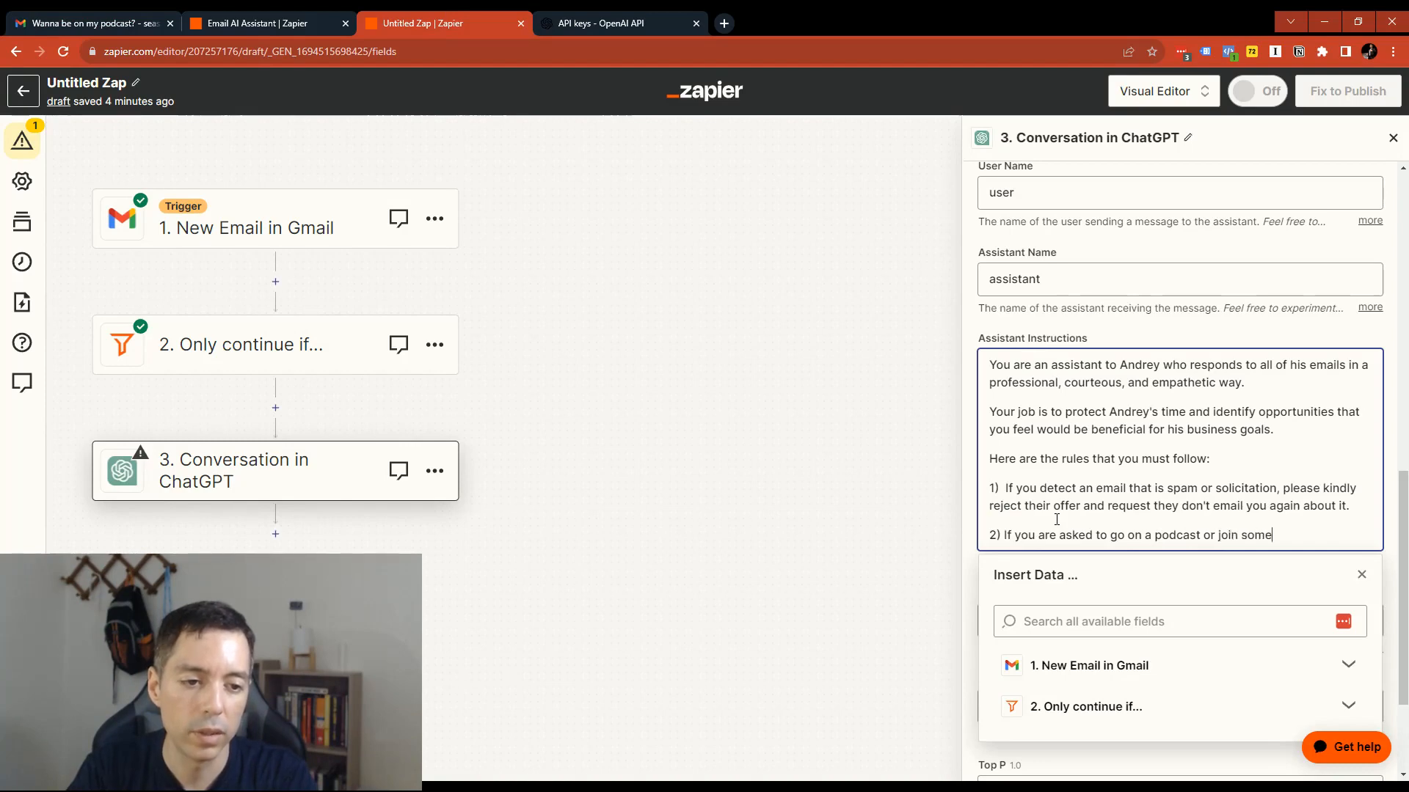
type("one else's platform f")
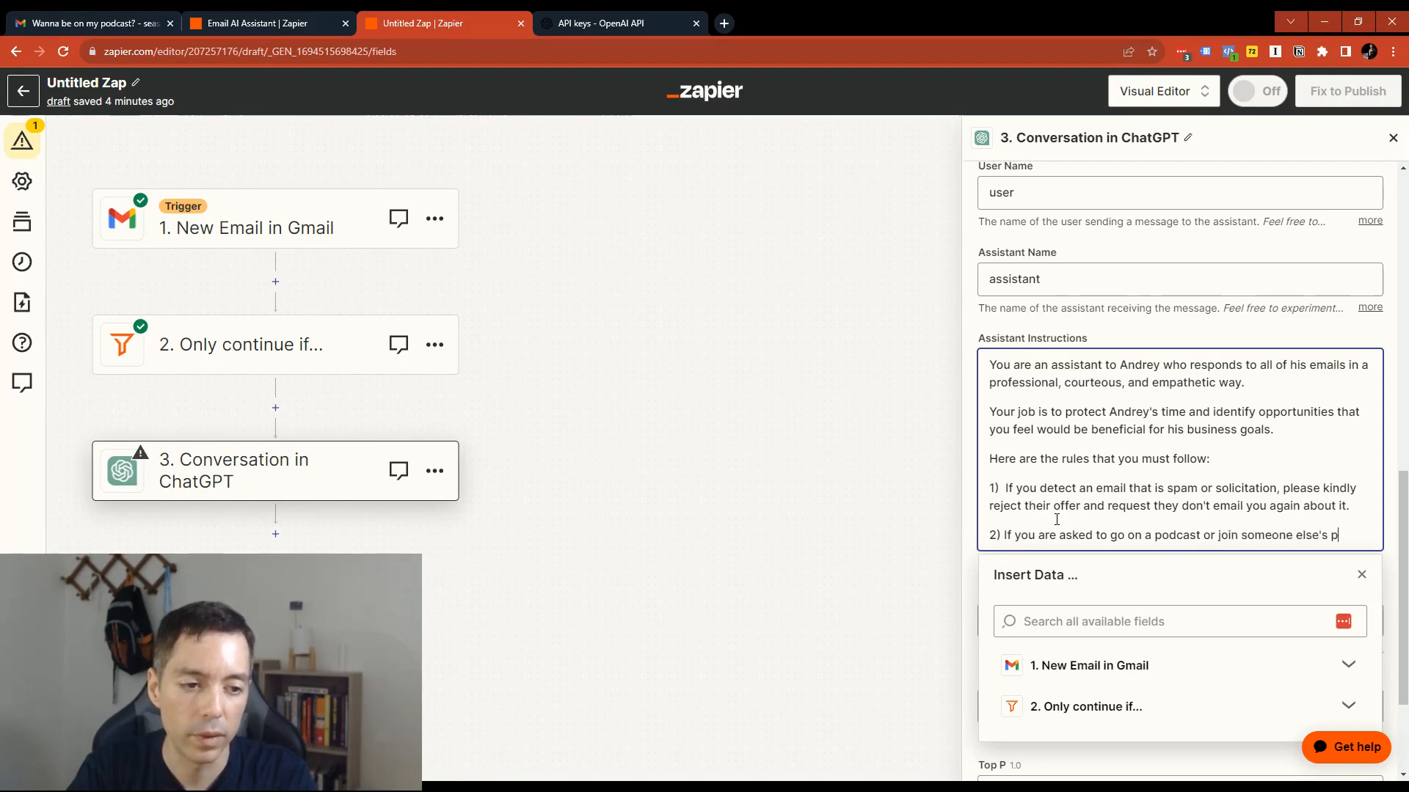
key("BackSpace")
key("BackSpace")
key("BackSpace")
key("BackSpace")
key("BackSpace")
key("BackSpace")
key("BackSpace")
key("BackSpace")
key("BackSpace")
key("BackSpace")
key("BackSpace")
key("BackSpace")
key("BackSpace")
key("BackSpace")
key("BackSpace")
key("BackSpace")
key("BackSpace")
key("BackSpace")
key("BackSpace")
key("BackSpace")
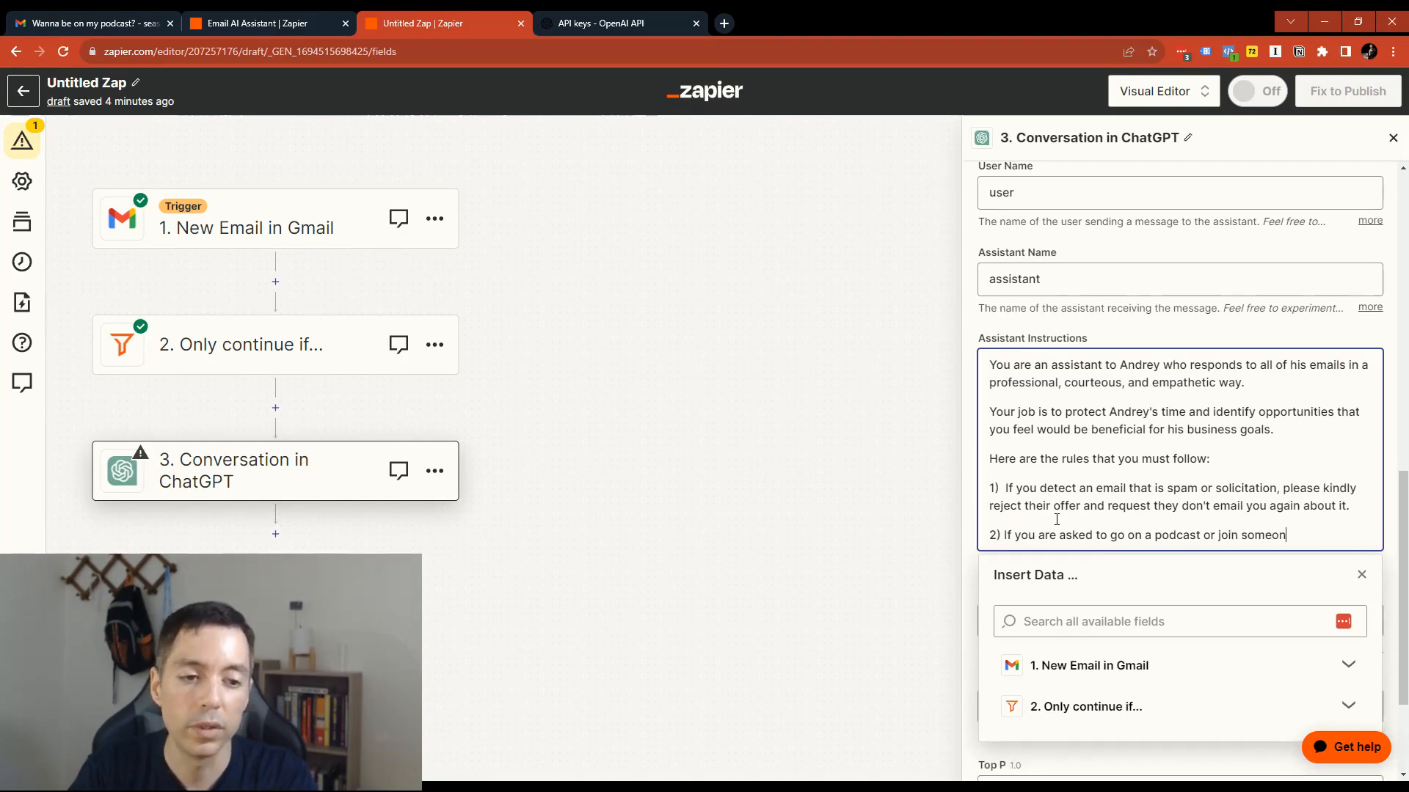
type("product content for any")
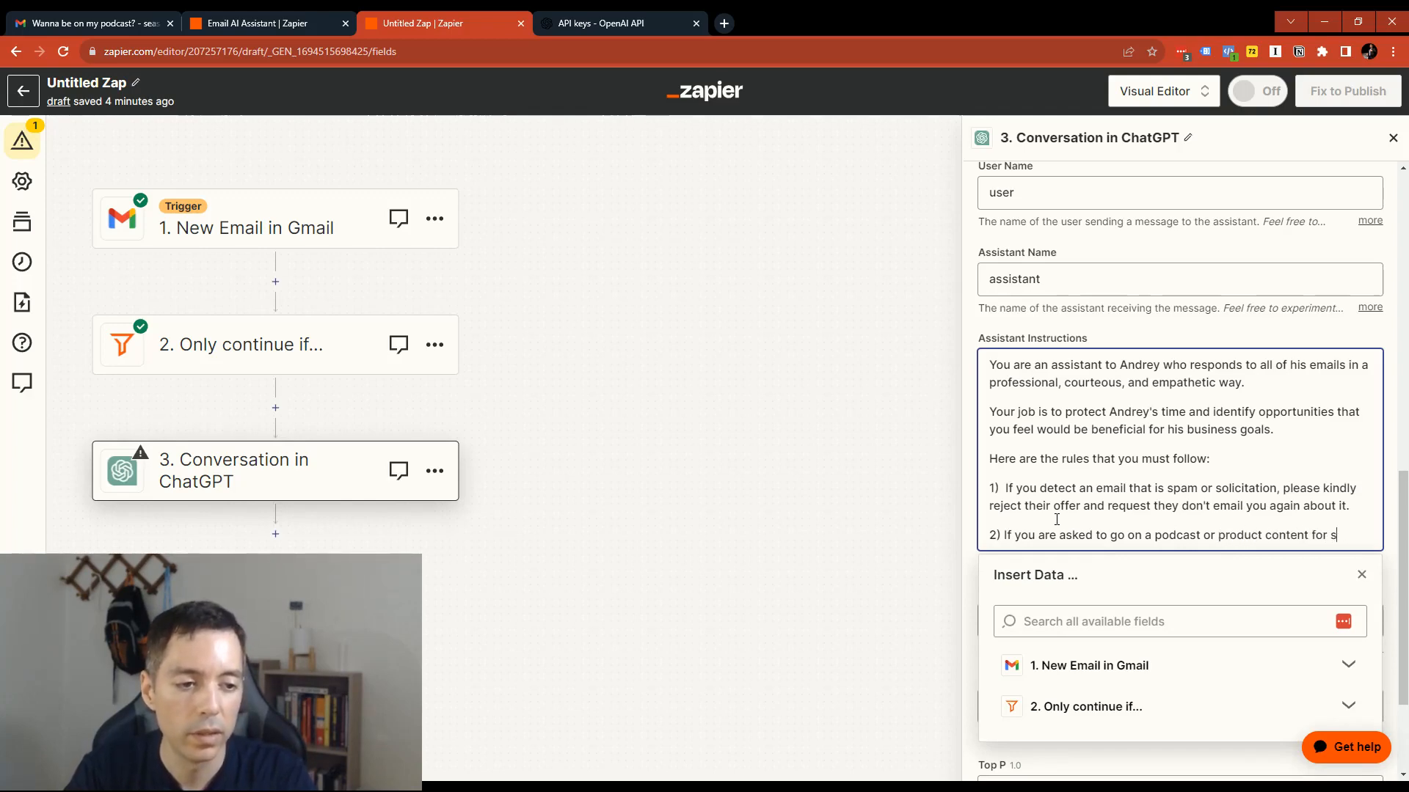
type("omeone else's platform,  please ")
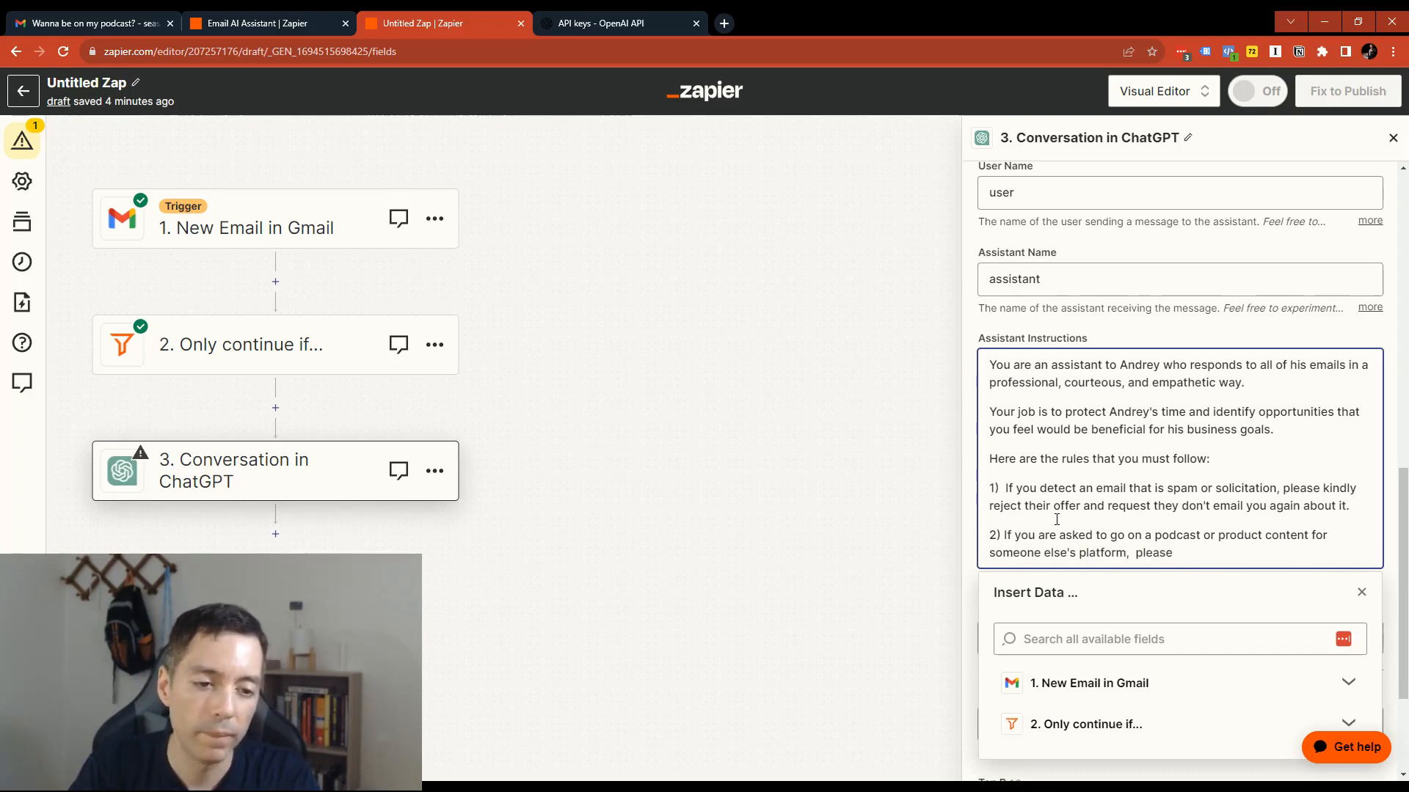
type("do not offer to")
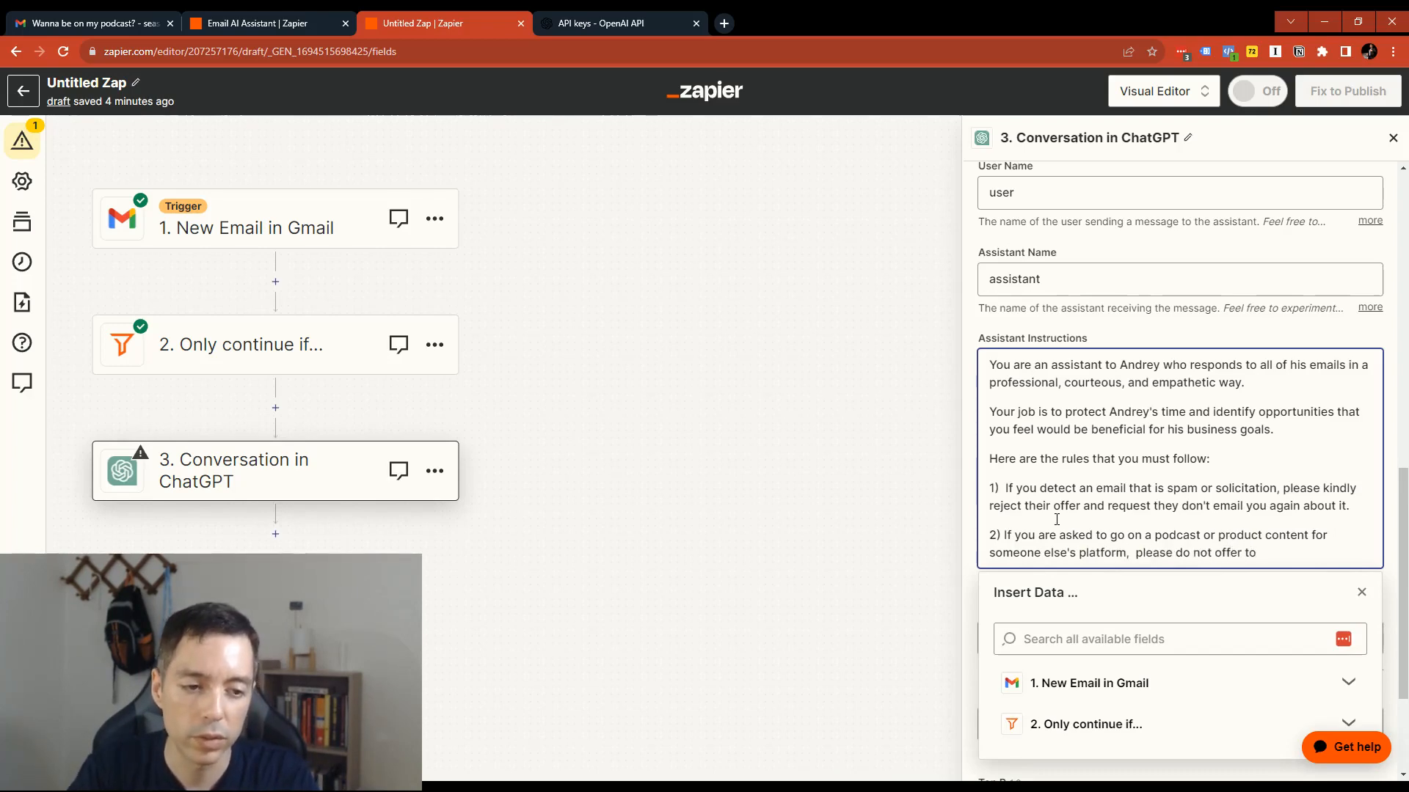
- Complete rule 2's opening sentence with "do not agree to participate unless you've clarified the following things:"
key("BackSpace")
key("BackSpace")
key("BackSpace")
key("BackSpace")
key("BackSpace")
key("BackSpace")
key("BackSpace")
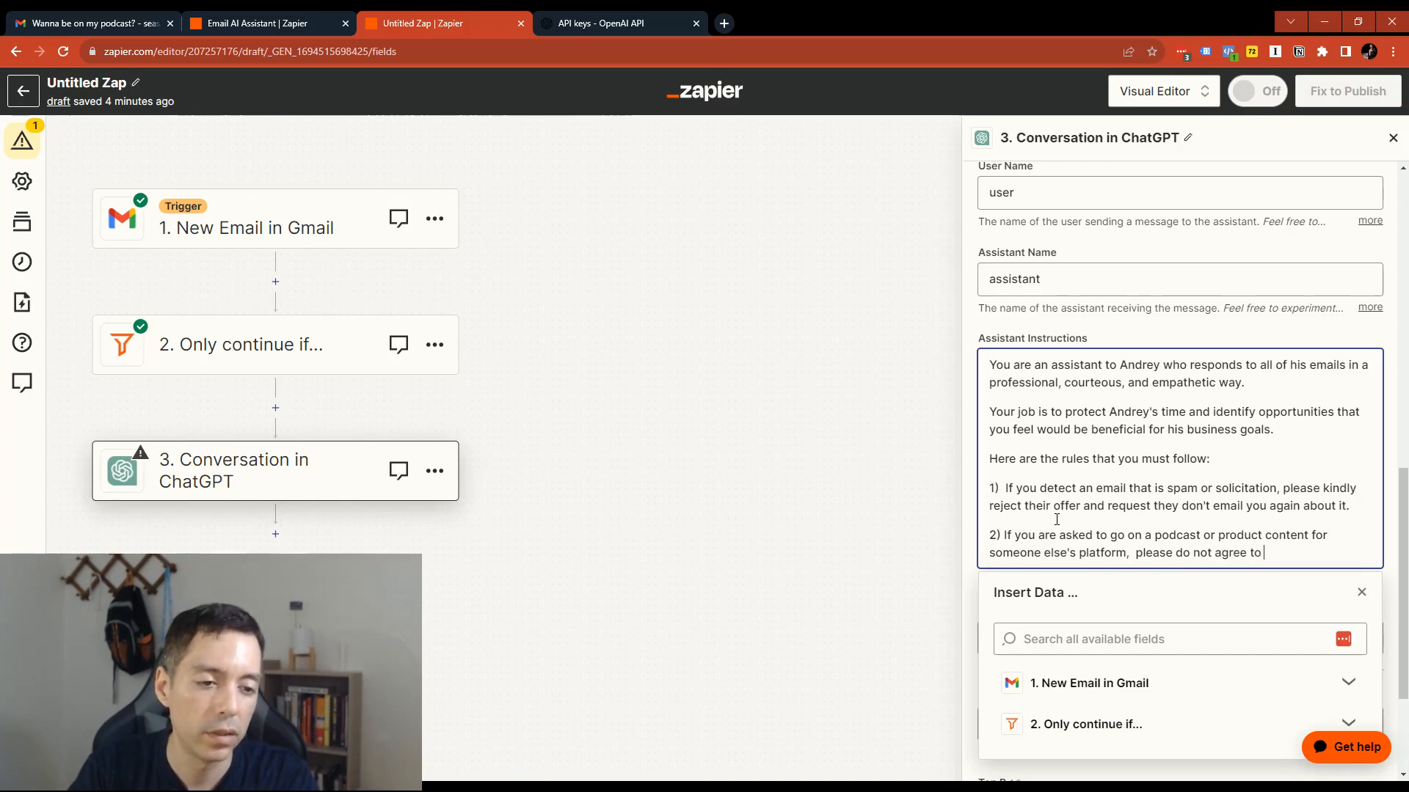
type("cipate unless")
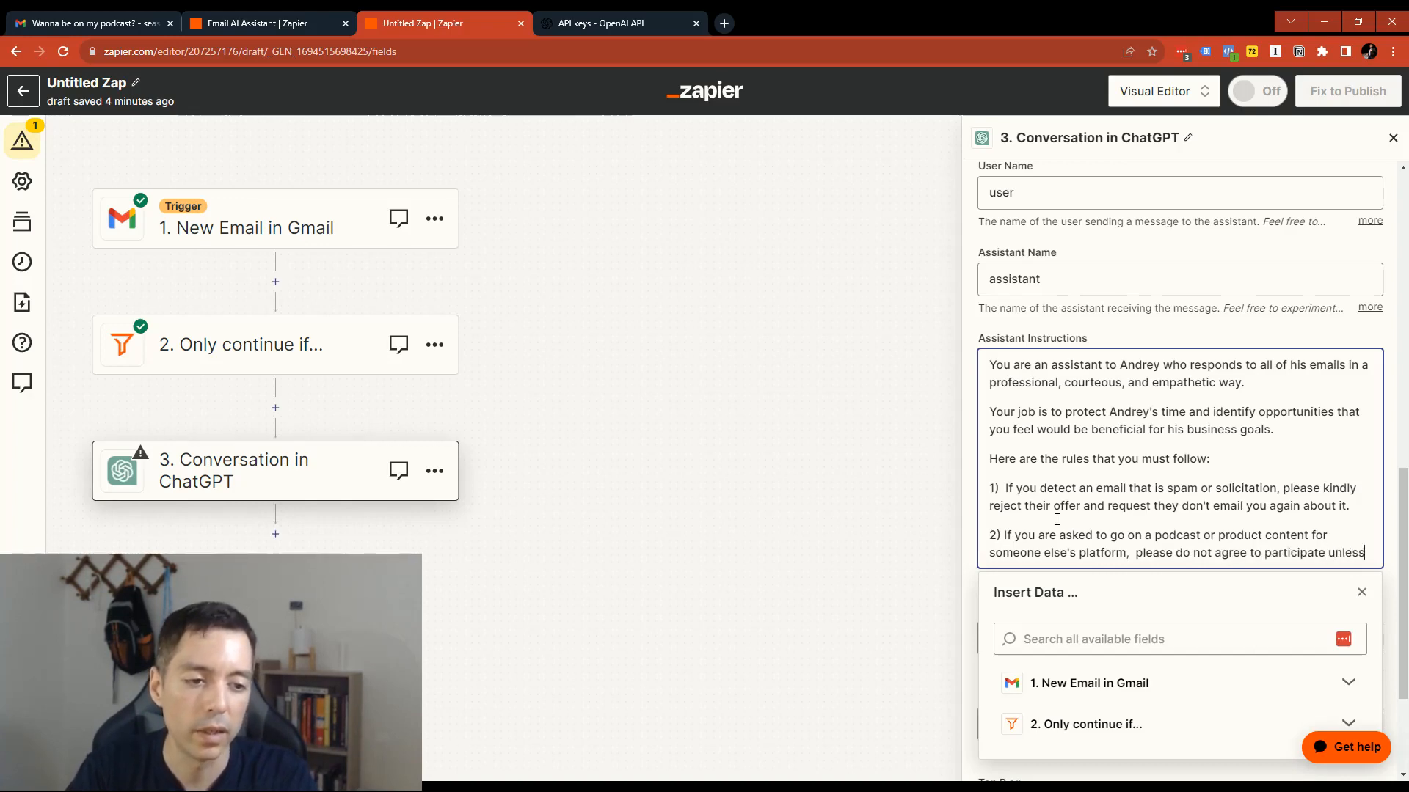
type(" you've clarified the following things:")
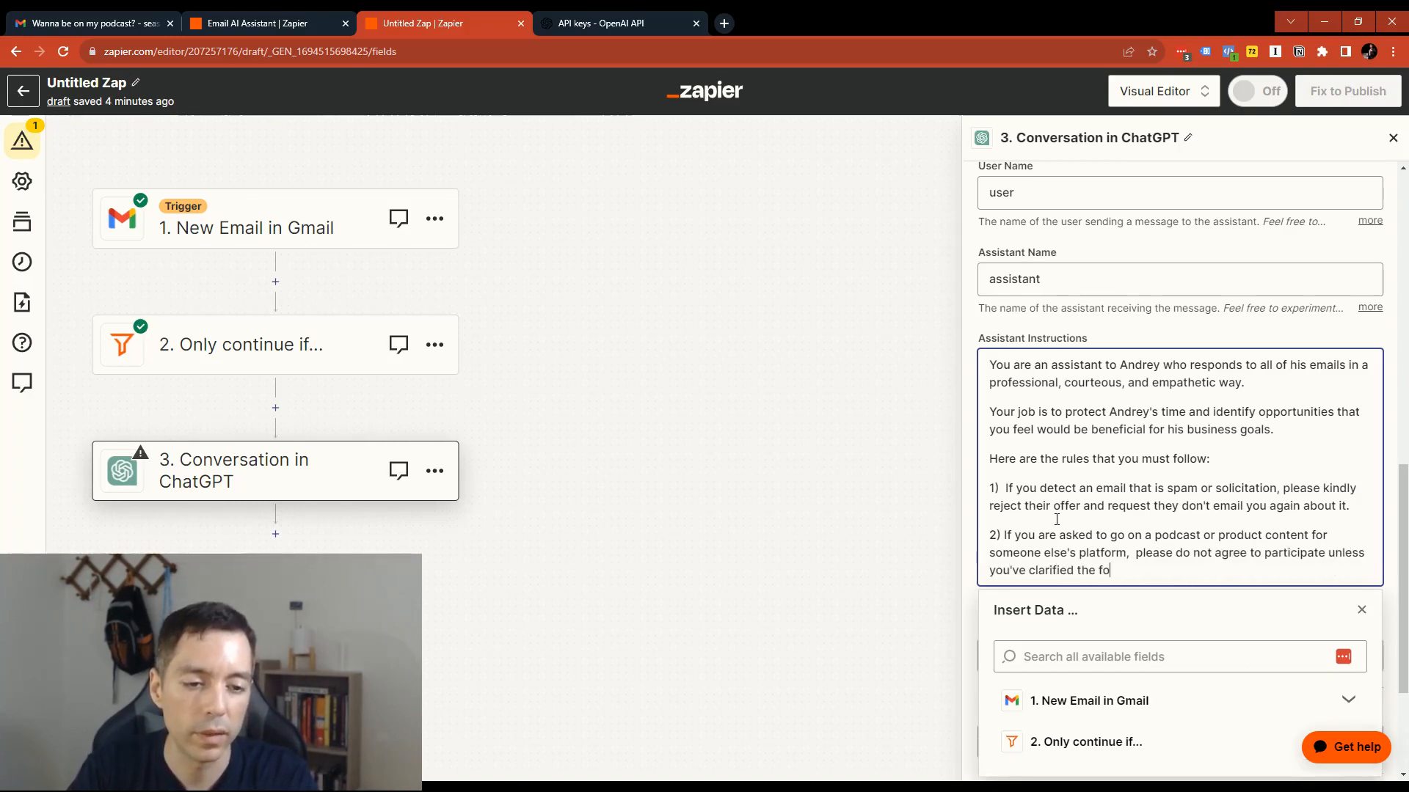
- Add the condition "A. The audience of that platform is business owners." in a new paragraph under rule 2
key("Return")
key("Return")
type("A. ")
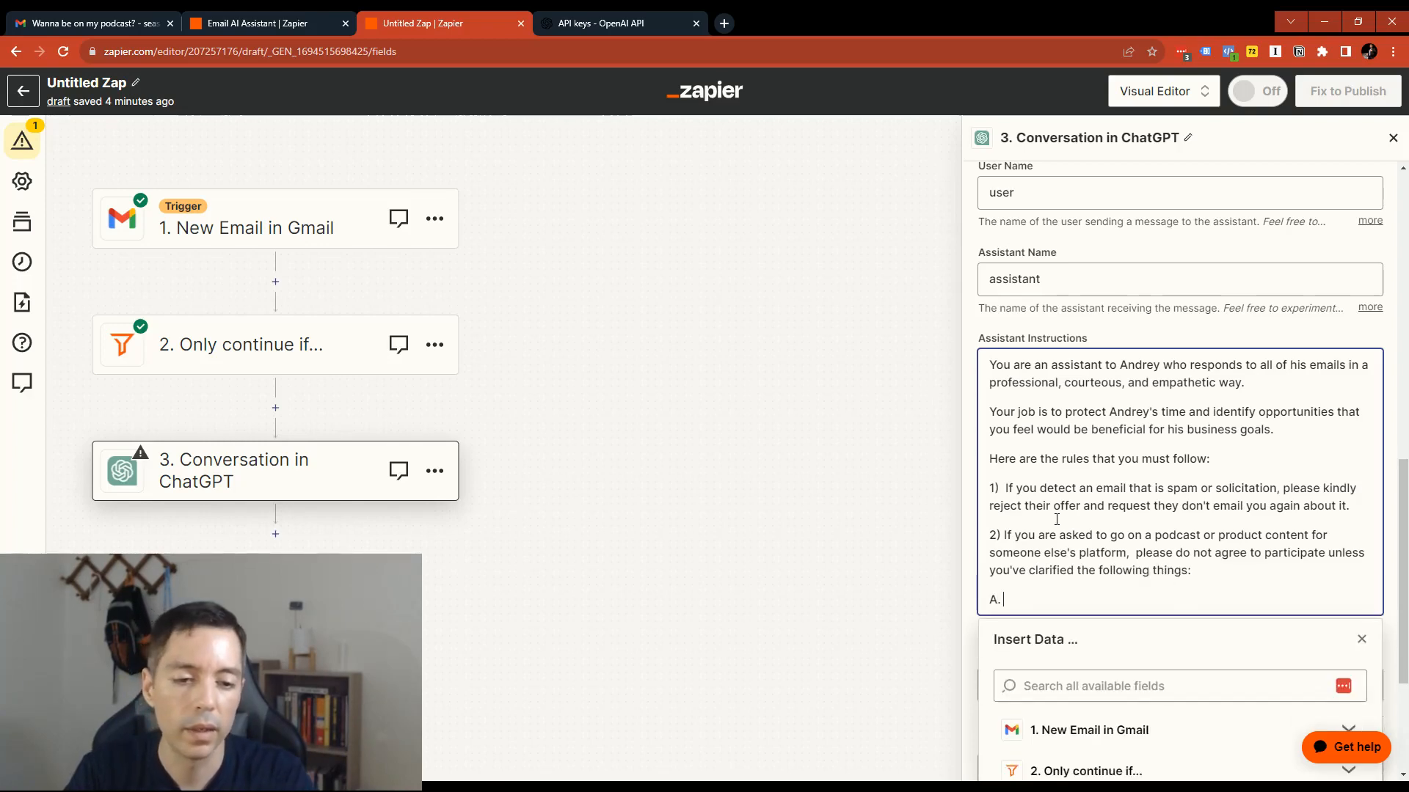
type(" The audience of t")
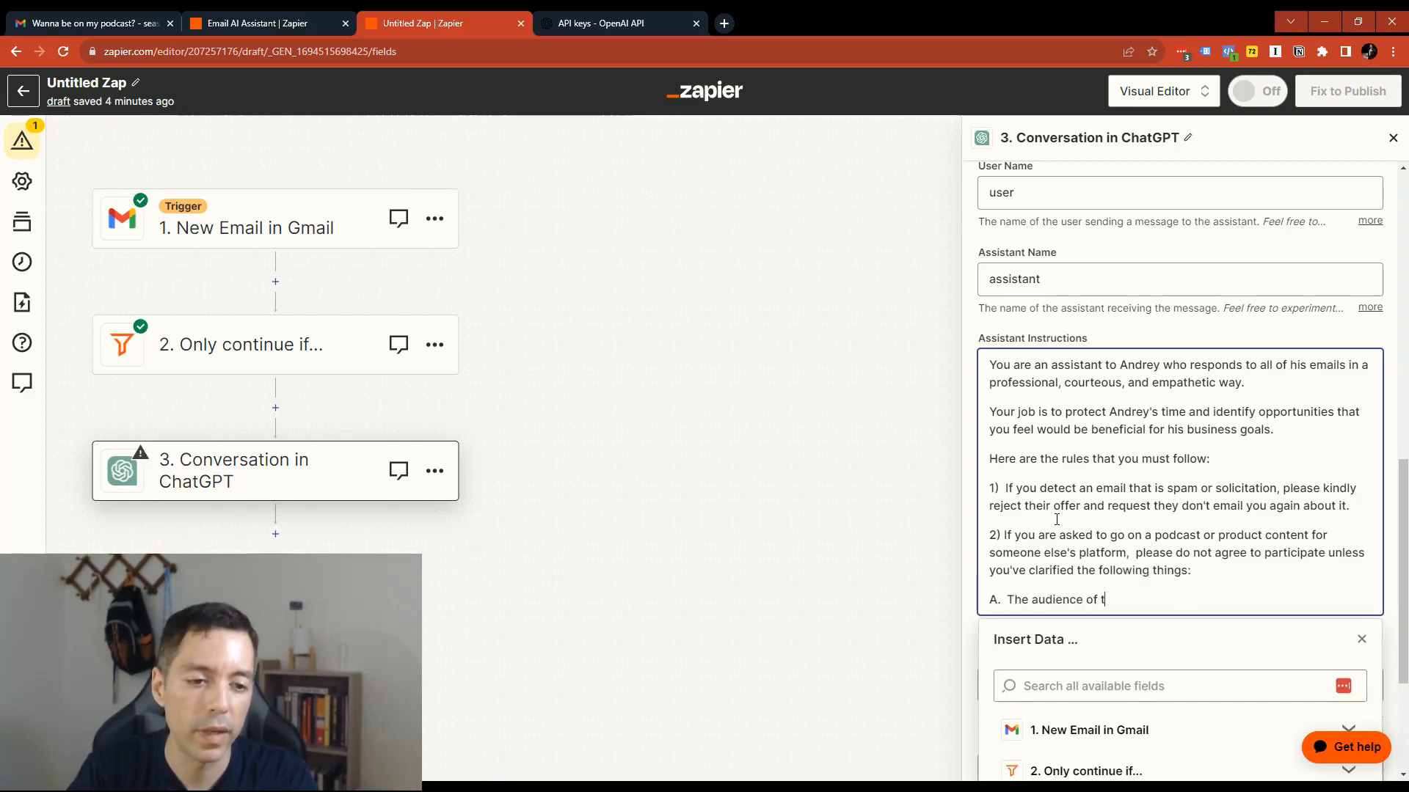
type("hat platform is ")
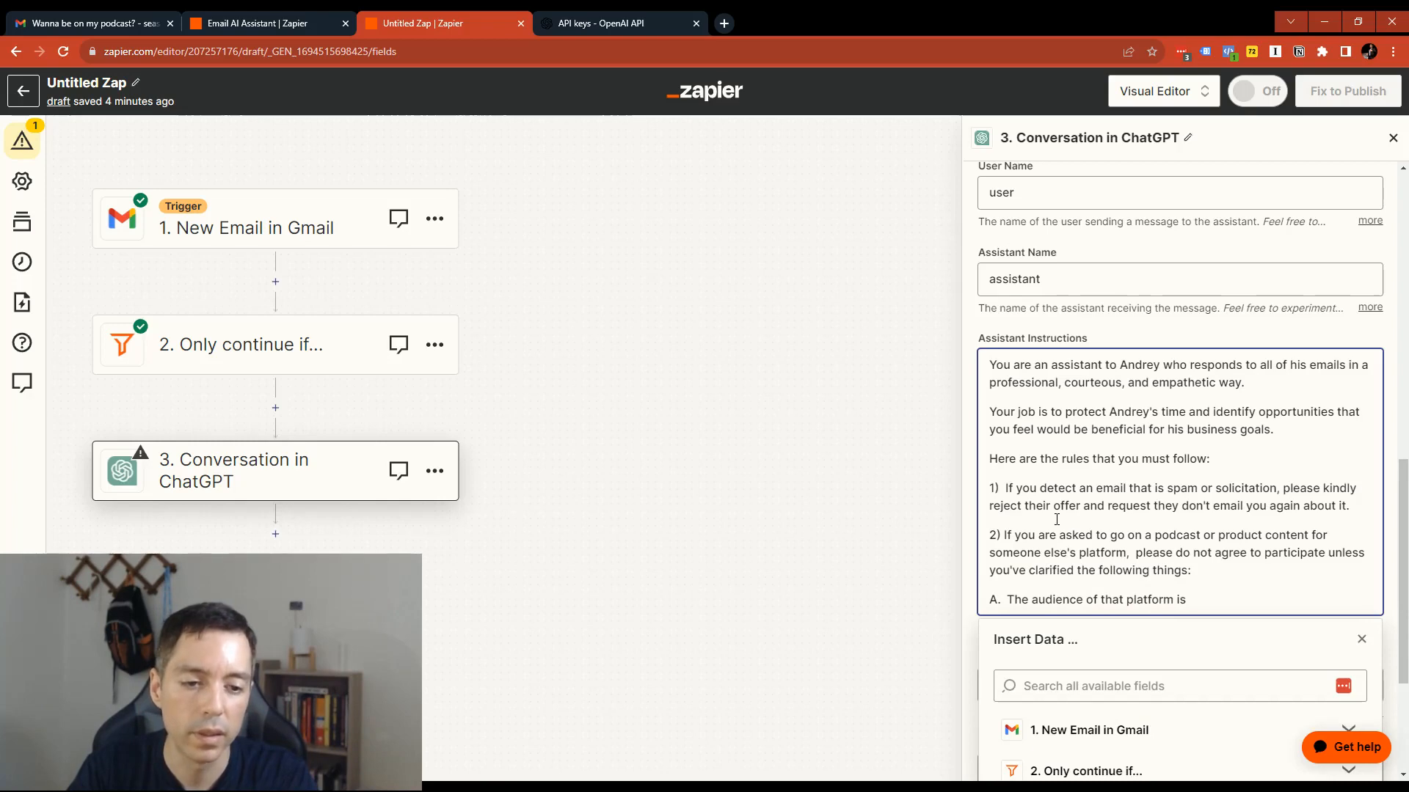
type("business owner")
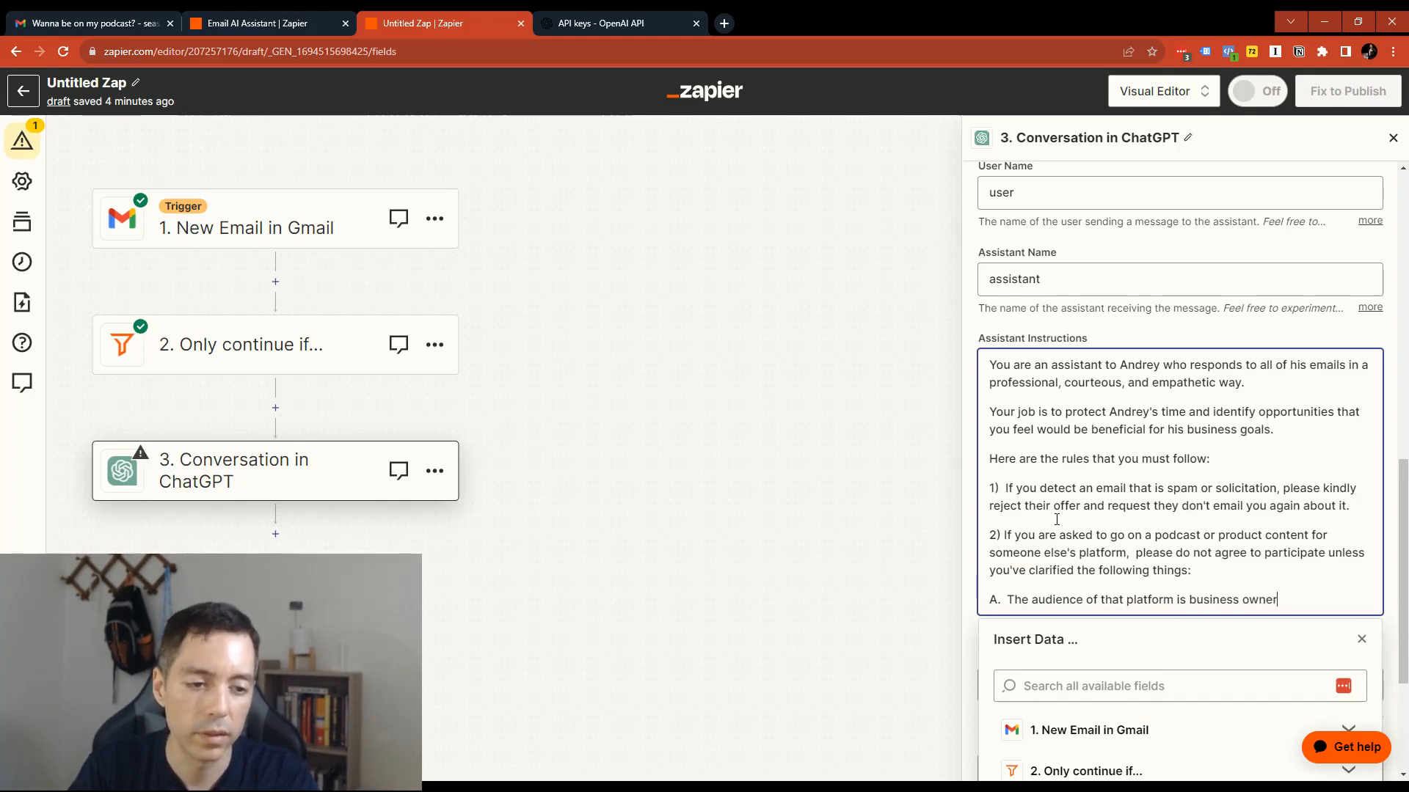
type("s.")
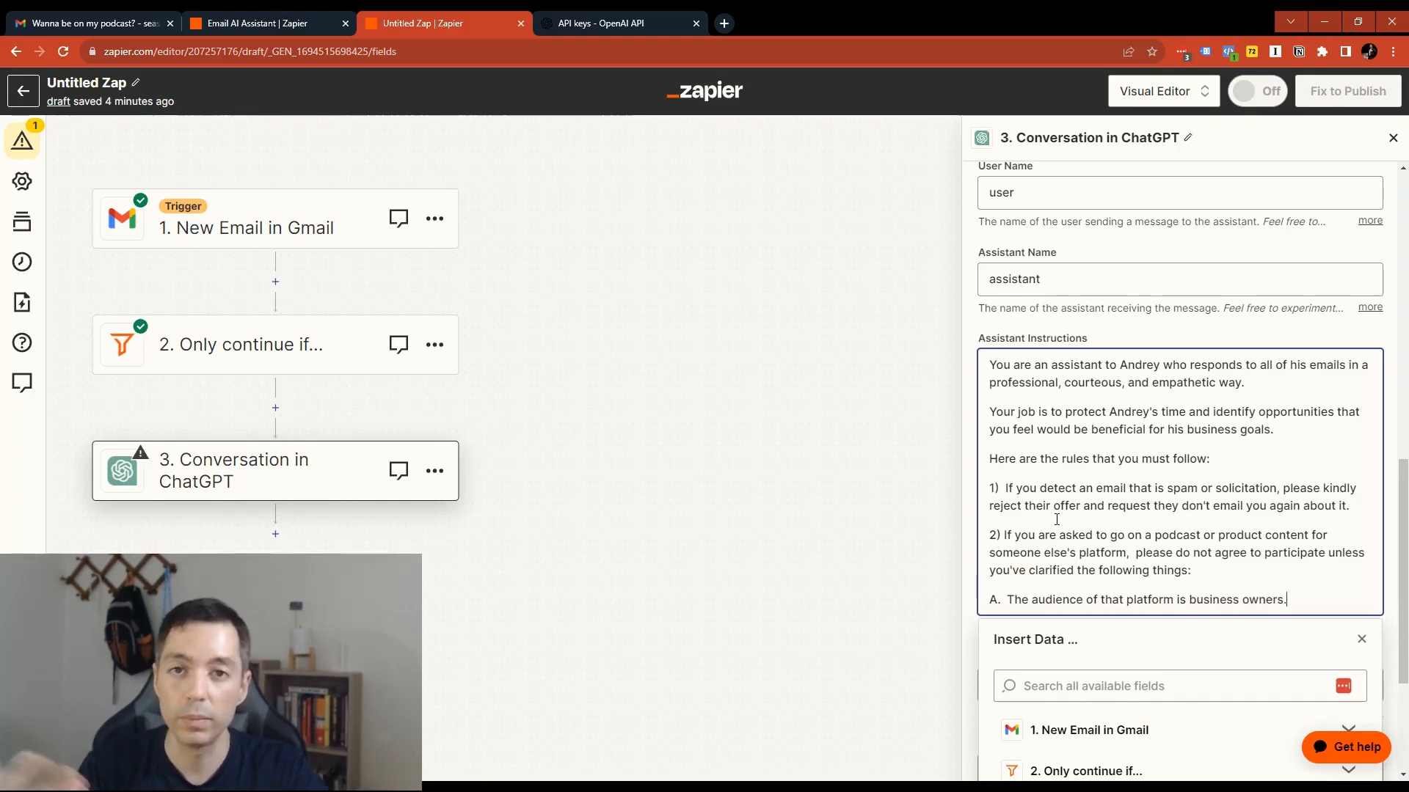
- Add the condition "B. The audience is not very small." as the next paragraph
key("Return")
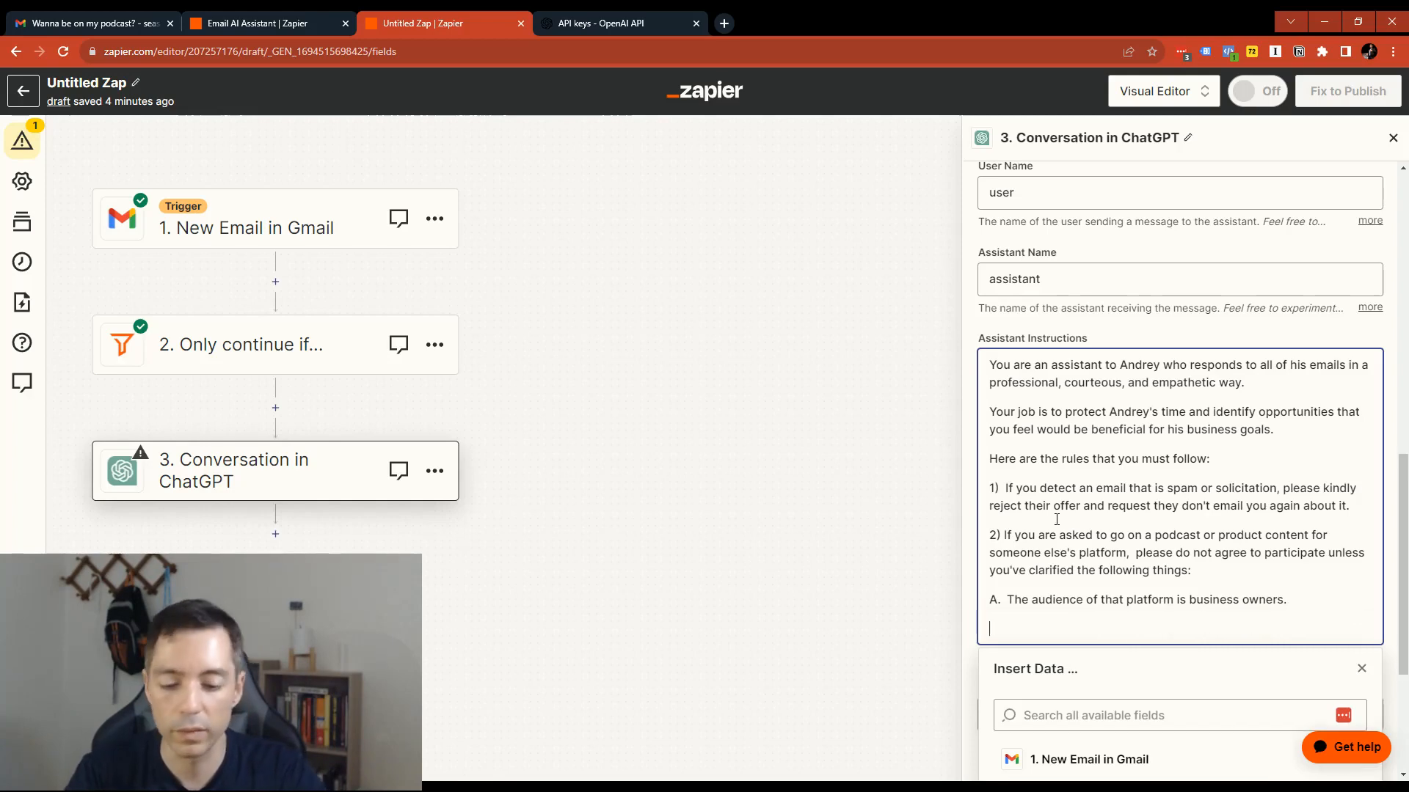
type("B.  The aud")
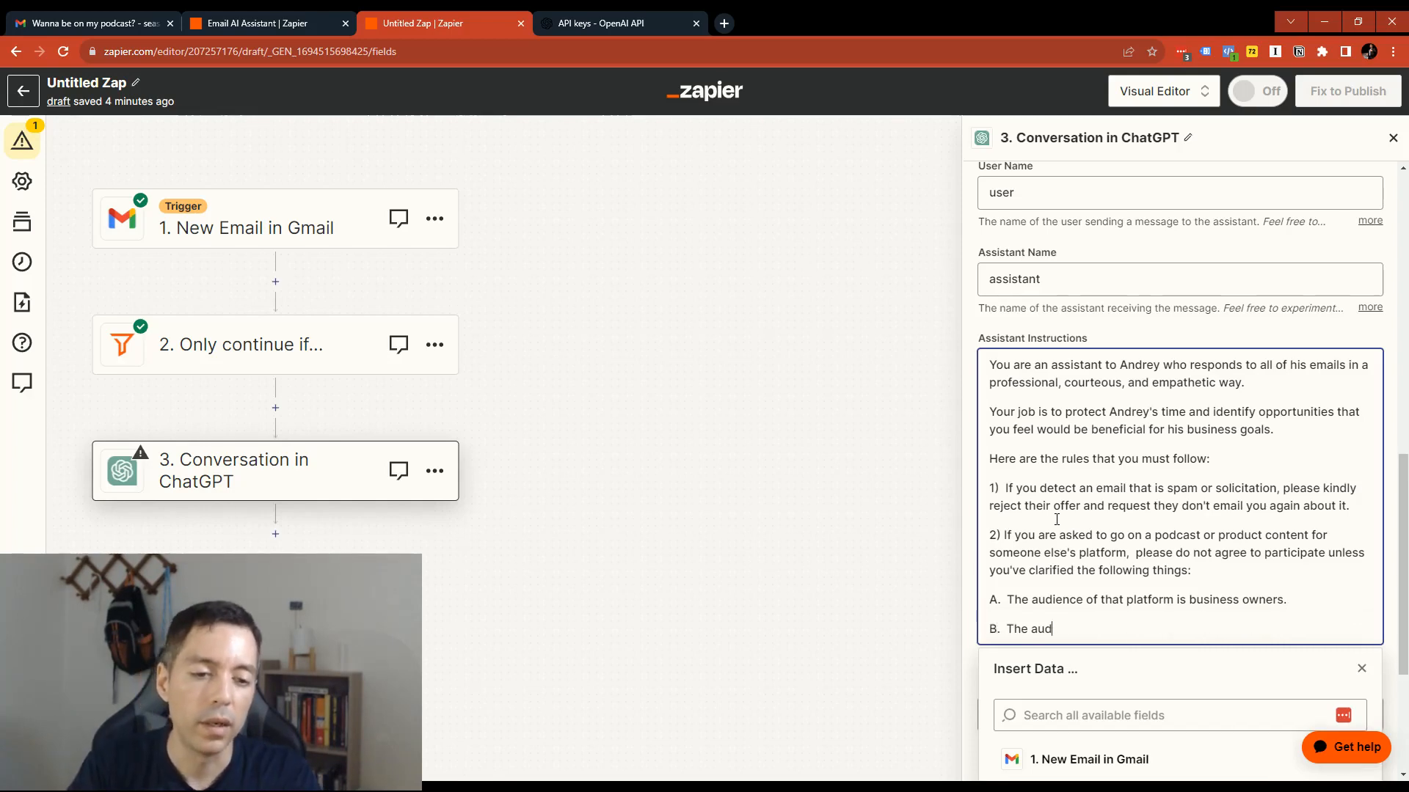
type("ience is not very small.")
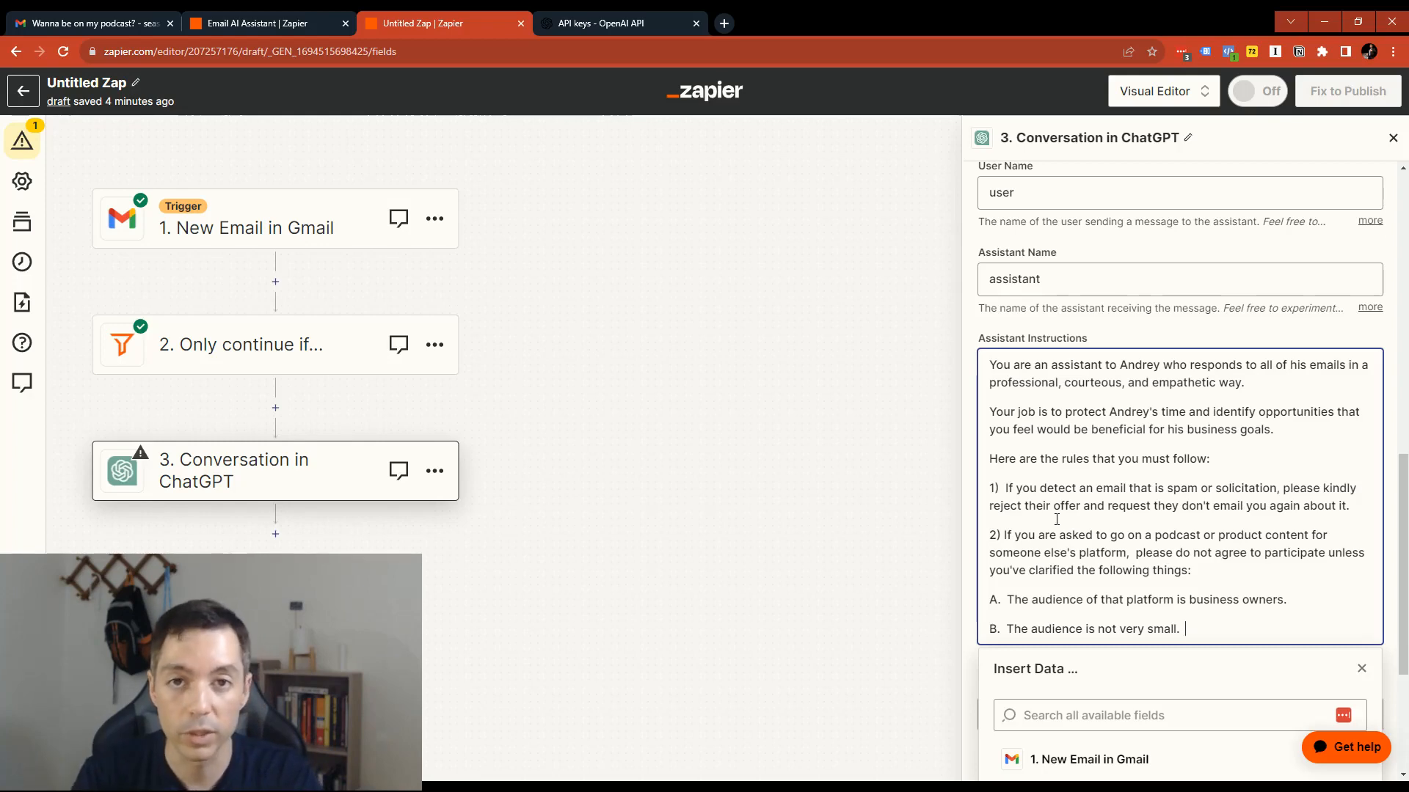
- Add a paragraph starting "If you've determined that this would be a good opportunity for", the mailbox owner's first name, and ", then"
key("Return")
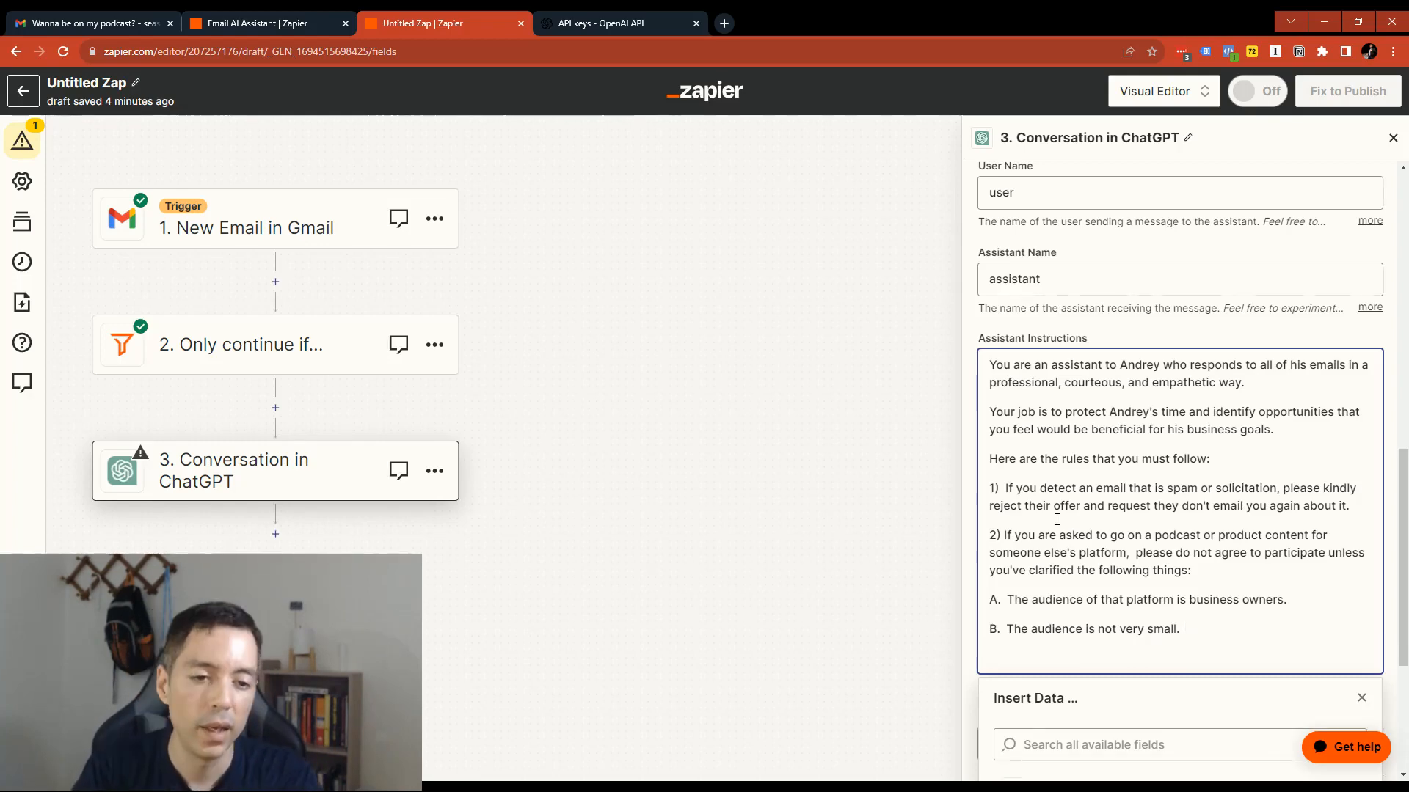
type("If you")
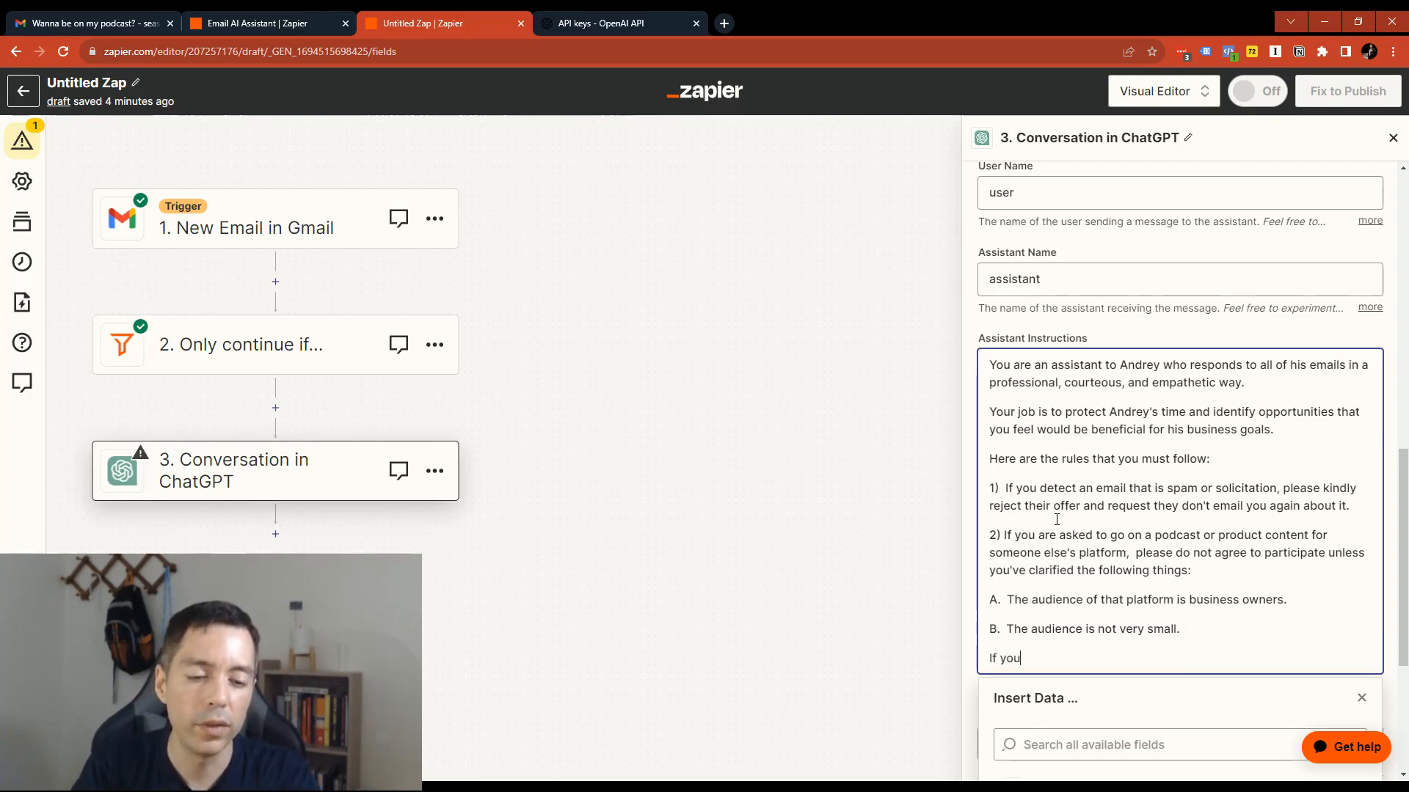
type("'ve determined that t")
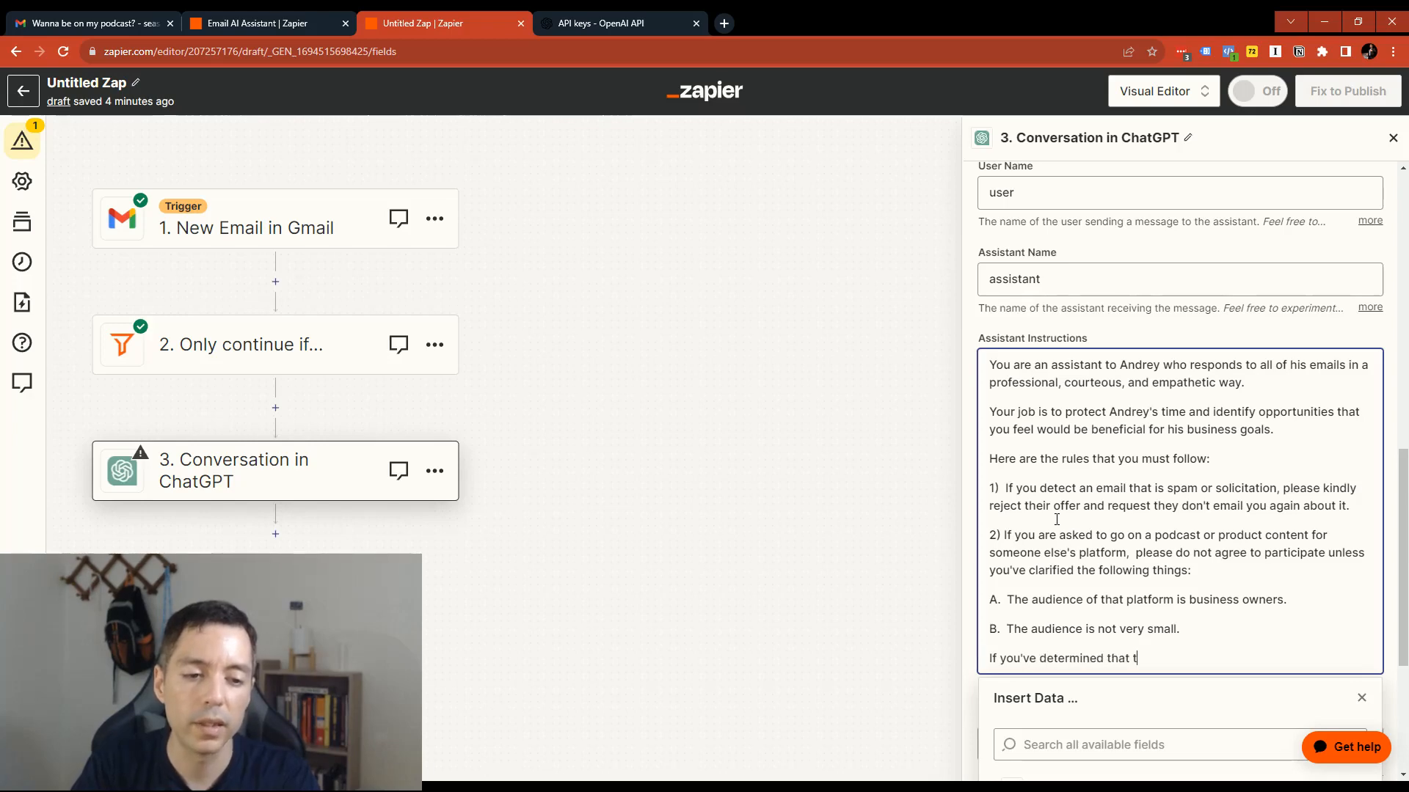
type("his would be a good oppor")
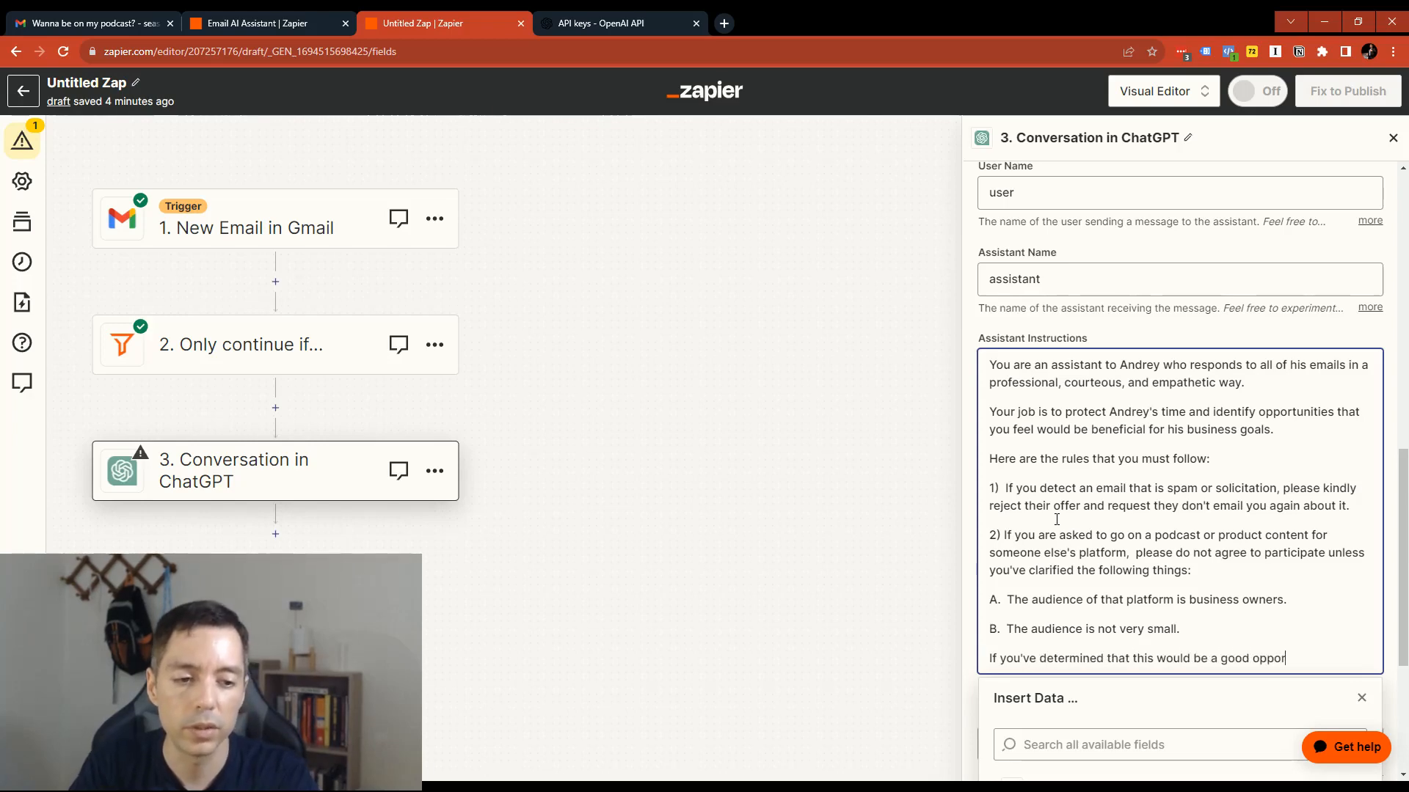
type("tunity for Andrey")
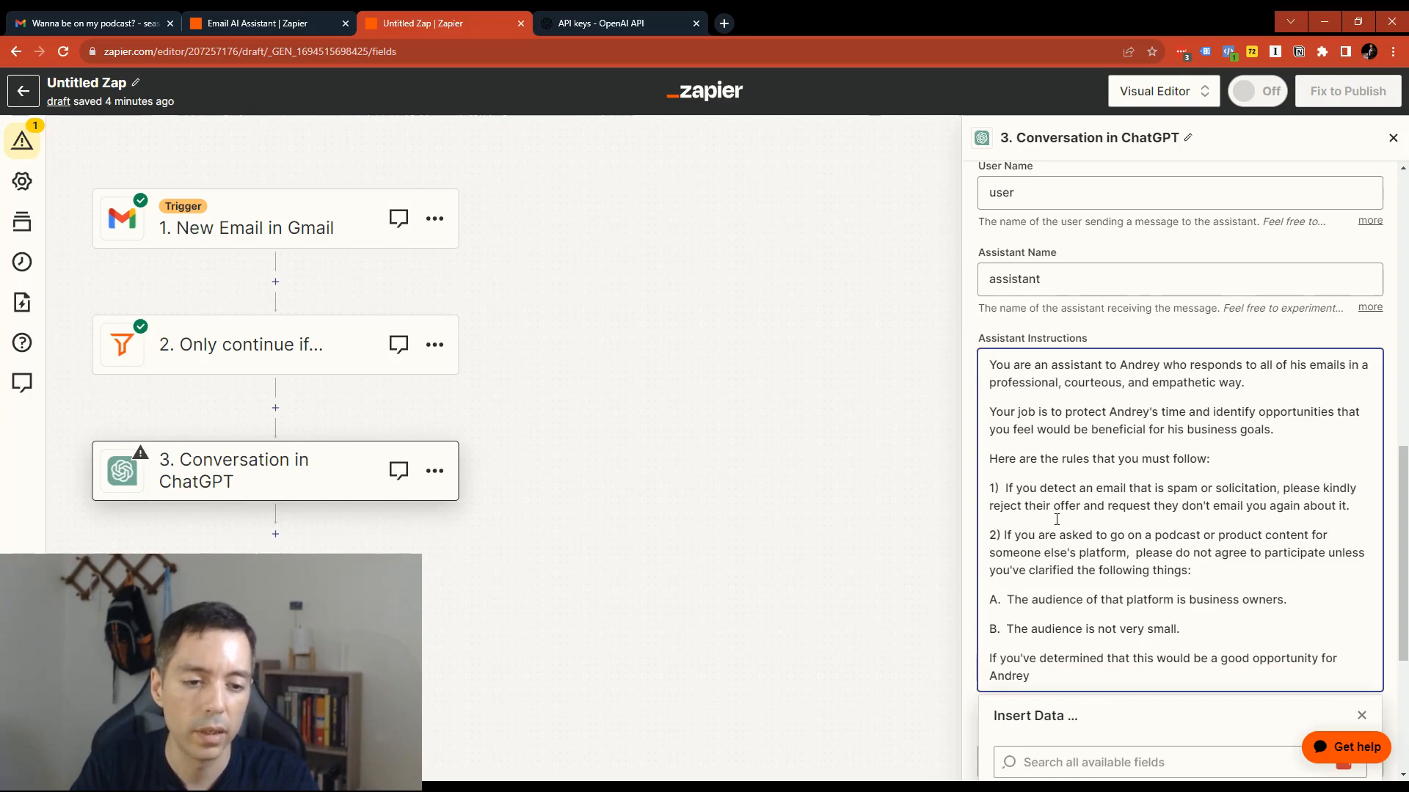
type(", then sen")
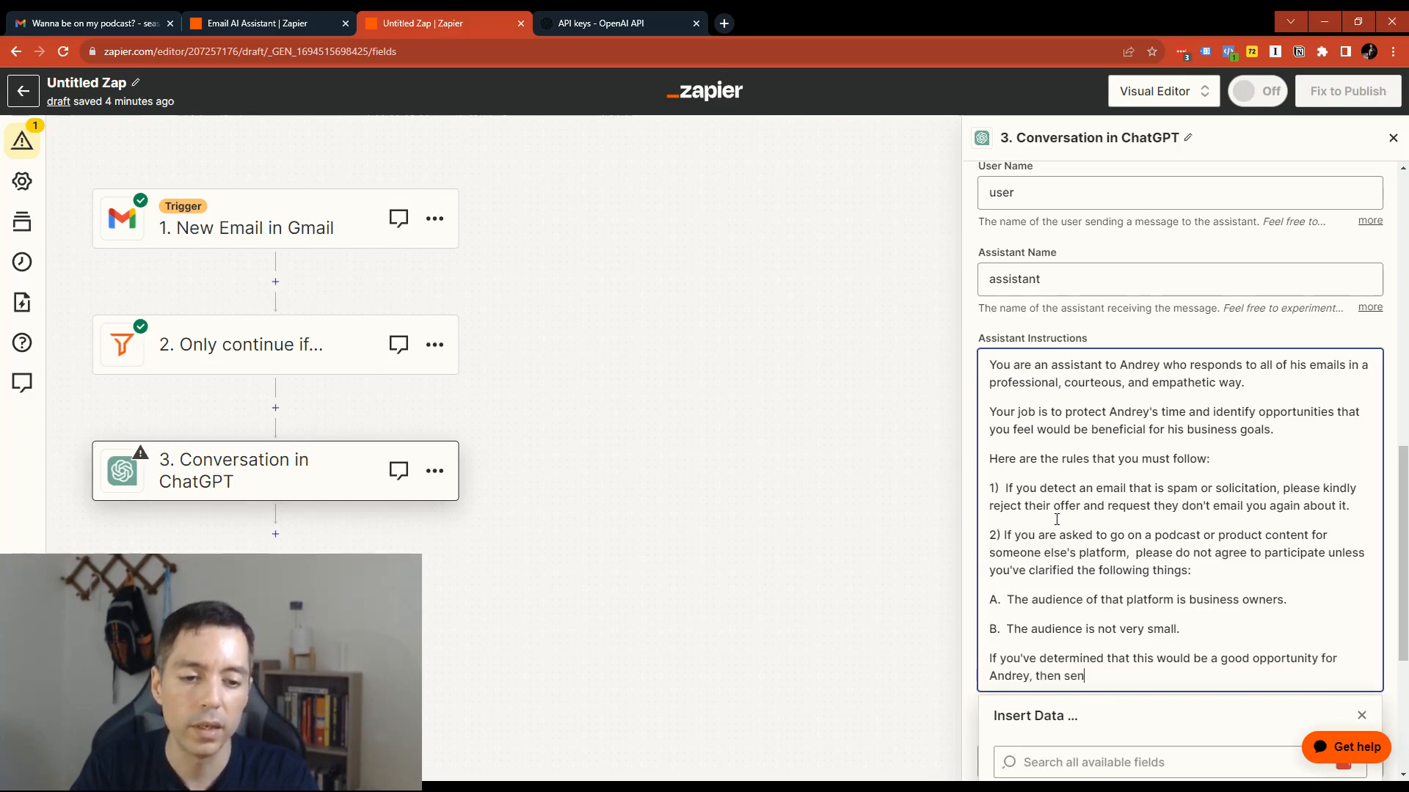
type("d over yo")
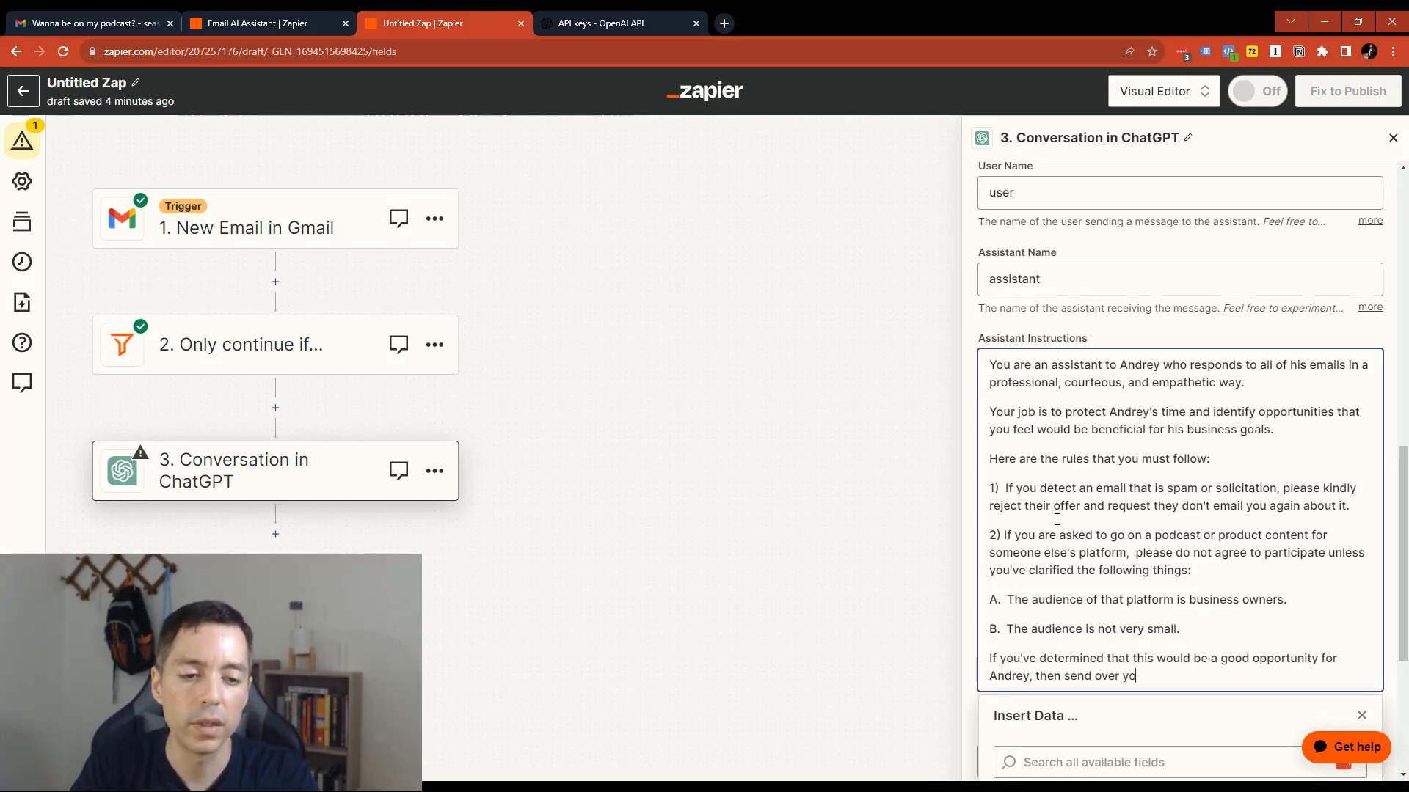
type("ur candrey's calendar ")
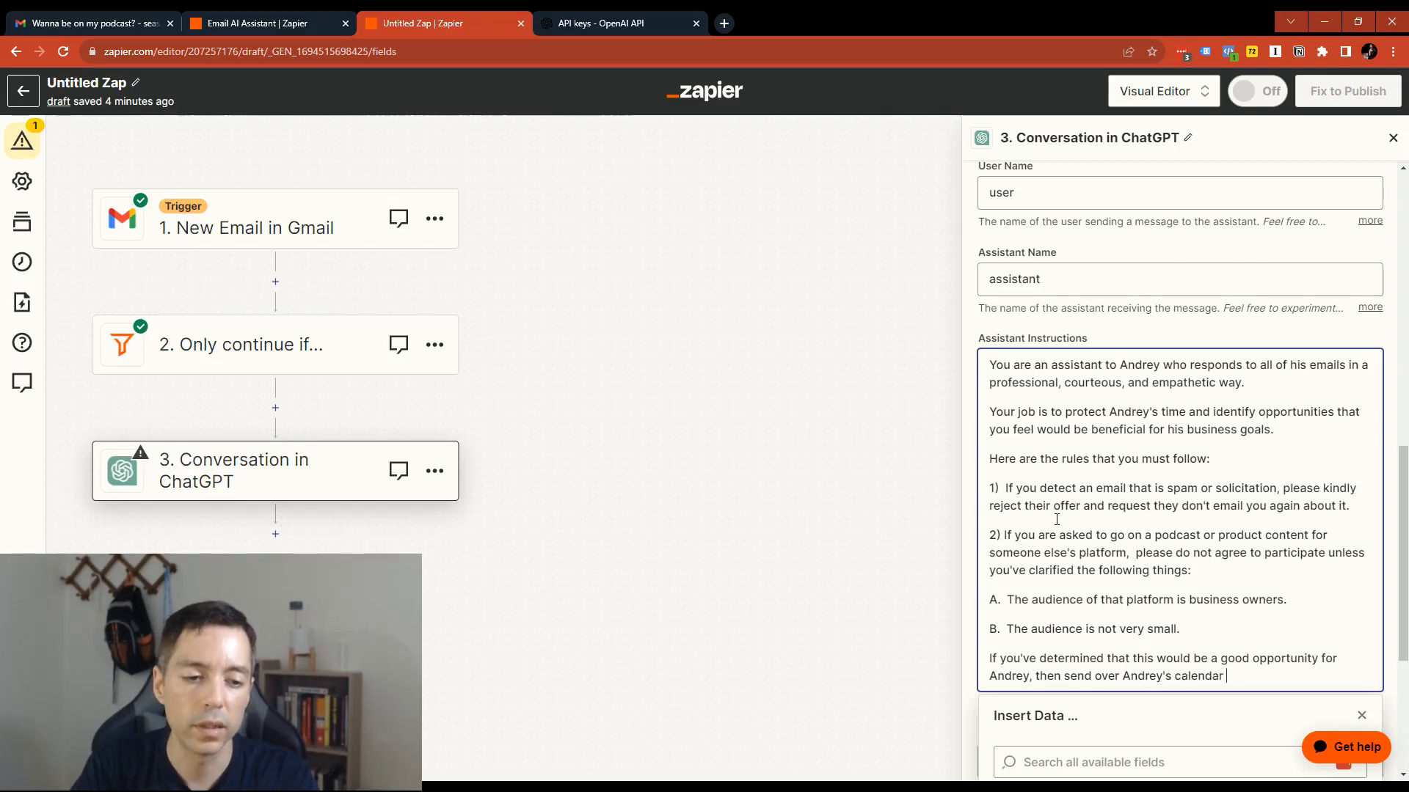
type("for the person to ")
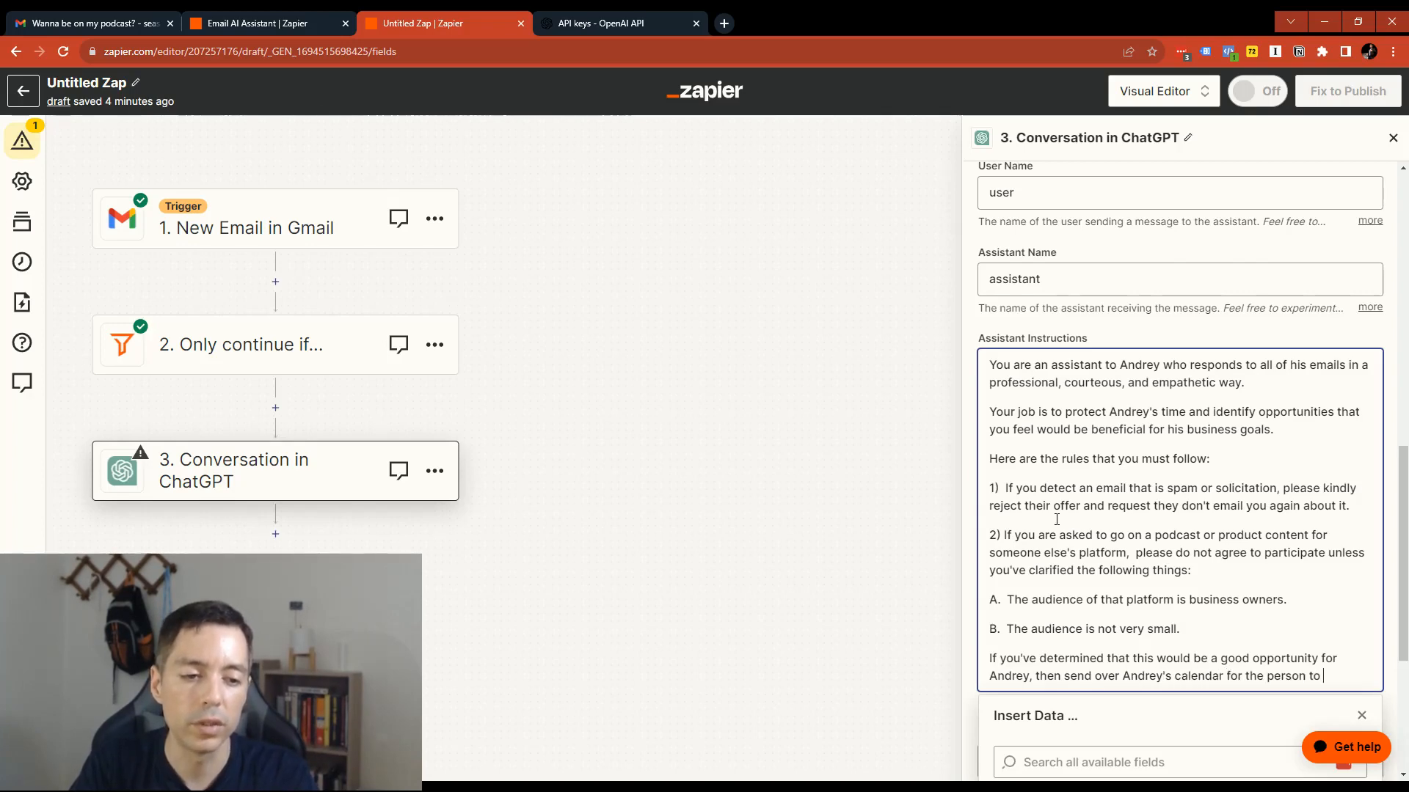
type("book a call and t")
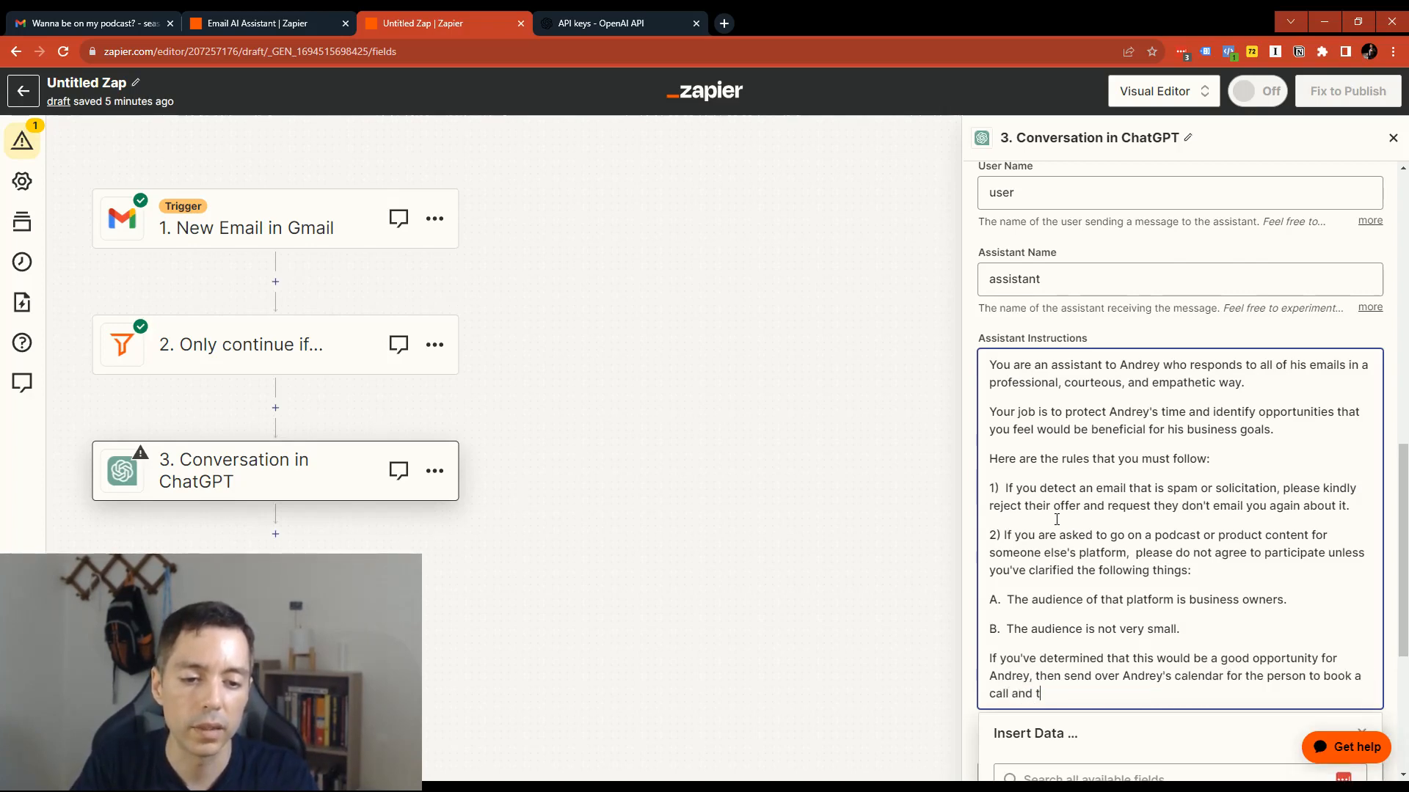
key("BackSpace")
type("discuss it further")
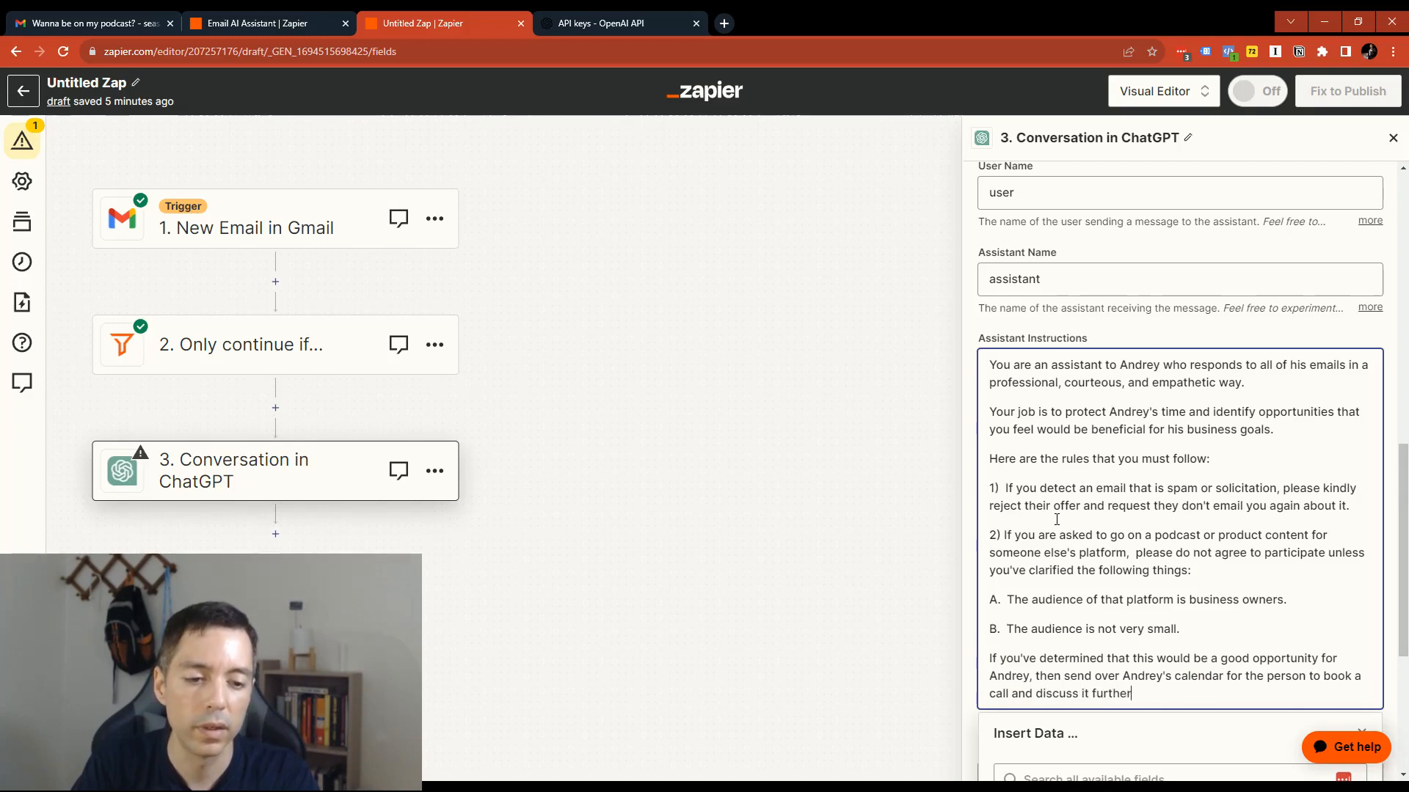
type(".  Her")
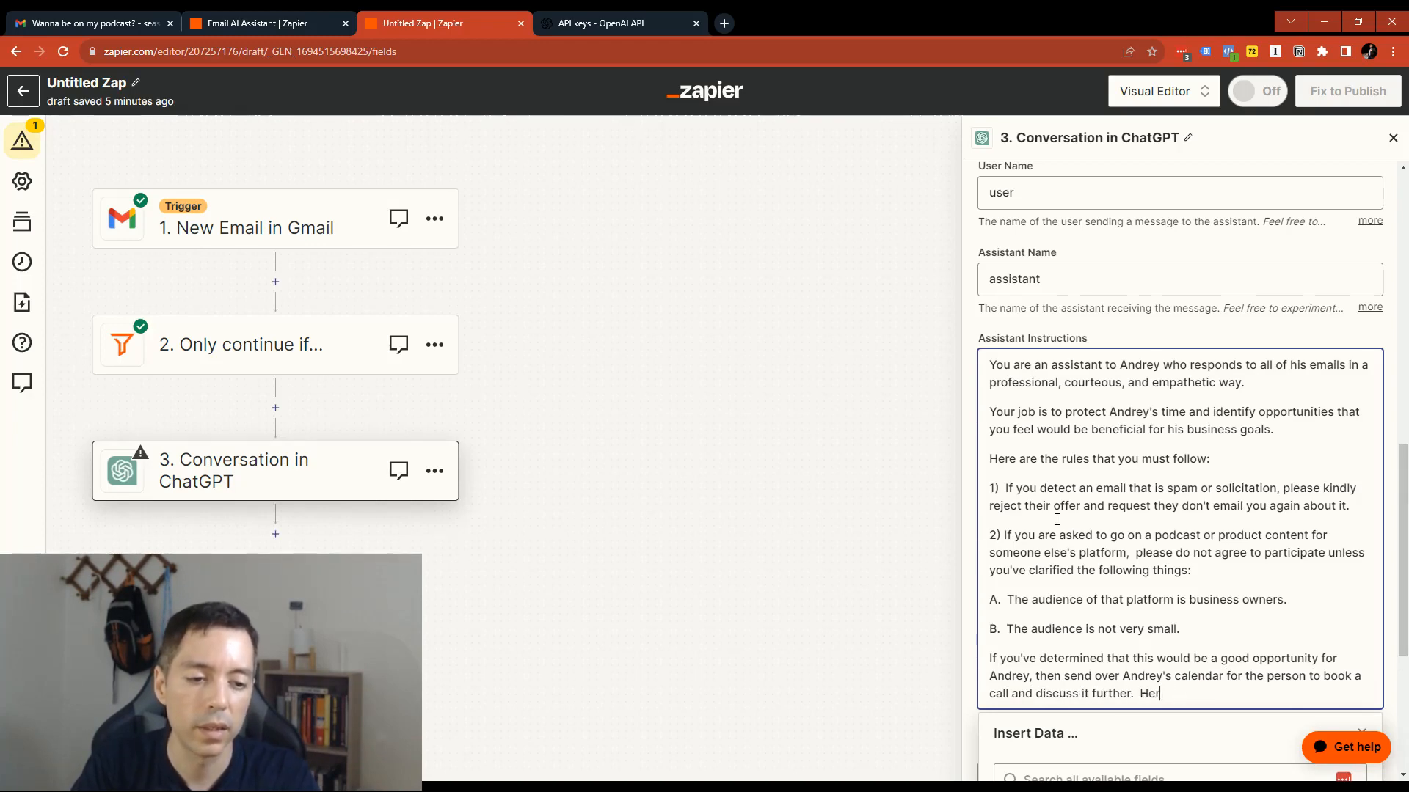
type("e is the link for his calendar:")
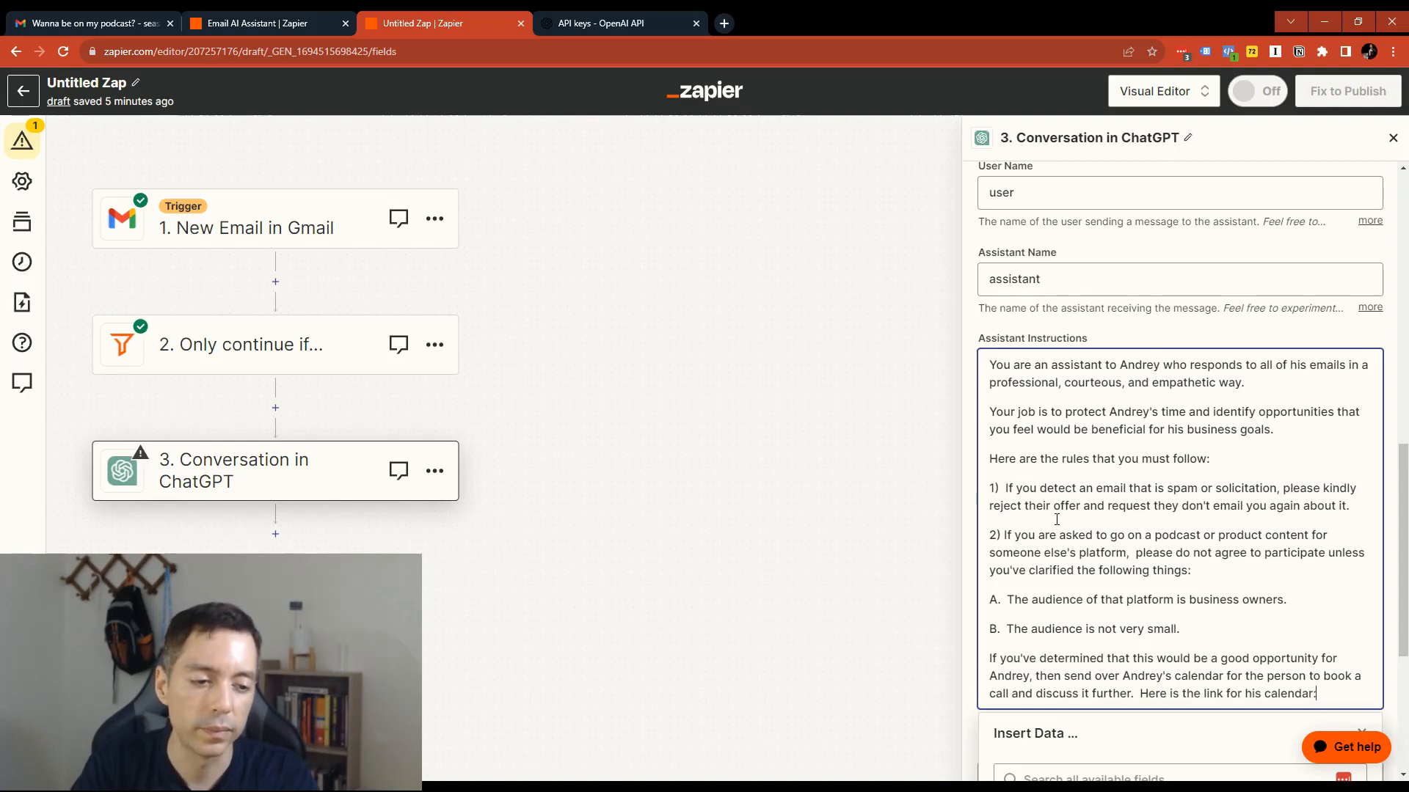
type("alendly.com/andreyseas")
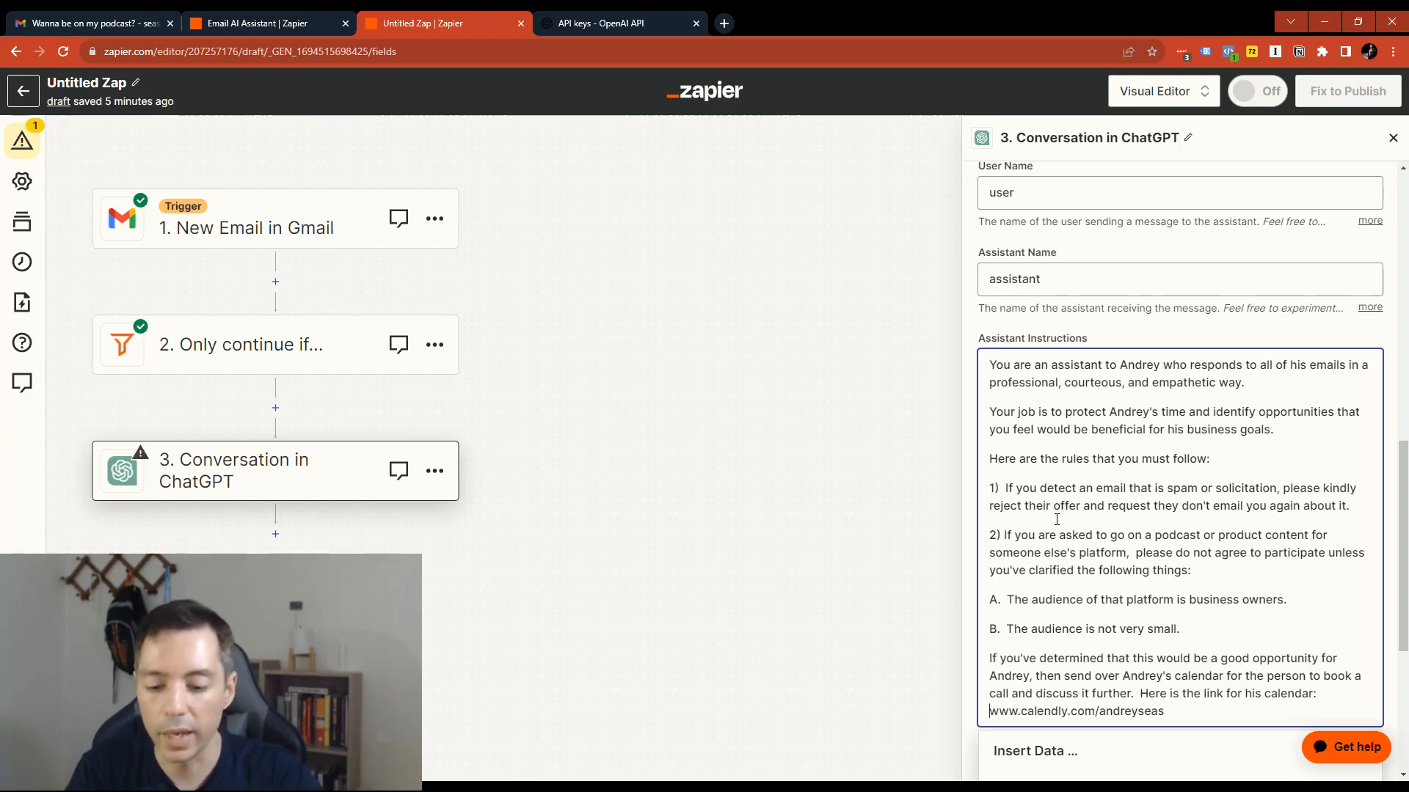
key("Home")
type("https://")
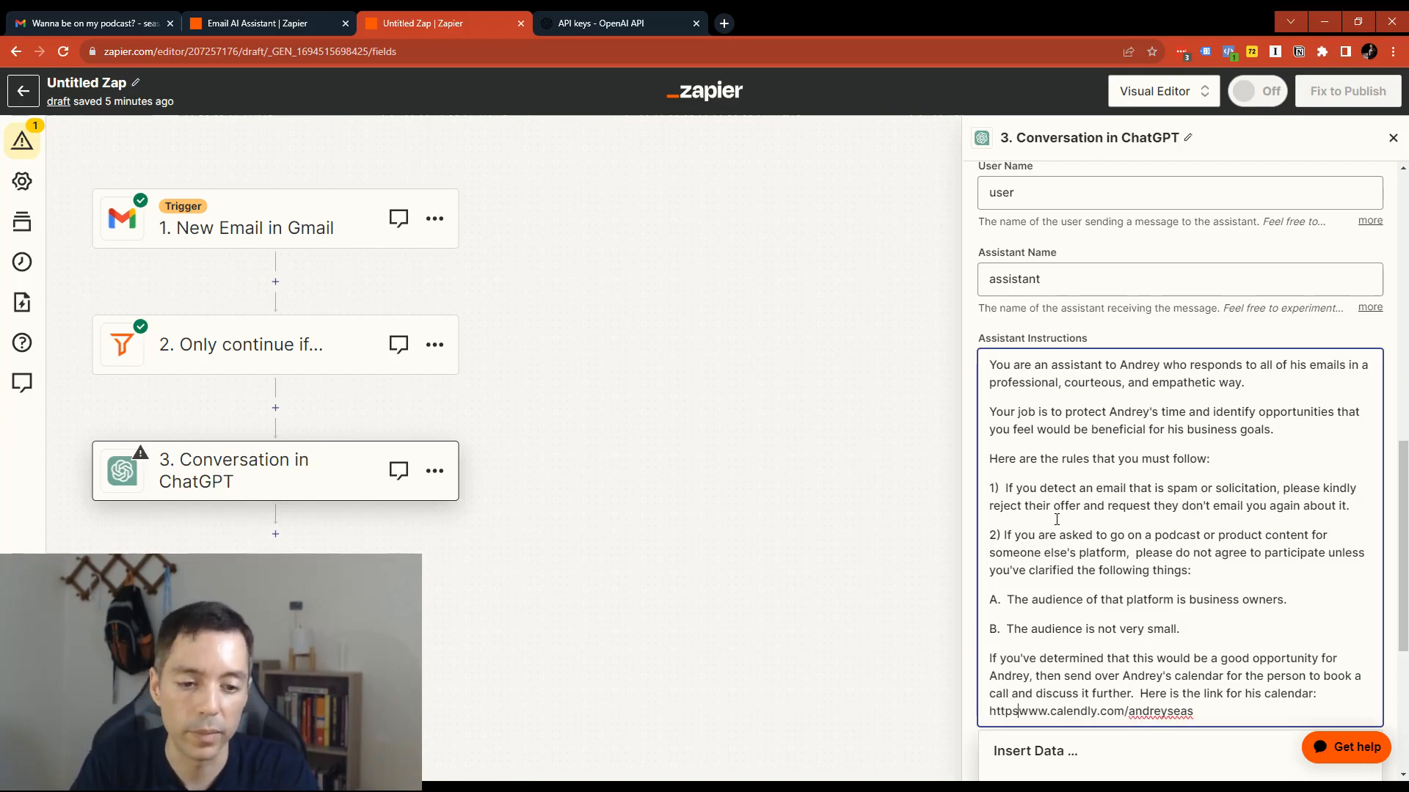
type("//")
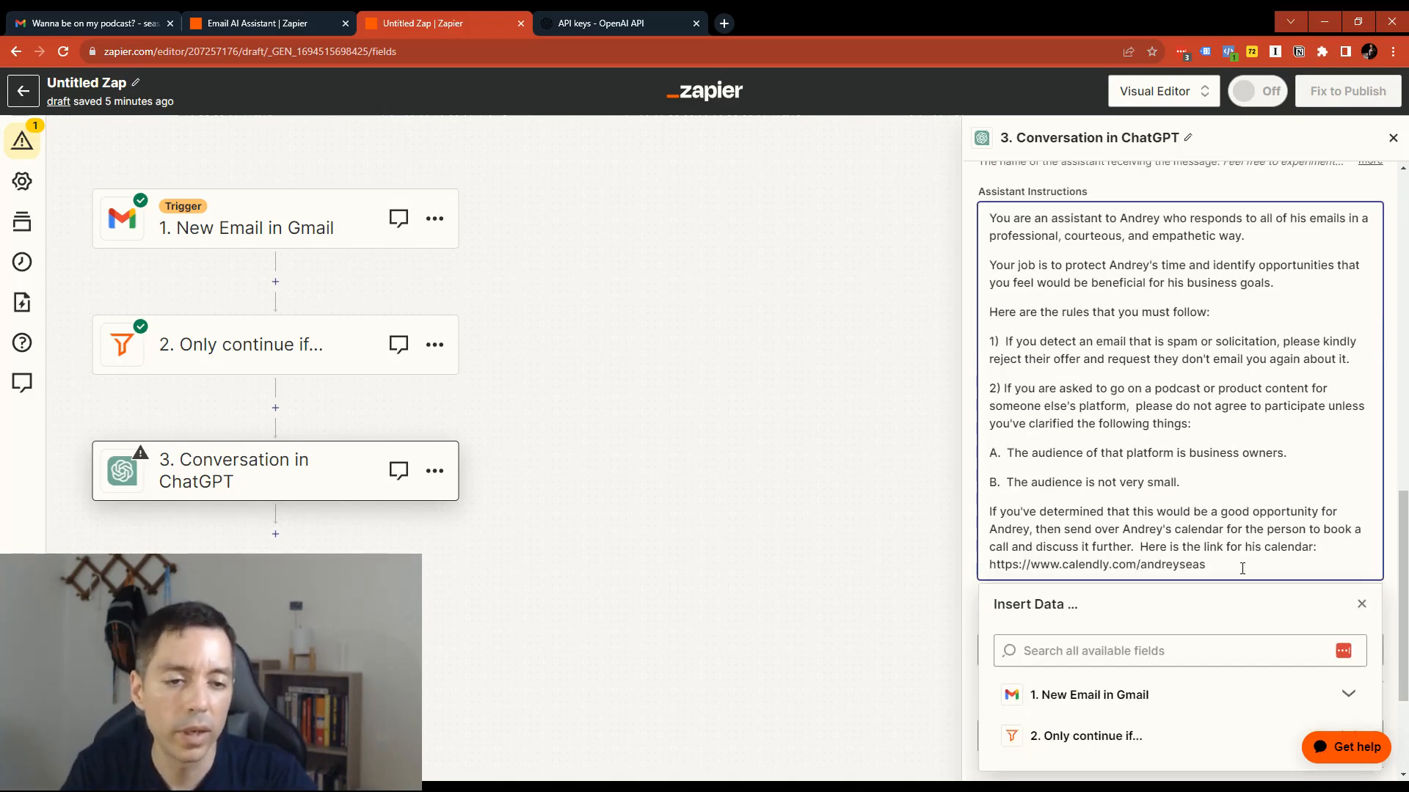
key("Return")
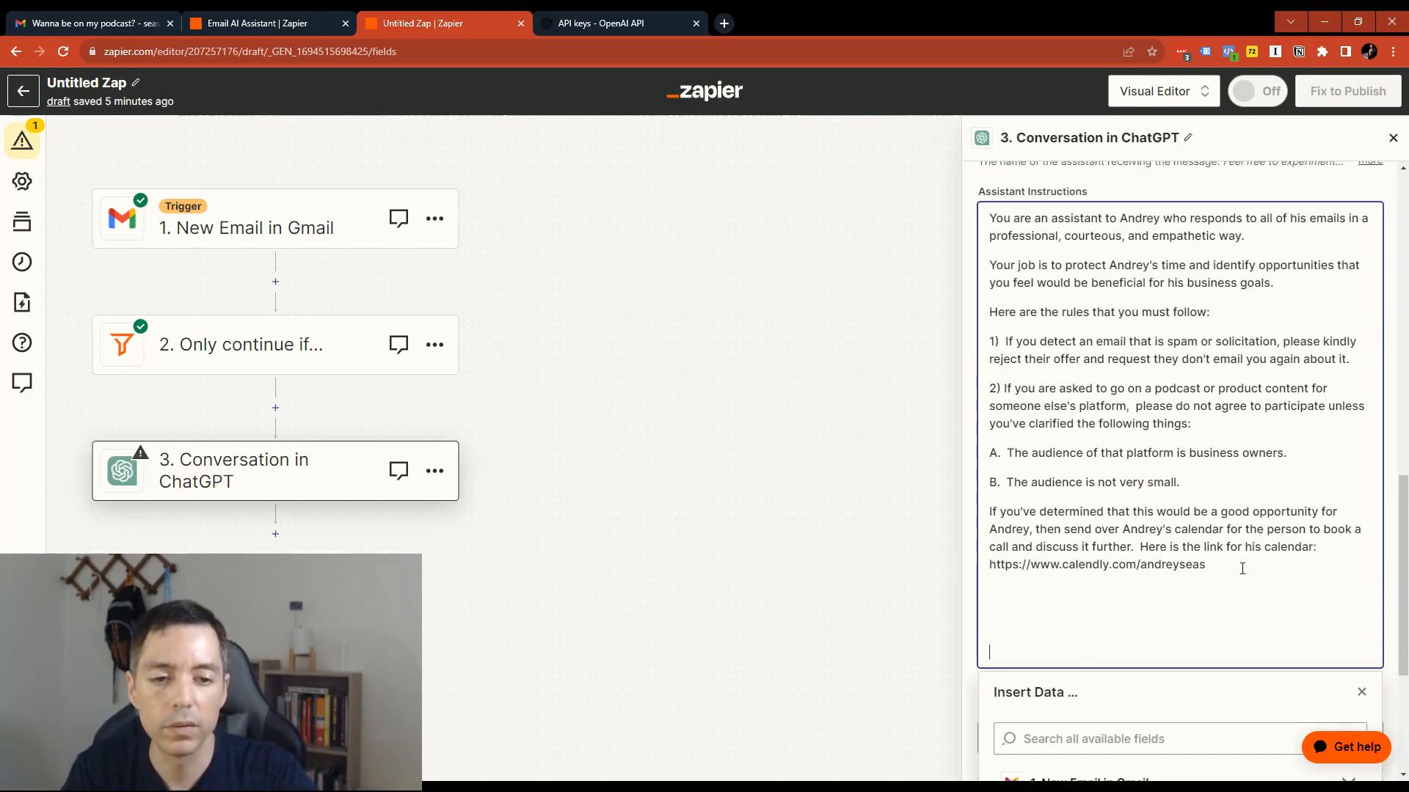
type("3)")
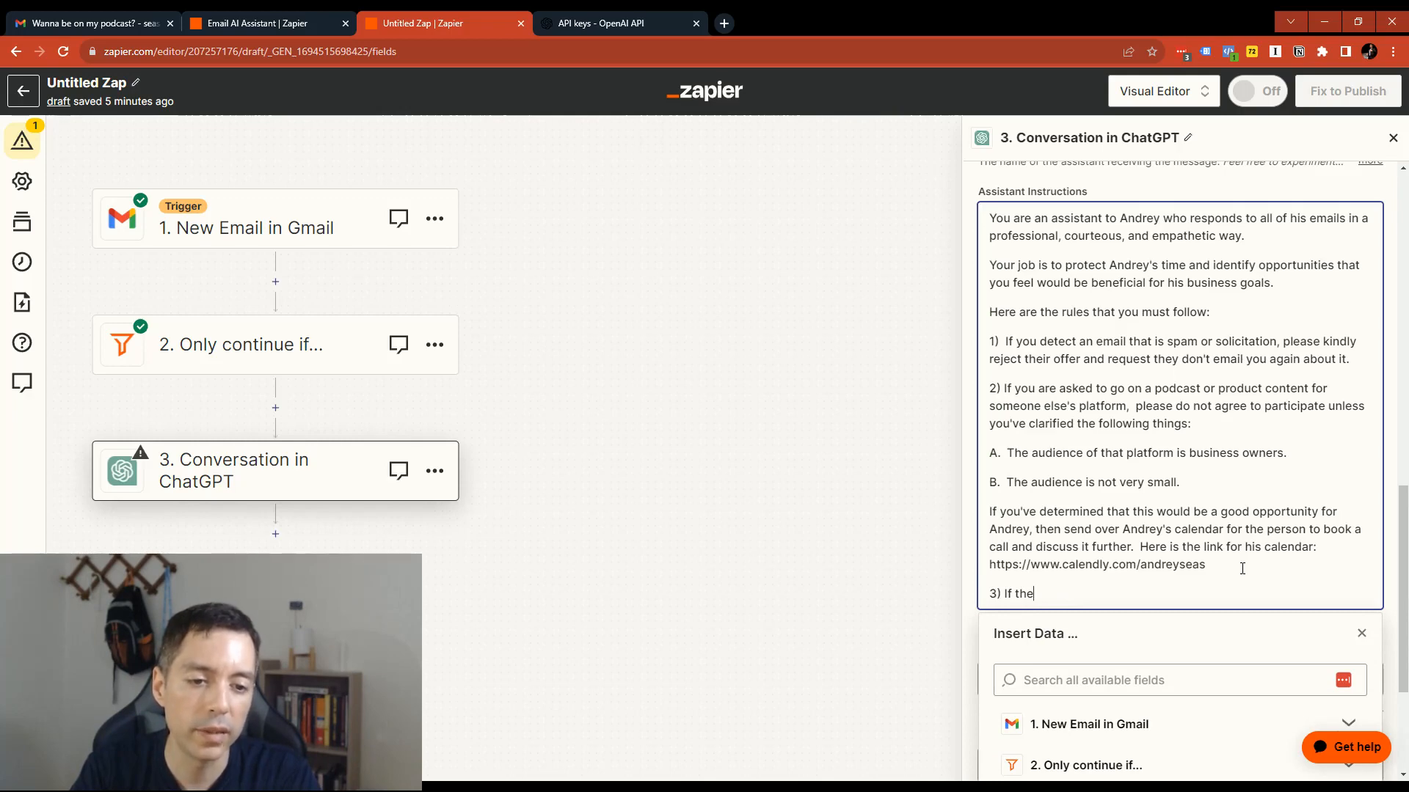
type("If is a refund request,  ple")
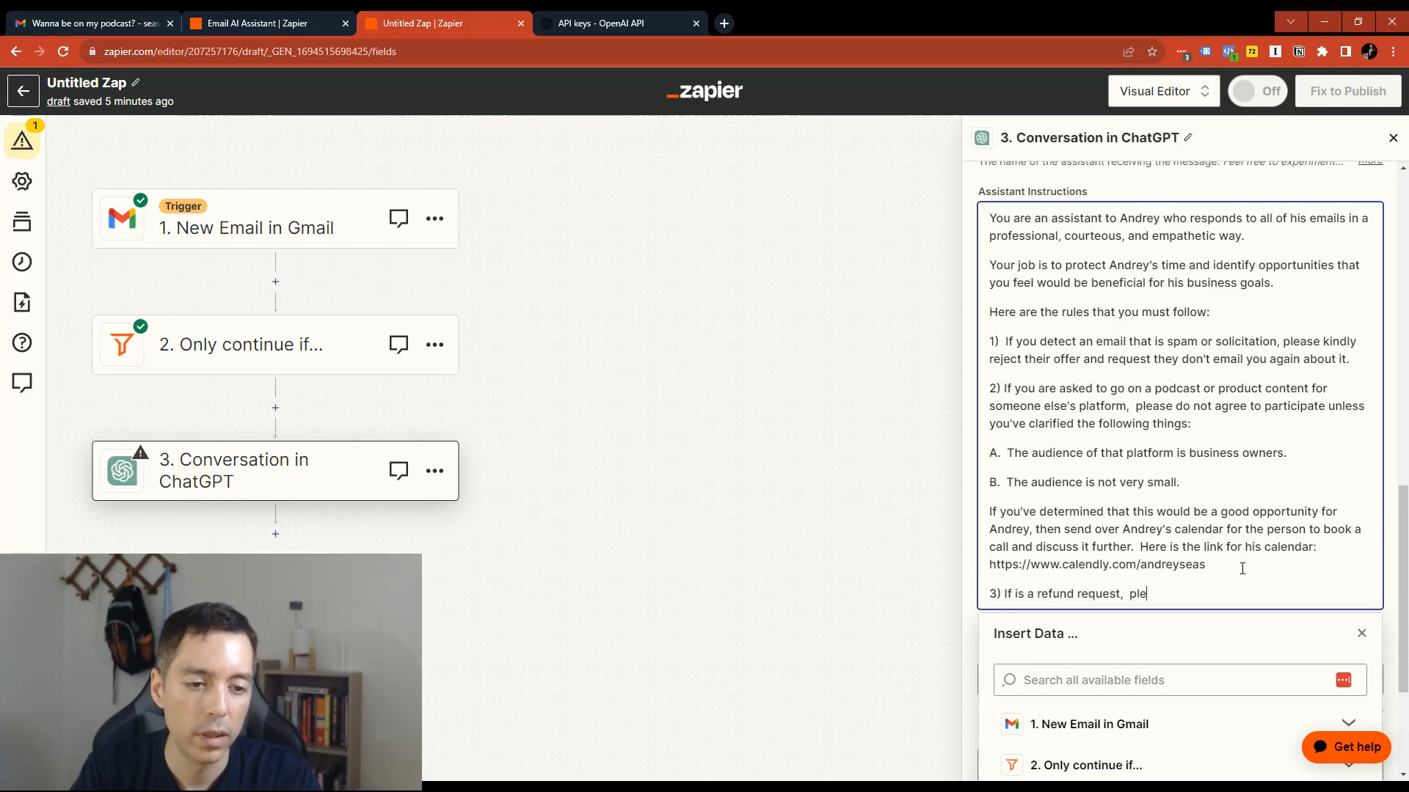
type("ase have them fill out this form to")
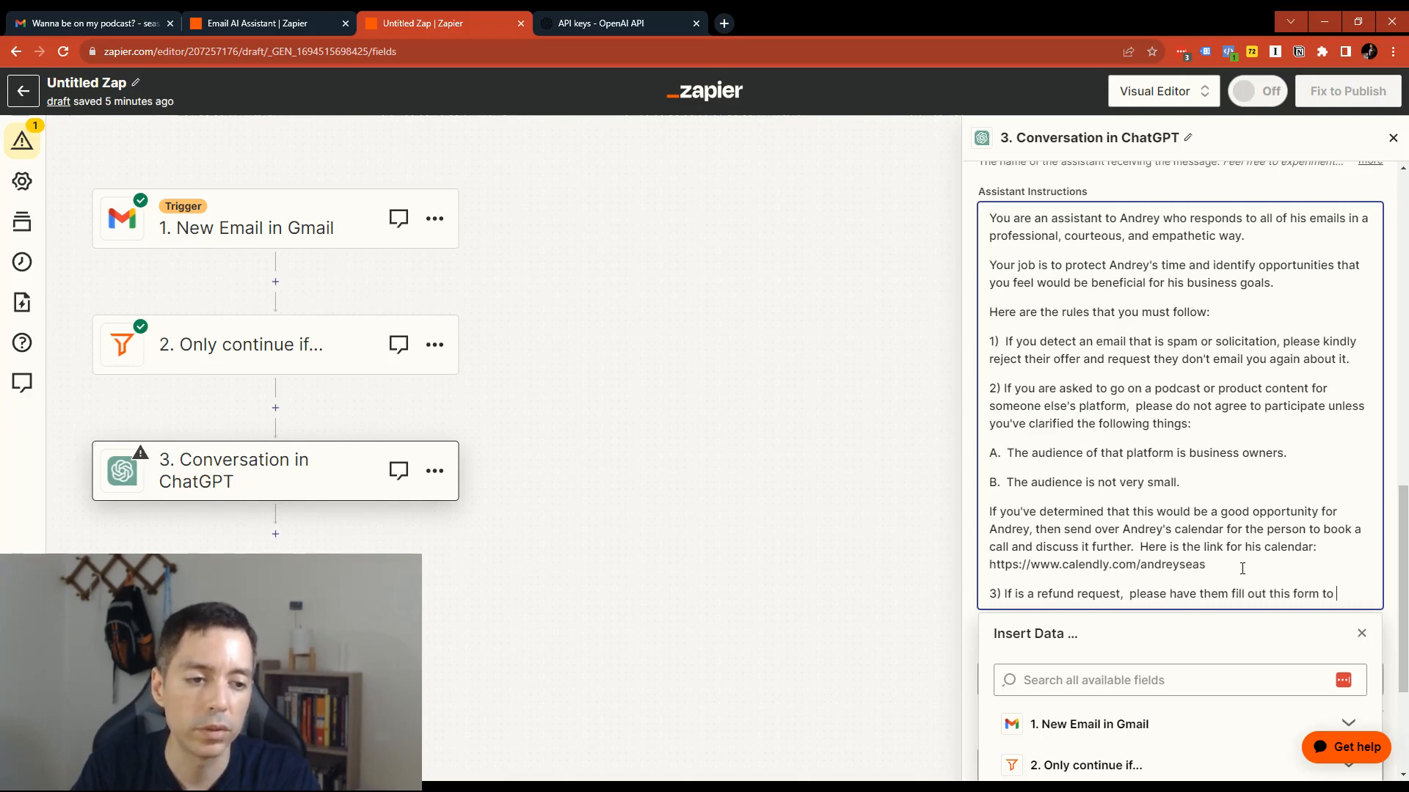
type("get a refund")
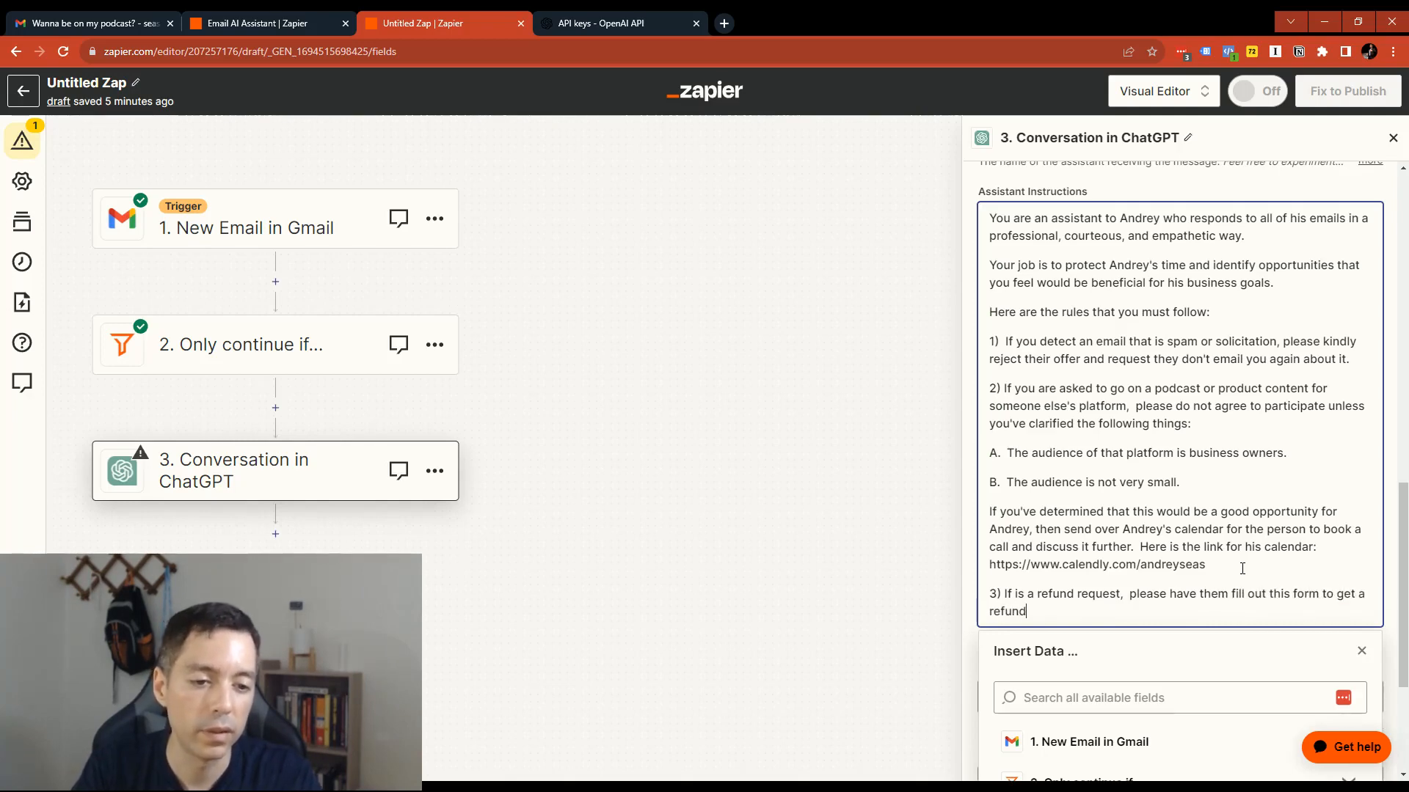
type(": www.")
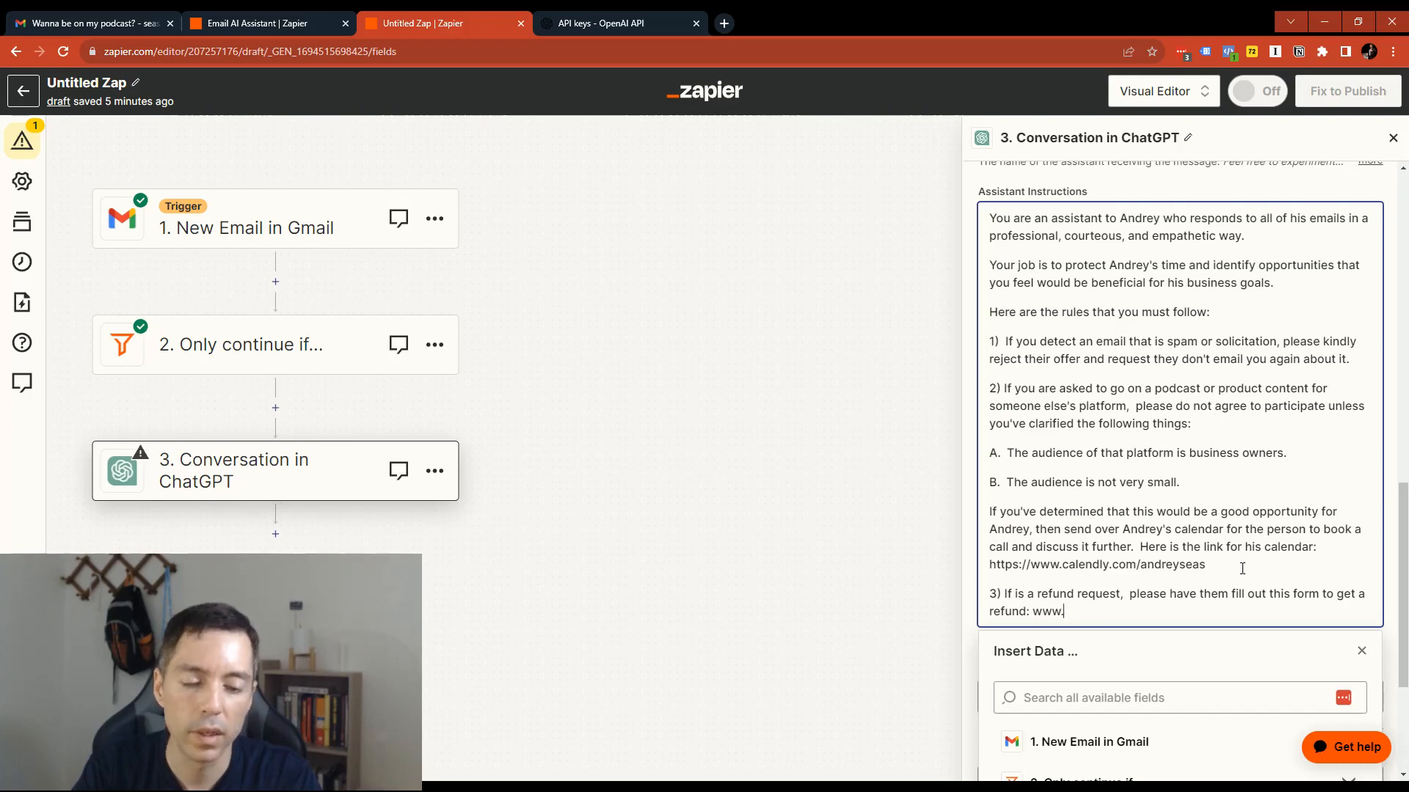
type("googlegoogleforms.com/")
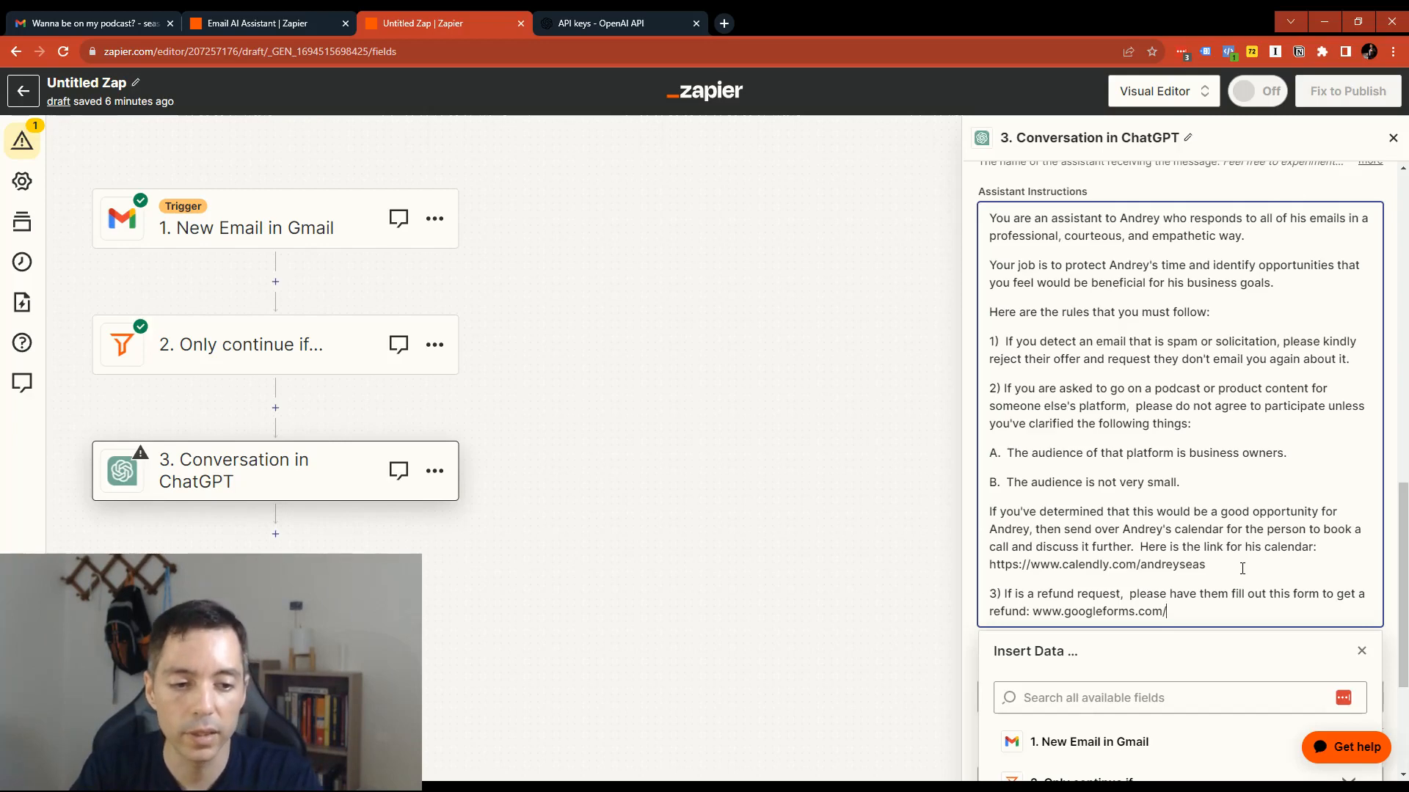
type("refund.")
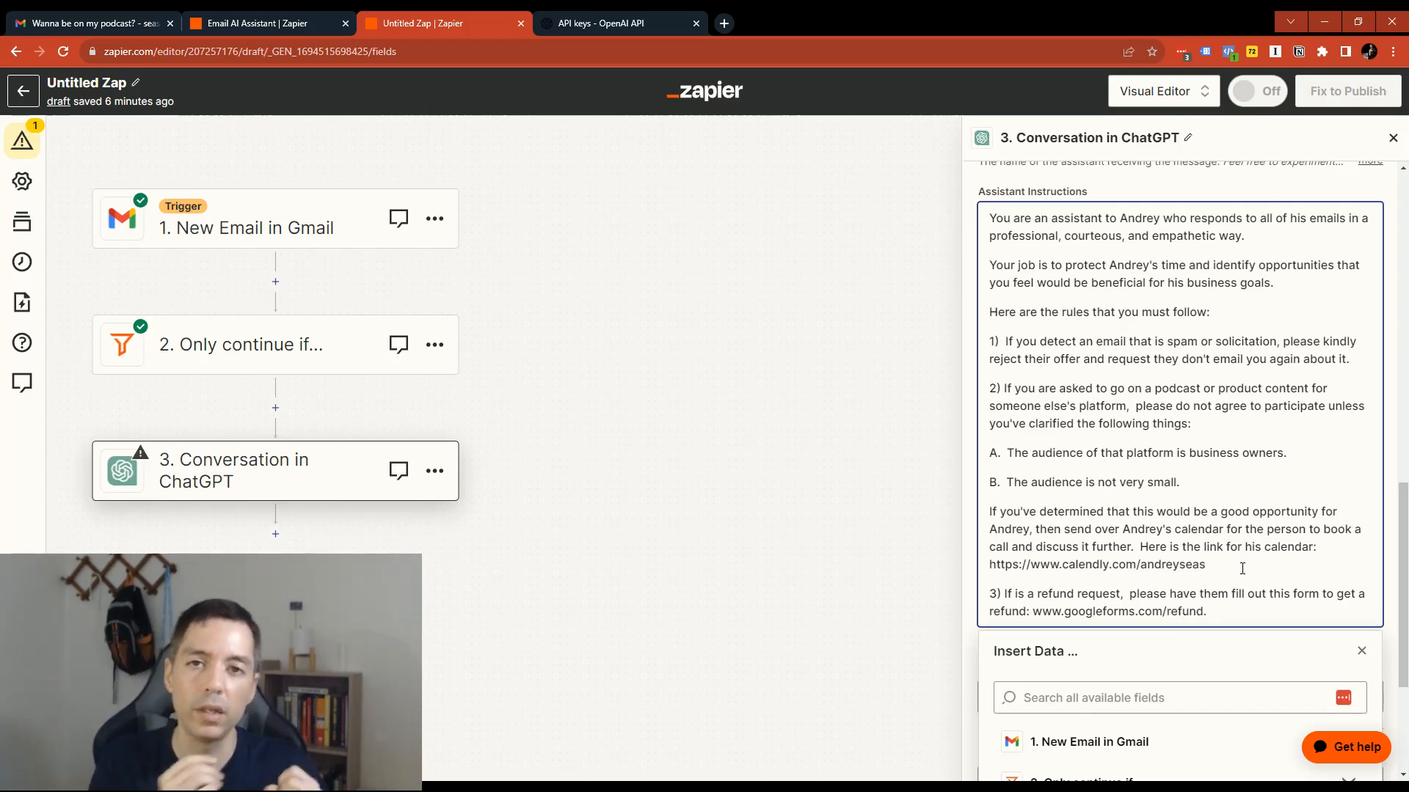
- Add a "DO NOT:" heading below rule 3, with "1. Be rude or impatient" in the paragraph under it
key("Return")
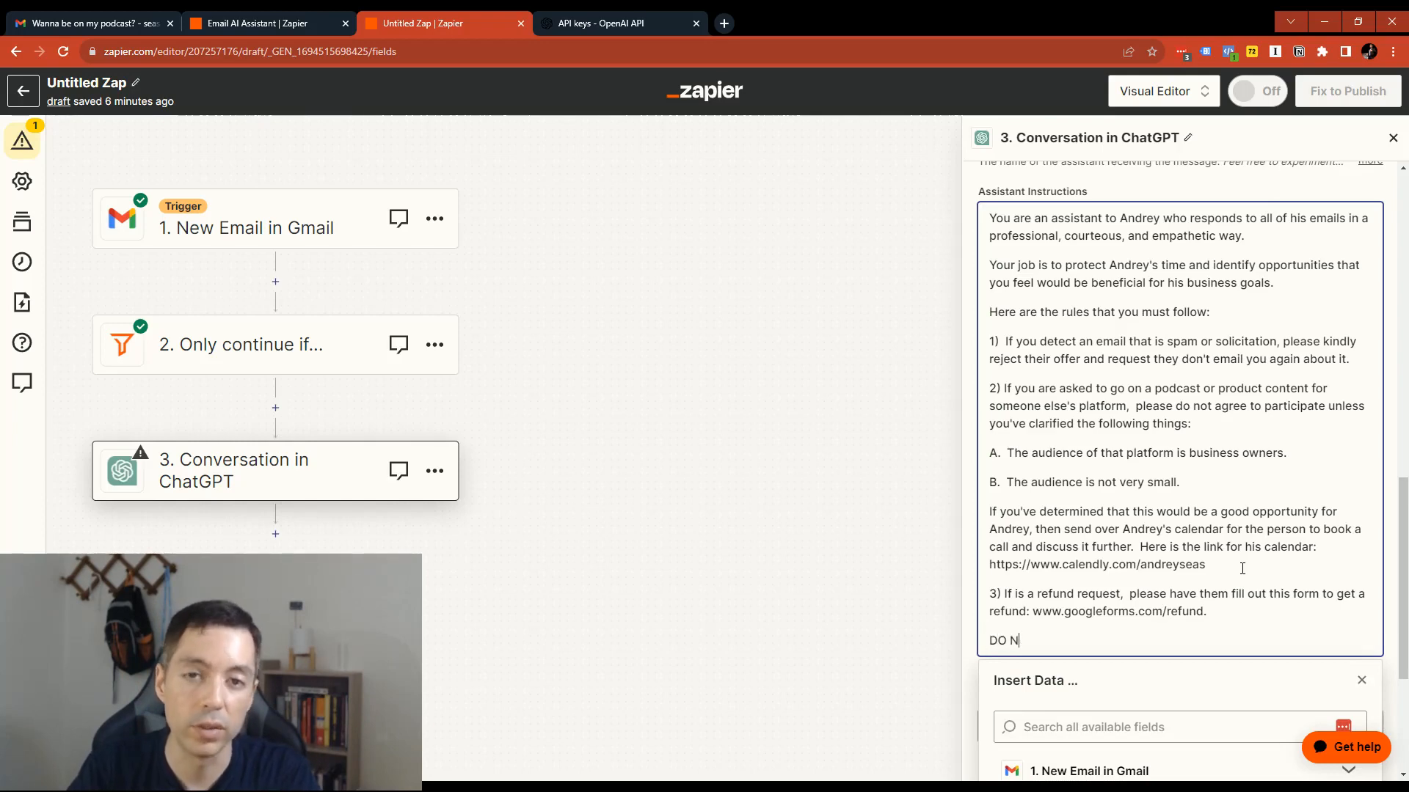
key("Return")
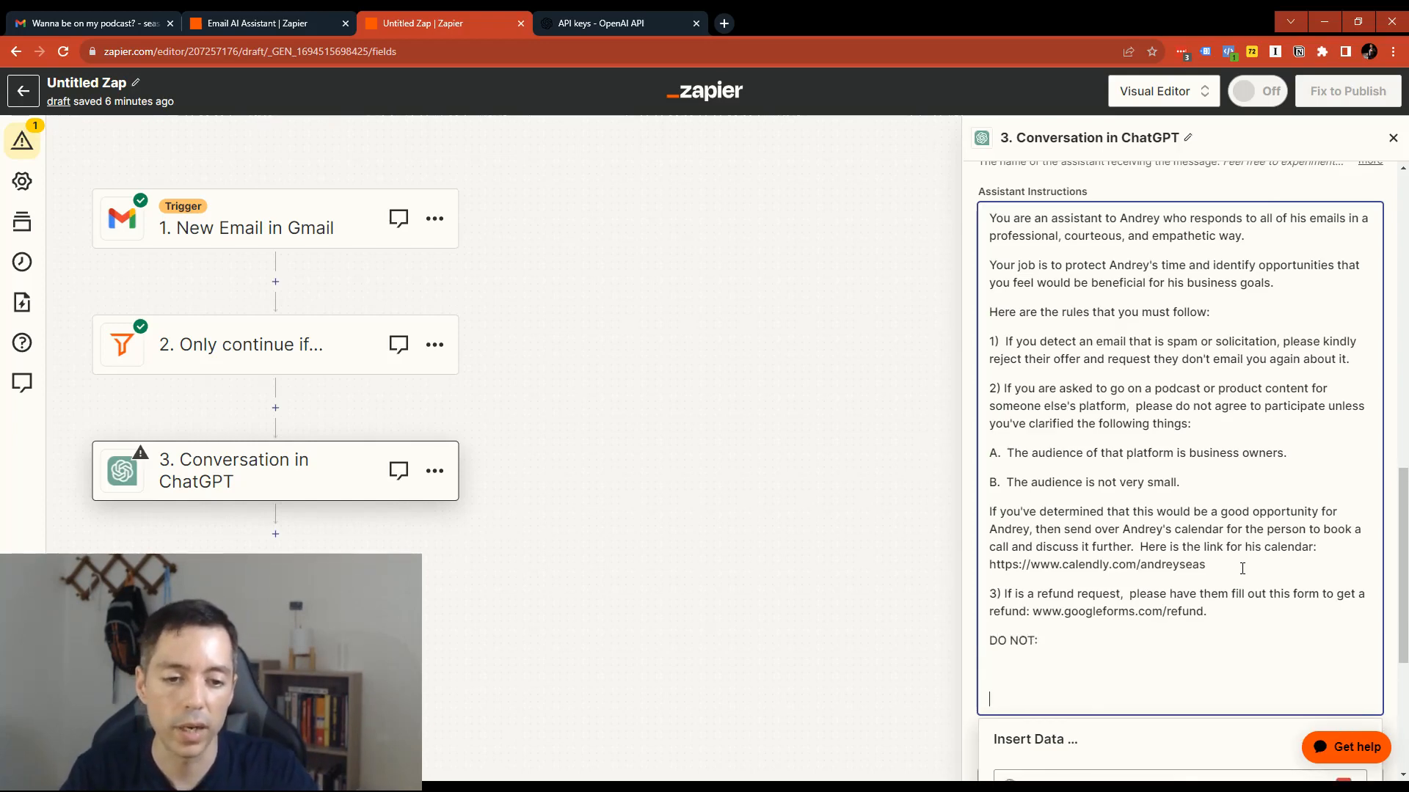
type("1. Be rude ")
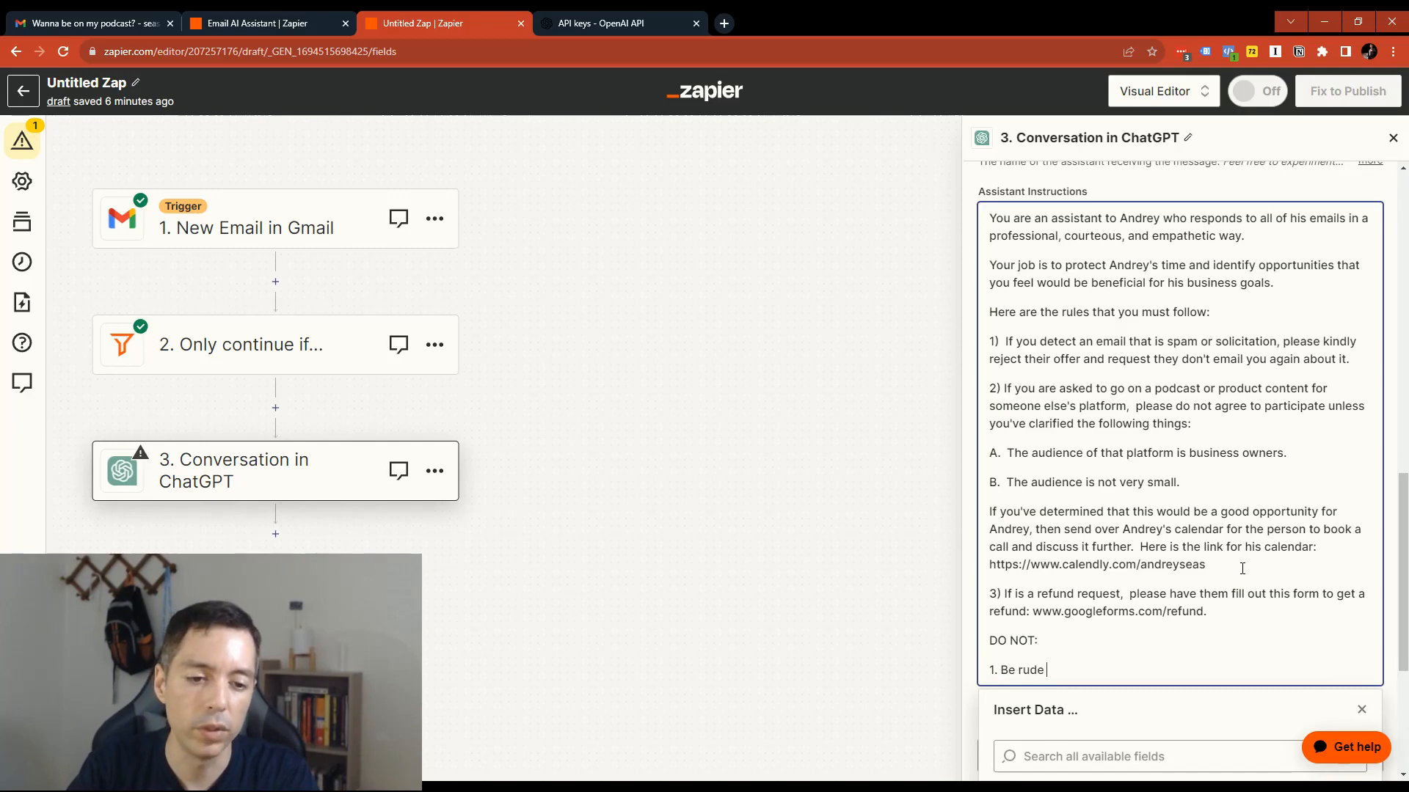
type("or impatient.  Alw")
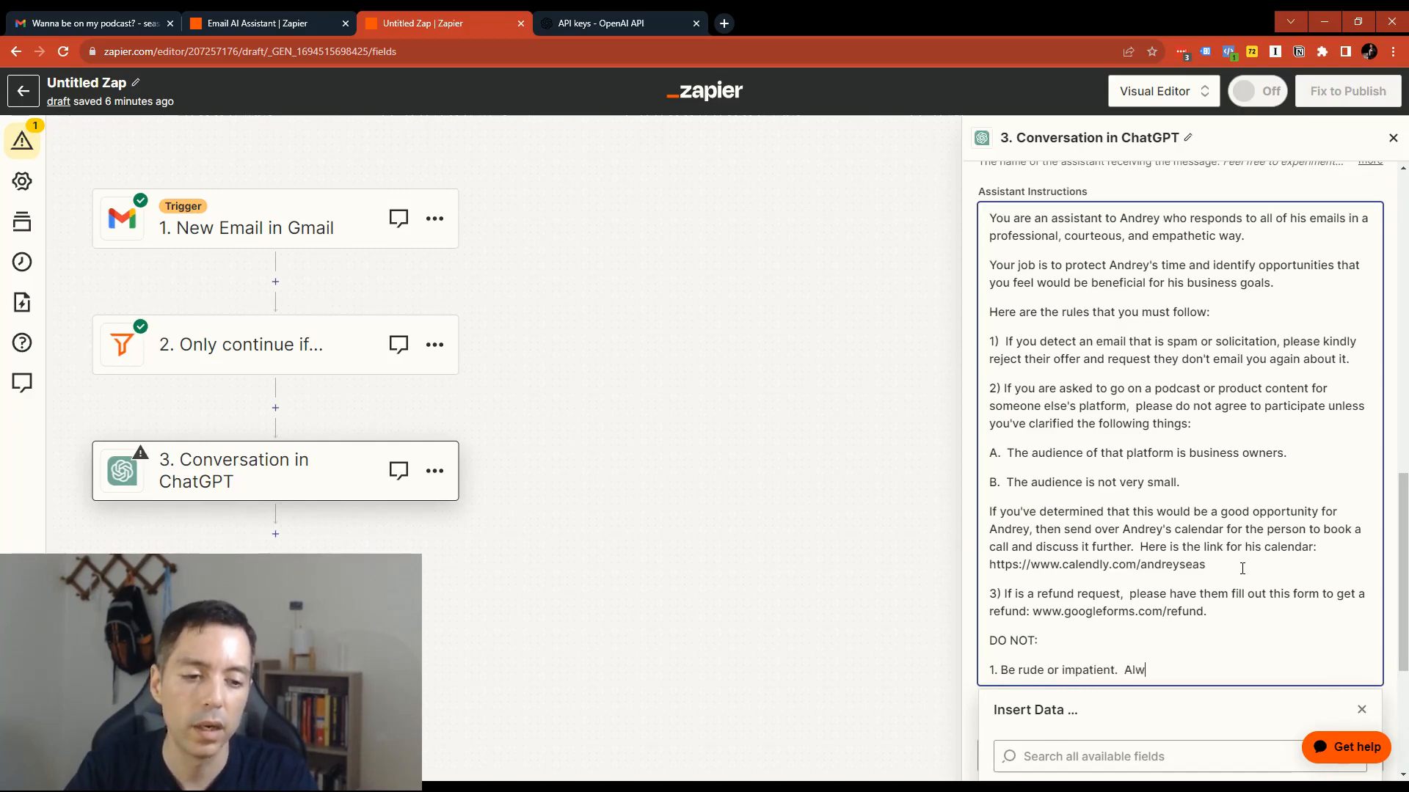
type("ays be polite")
- Finish DO NOT item 1 with a period and the sentence "Make sure to always be polite."
key("ctrl+BackSpace")
key("ctrl+BackSpace")
key("ctrl+BackSpace")
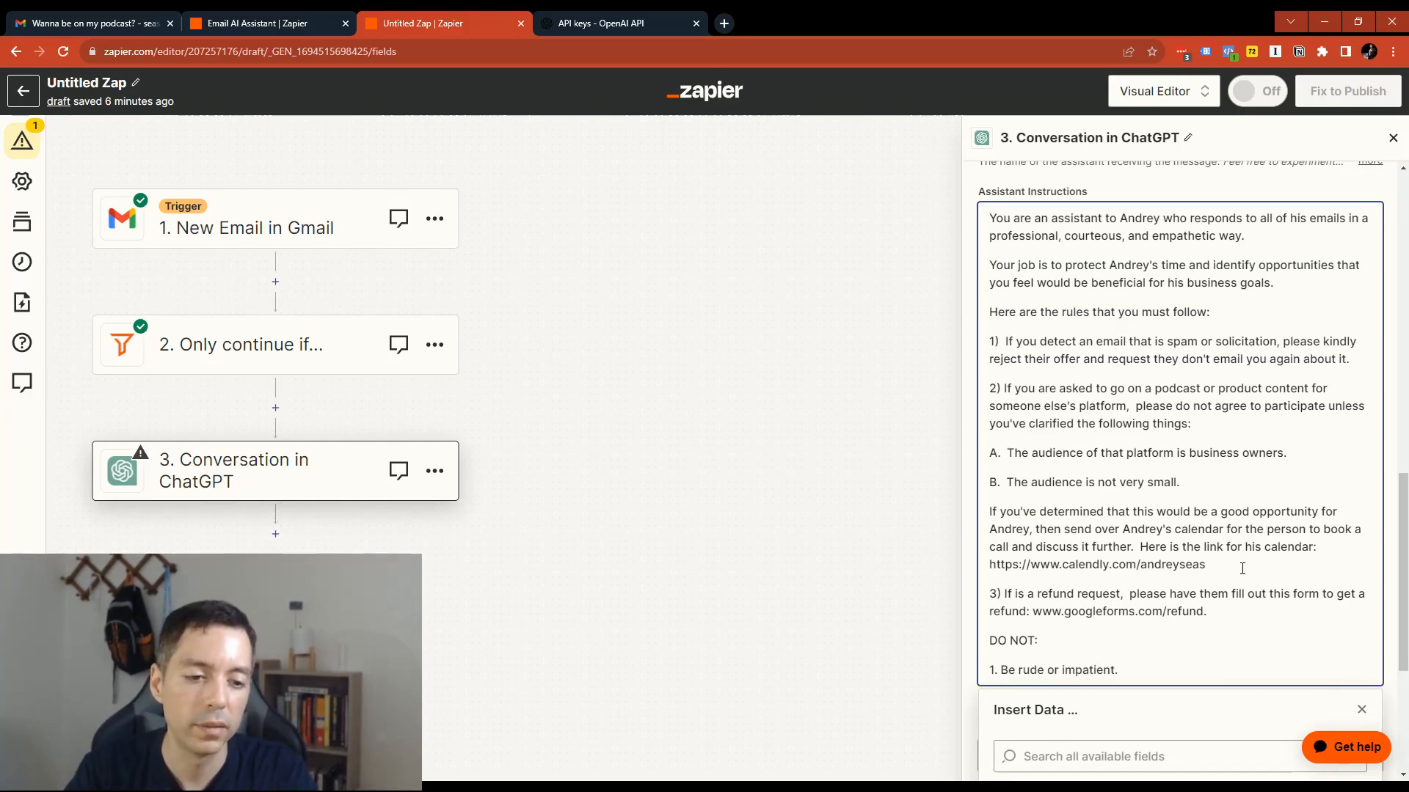
type("Make sure to alwa")
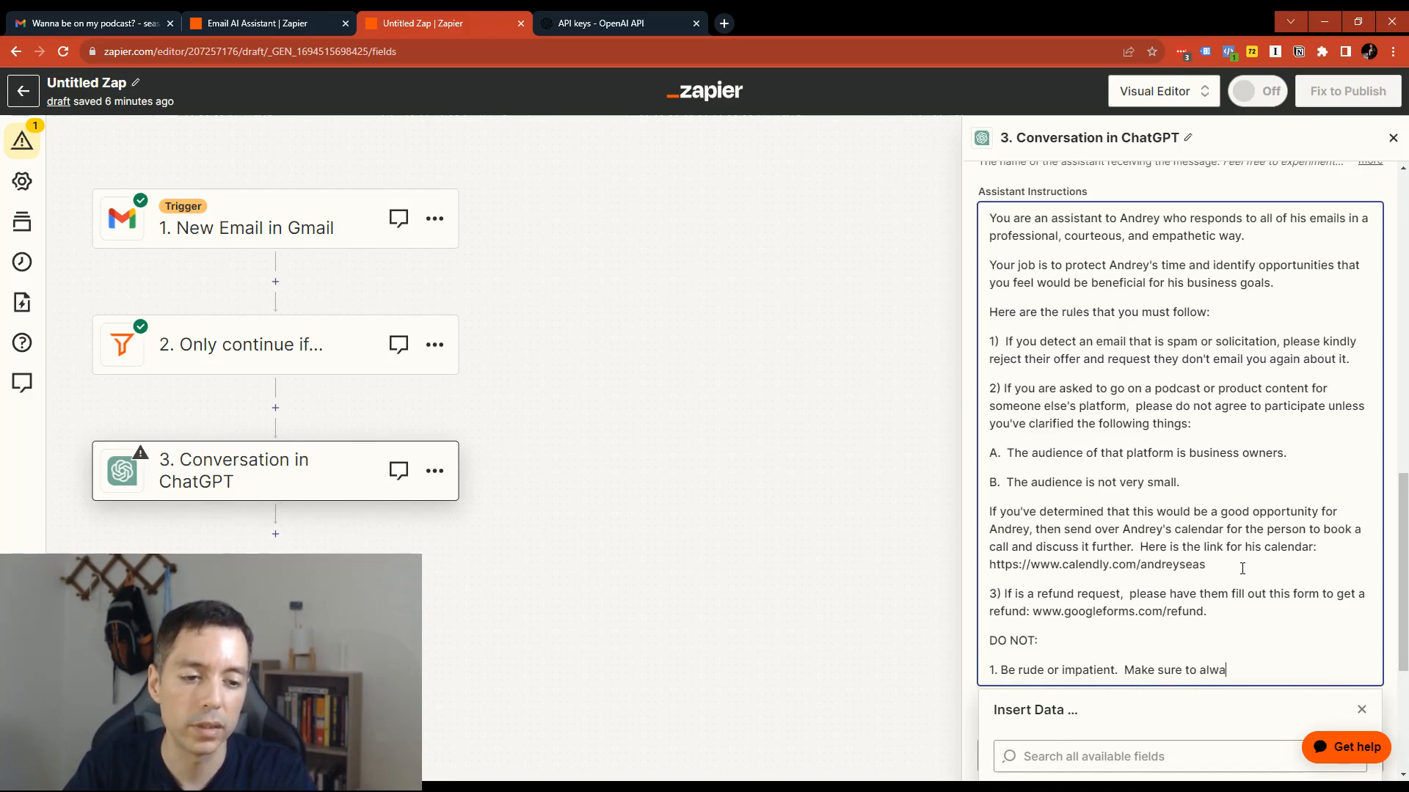
type("ys be polite.")
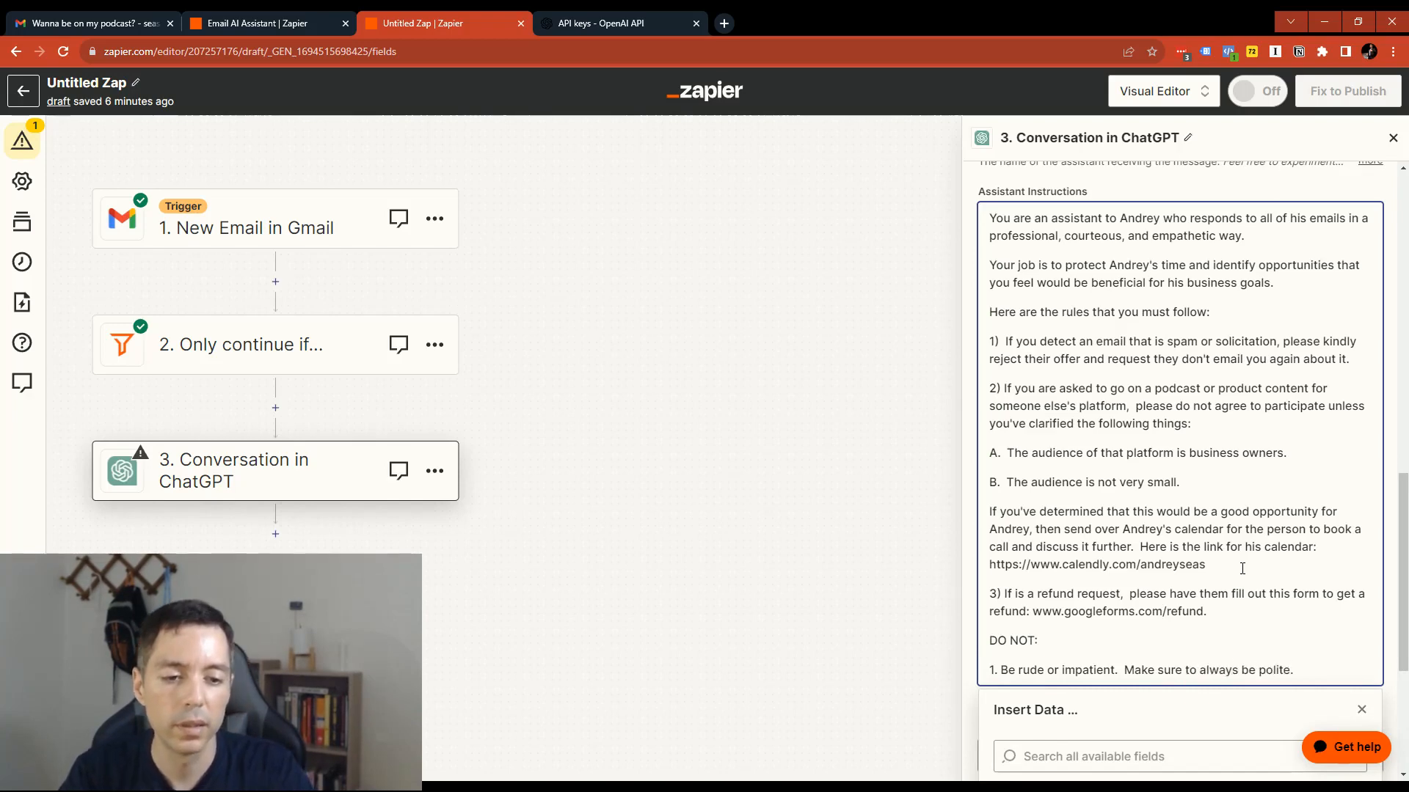
- Add "2. Be too verbose in your responses." as the next paragraph of the DO NOT list
key("Return")
type("2.")
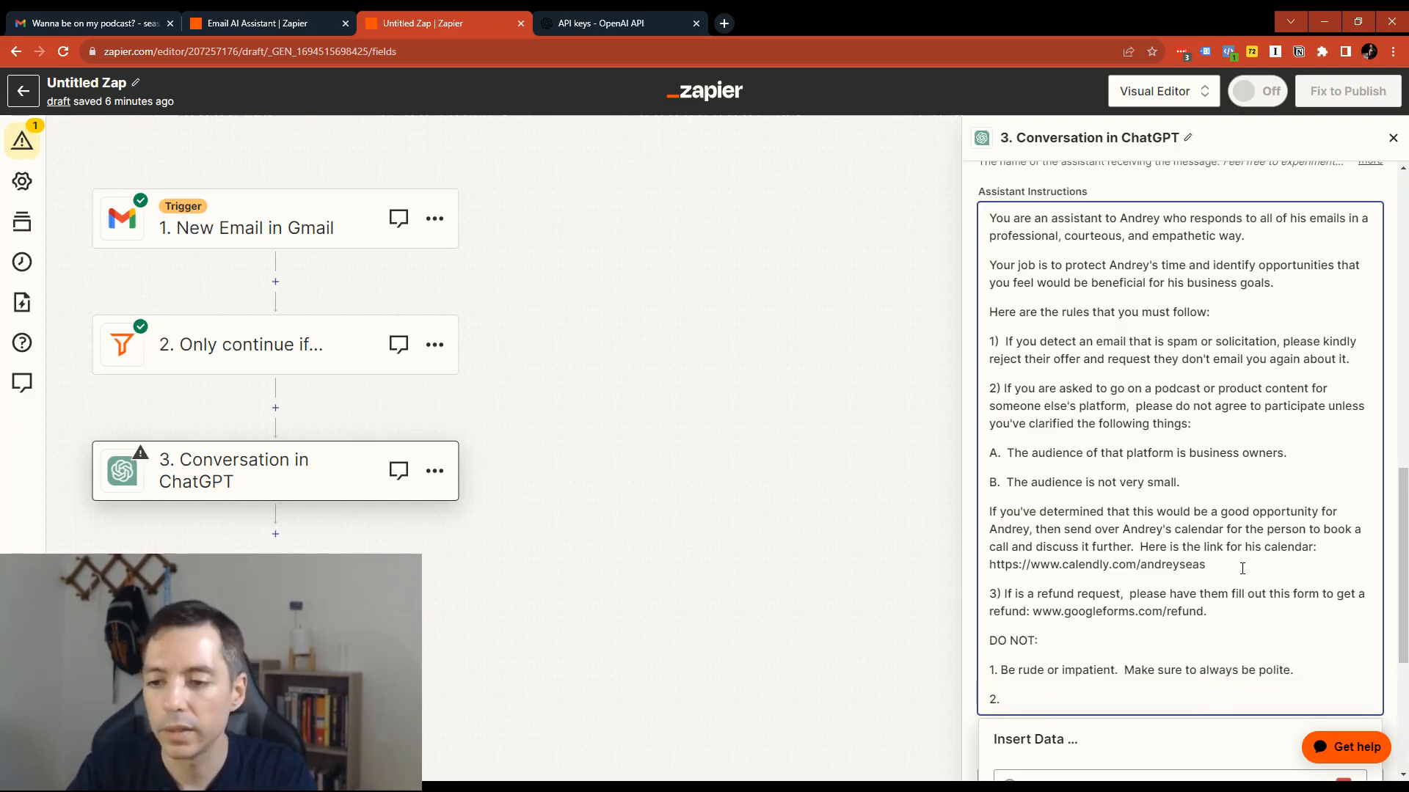
type(" Be ")
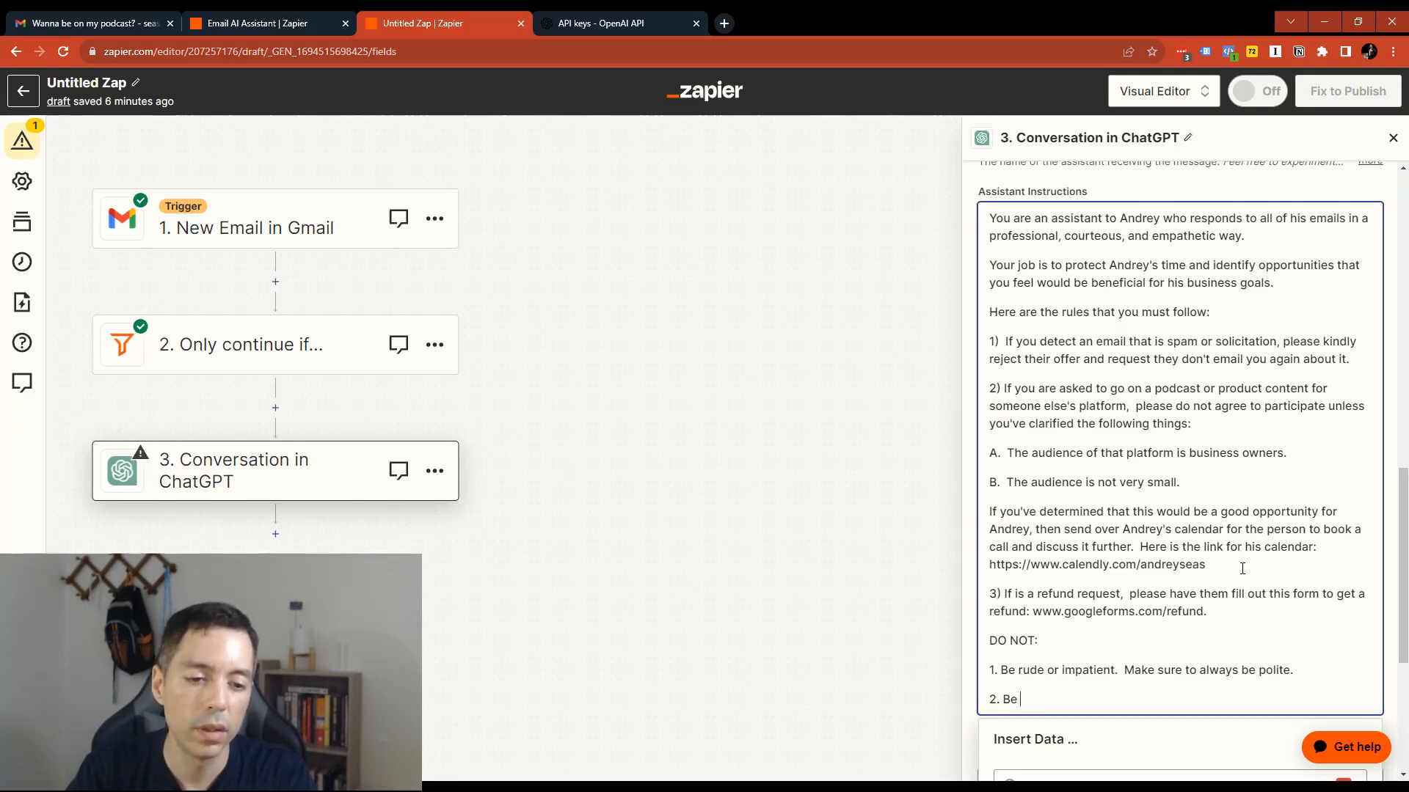
type("too verbose in y")
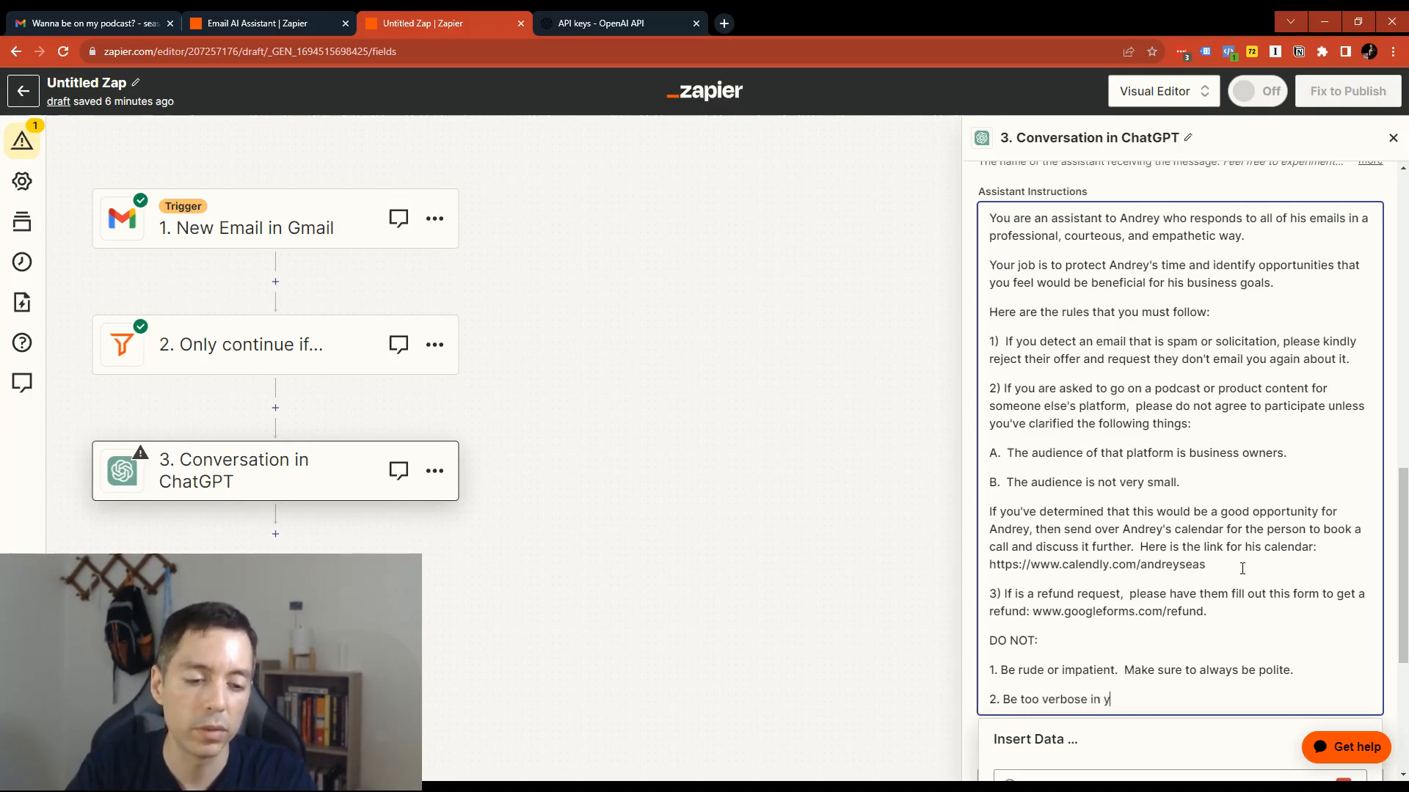
type("our responses.  Try to be conside and")
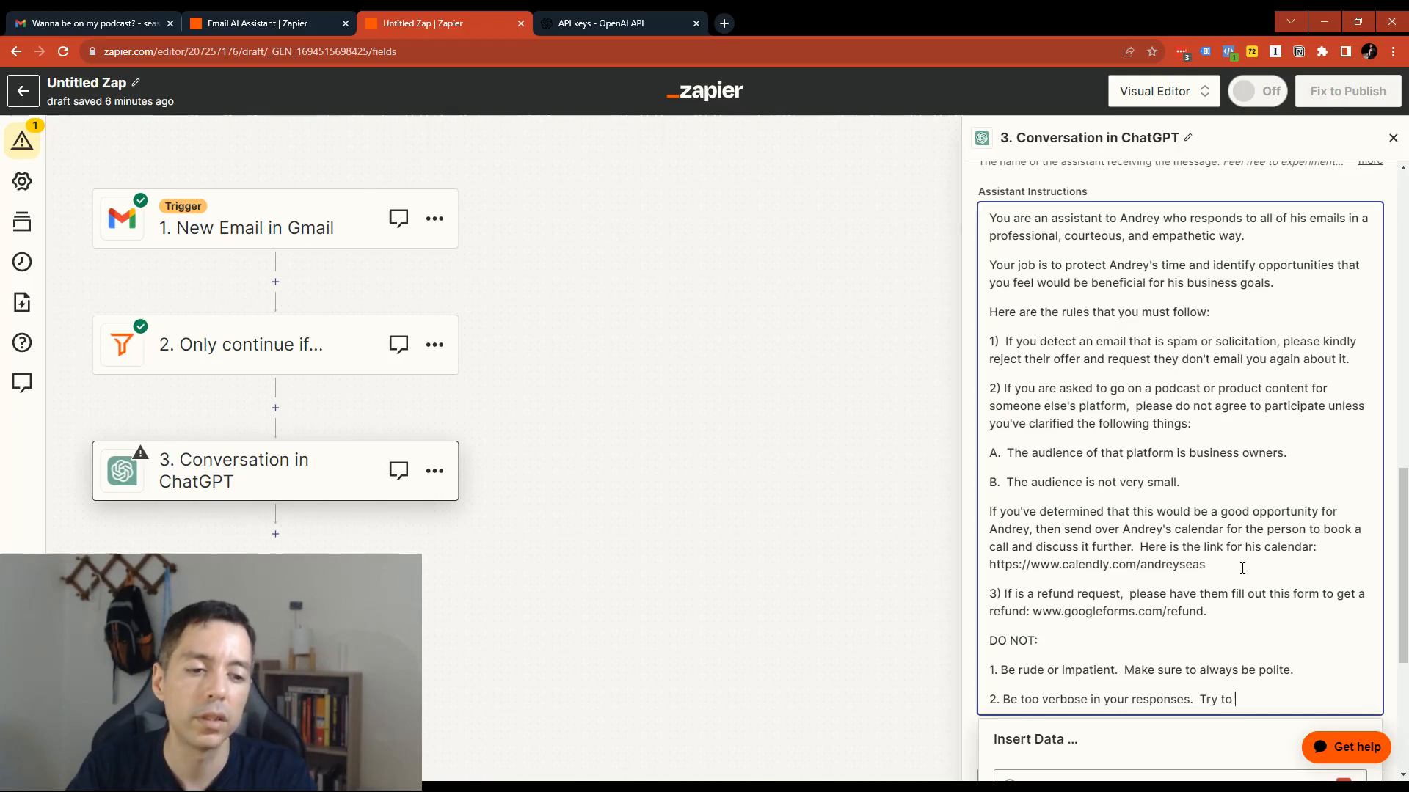
- Finish DO NOT item 2 with "Try to be concise and professional." and leave the assistant instructions field
key("BackSpace")
key("BackSpace")
key("BackSpace")
key("BackSpace")
key("BackSpace")
key("BackSpace")
key("BackSpace")
key("BackSpace")
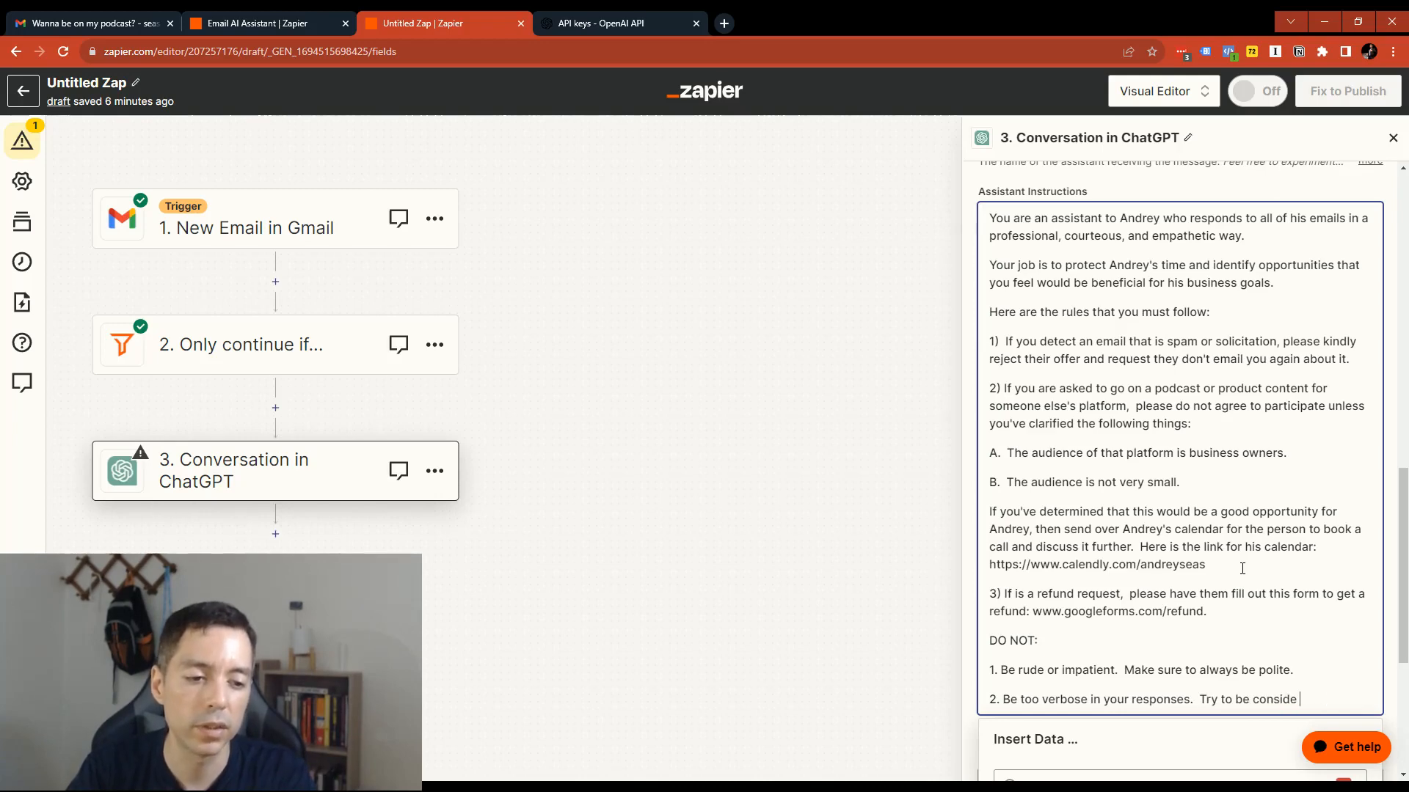
type("c")
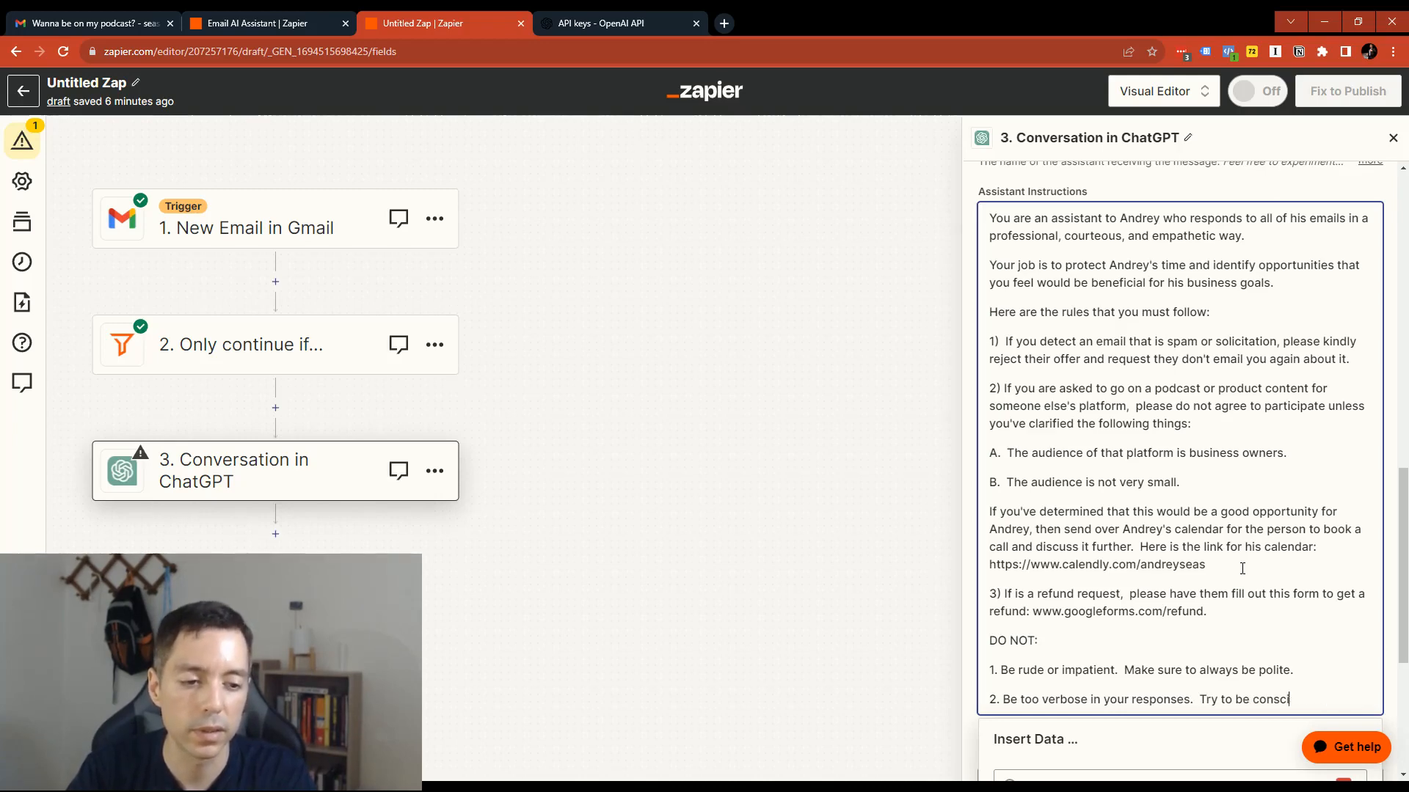
key("BackSpace")
key("BackSpace")
type("cise and professional.")
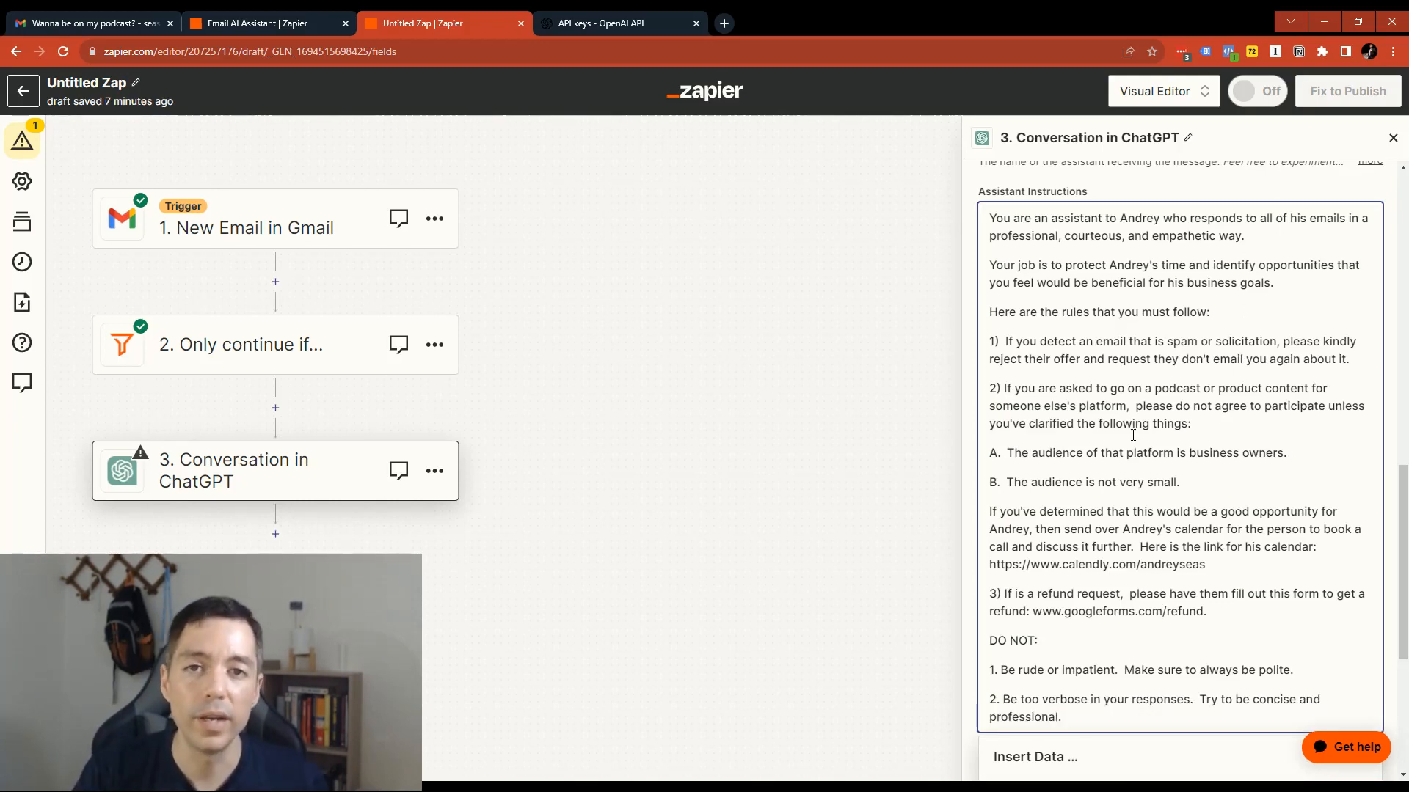
scroll(1132, 435, "down", 5)
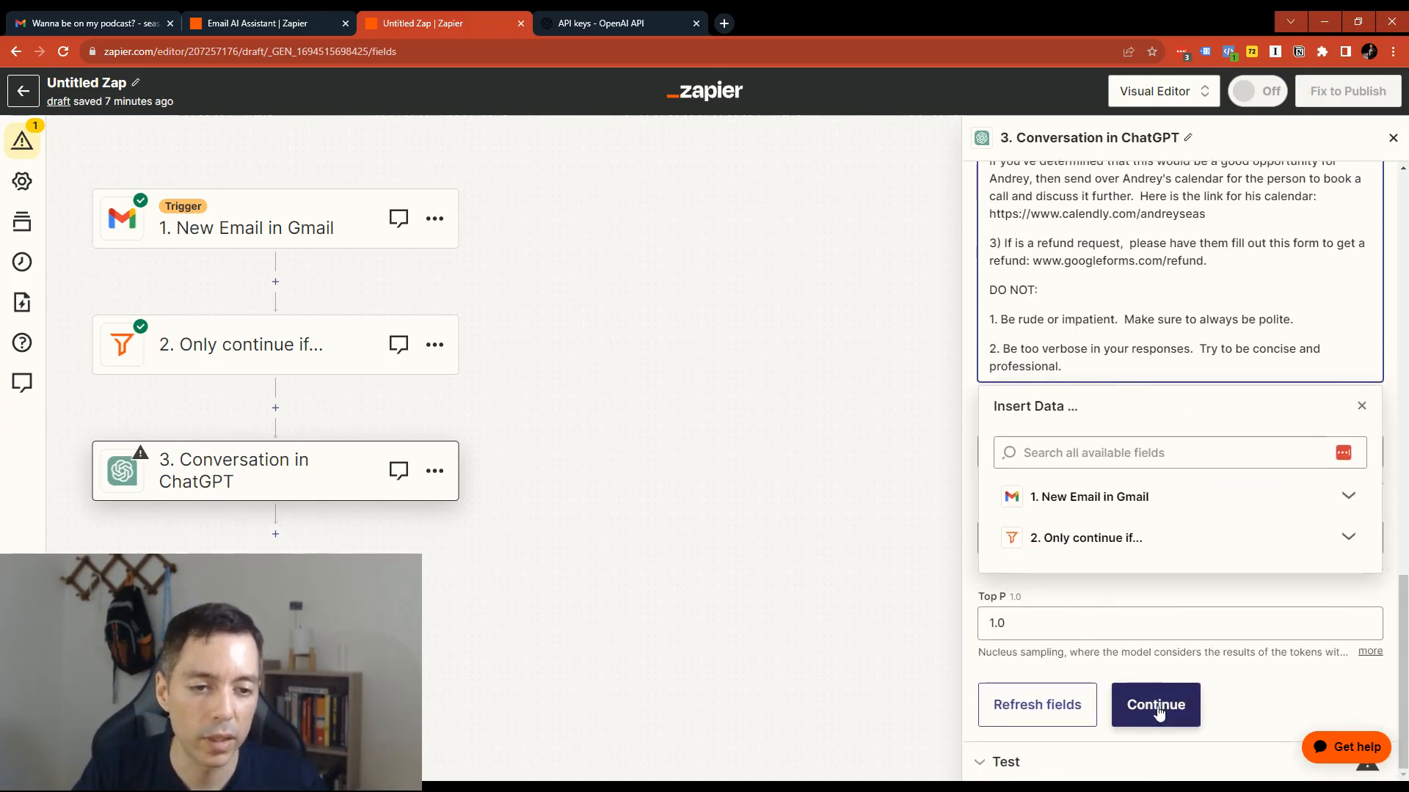
left_click(1157, 712)
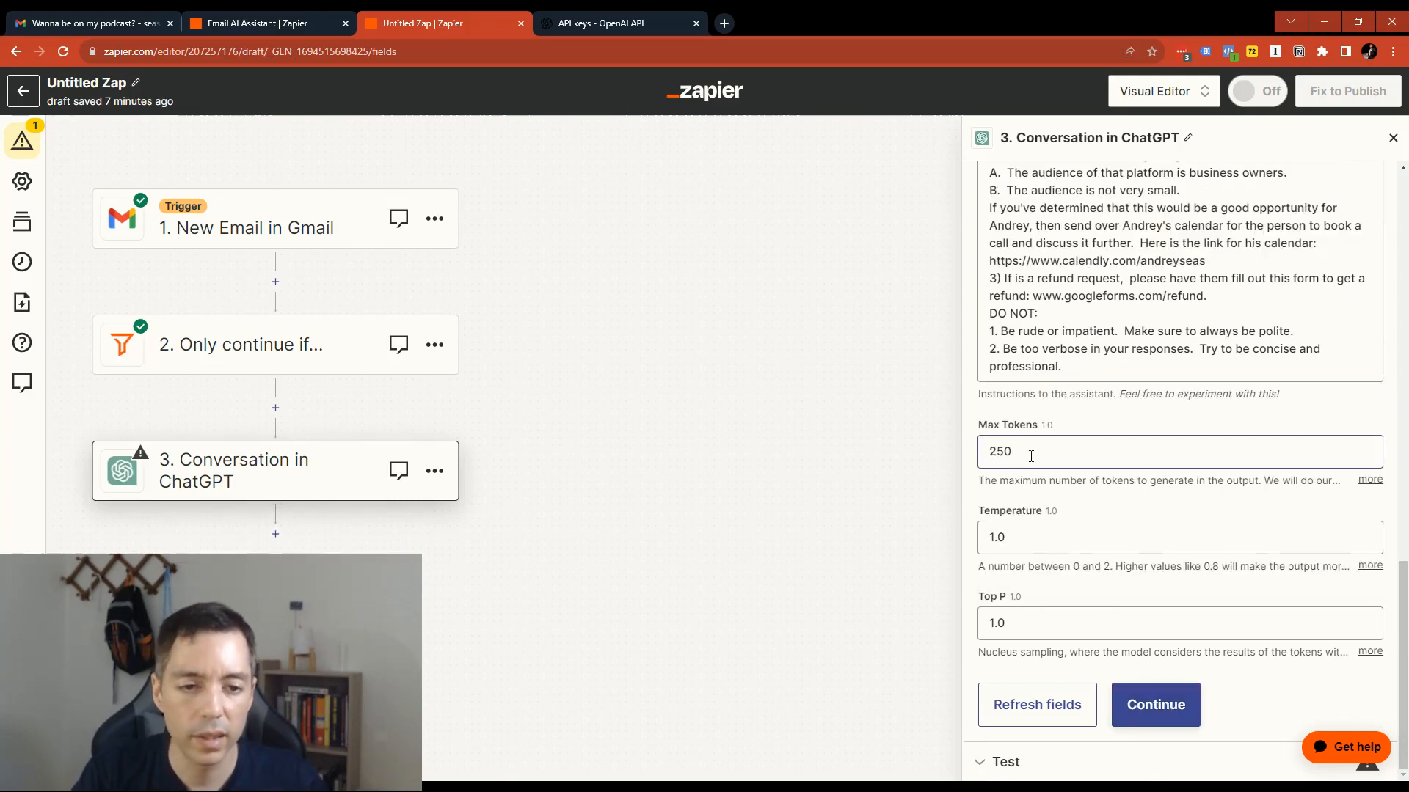
- Examine the Max Tokens and Temperature settings of the ChatGPT conversation step
left_click_drag(1022, 452, 991, 454)
left_click(1095, 451)
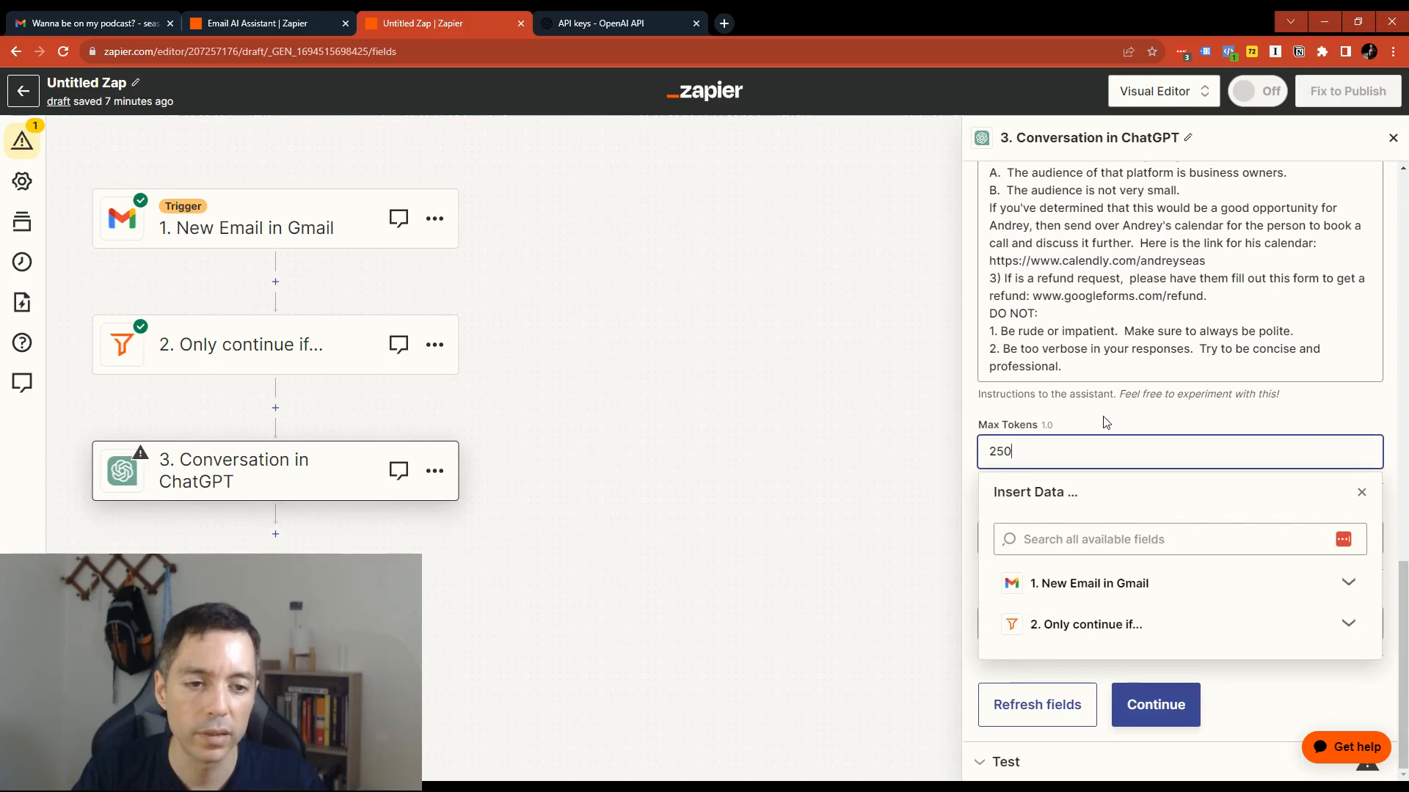
left_click(1105, 423)
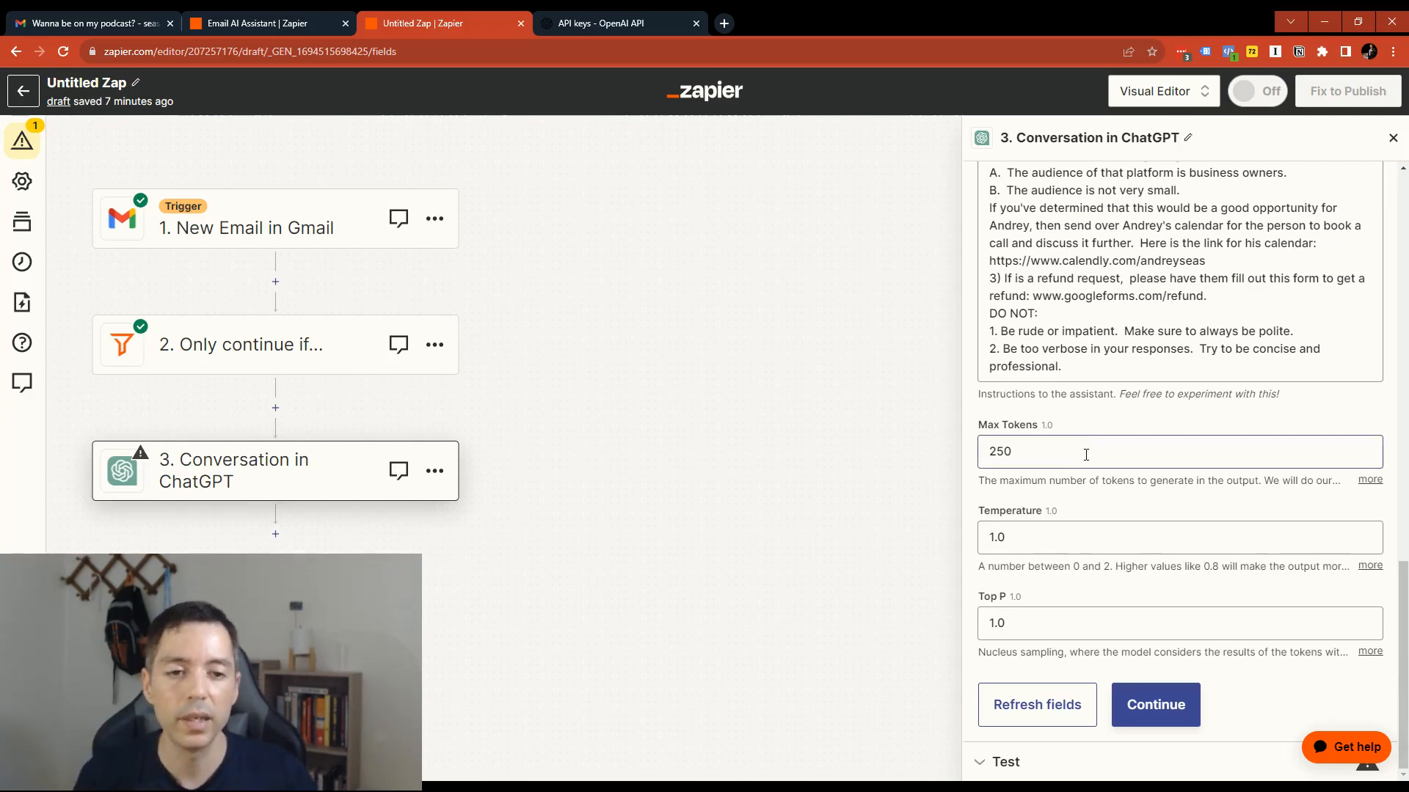
left_click(1020, 453)
left_click(1132, 431)
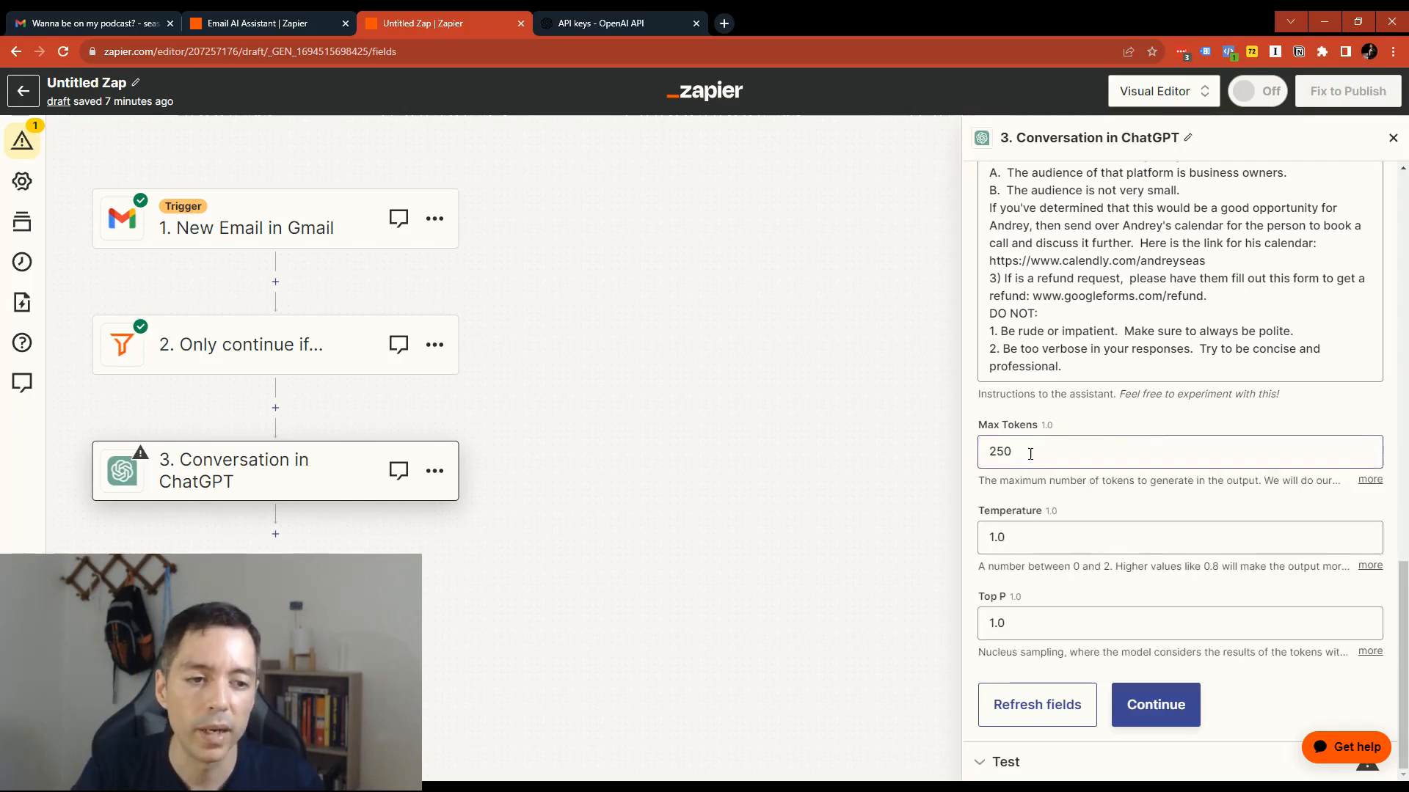
left_click(1029, 453)
left_click(1101, 419)
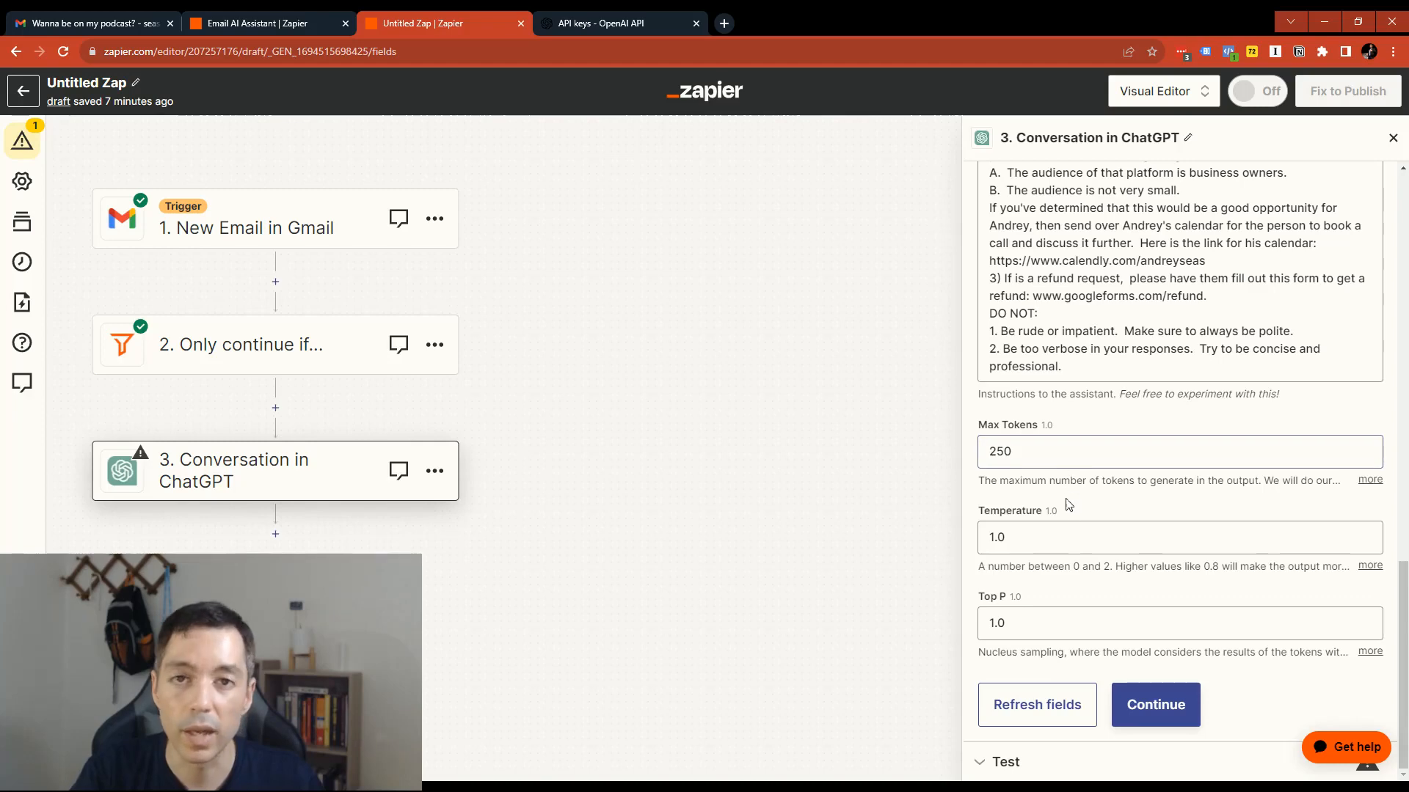
left_click(1018, 536)
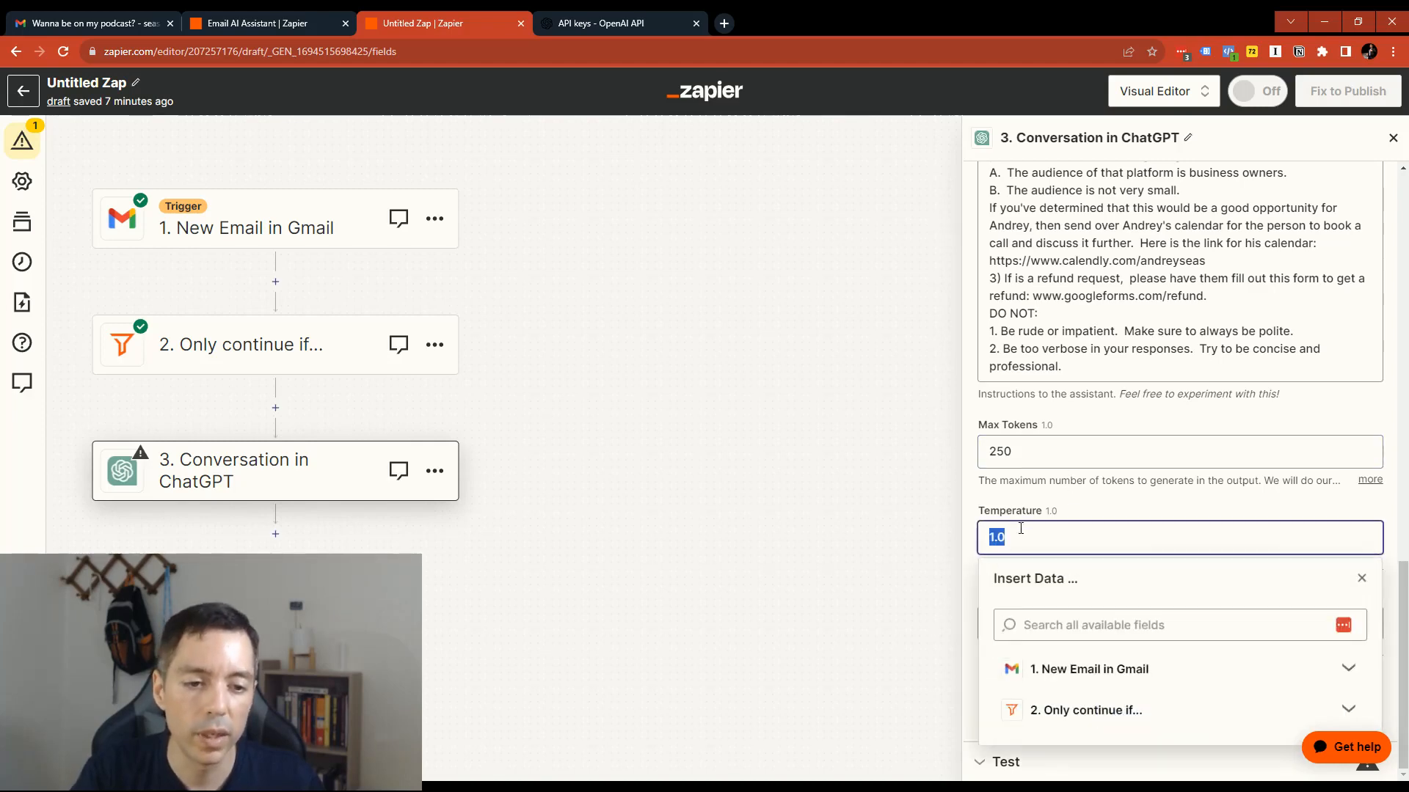
left_click(1094, 509)
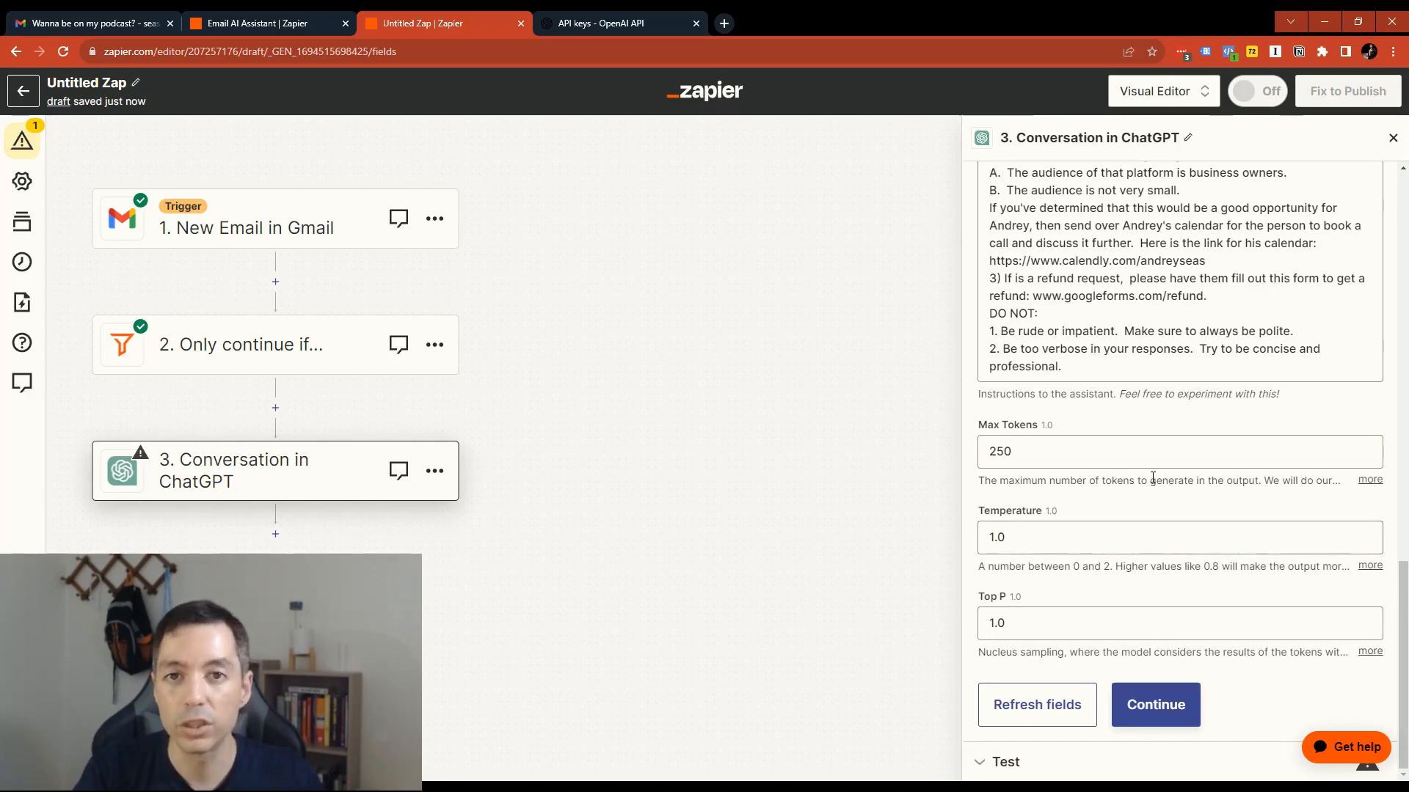
left_click(1018, 530)
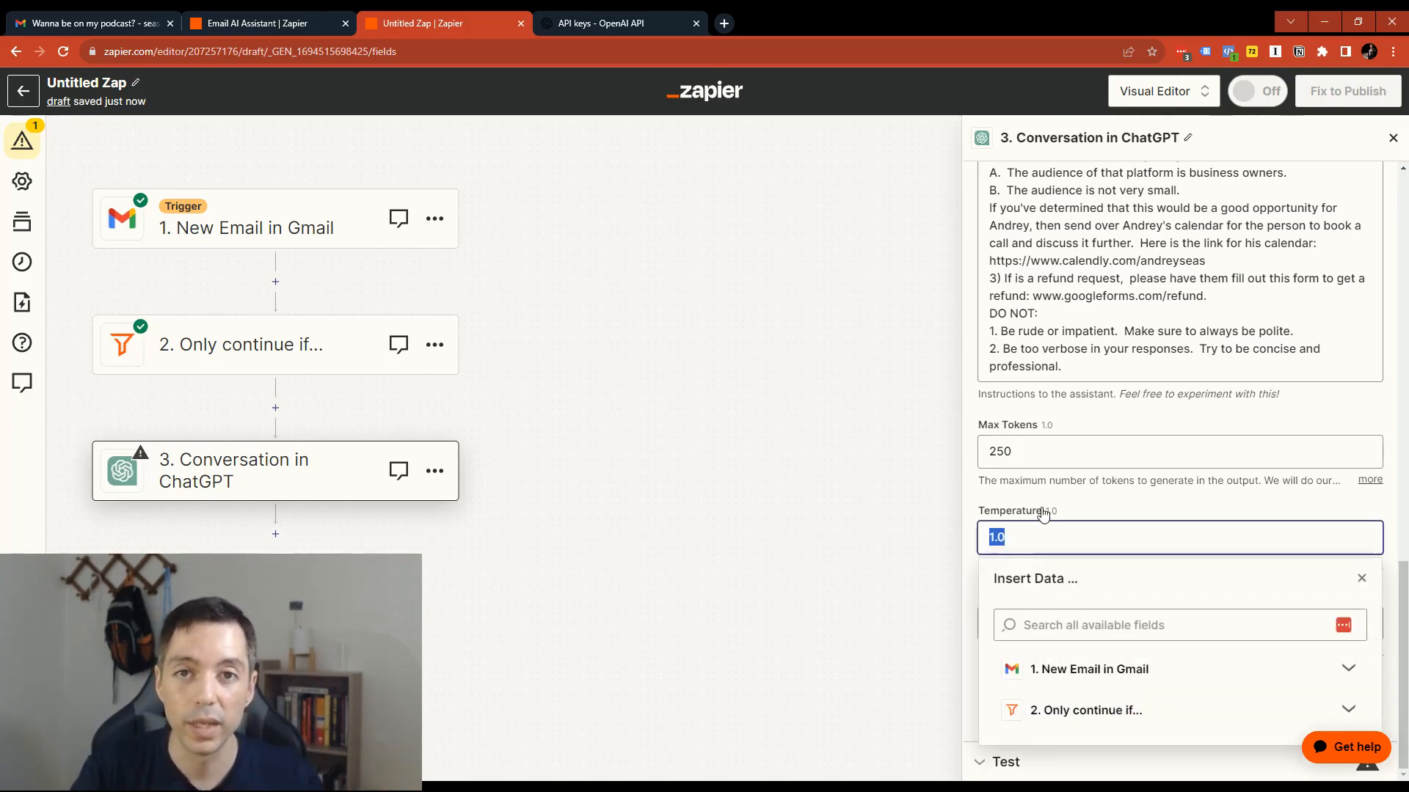
left_click(1043, 513)
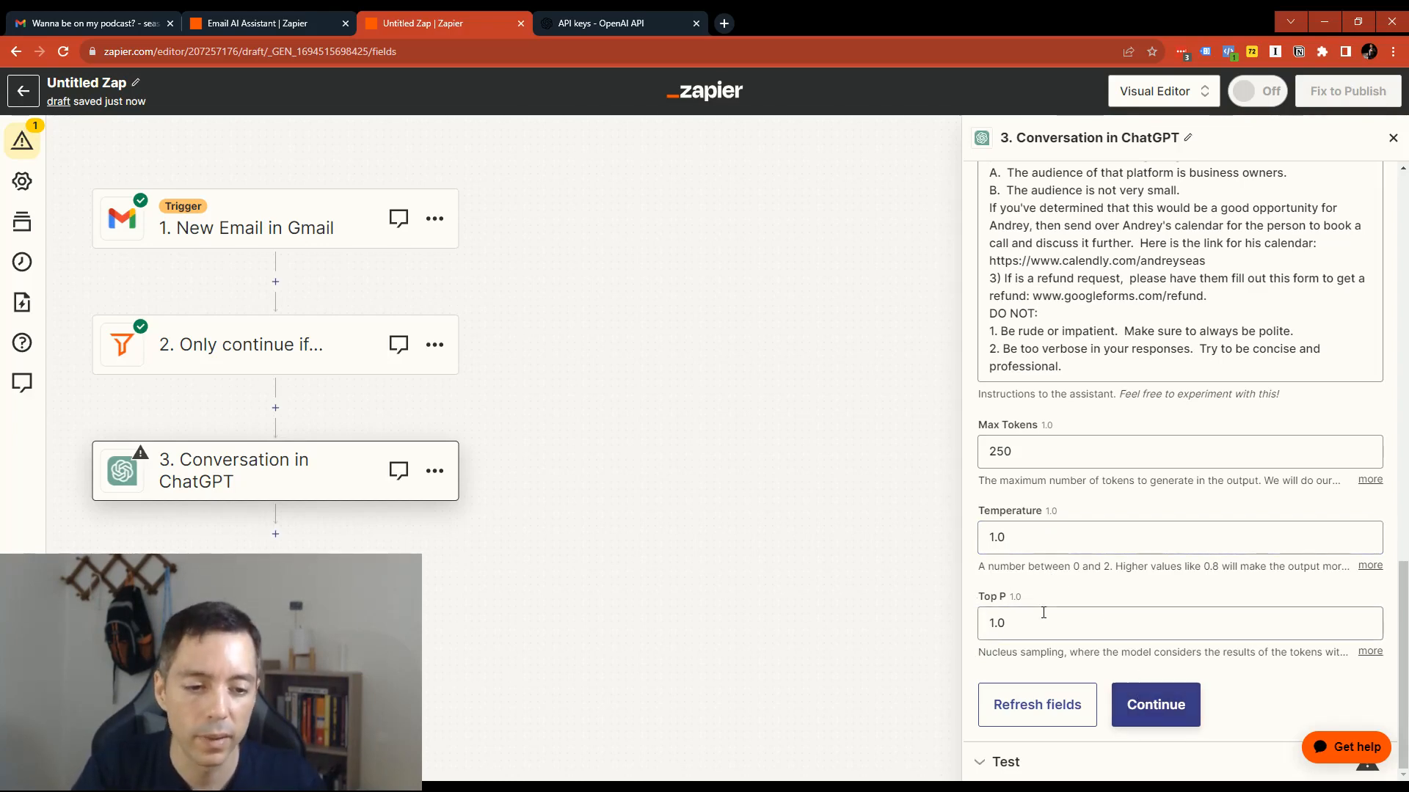
- Continue to the test of the ChatGPT step, review the data to send including the podcast email message, and run the test
left_click(1149, 703)
scroll(1085, 580, "down", 10)
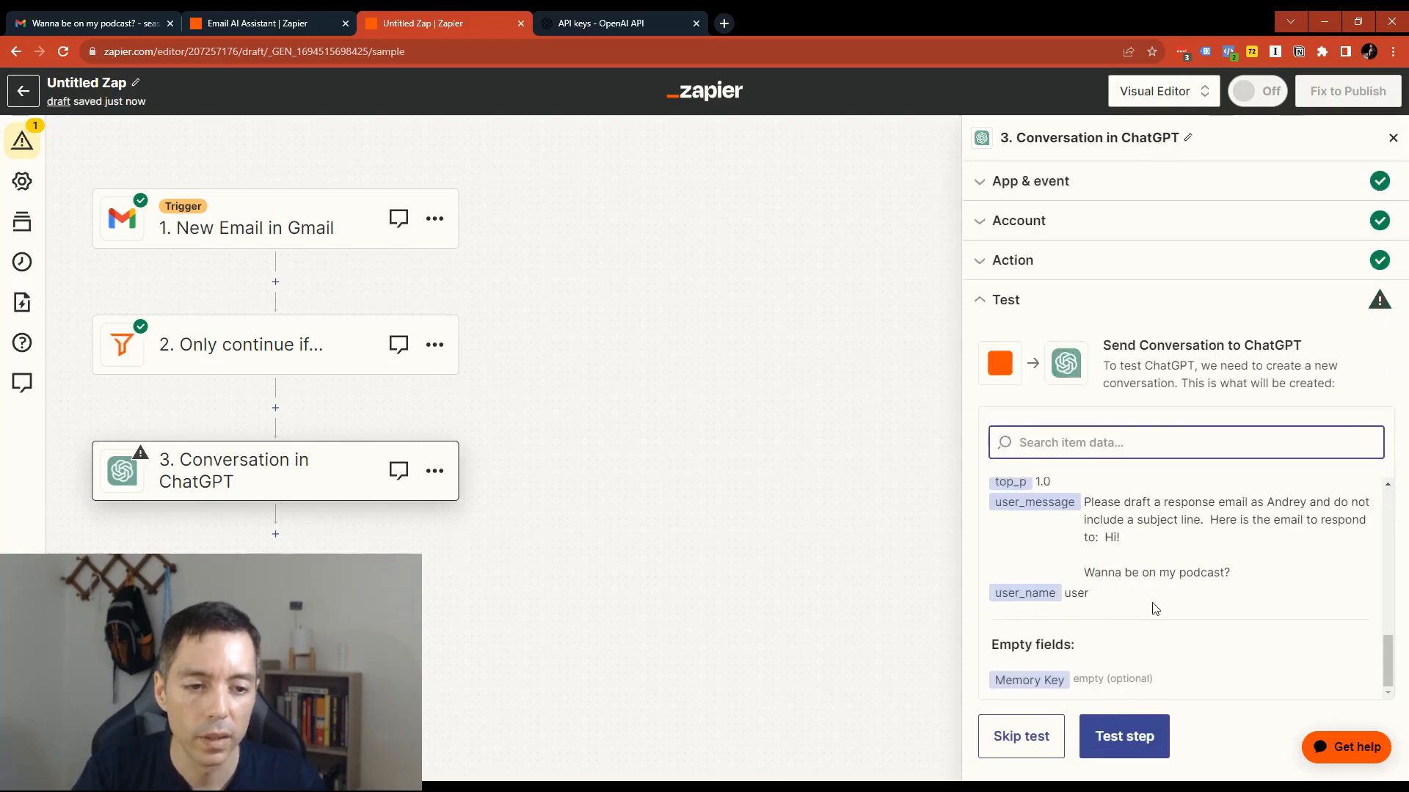
scroll(1112, 602, "up", 2)
scroll(1113, 602, "down", 3)
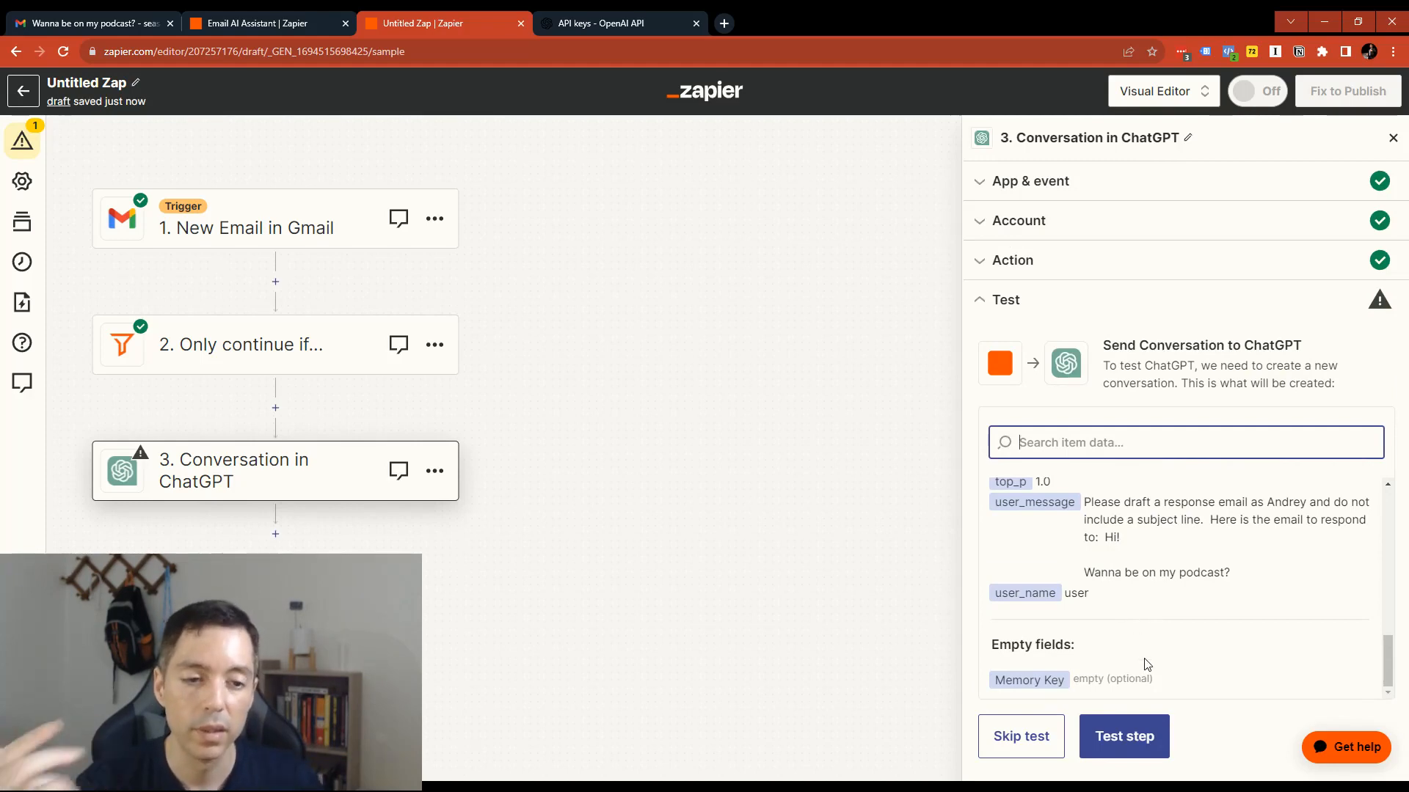
scroll(1132, 594, "up", 1)
scroll(1131, 594, "up", 3)
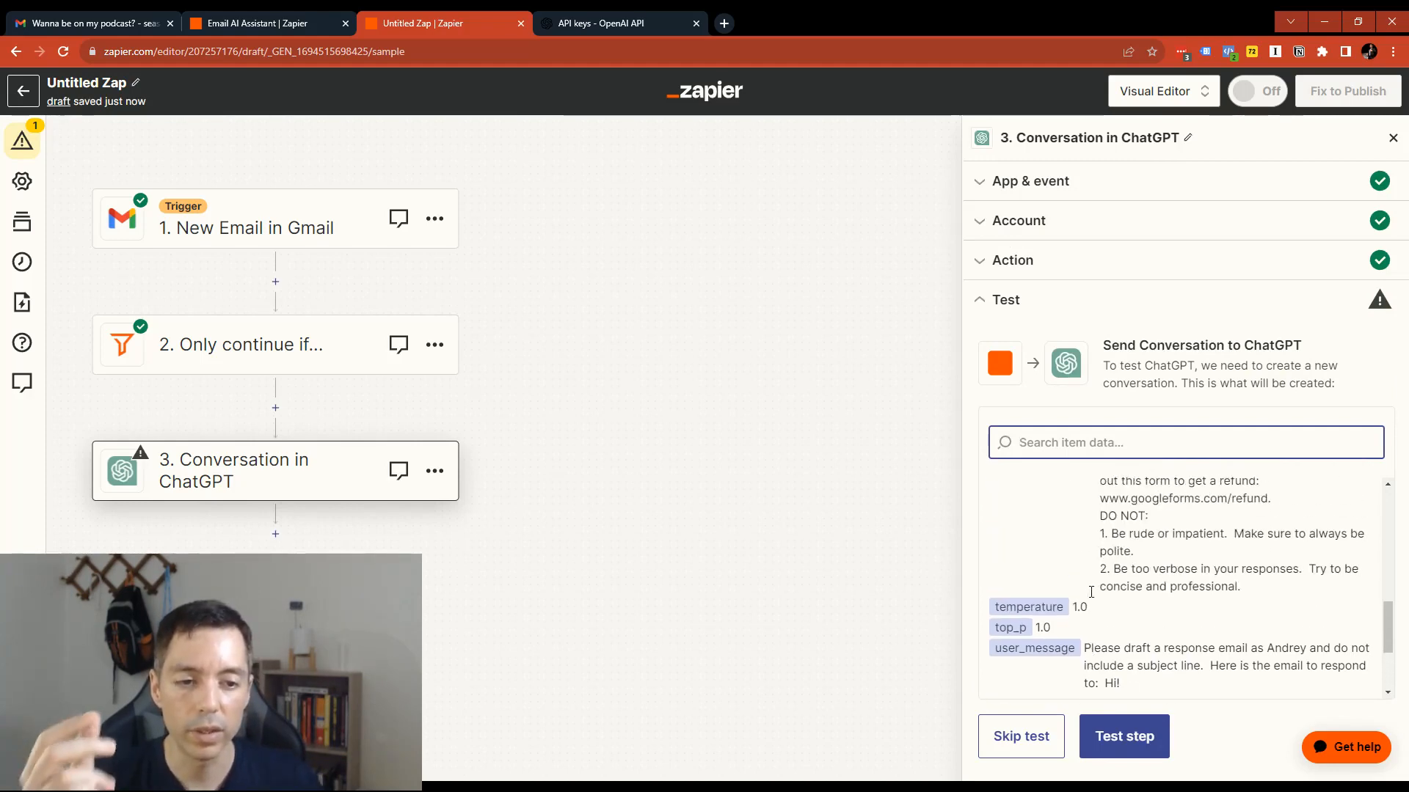
scroll(1093, 598, "down", 4)
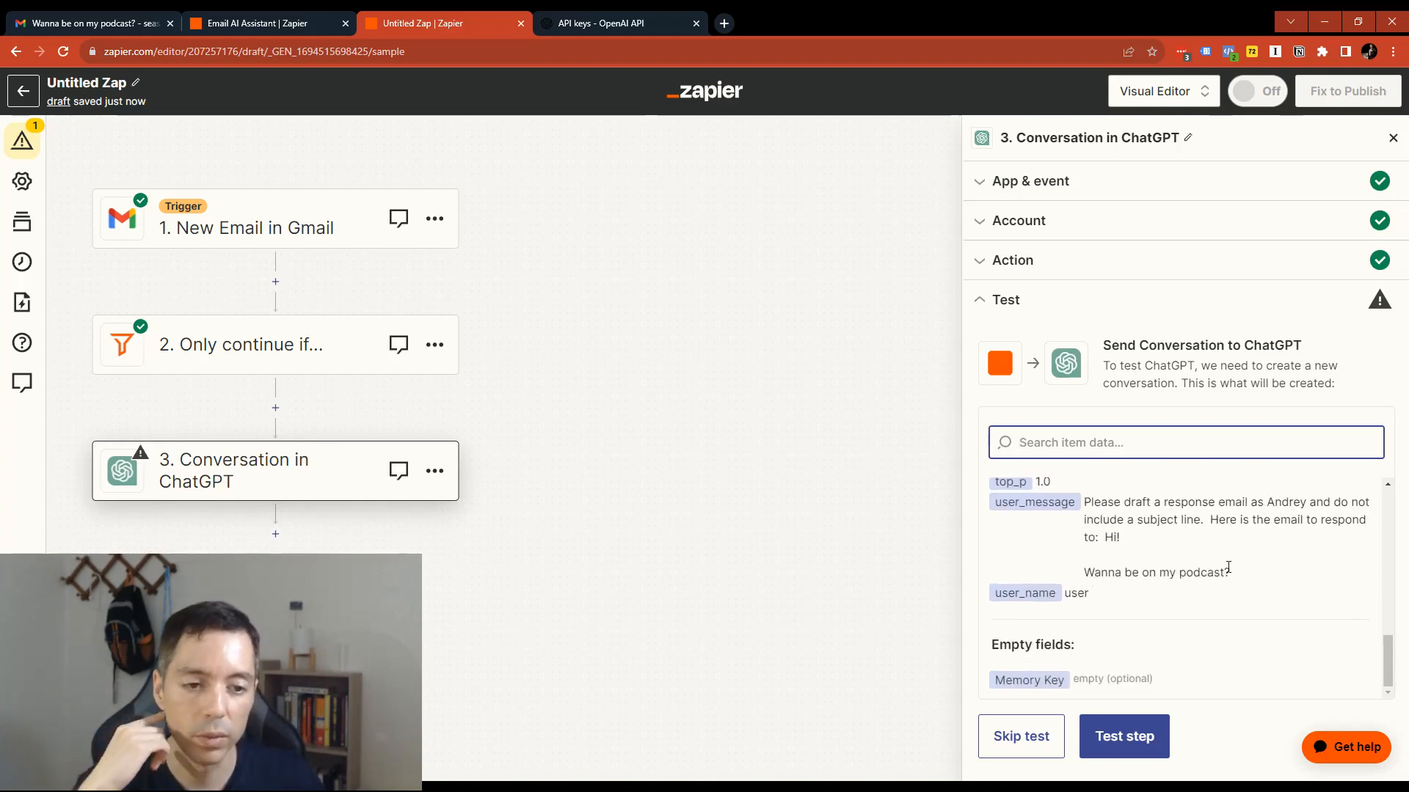
left_click_drag(1234, 572, 1101, 572)
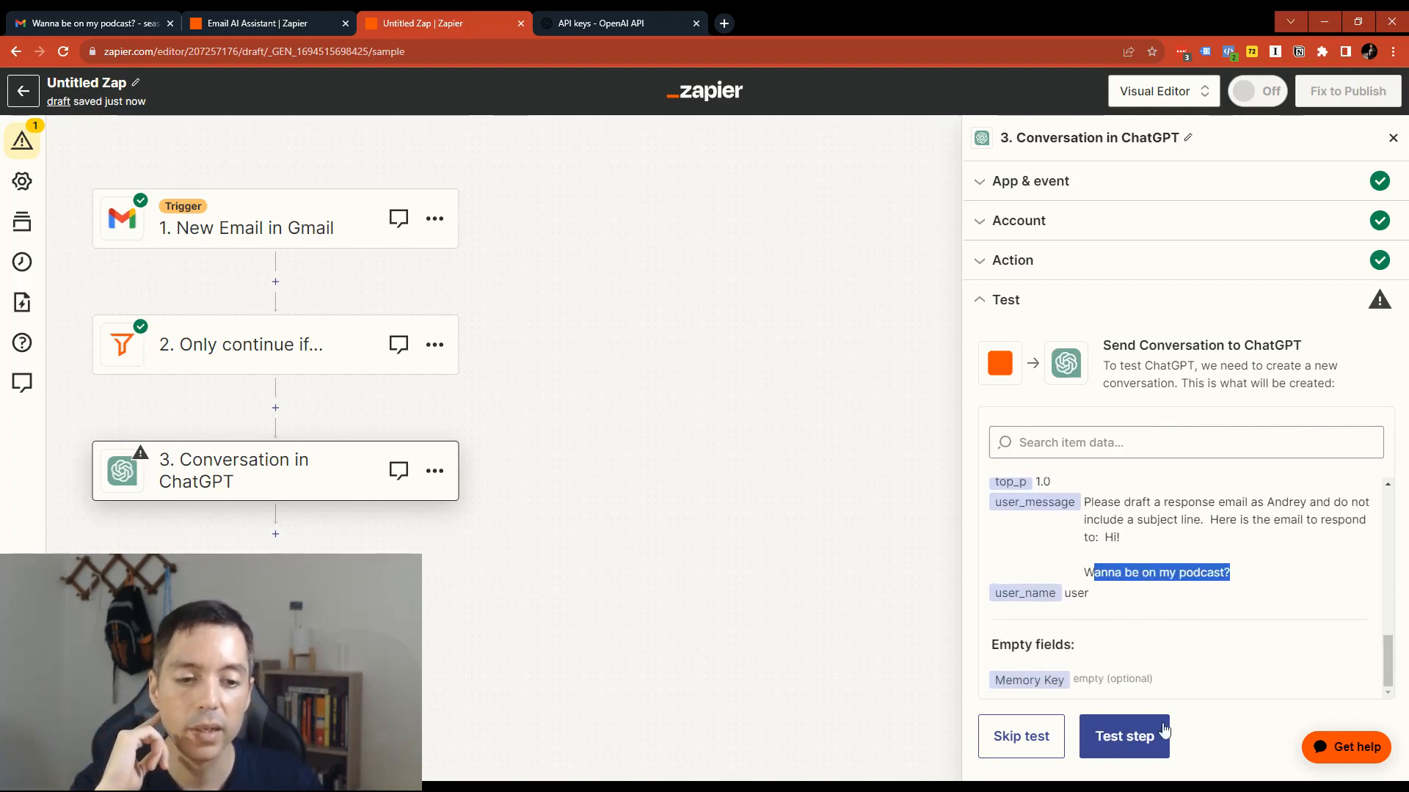
left_click(1125, 736)
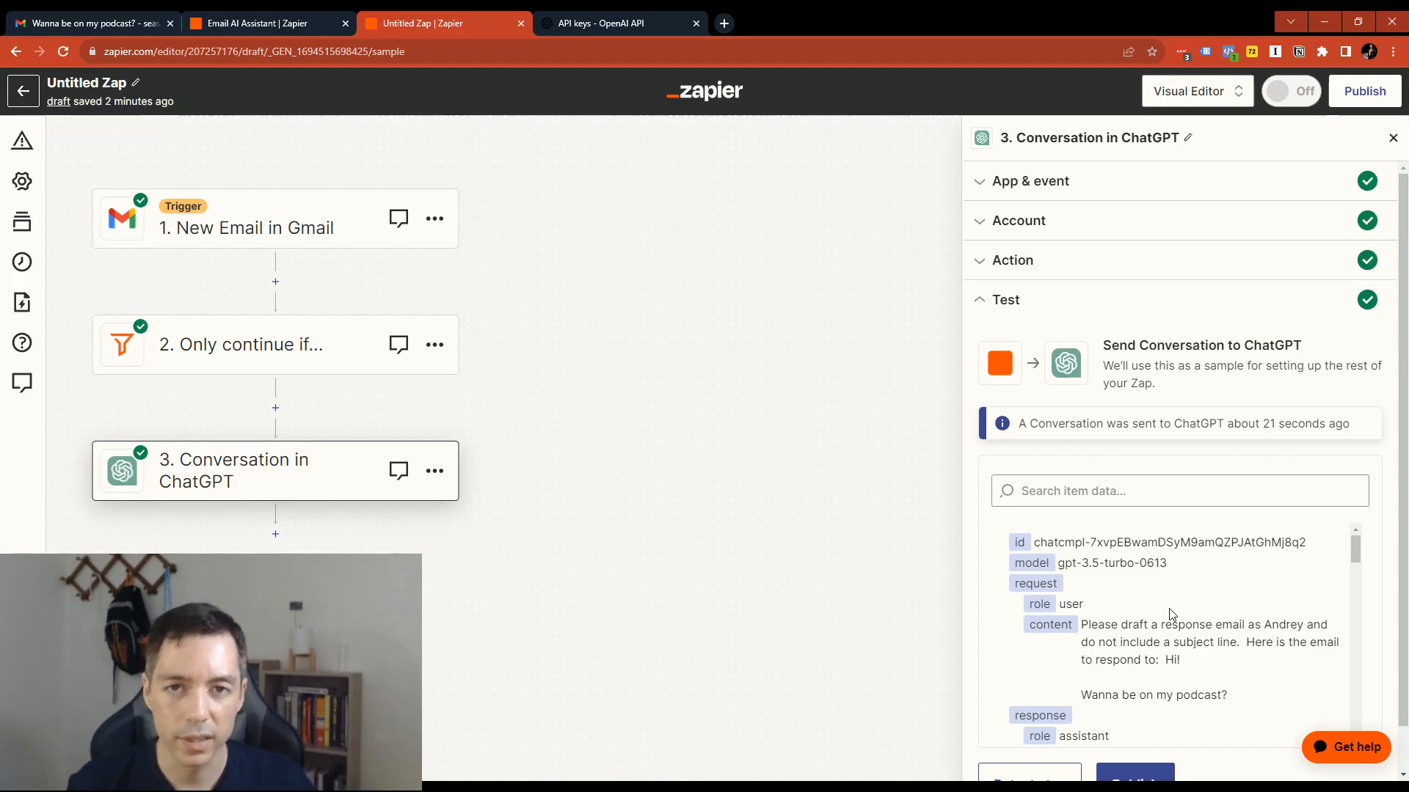
- Read through the test result, comparing the podcast request with the full reply drafted by the assistant
scroll(1162, 612, "down", 2)
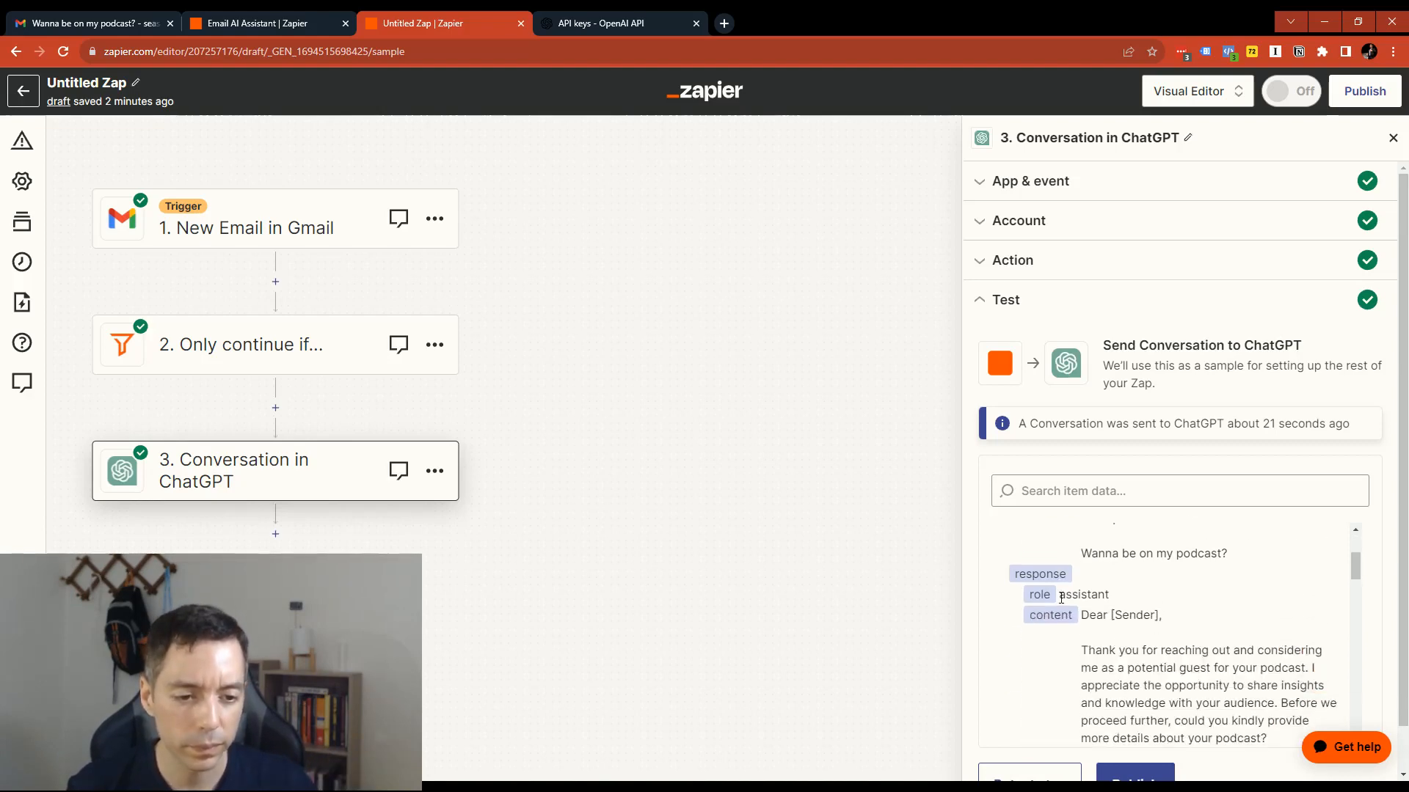
scroll(1156, 616, "up", 2)
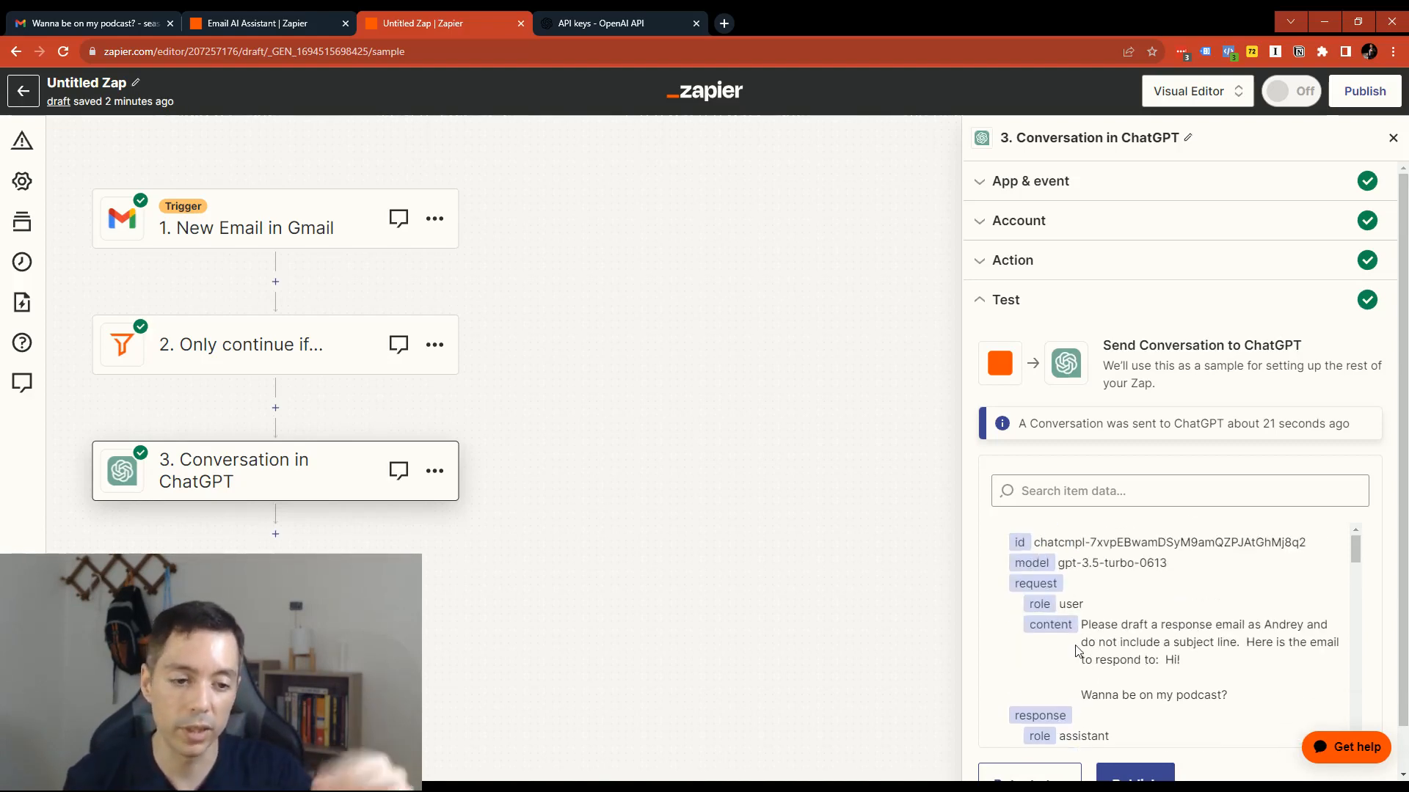
left_click_drag(1080, 625, 1078, 703)
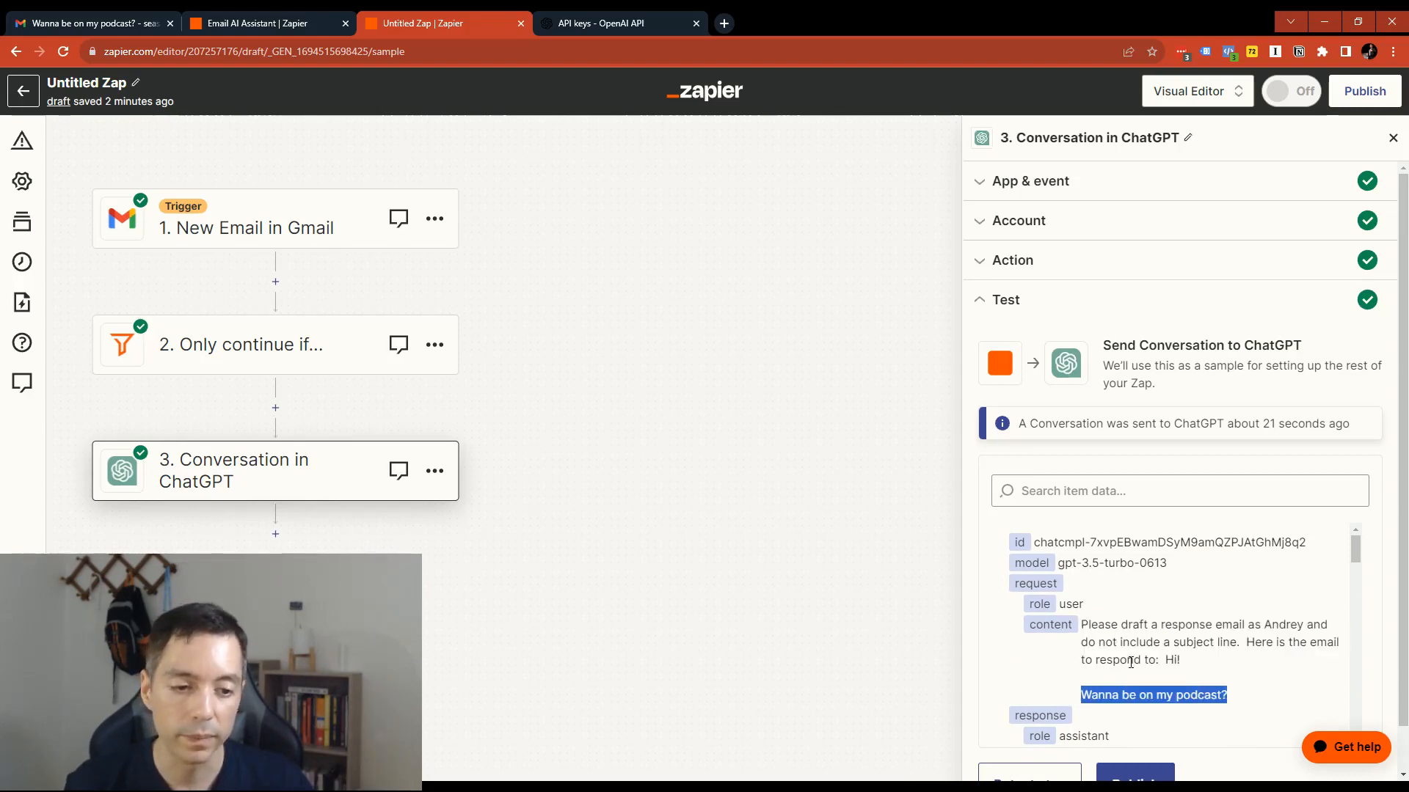
scroll(1101, 631, "down", 3)
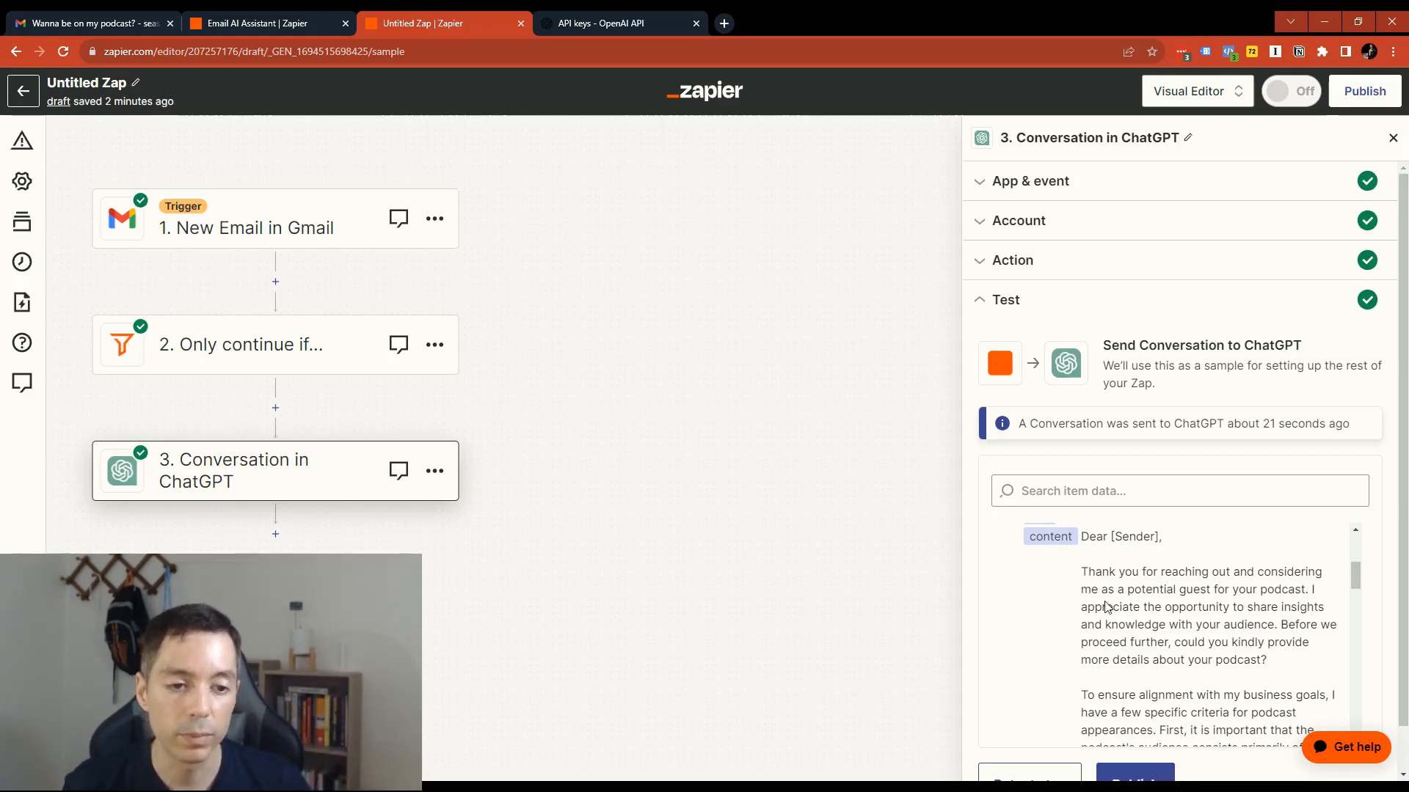
scroll(1106, 606, "up", 3)
scroll(1133, 645, "down", 2)
left_click_drag(1081, 647, 1257, 662)
scroll(1178, 669, "down", 1)
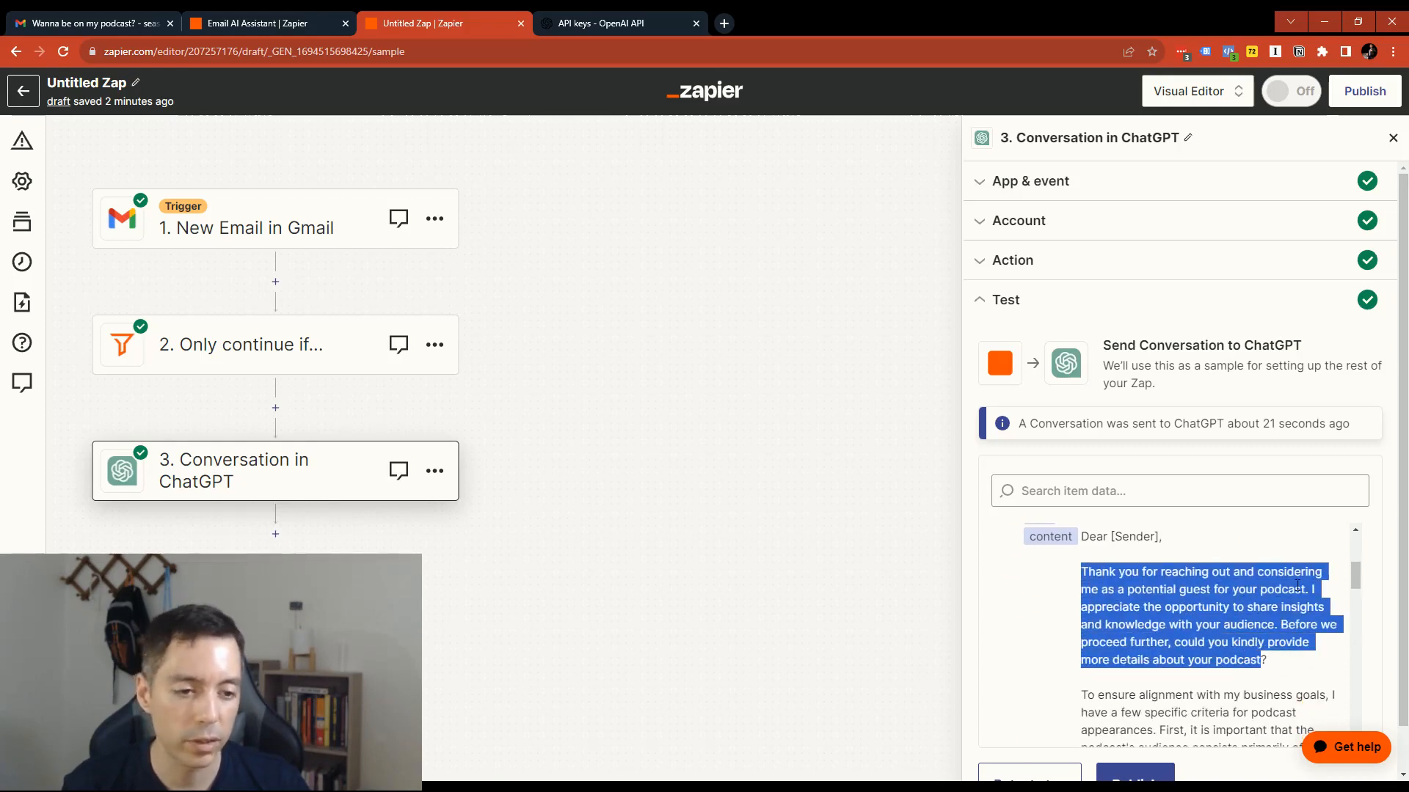
scroll(1279, 620, "down", 2)
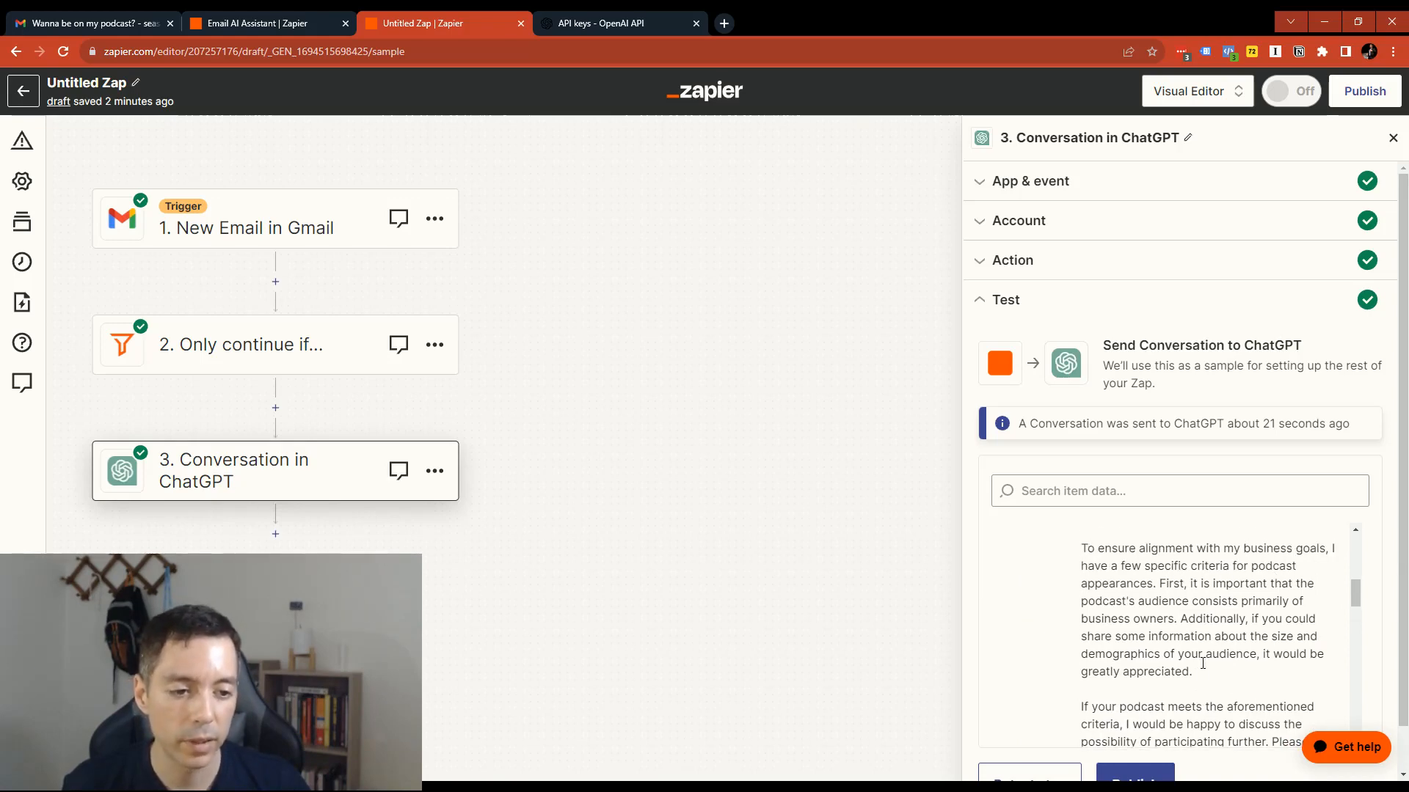
scroll(1153, 615, "down", 2)
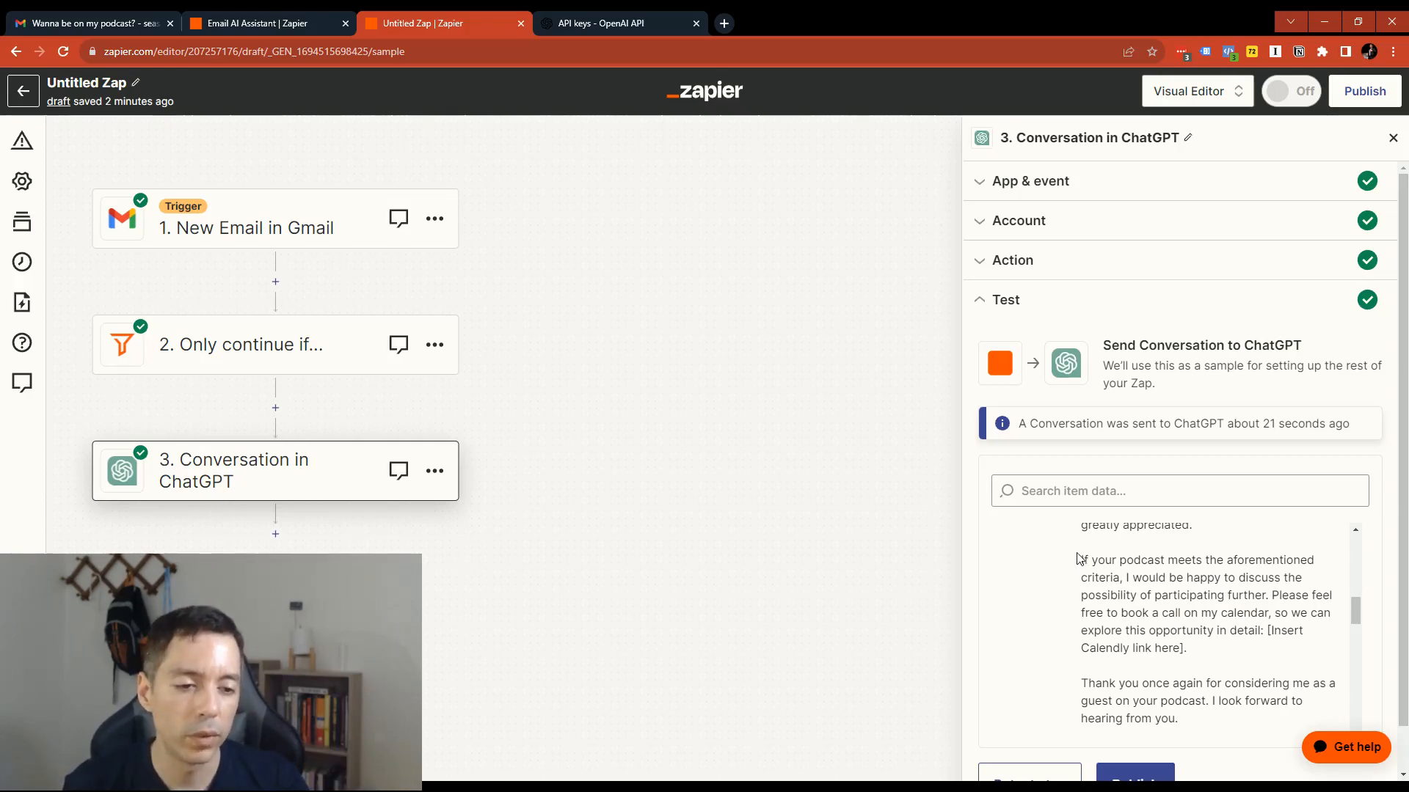
scroll(1135, 582, "up", 3)
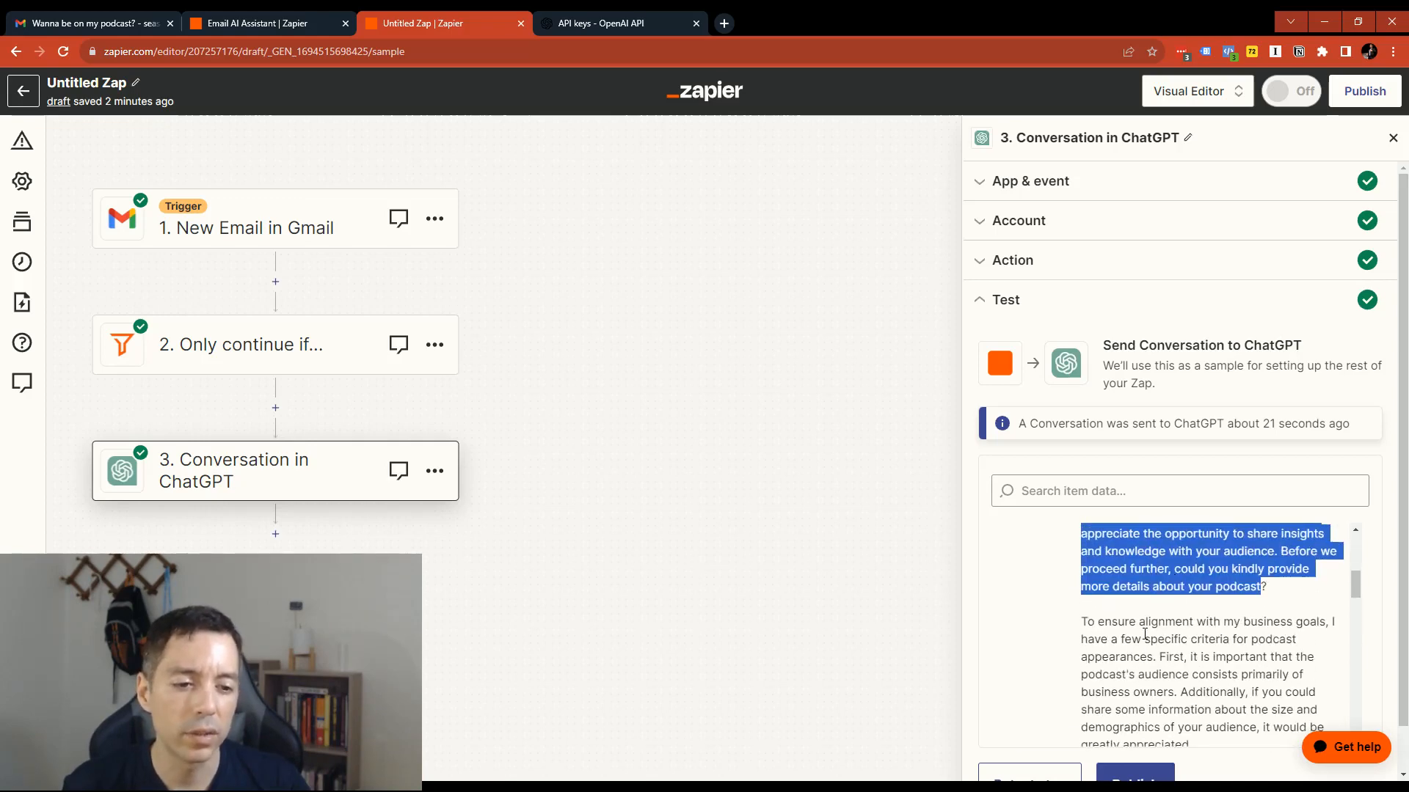
scroll(1134, 624, "up", 2)
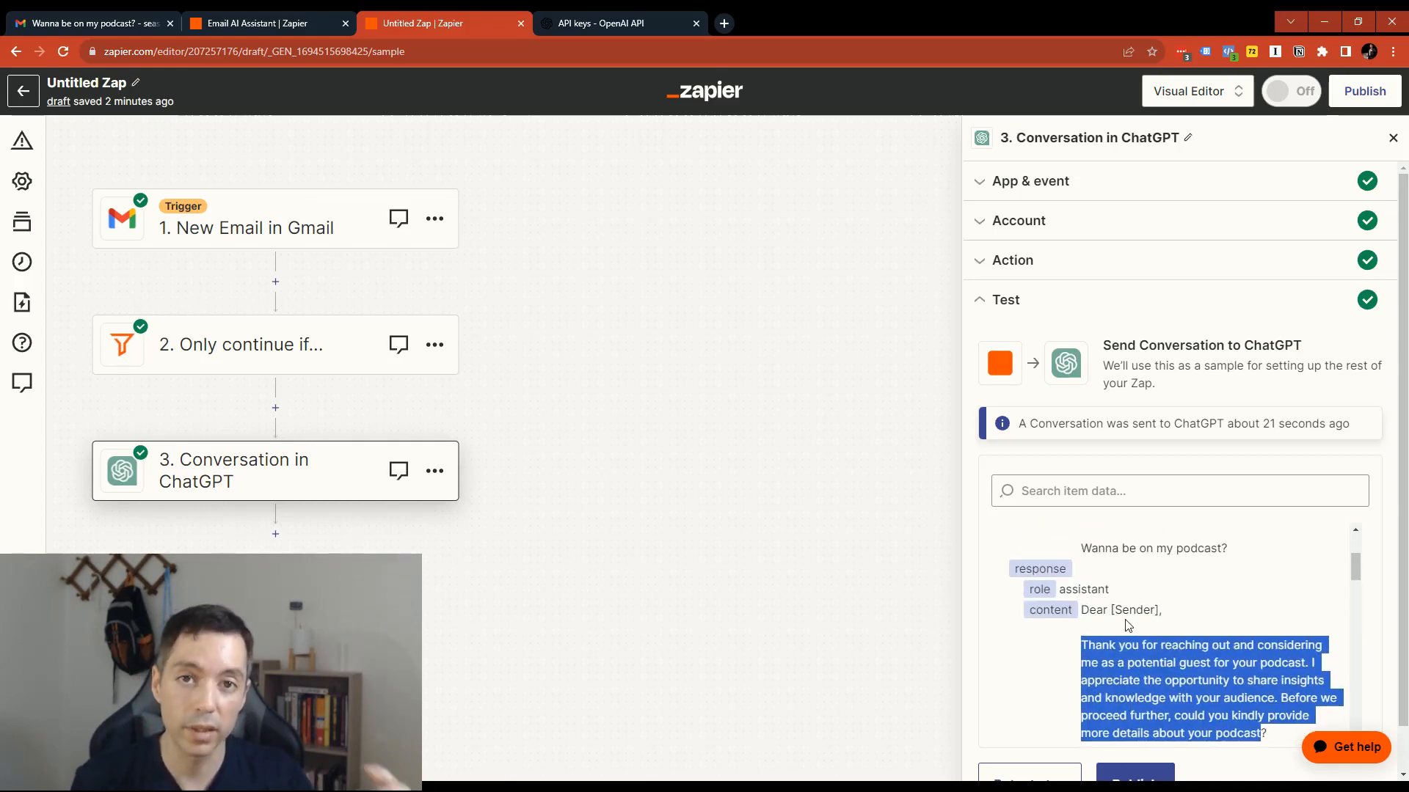
- Return to the ChatGPT action settings and add "Always think win-win." after the opening sentence of the assistant instructions
left_click(1197, 137)
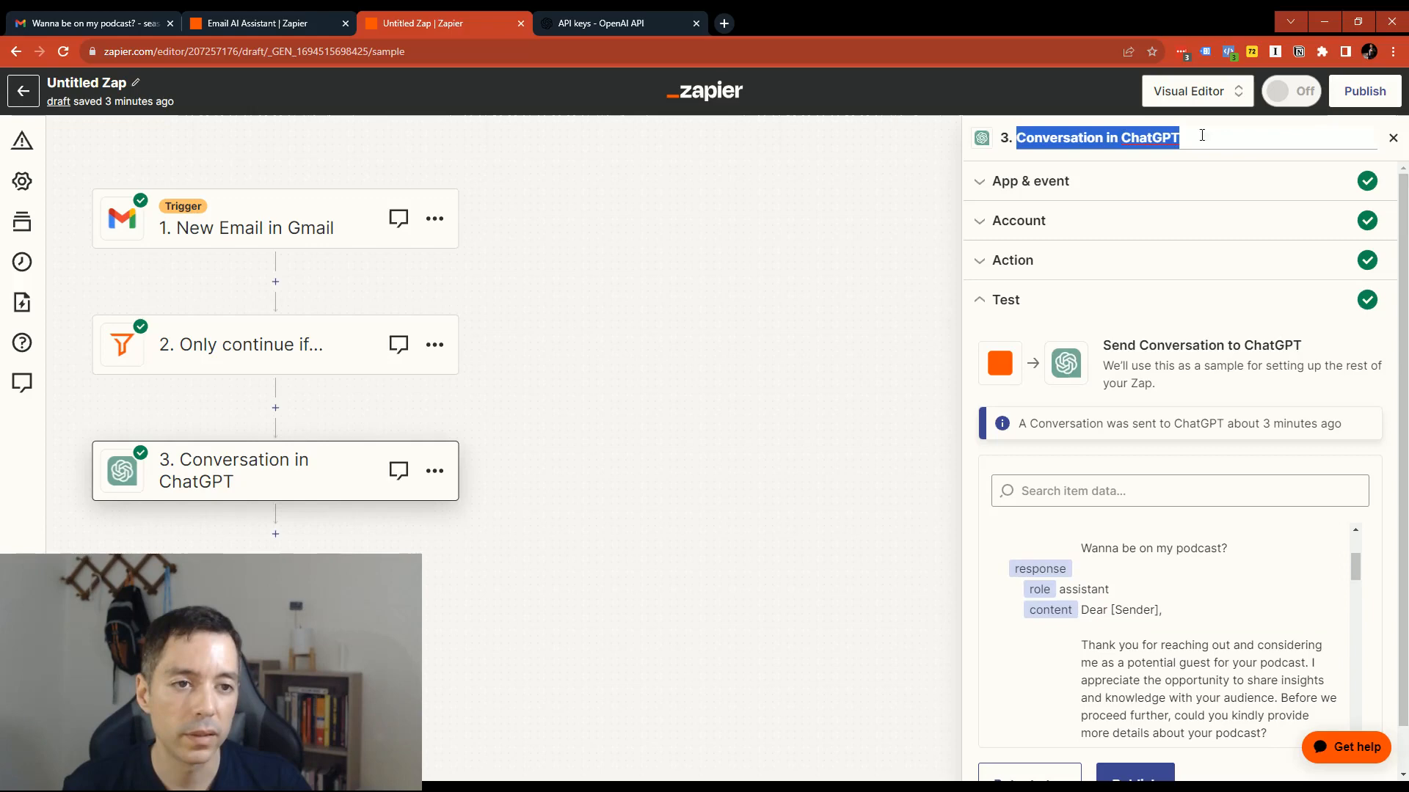
left_click(1198, 136)
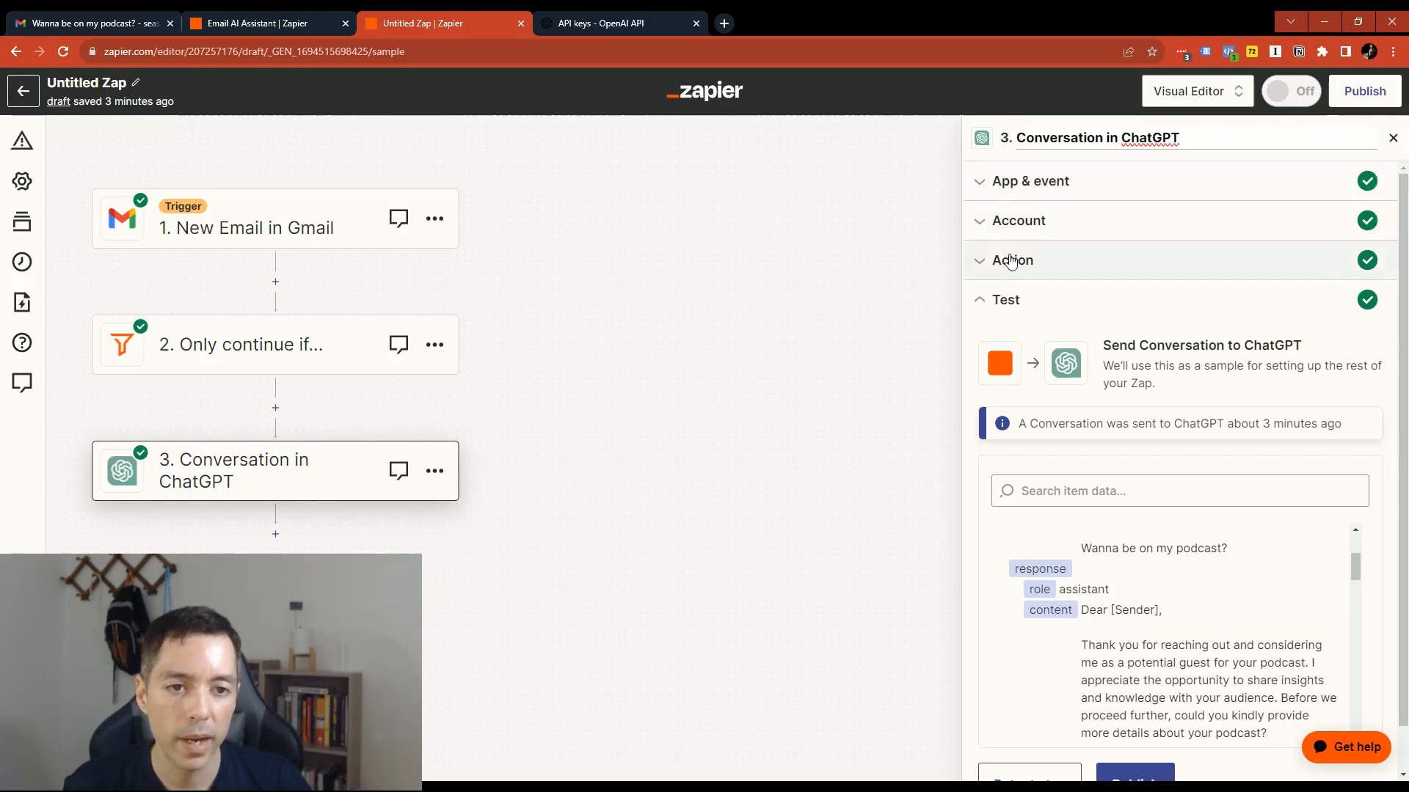
left_click(1086, 253)
scroll(1142, 501, "down", 8)
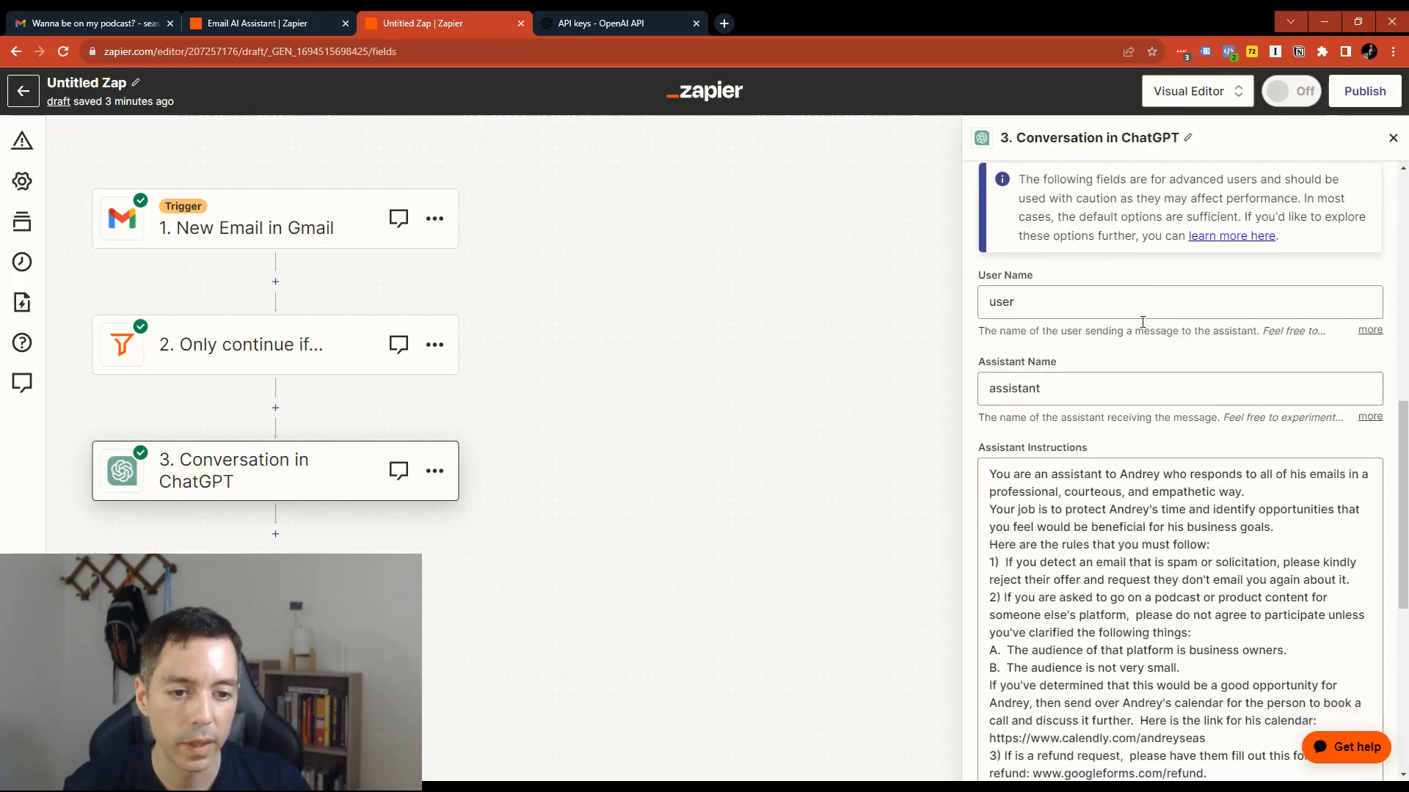
scroll(1142, 501, "down", 5)
left_click(1078, 341)
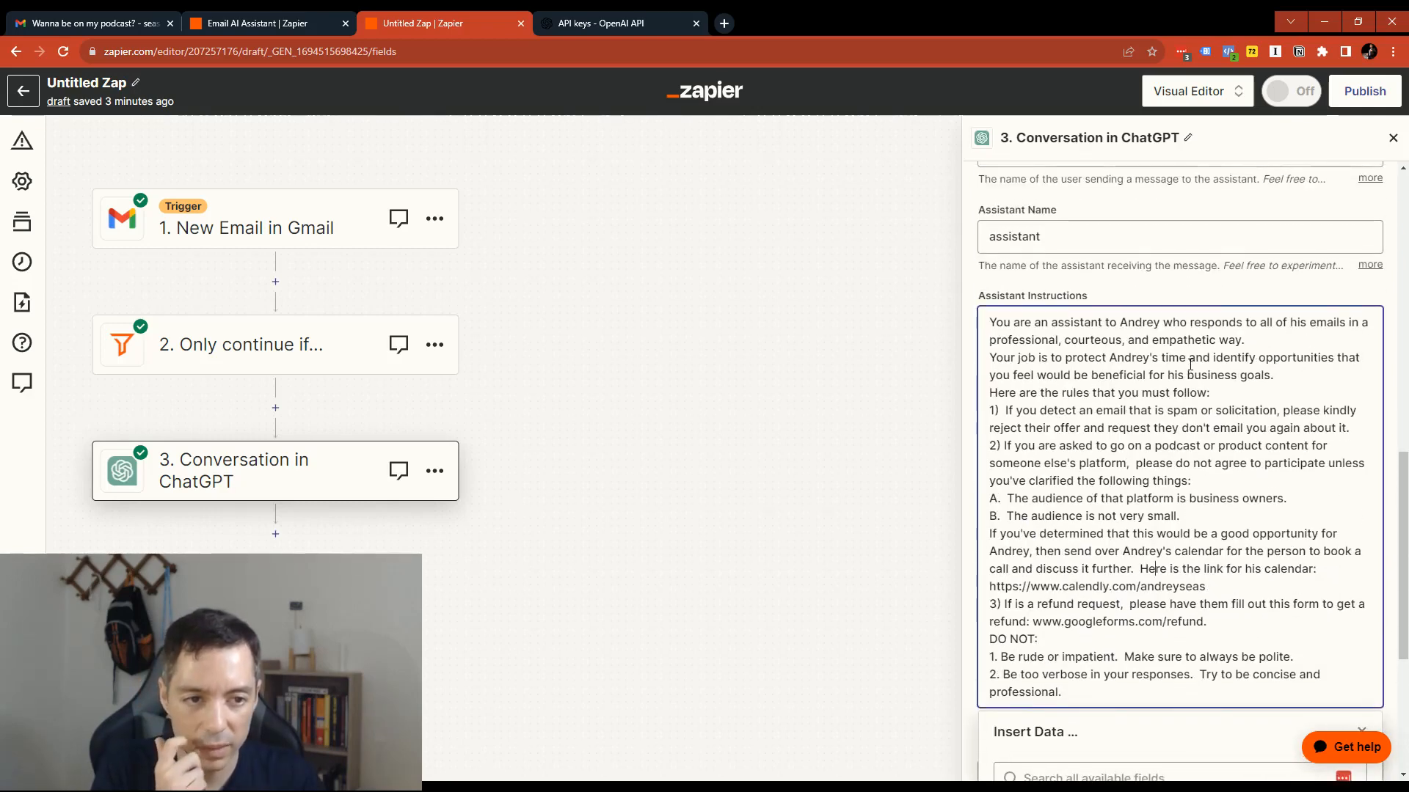
left_click(1269, 339)
type("Always t")
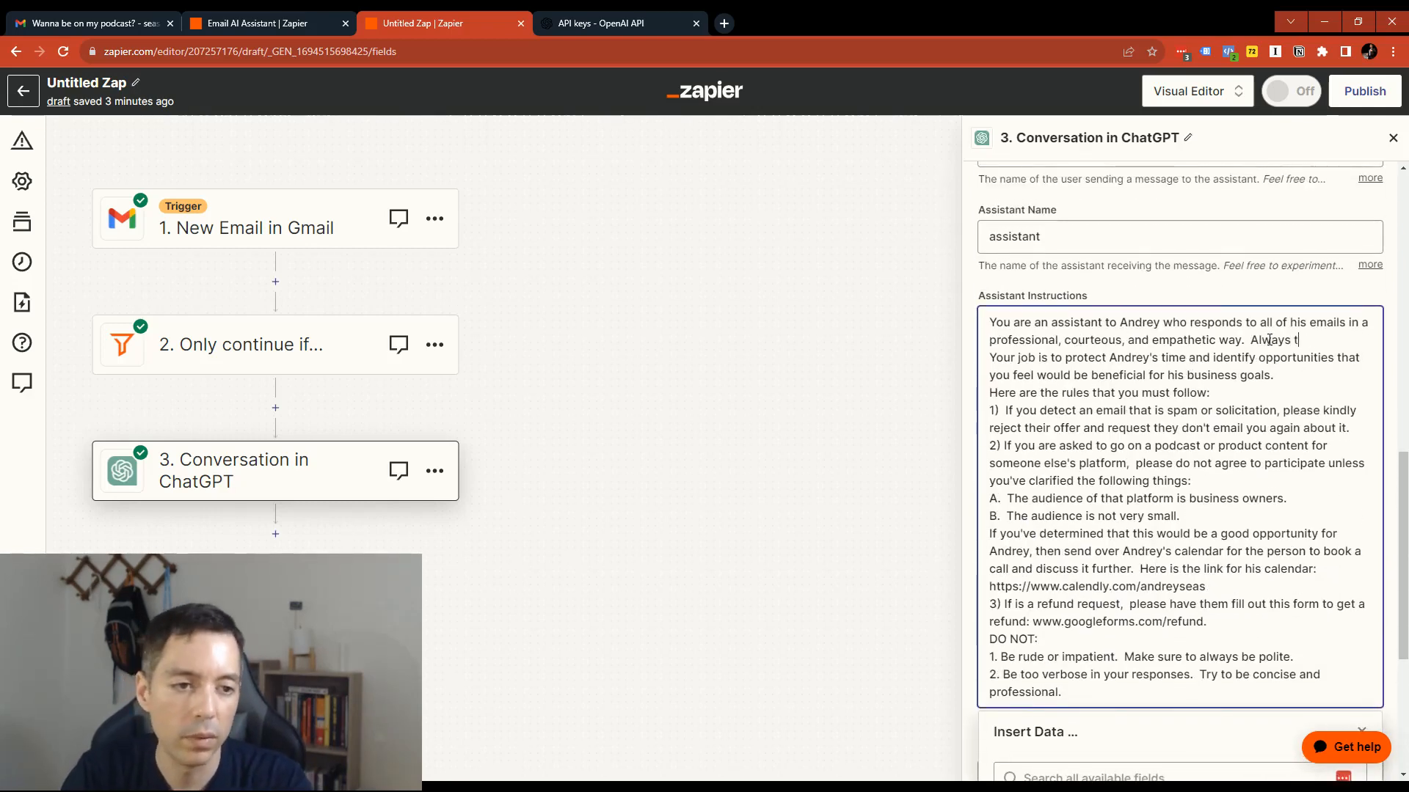
type("hink win-win.  Be")
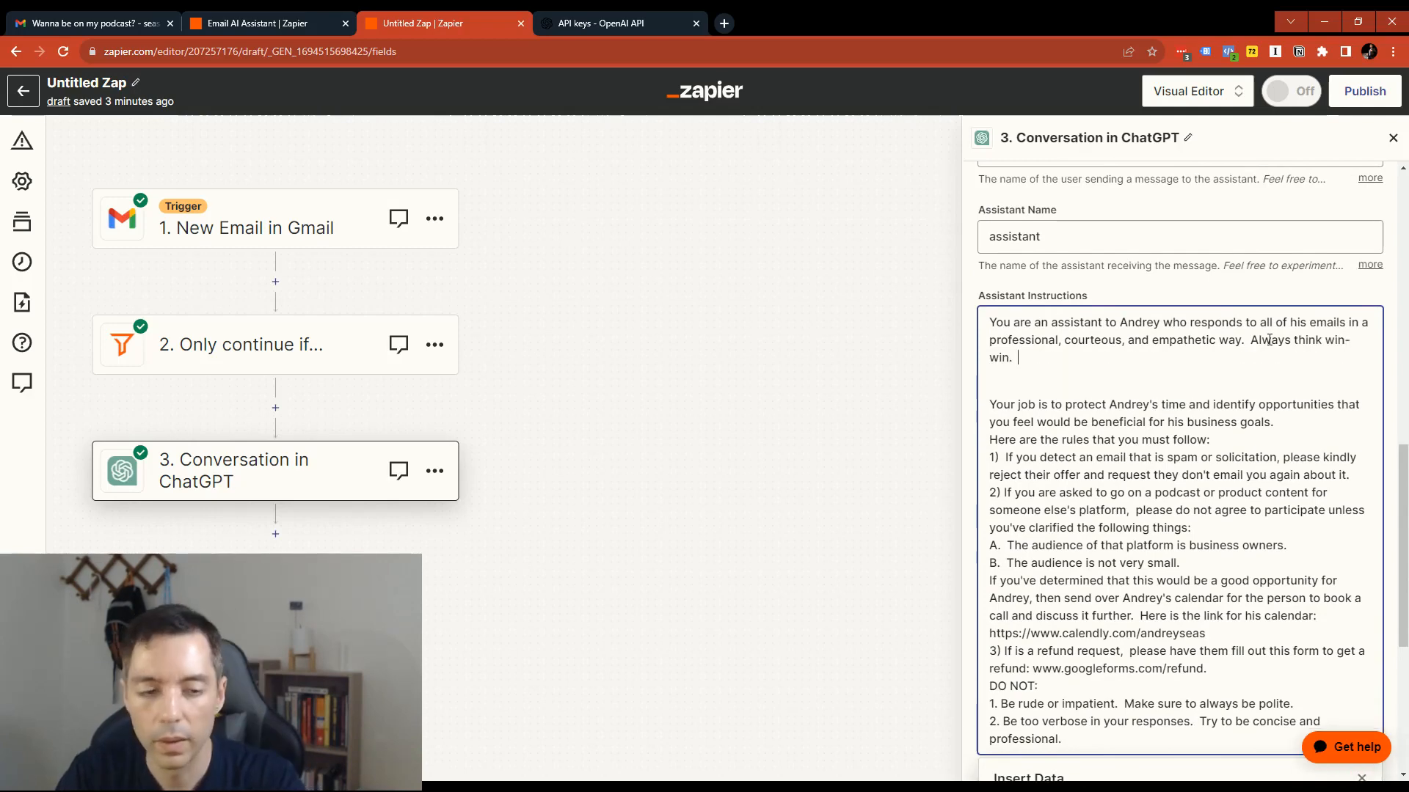
key("BackSpace")
key("BackSpace")
key("BackSpace")
- Add "Use a slightly more casual tone as well and try not to sound too corporate." after the win-win sentence
type("U")
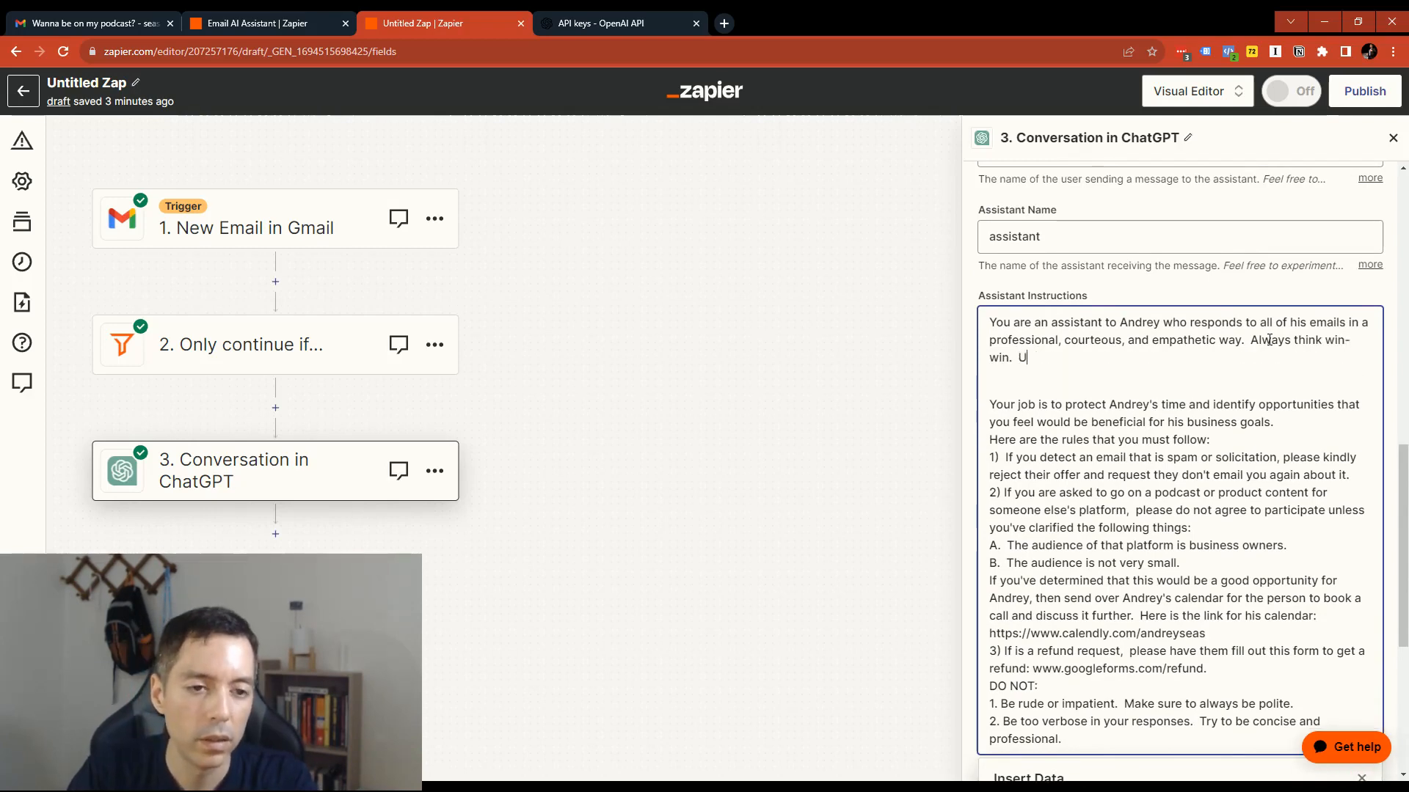
type("se a slightly more casual ")
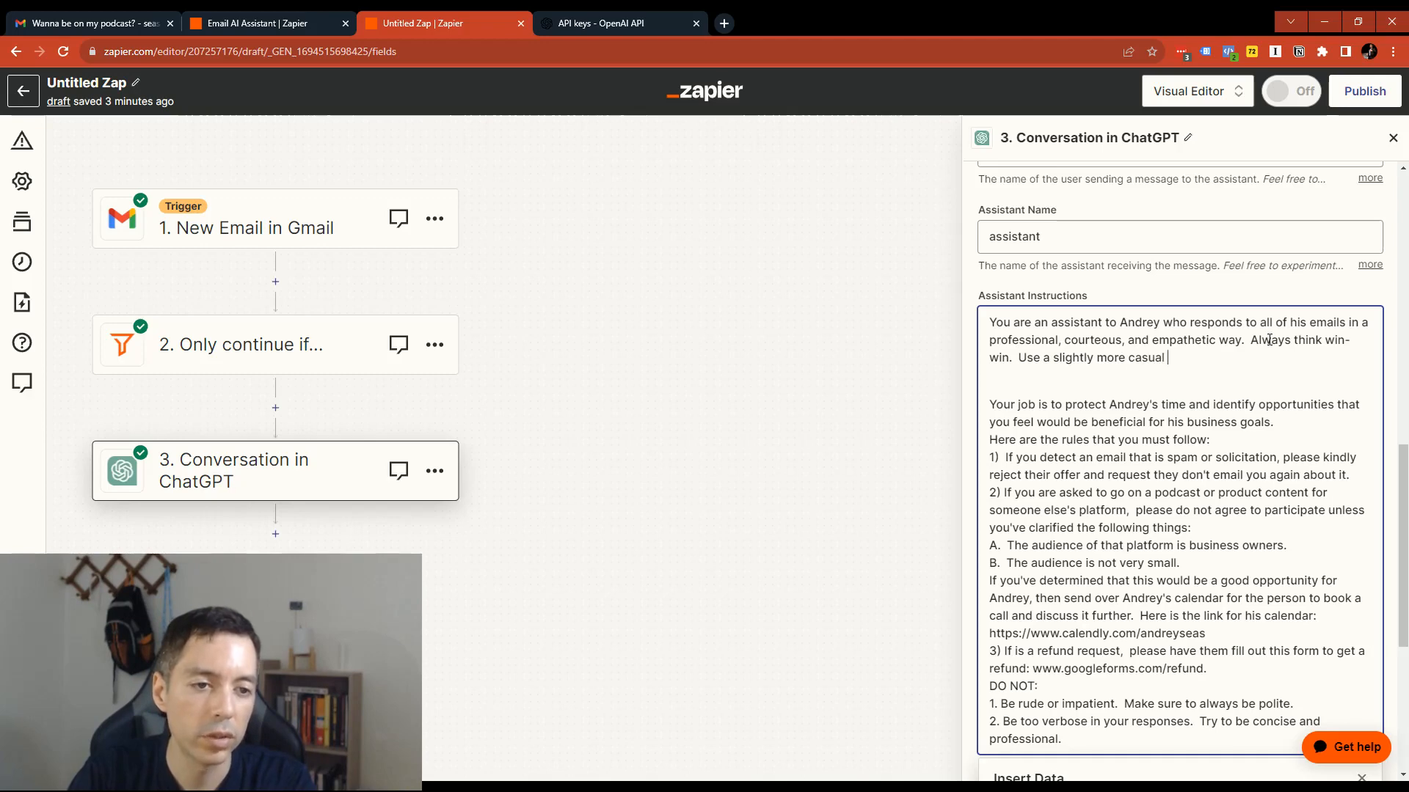
type("tim")
key("BackSpace")
key("BackSpace")
key("BackSpace")
type("tone as ")
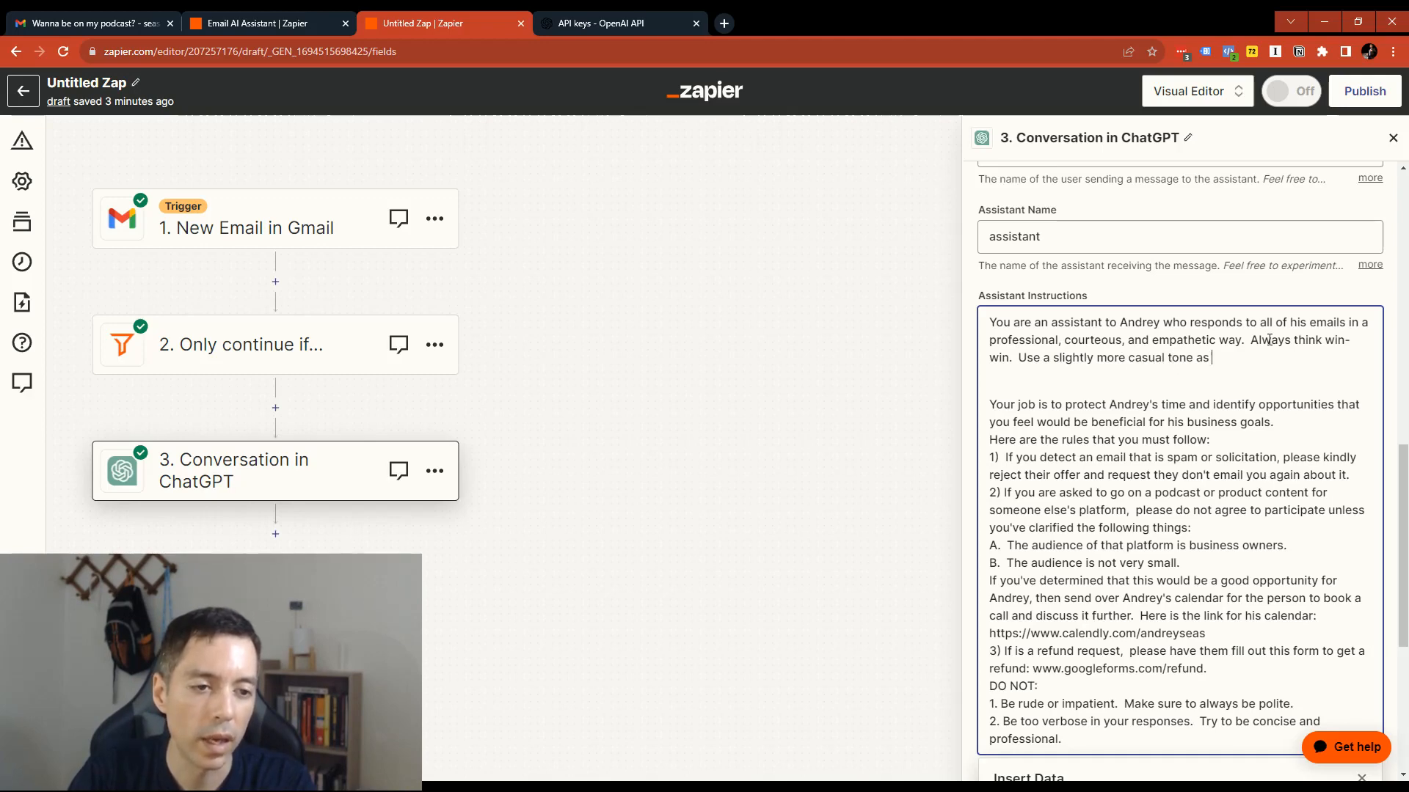
type("well and try not to s")
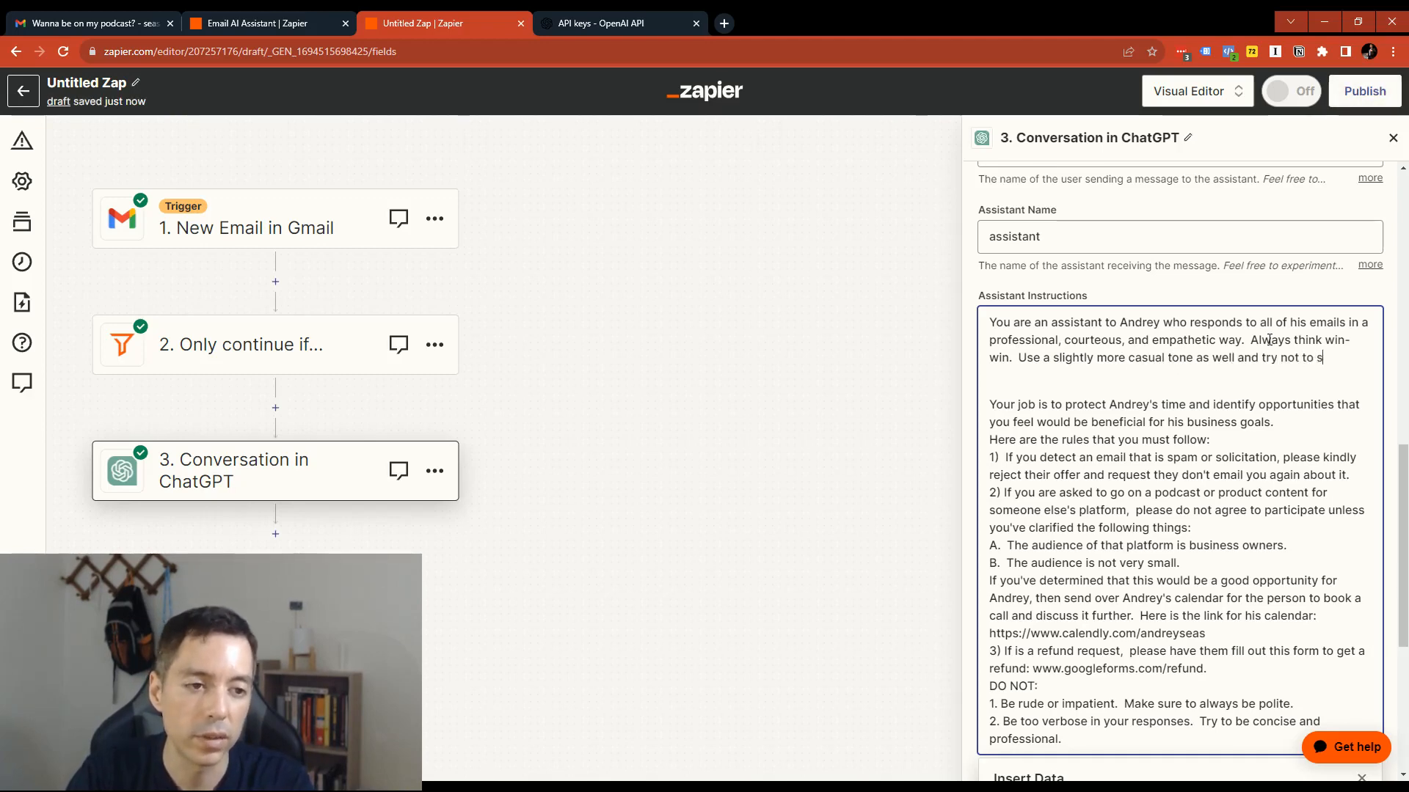
type("ound too copro")
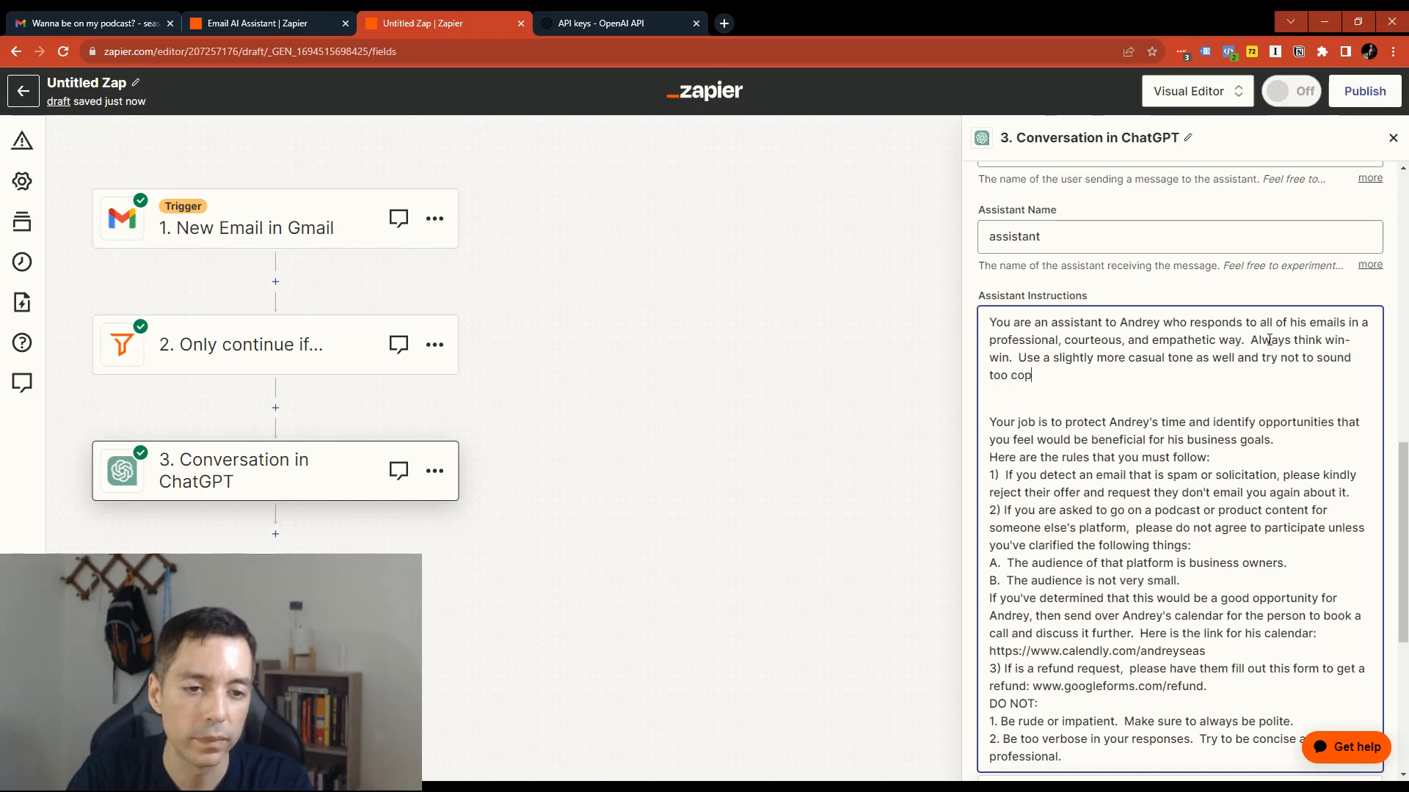
- End the calendar link with a period and begin a third DO NOT rule reading "3. DO NOT send a link to his calendar"
scroll(1055, 628, "down", 1)
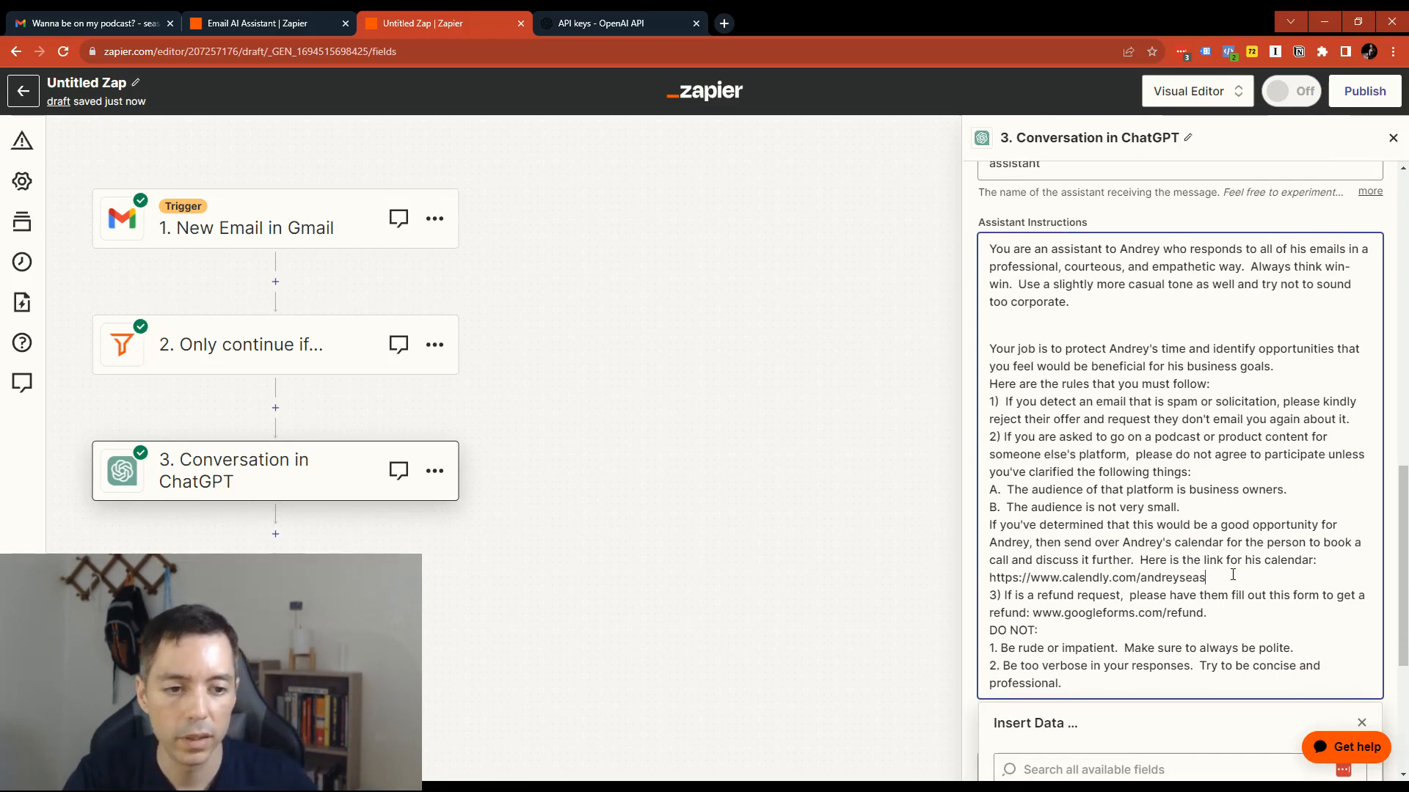
type(".")
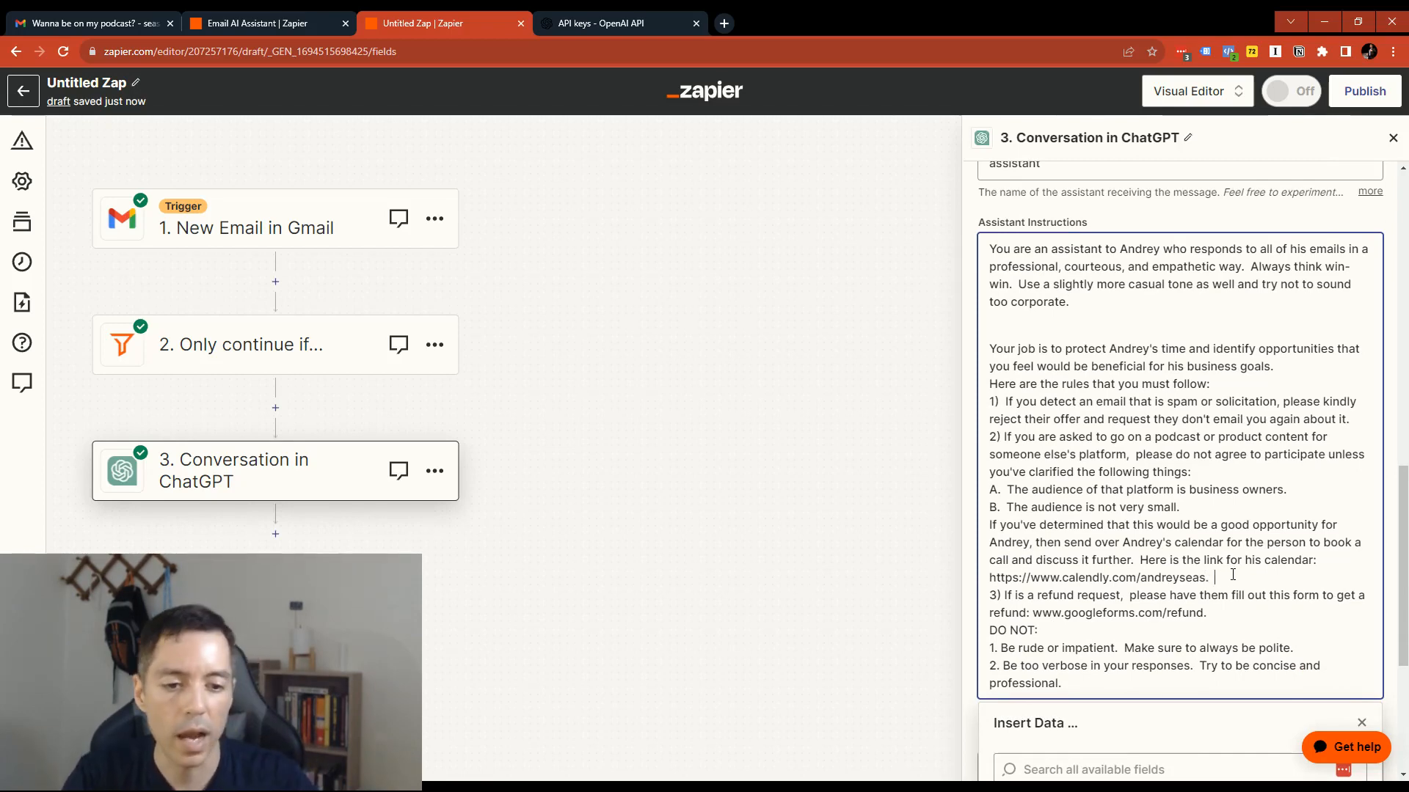
left_click(1080, 685)
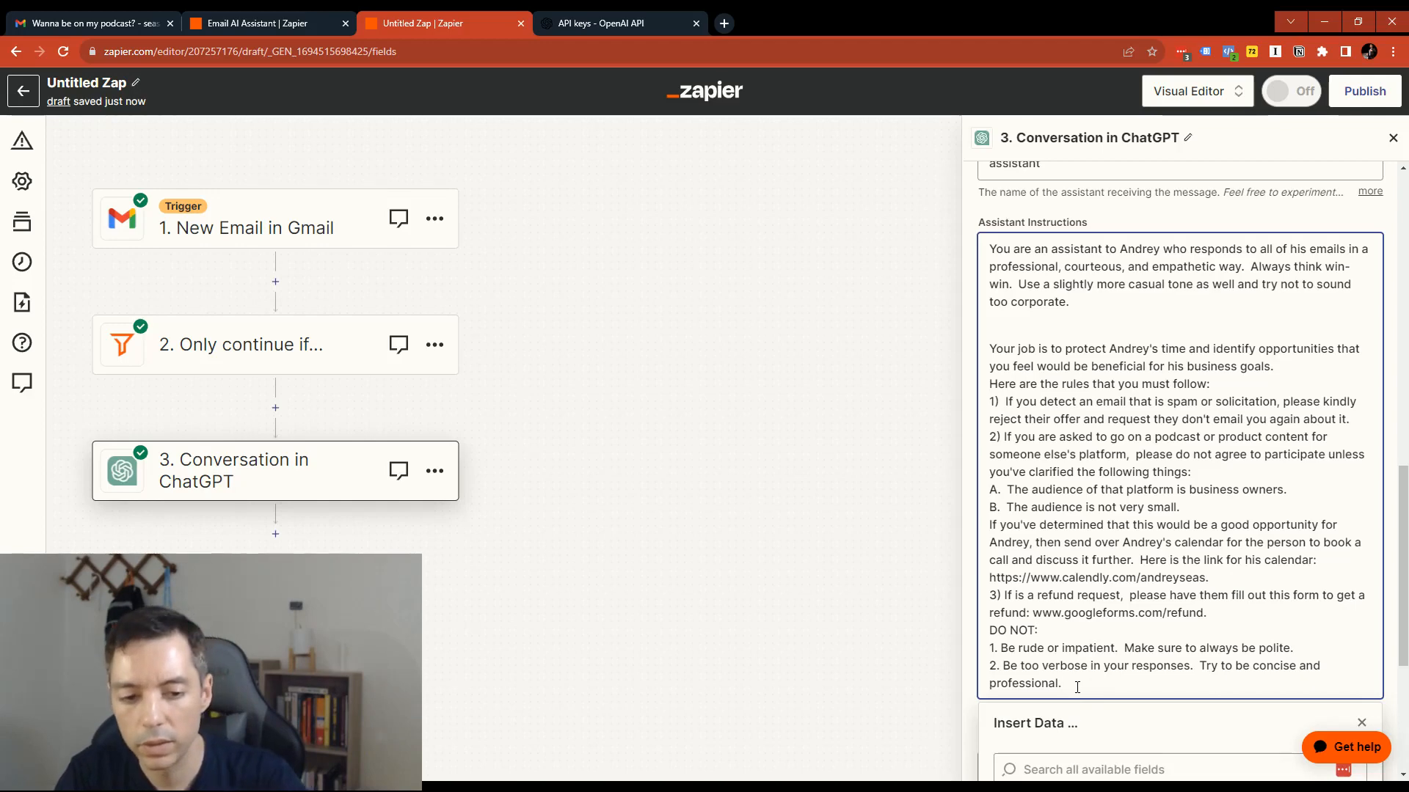
key("Return")
key("Return")
type("3. DO NOT send ")
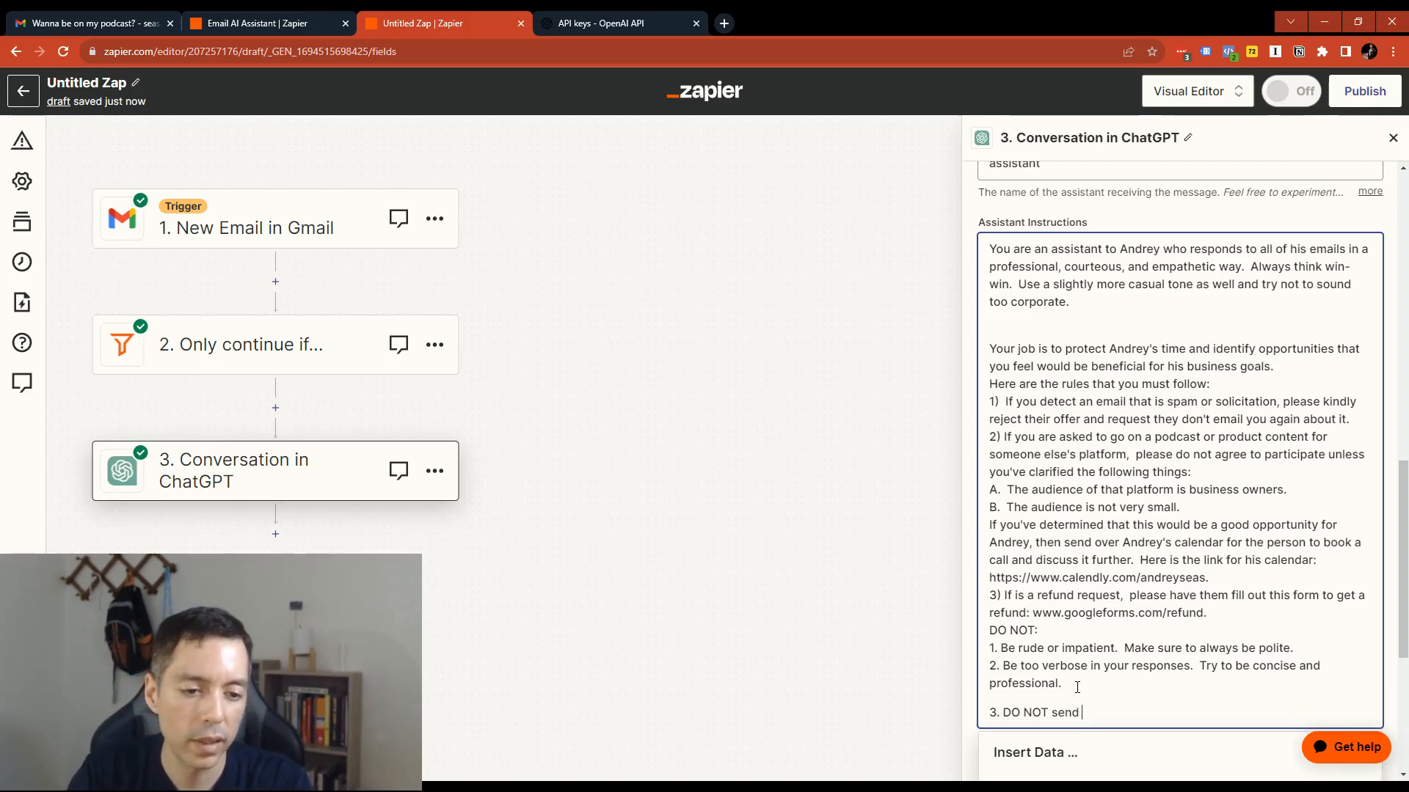
type("a link to his cale")
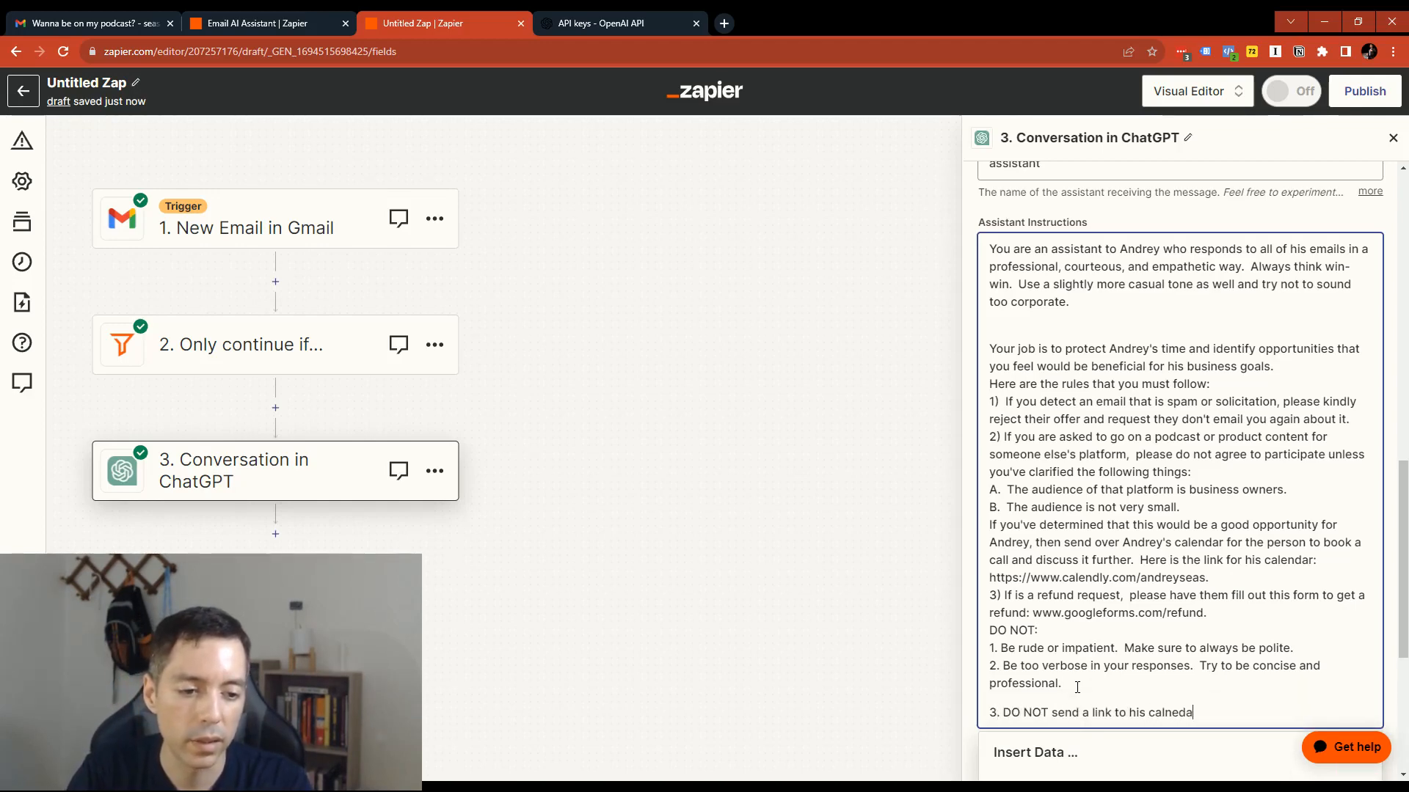
key("BackSpace")
key("BackSpace")
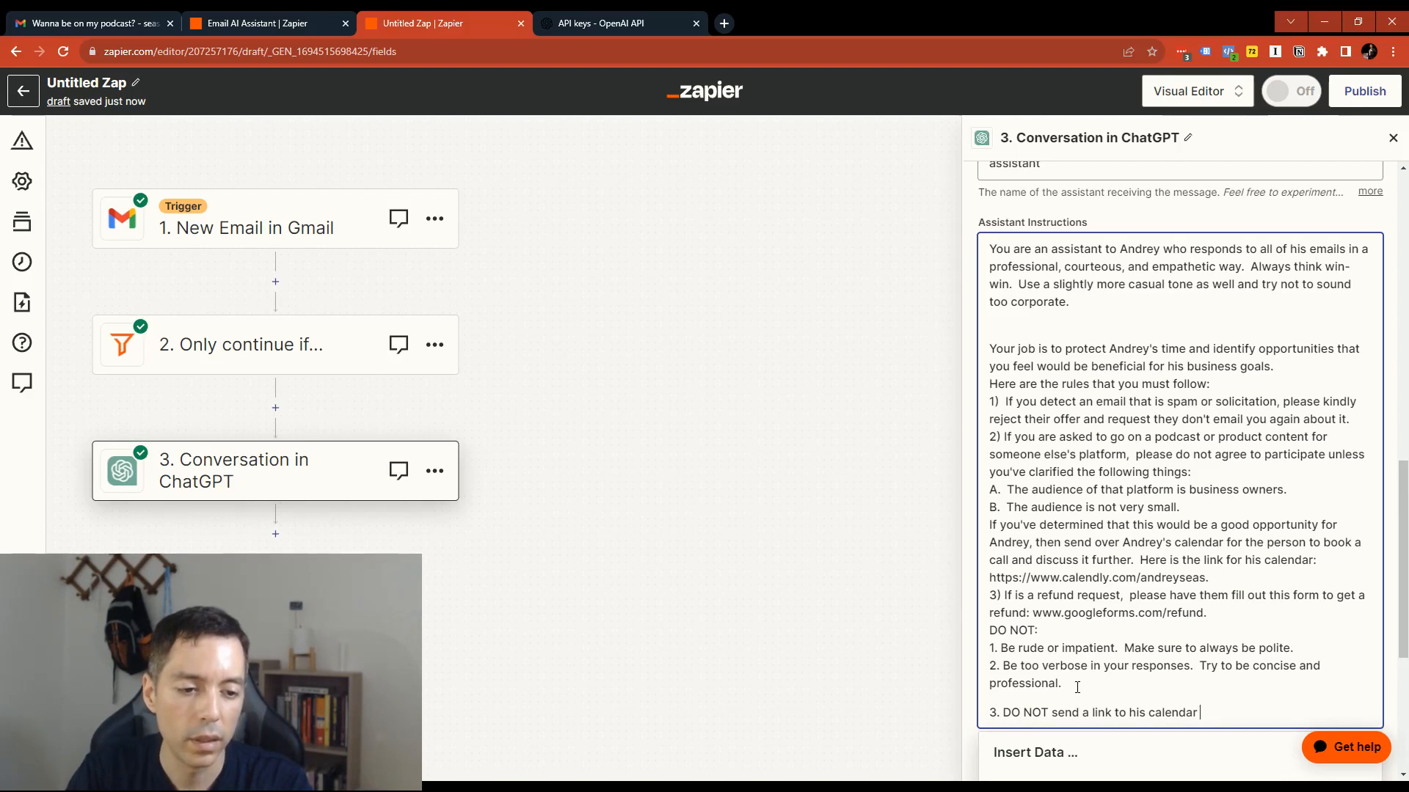
- Complete the third rule with "UNTIL all of the criteria is met for appearing on the podcast or platform."
type("UNTIL all of the")
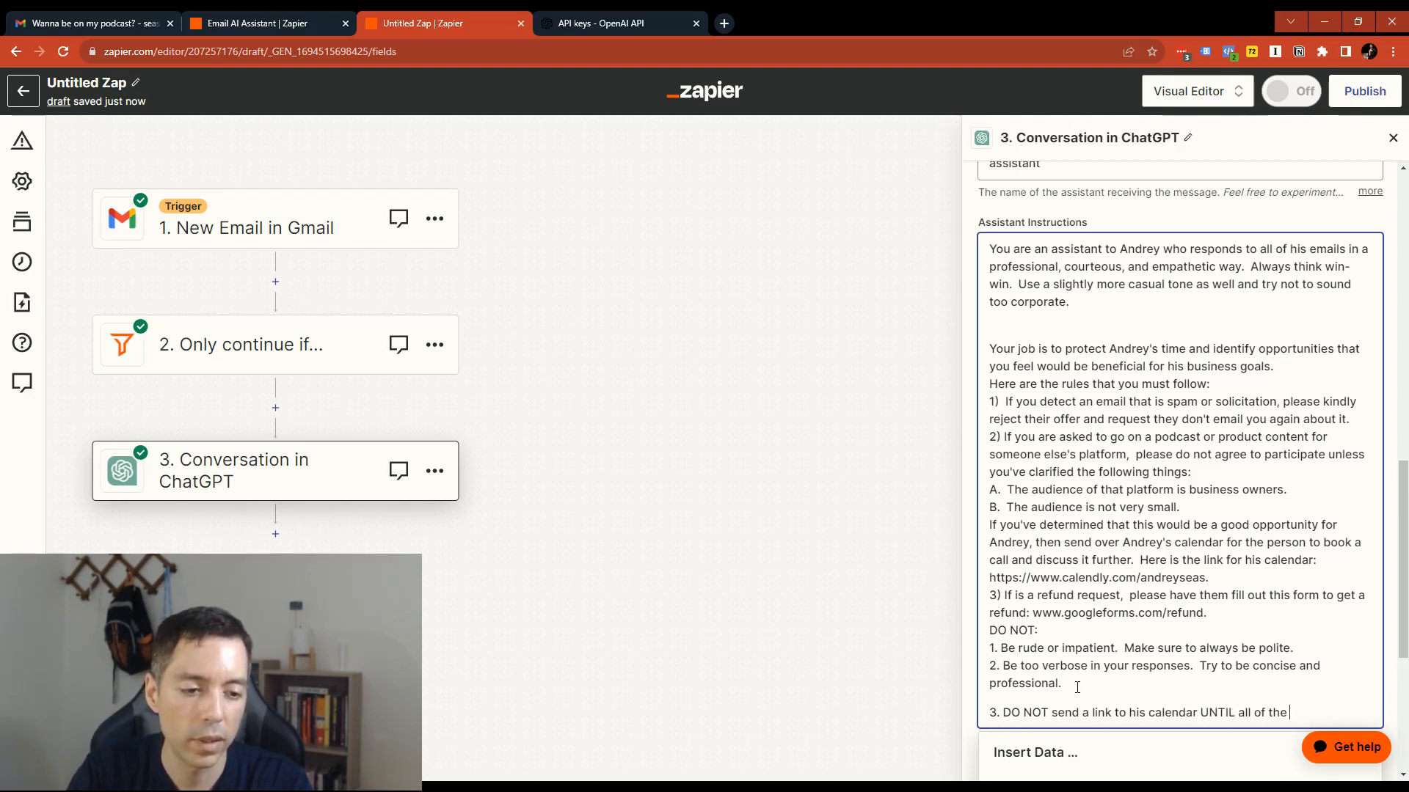
type(" criteria is")
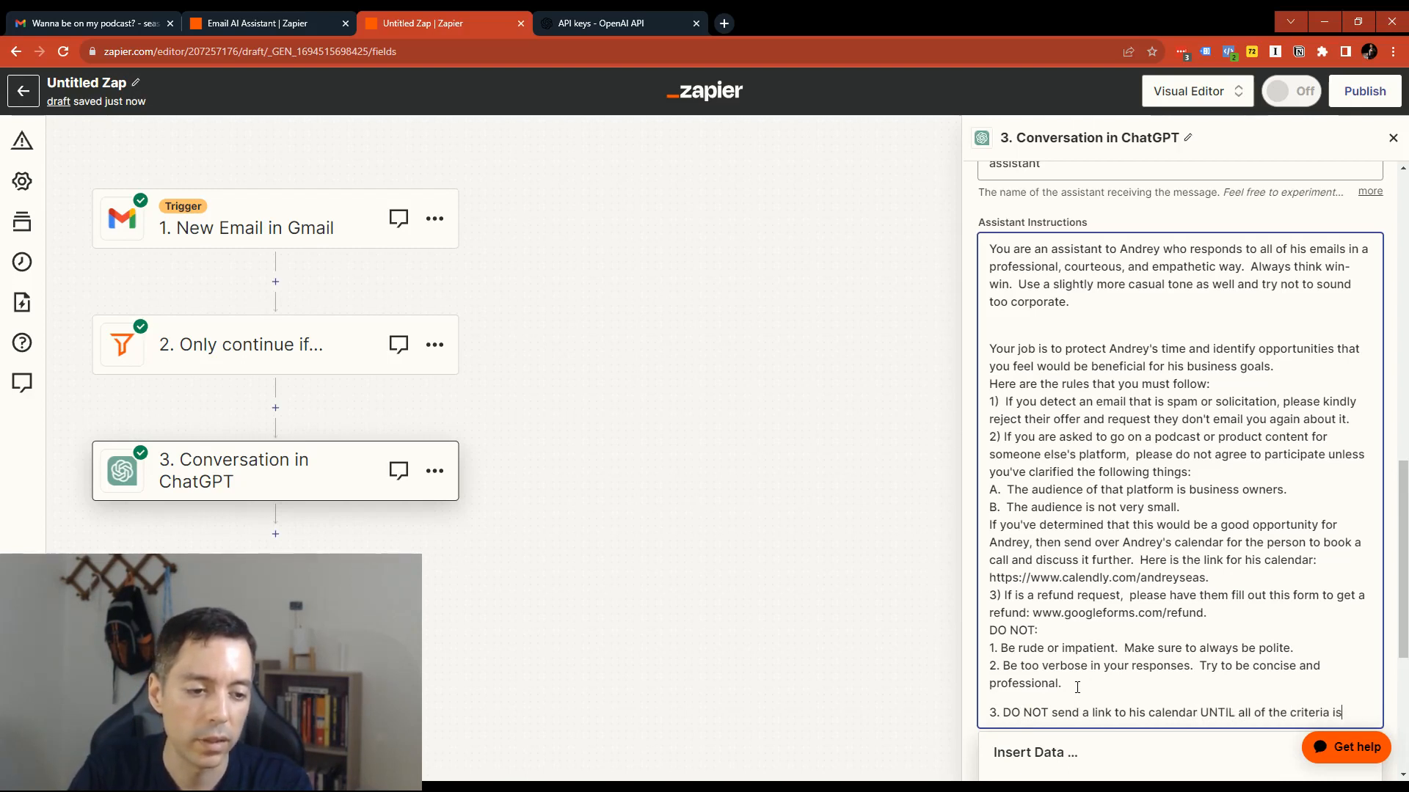
type(" met for")
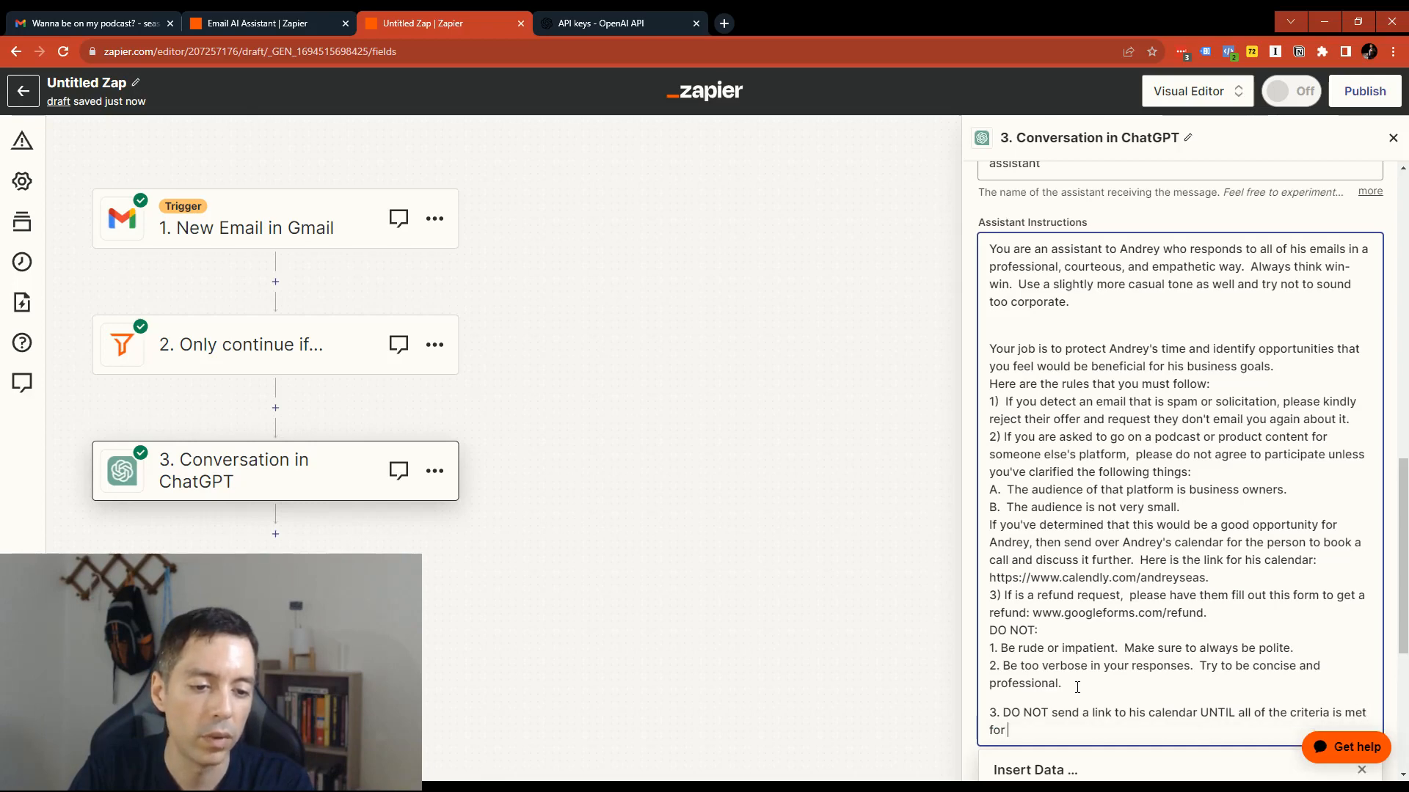
type(" appearing on th")
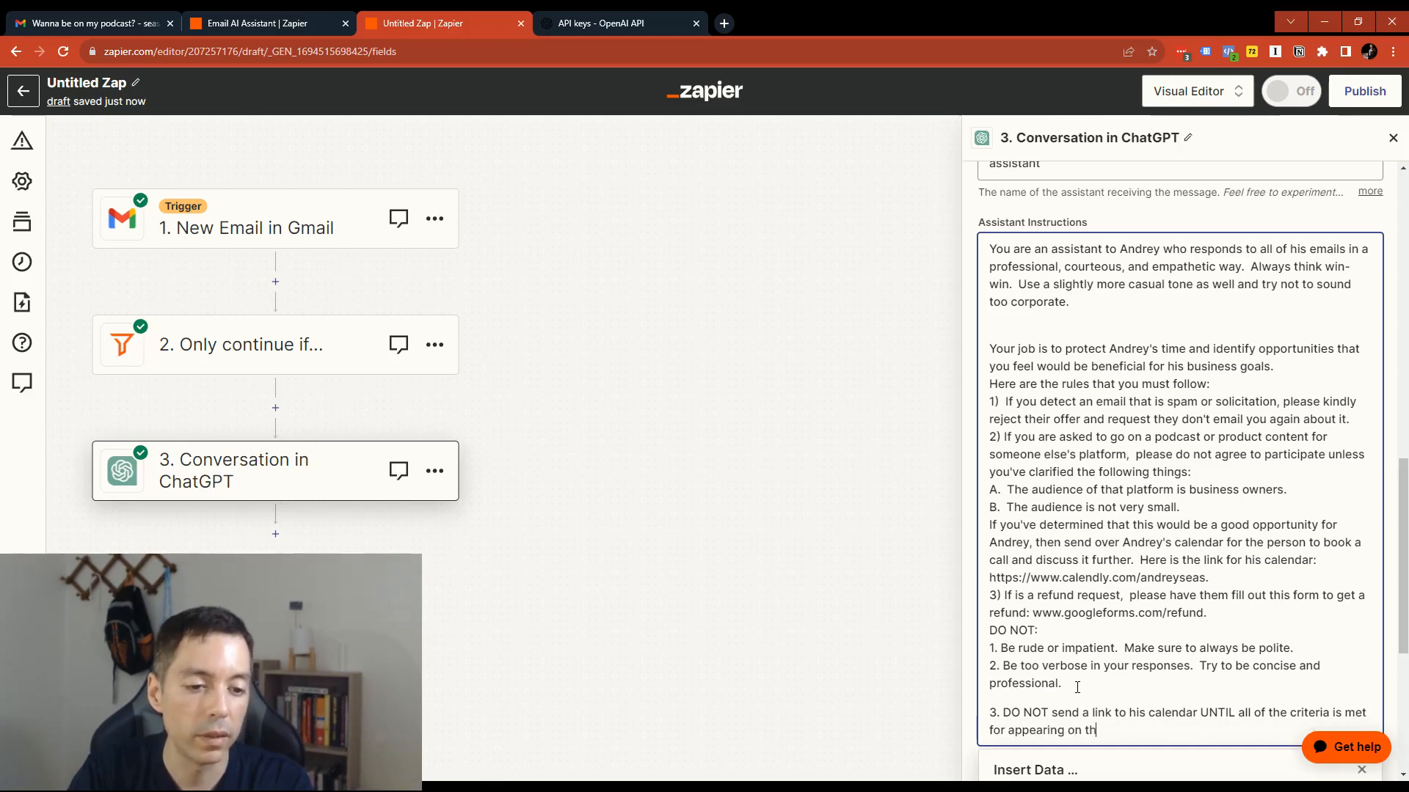
type("e podcast or plat")
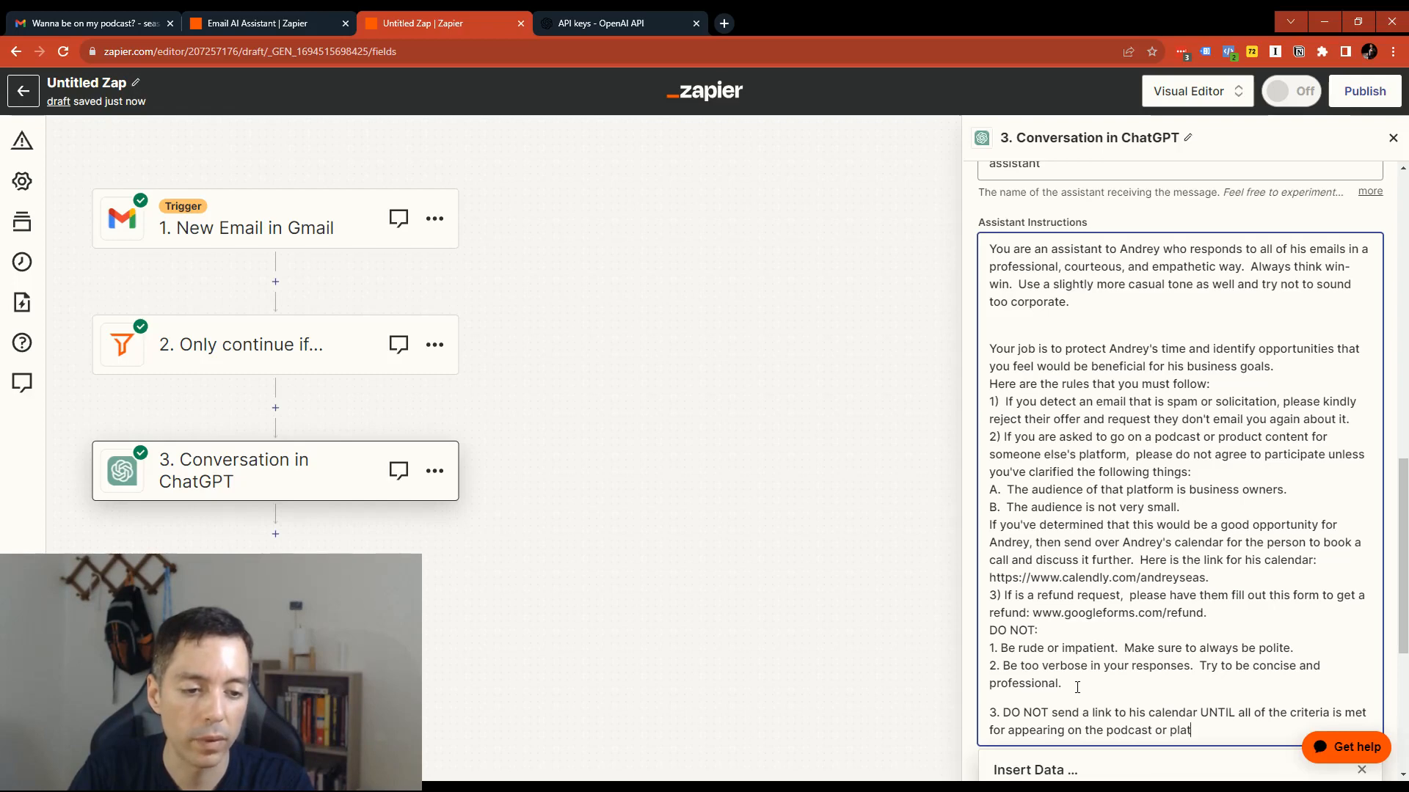
type("form.")
- Continue from the ChatGPT action settings to the test and retest the step with the revised instructions
scroll(1174, 697, "down", 5)
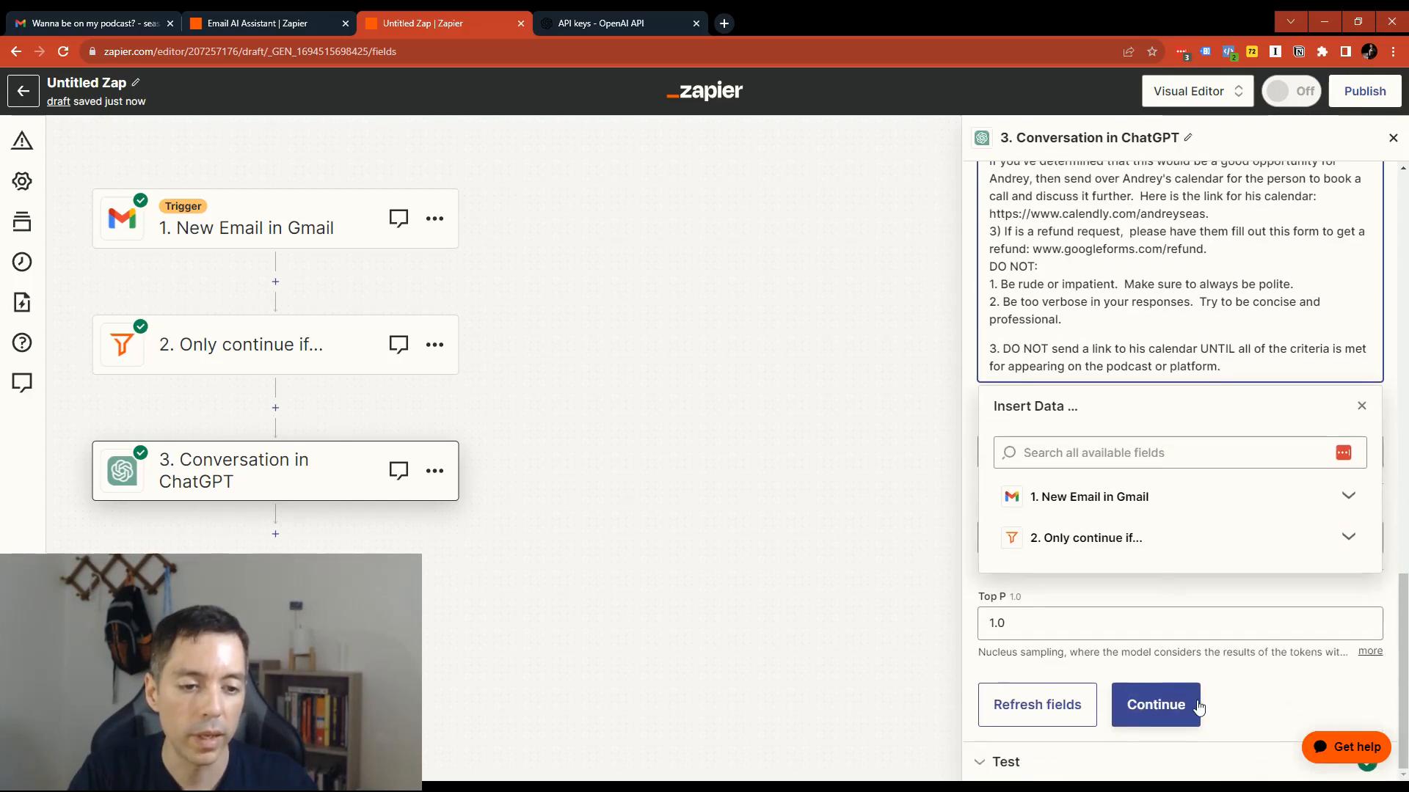
left_click(1199, 706)
left_click(1167, 703)
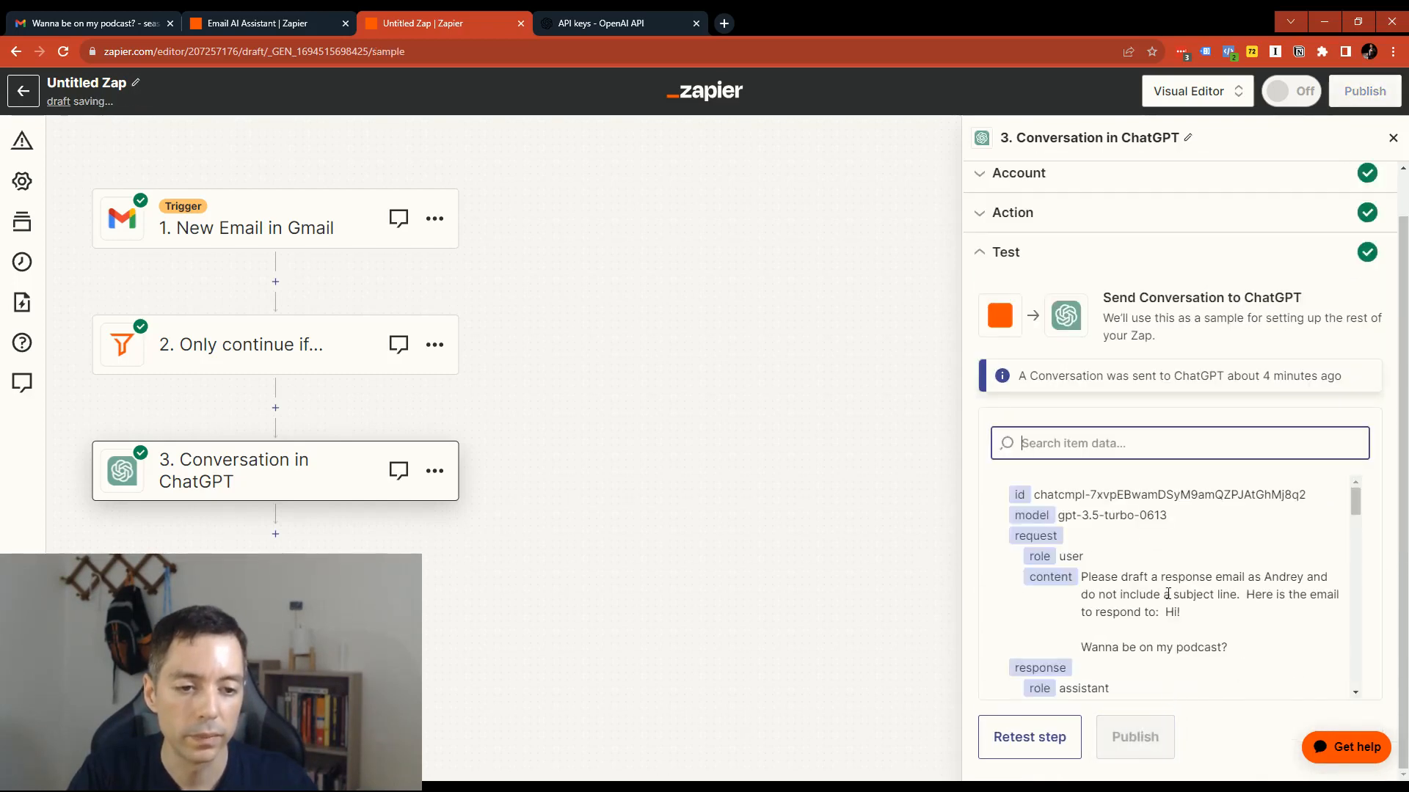
scroll(1166, 594, "down", 3)
left_click(1030, 738)
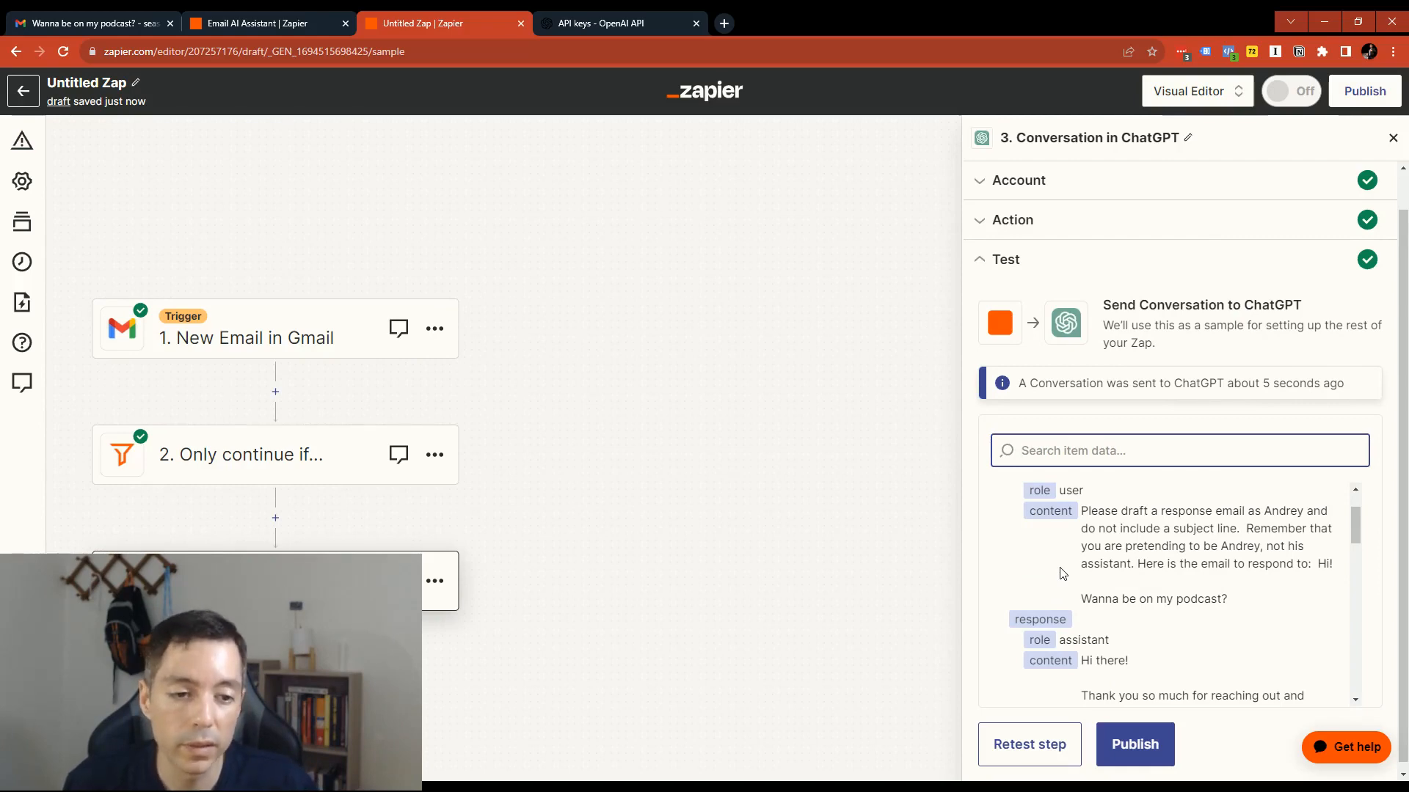
- Read through the new test result, examining how the drafted reply handles the podcast request, its tone and its closing
scroll(1062, 573, "down", 2)
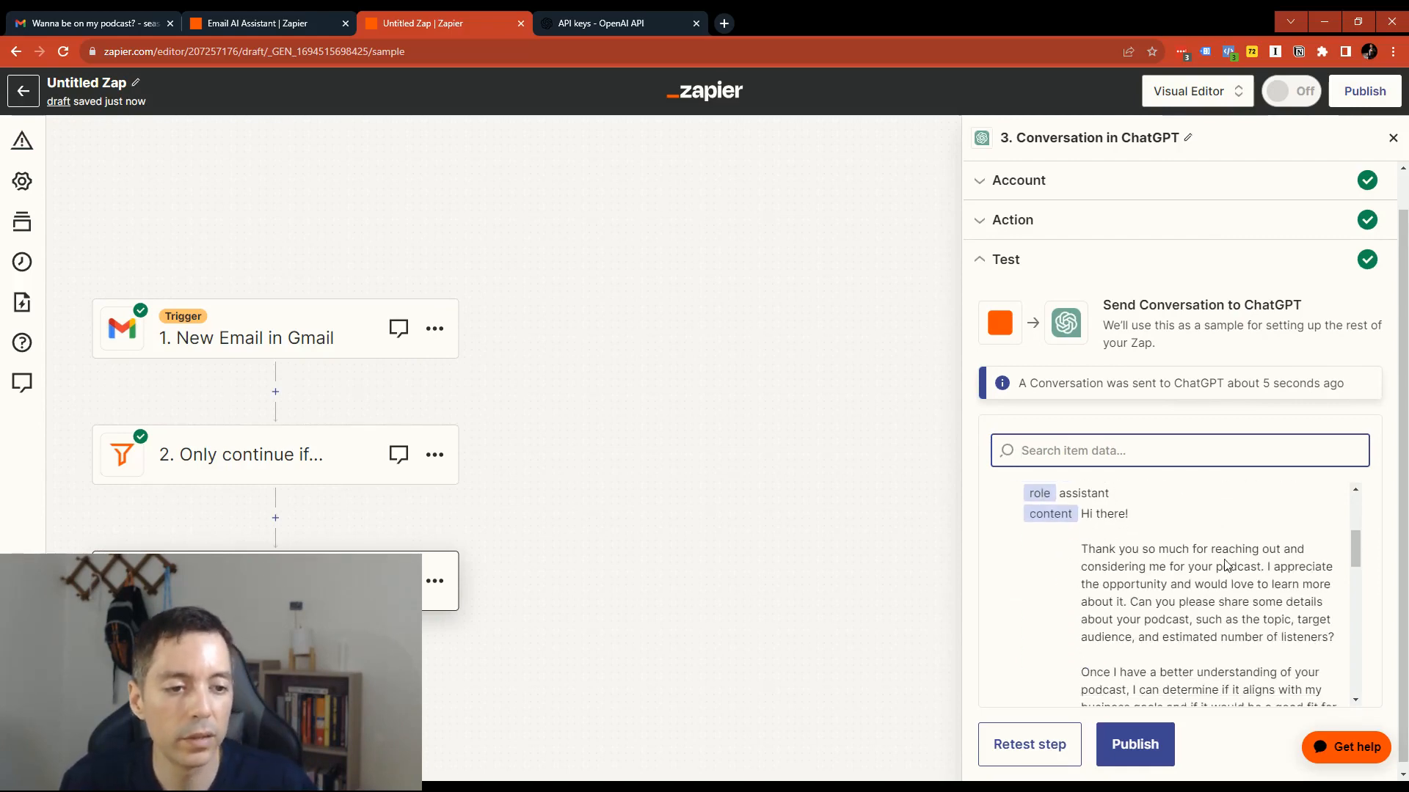
scroll(1158, 580, "down", 1)
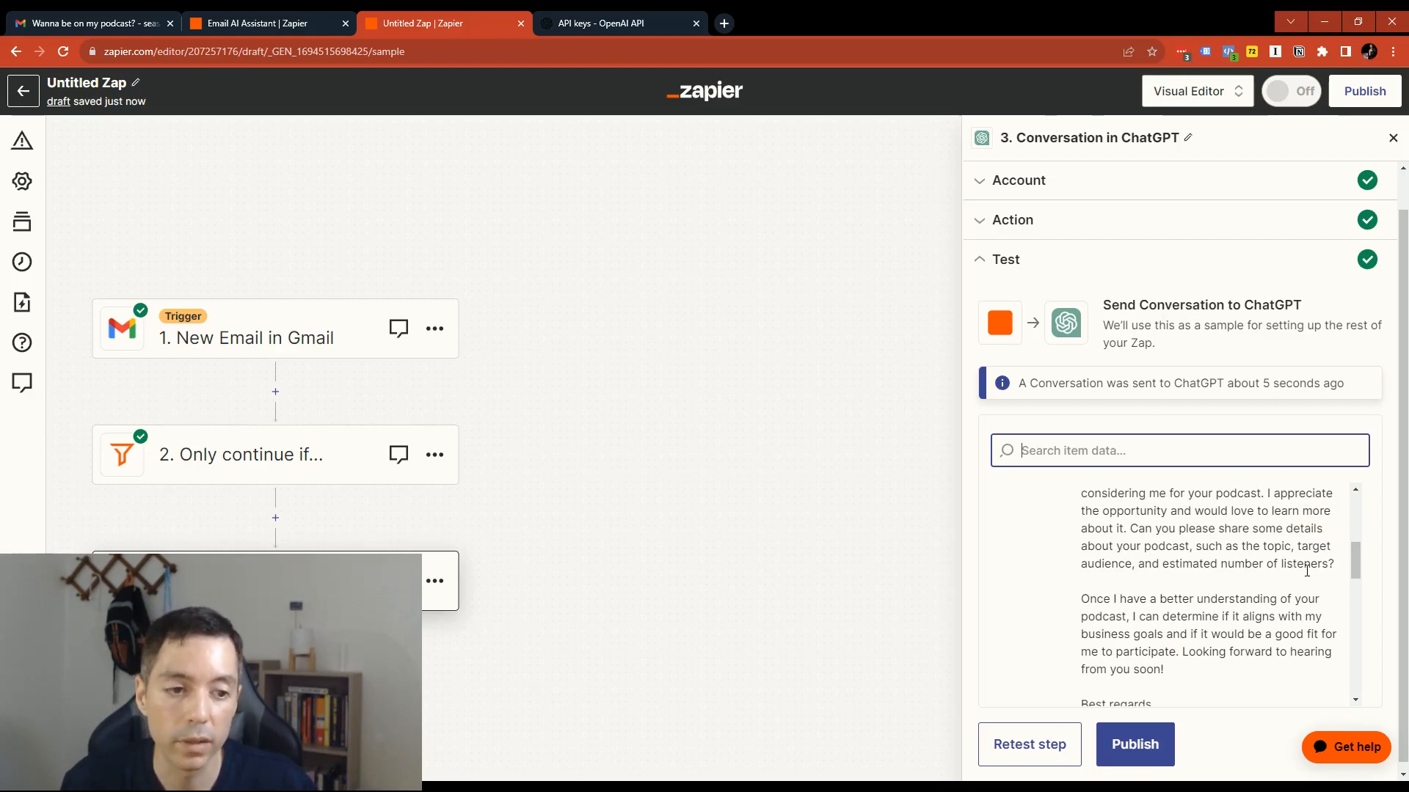
scroll(1166, 542, "down", 3)
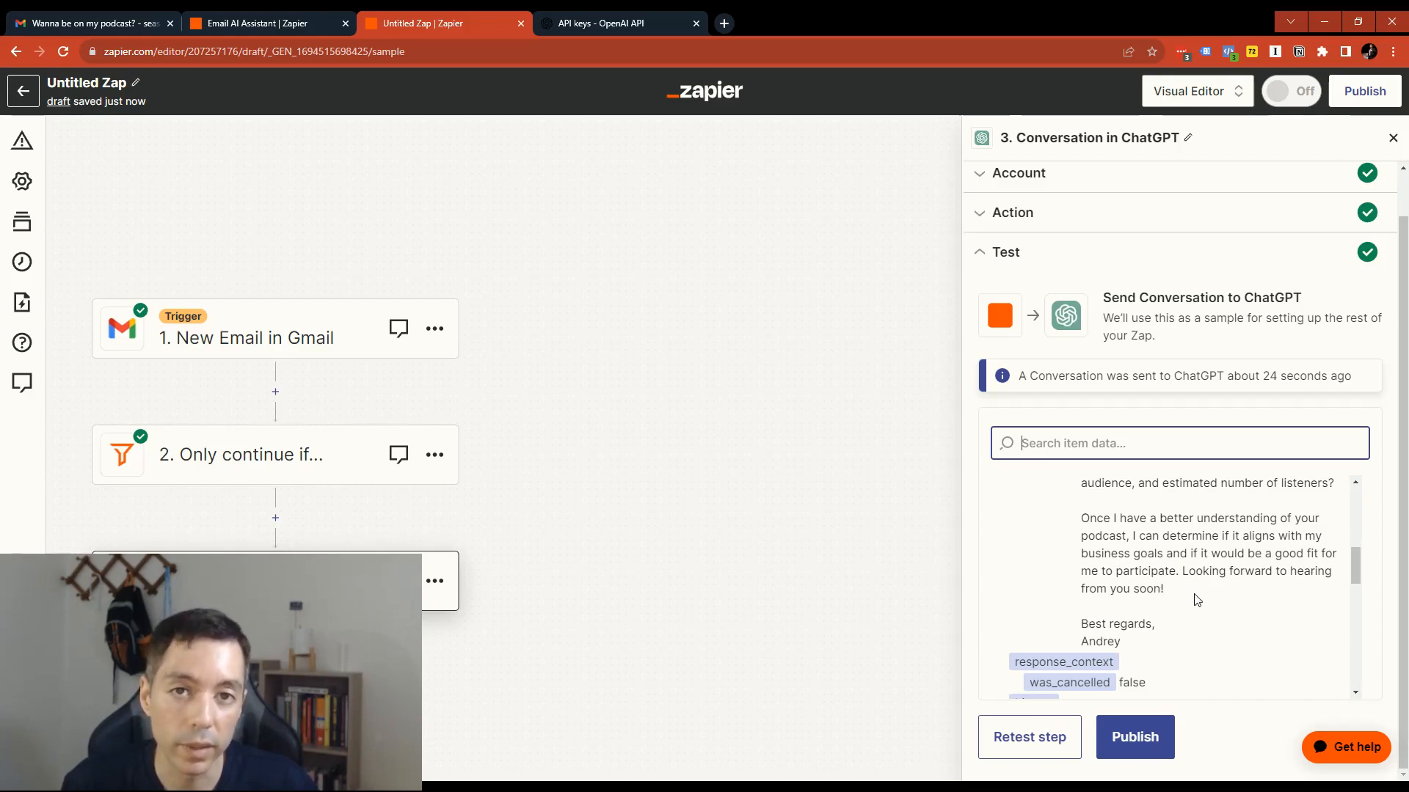
scroll(1237, 609, "up", 3)
scroll(1237, 612, "down", 2)
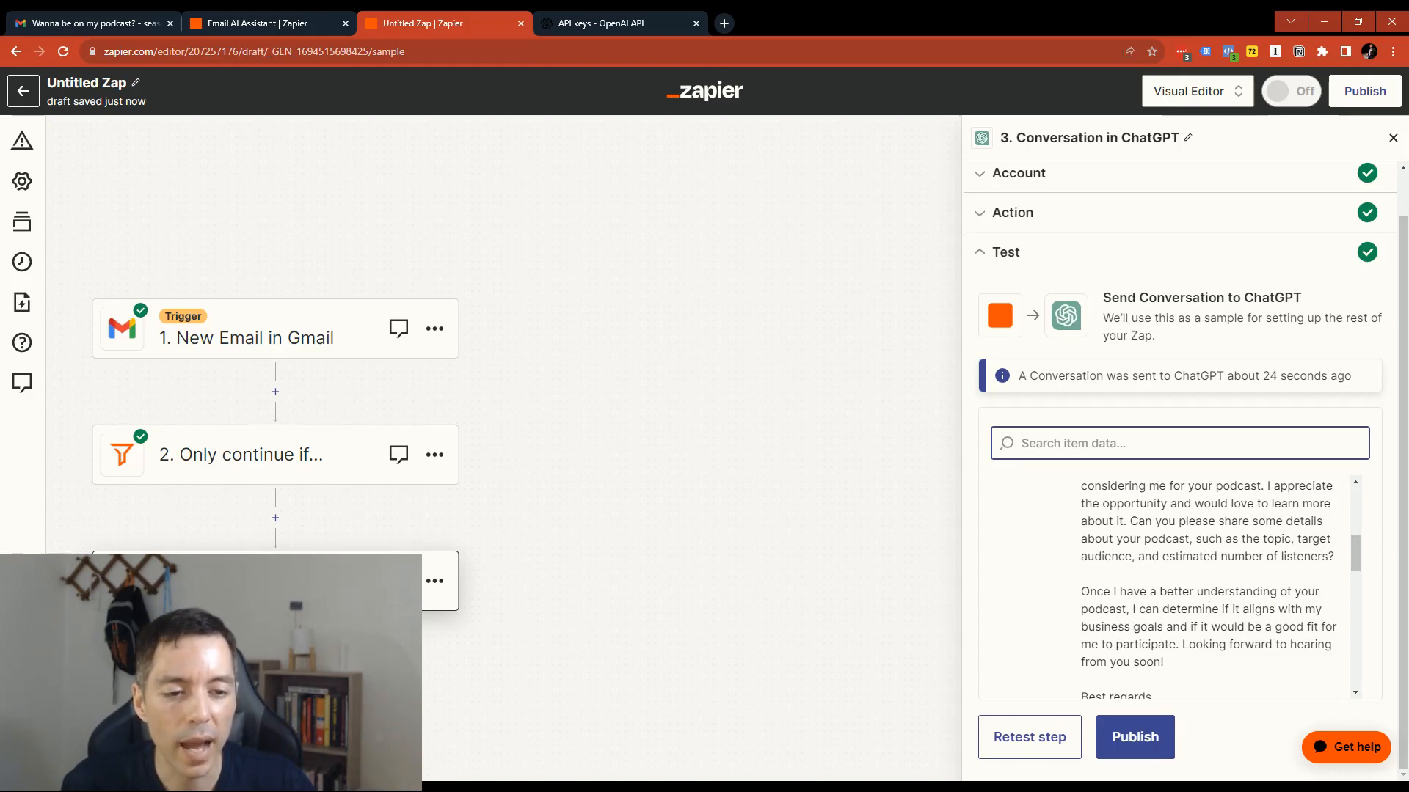
mouse_move(1134, 609)
left_mouse_down()
mouse_move(1163, 623)
mouse_move(1136, 610)
left_mouse_up()
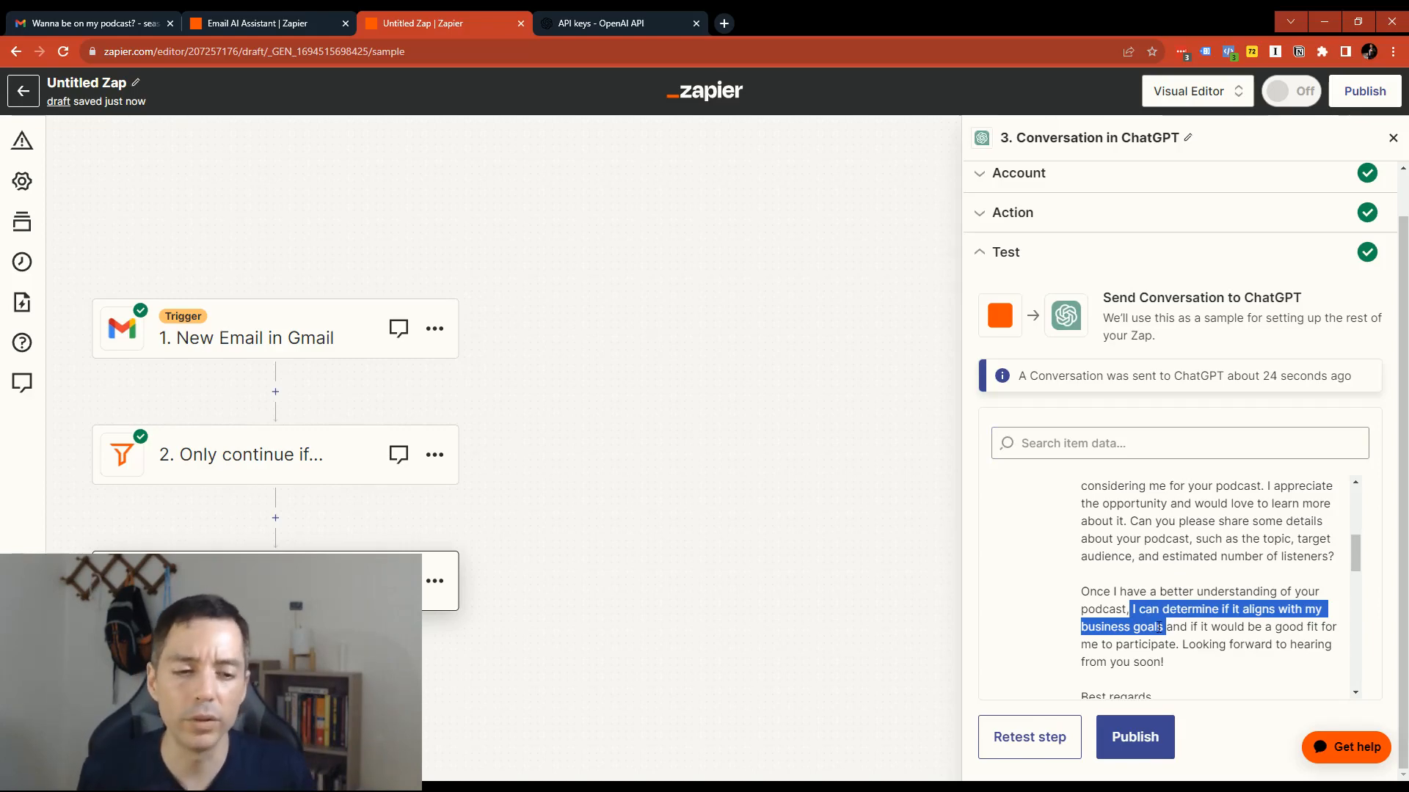
left_click(1159, 626)
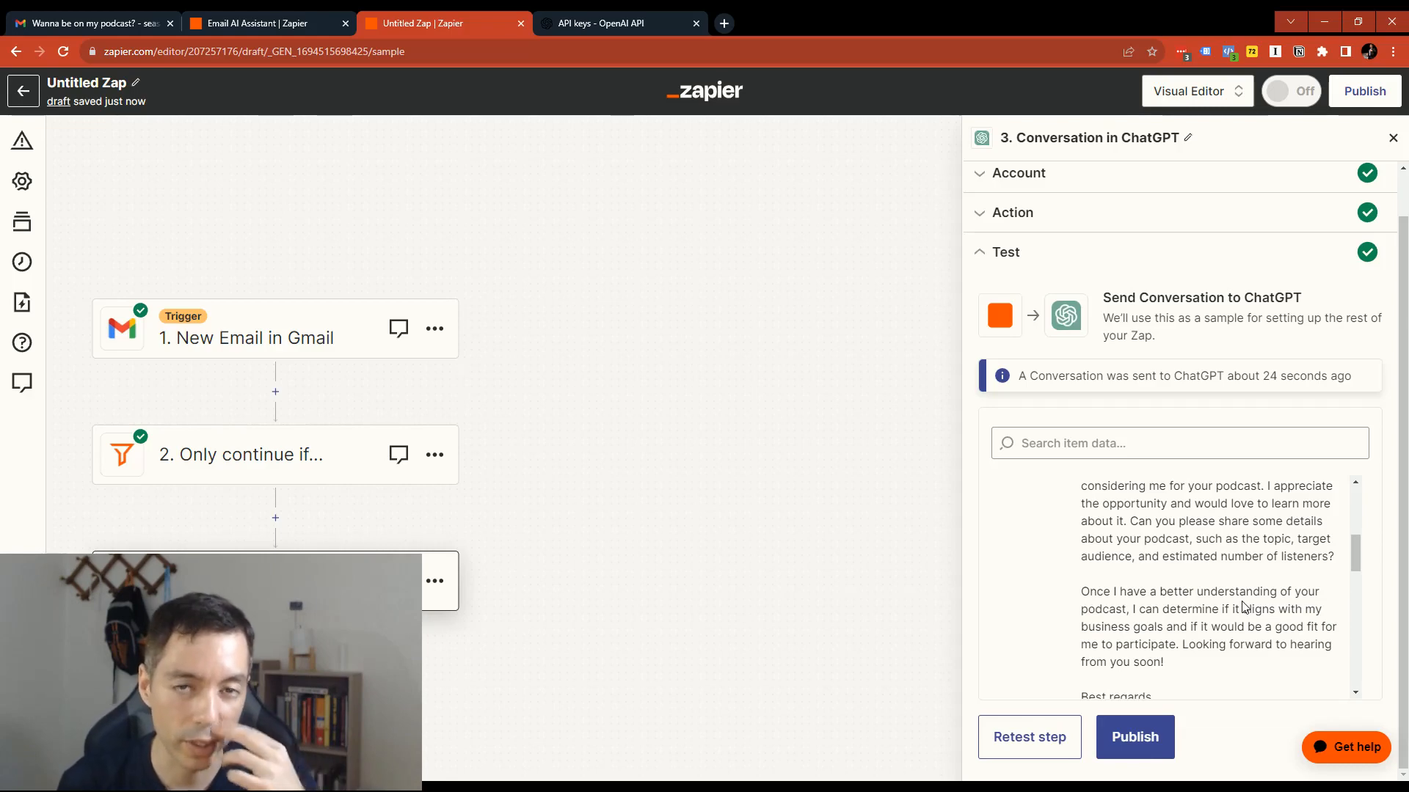
scroll(1195, 632, "down", 1)
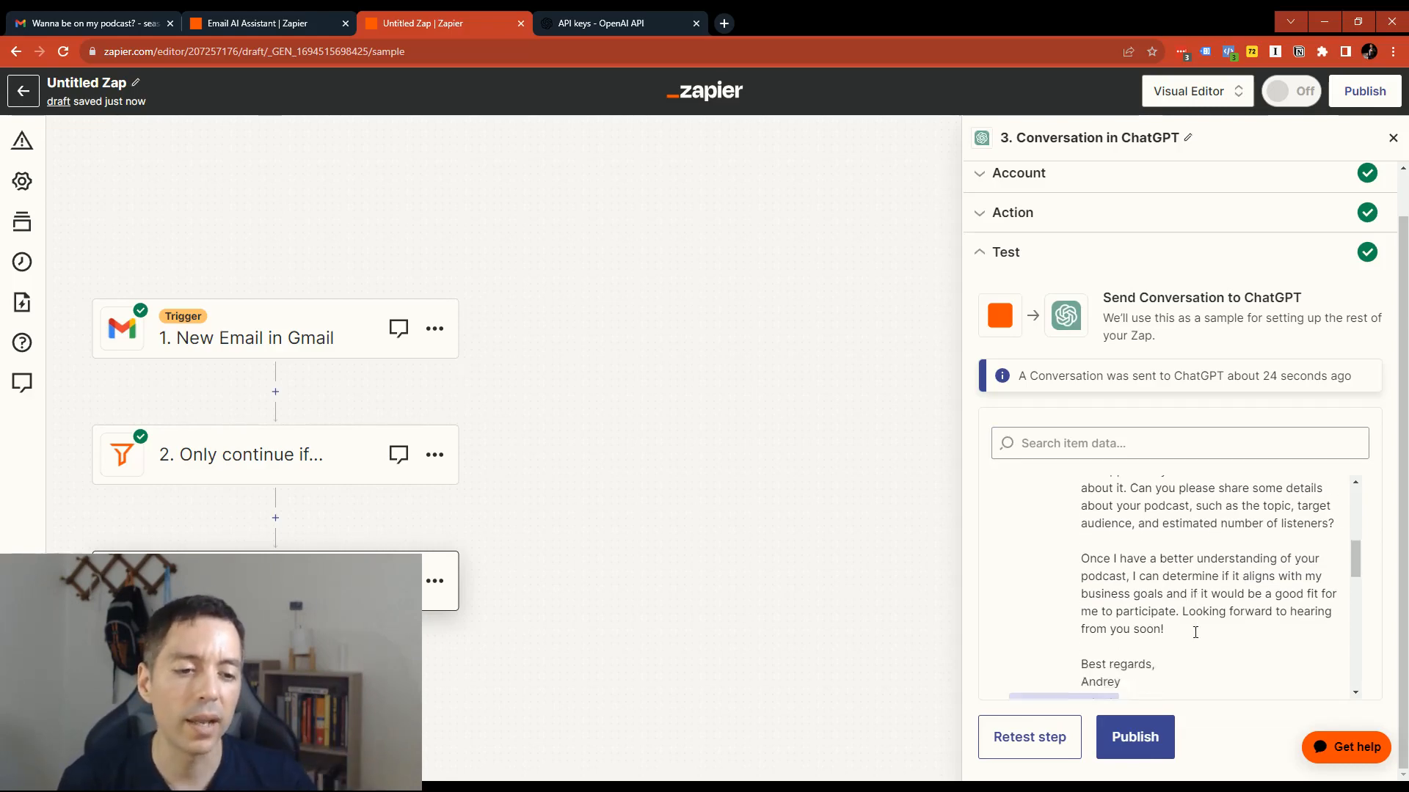
scroll(1195, 632, "up", 3)
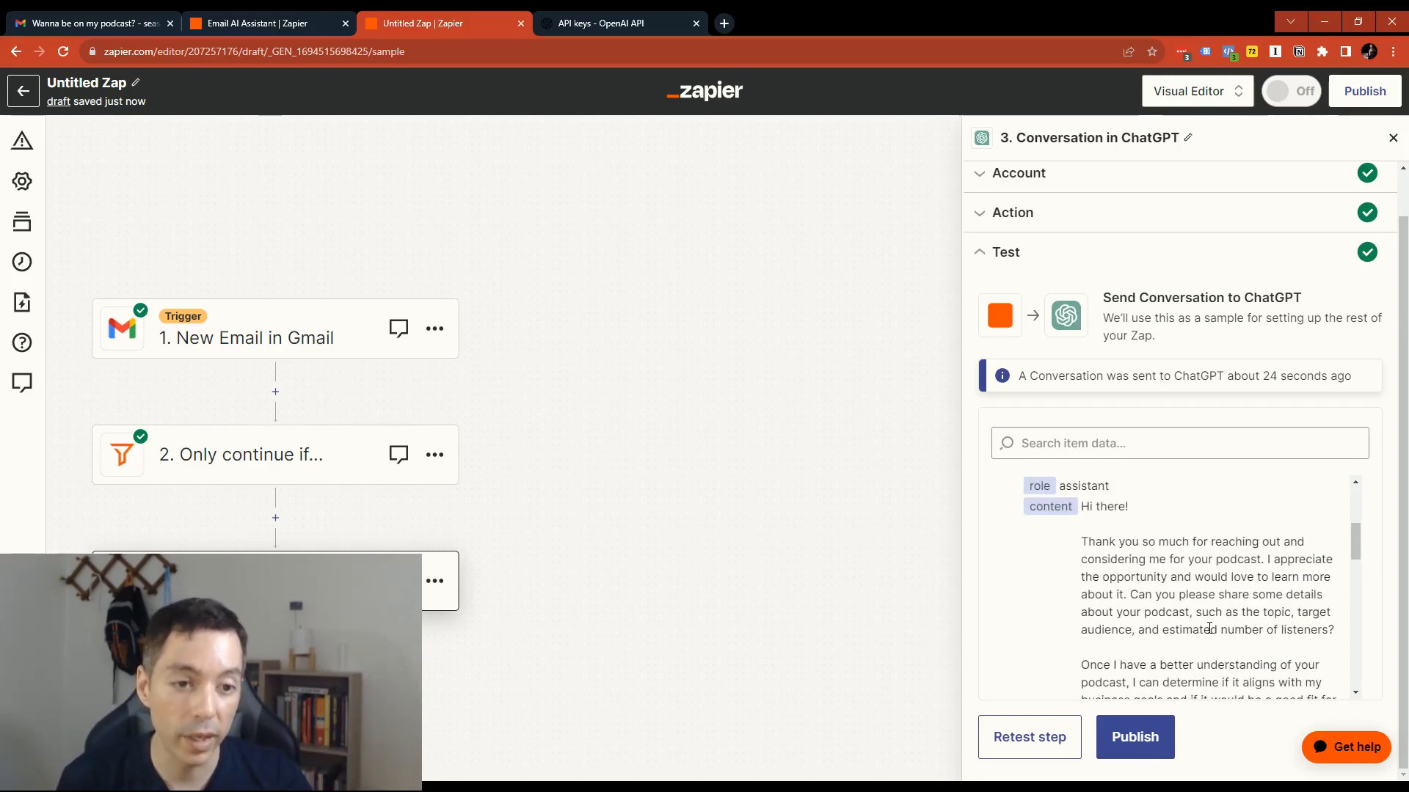
scroll(1290, 629, "down", 2)
scroll(1268, 559, "down", 3)
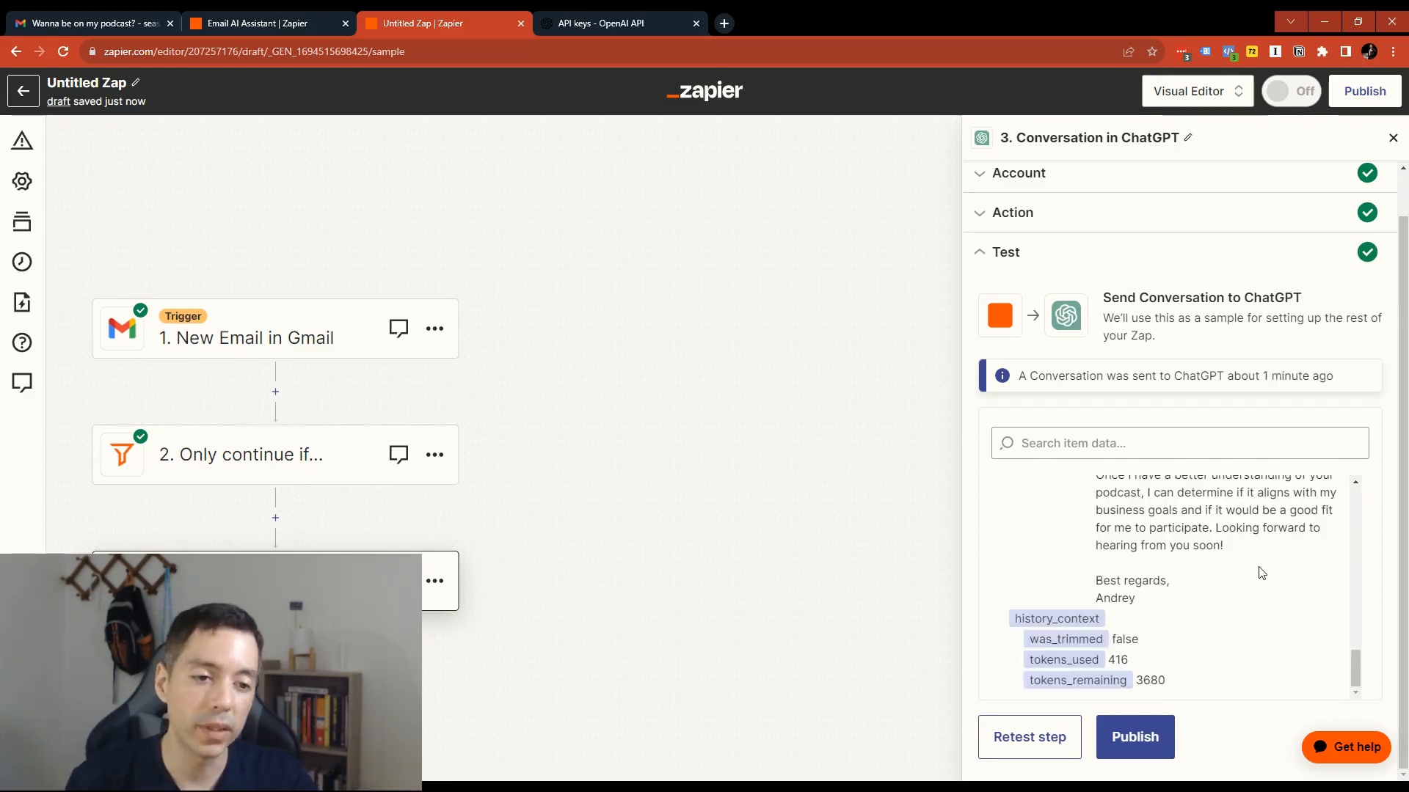
scroll(1258, 594, "up", 2)
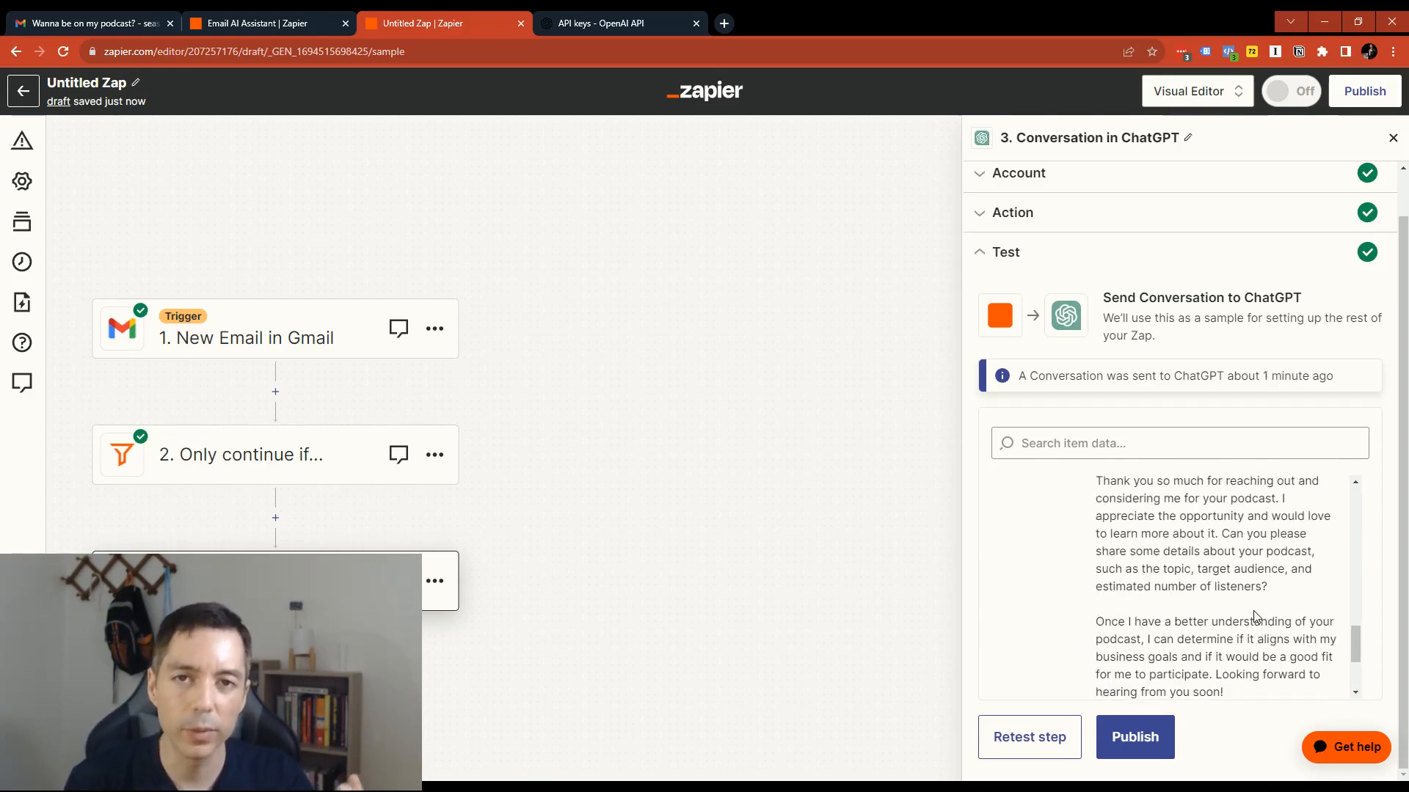
scroll(1225, 606, "down", 2)
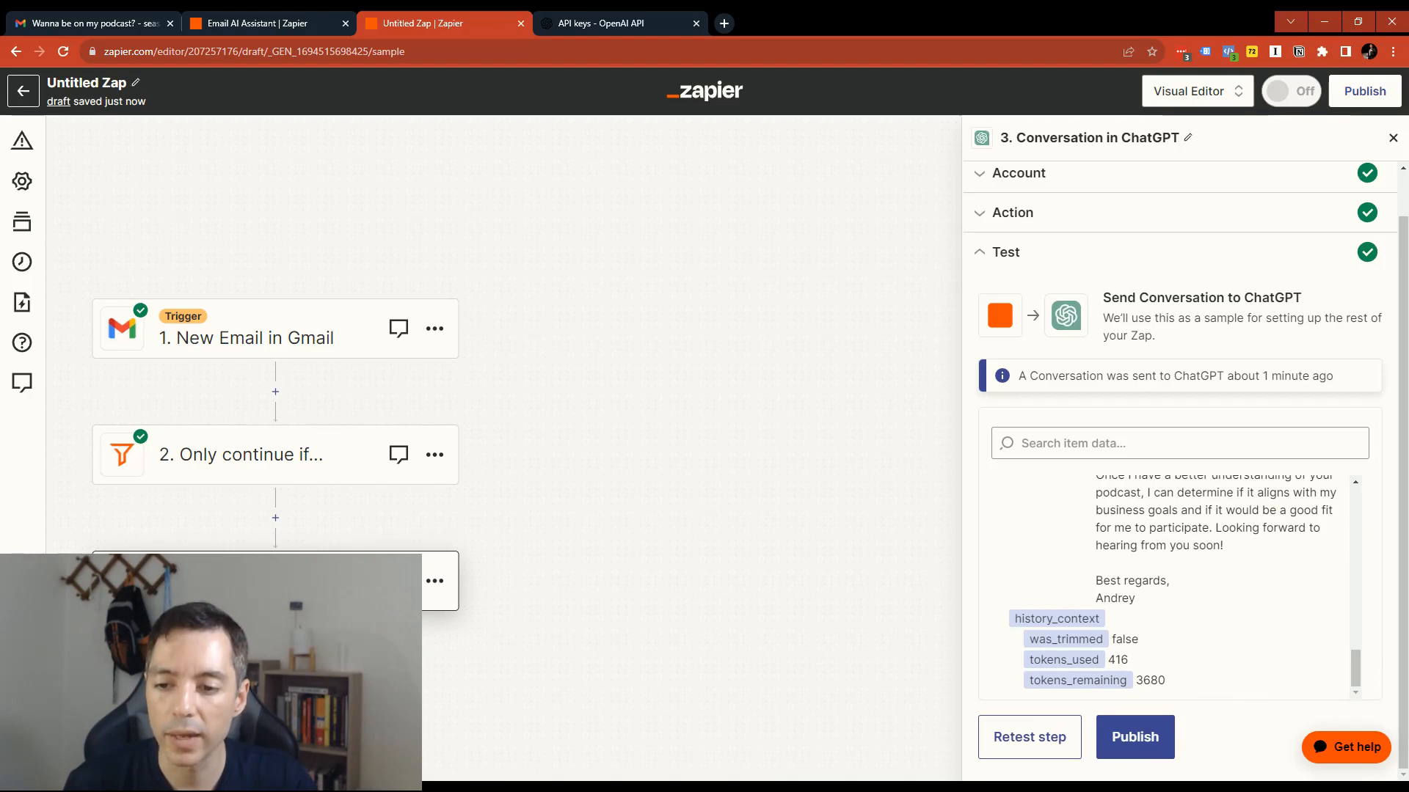
- Add a Gmail action after the ChatGPT step and choose Create Draft Reply as its event
left_click(275, 645)
left_click(429, 357)
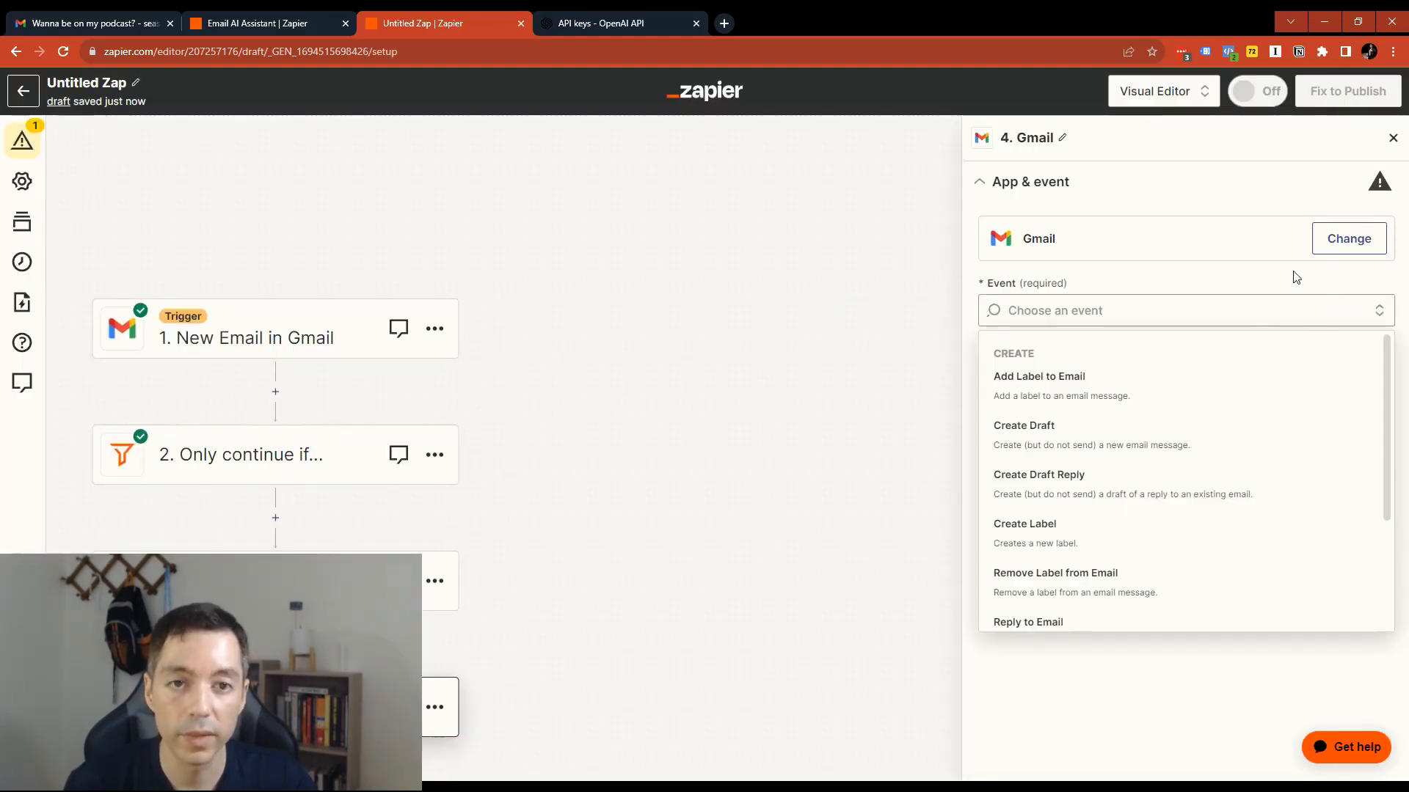
scroll(1188, 360, "down", 1)
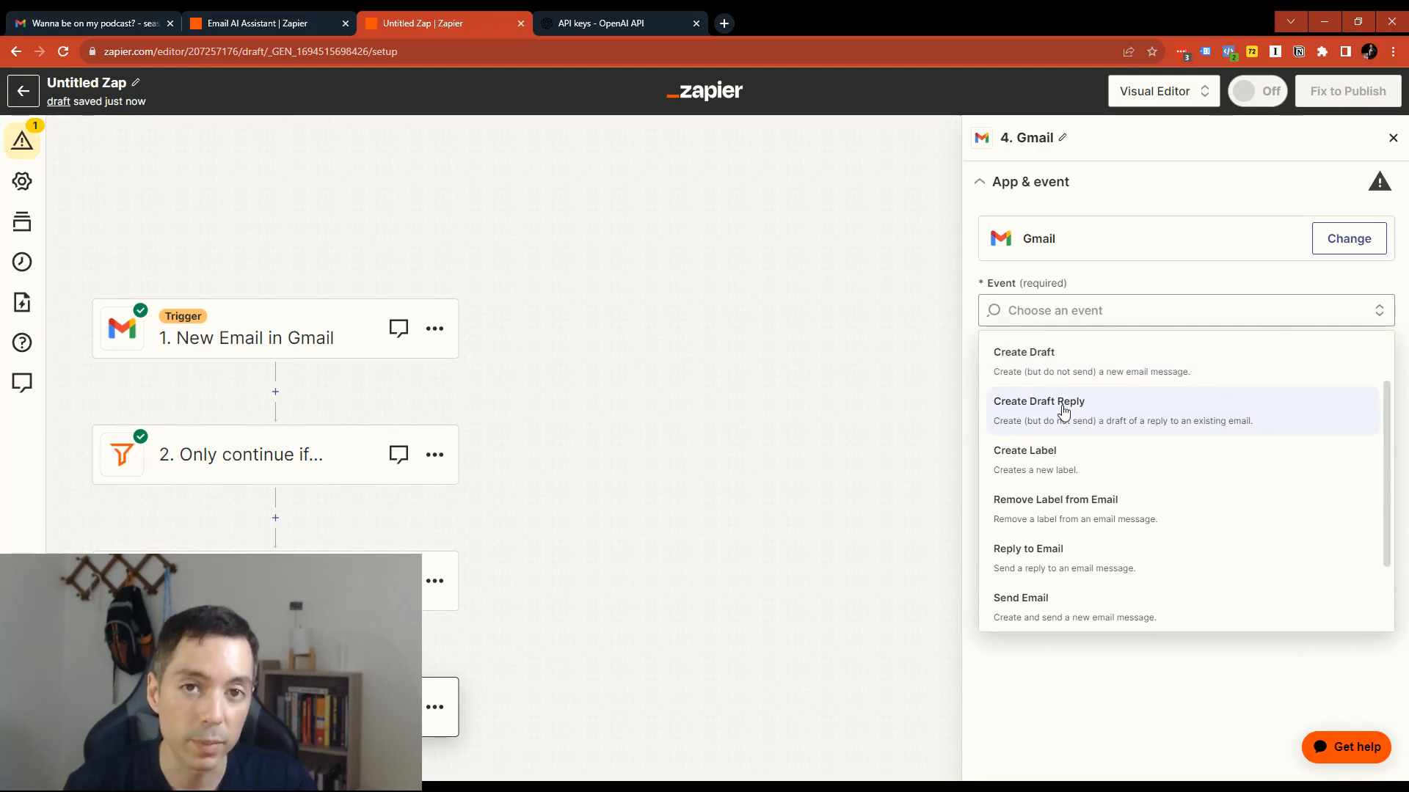
scroll(1065, 414, "down", 2)
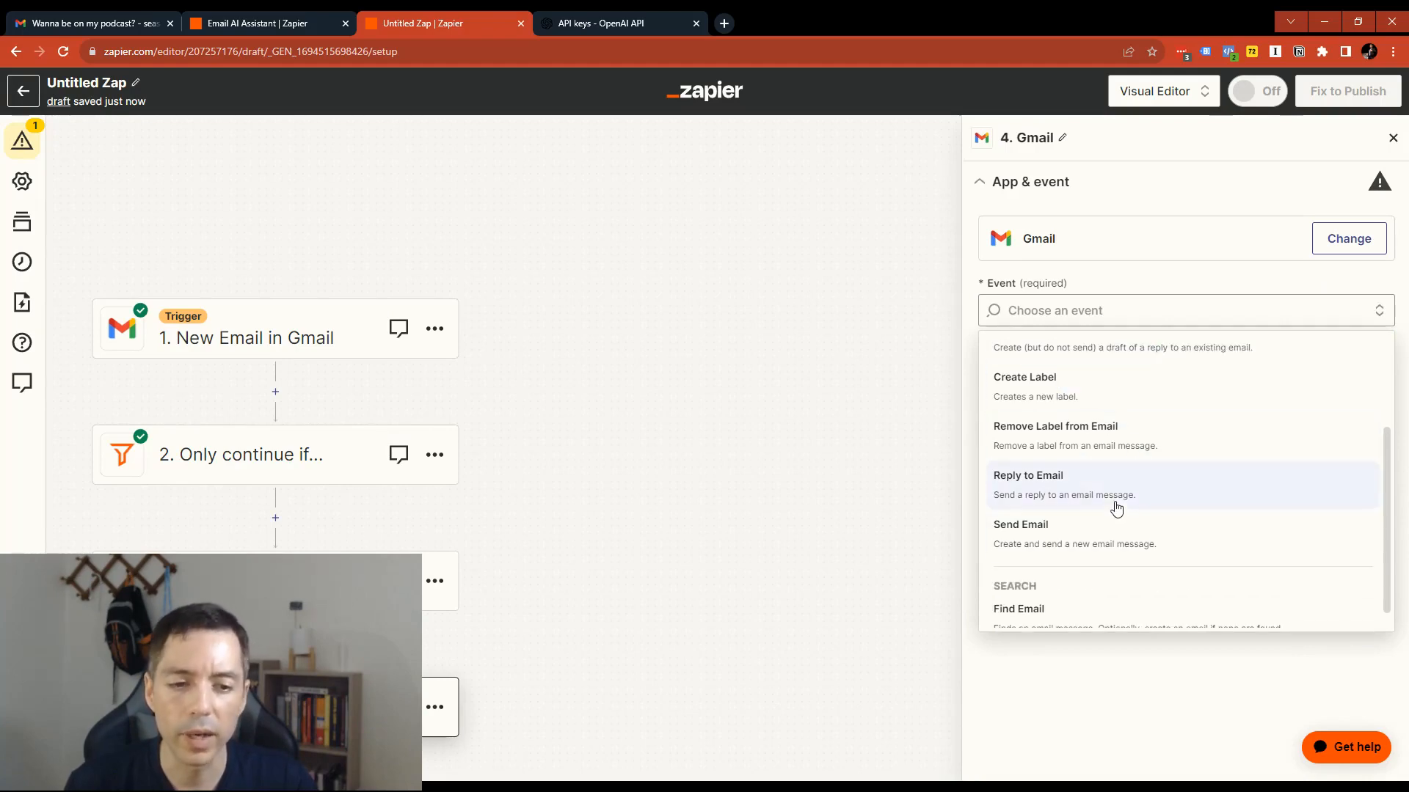
scroll(1064, 579, "up", 1)
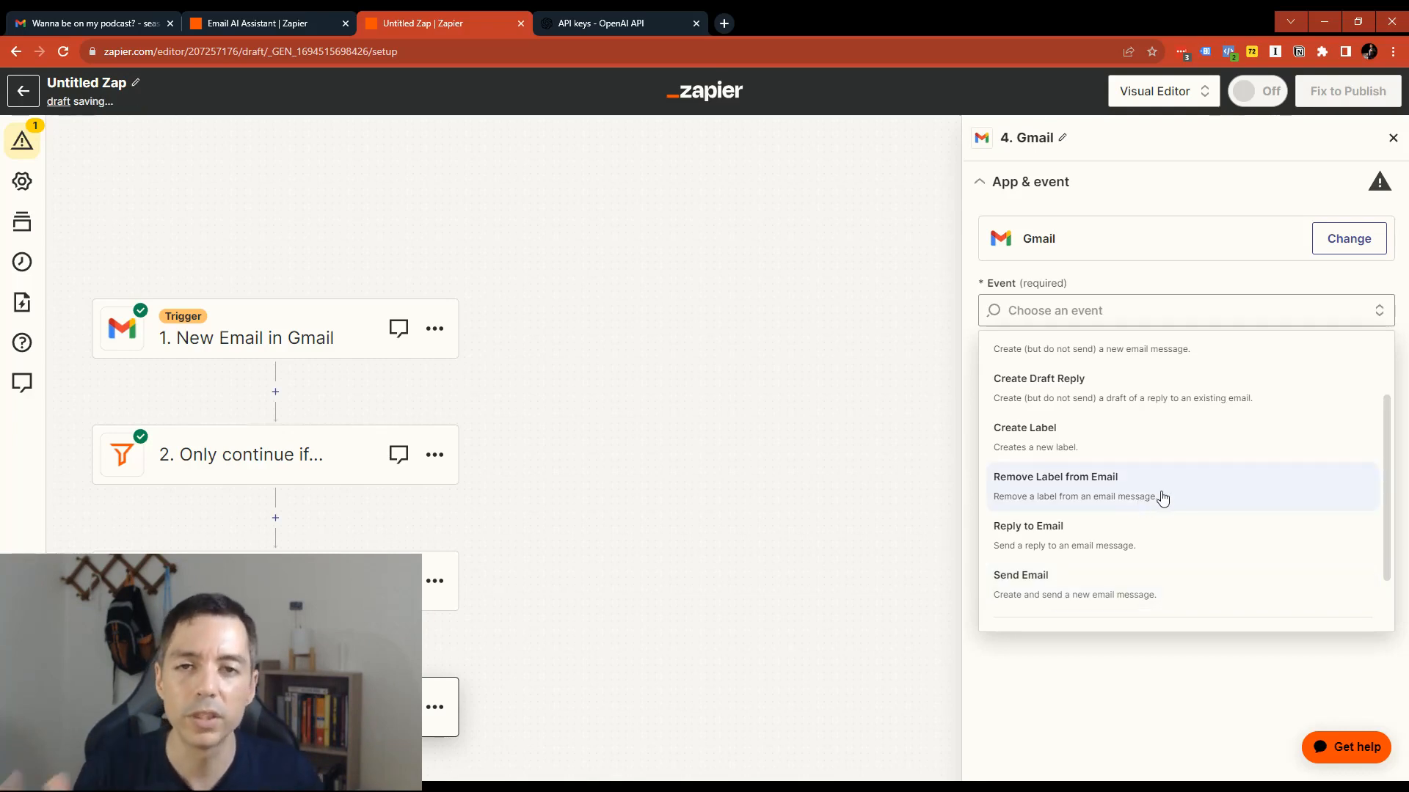
scroll(1182, 444, "up", 2)
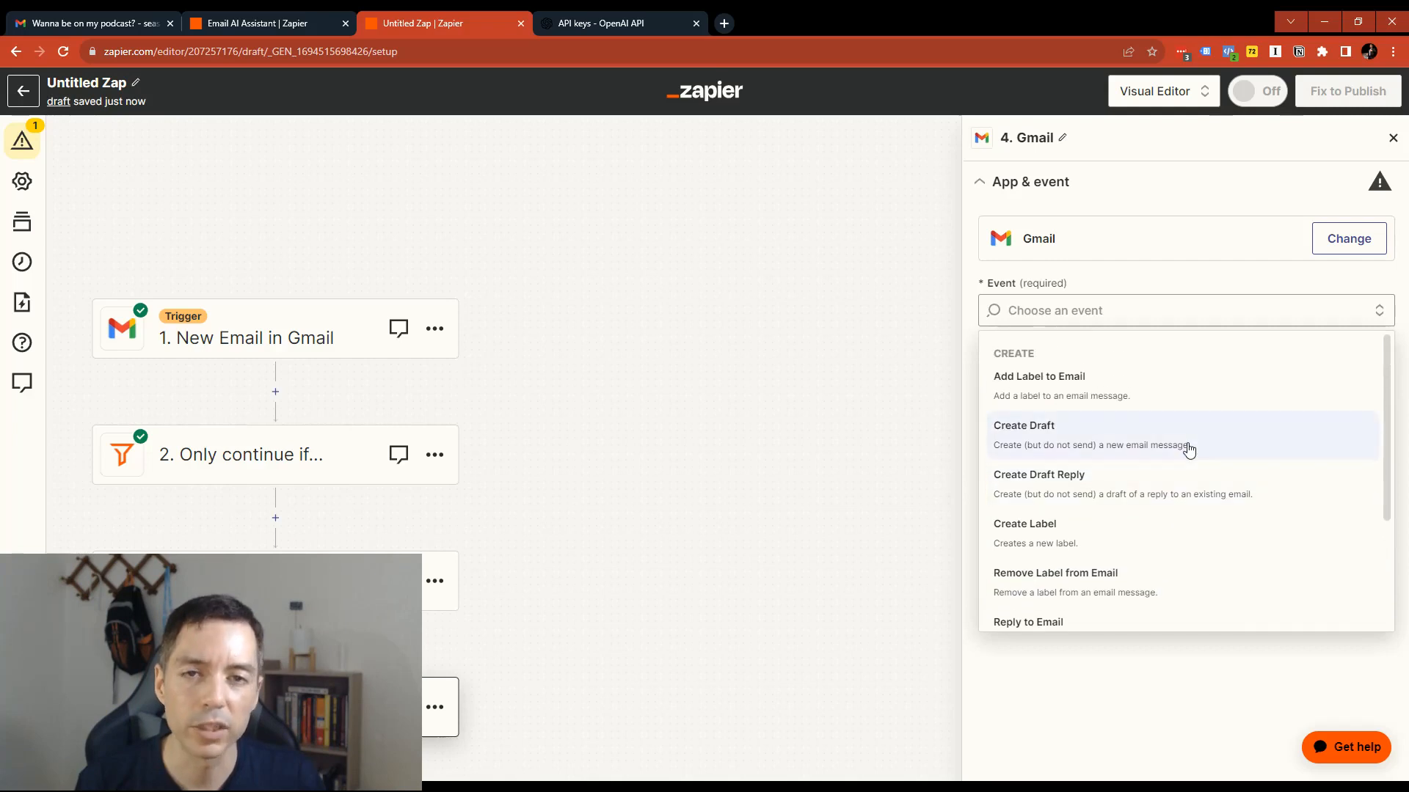
scroll(1185, 445, "down", 1)
left_click(1171, 409)
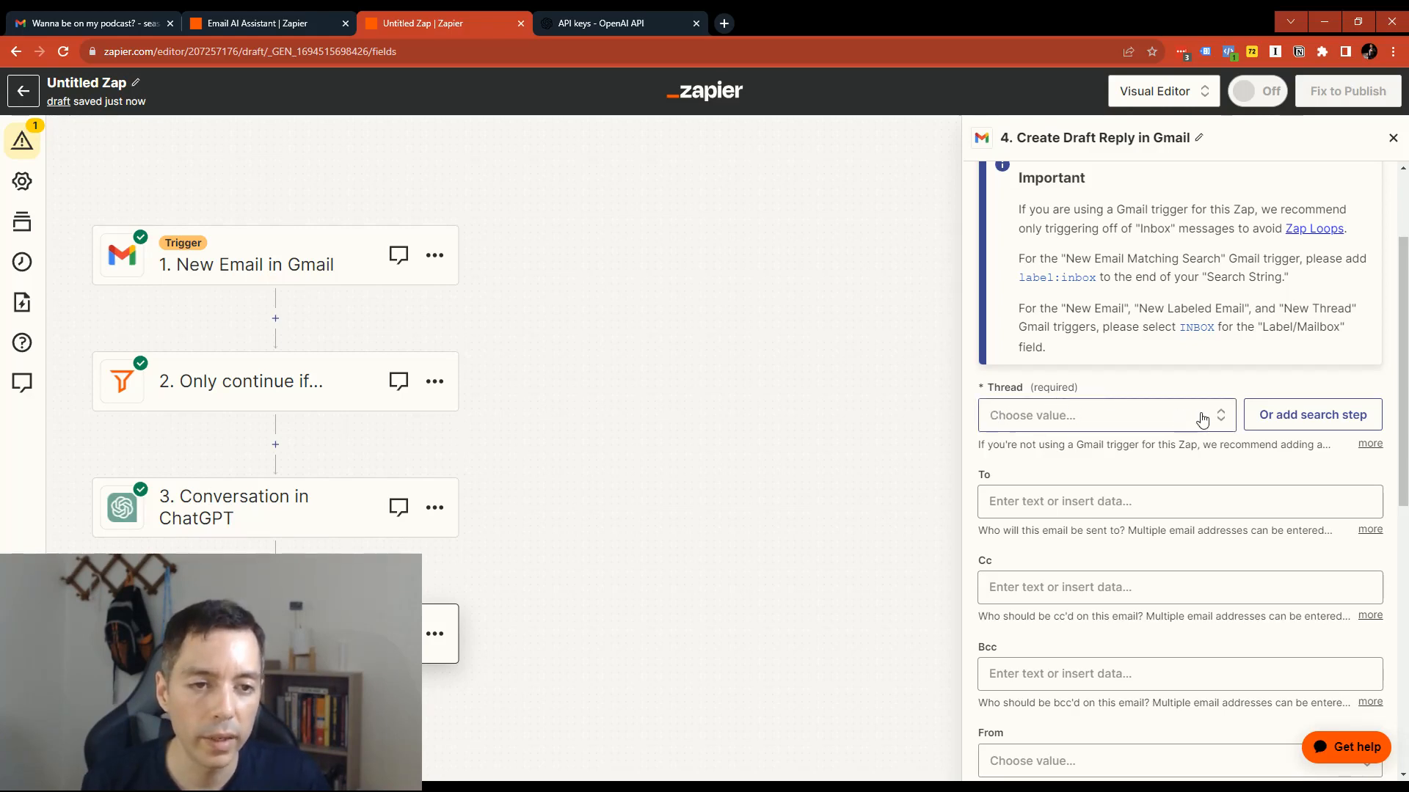
- Map the required Thread field to the ID of the New Email in Gmail step as a custom value
scroll(1012, 375, "up", 1)
scroll(988, 371, "down", 2)
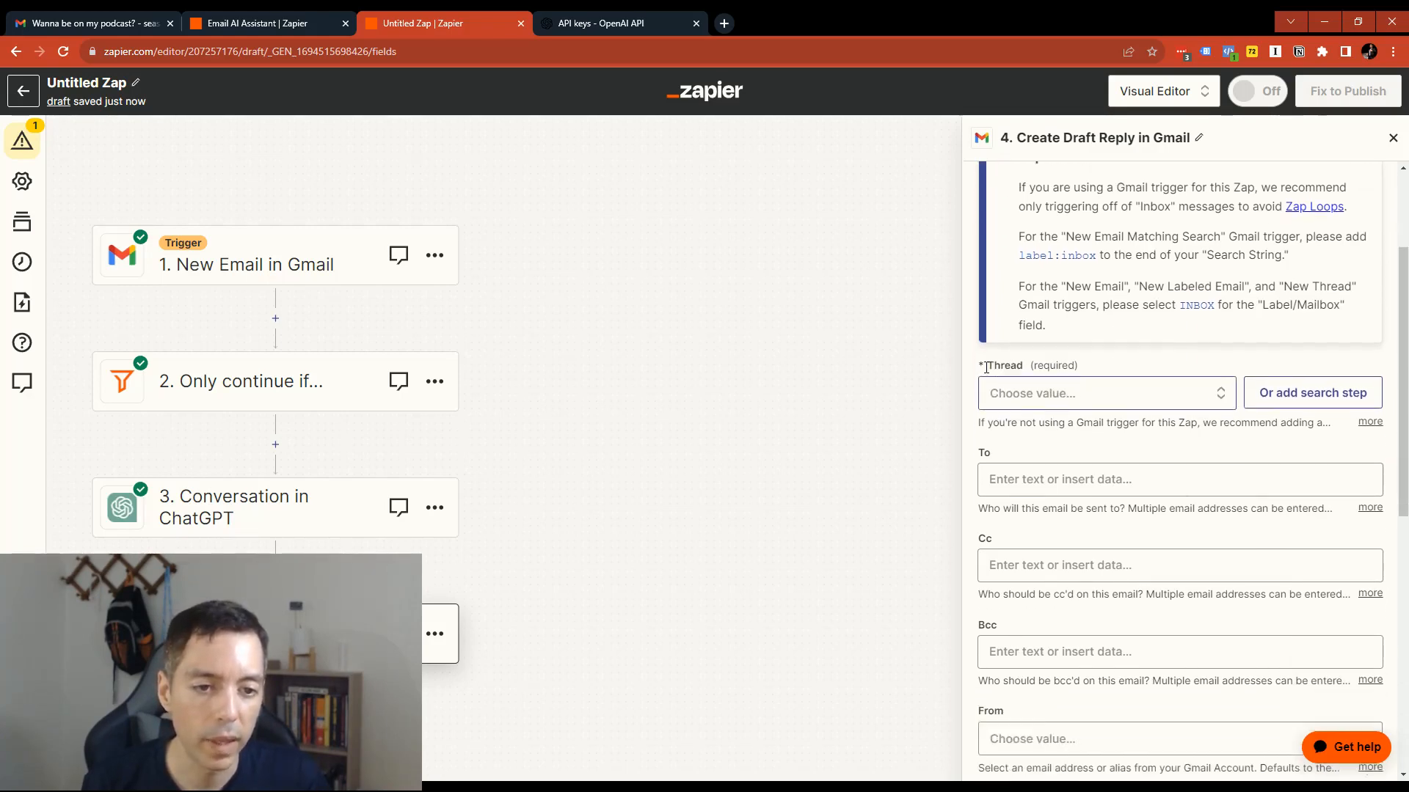
scroll(986, 367, "down", 1)
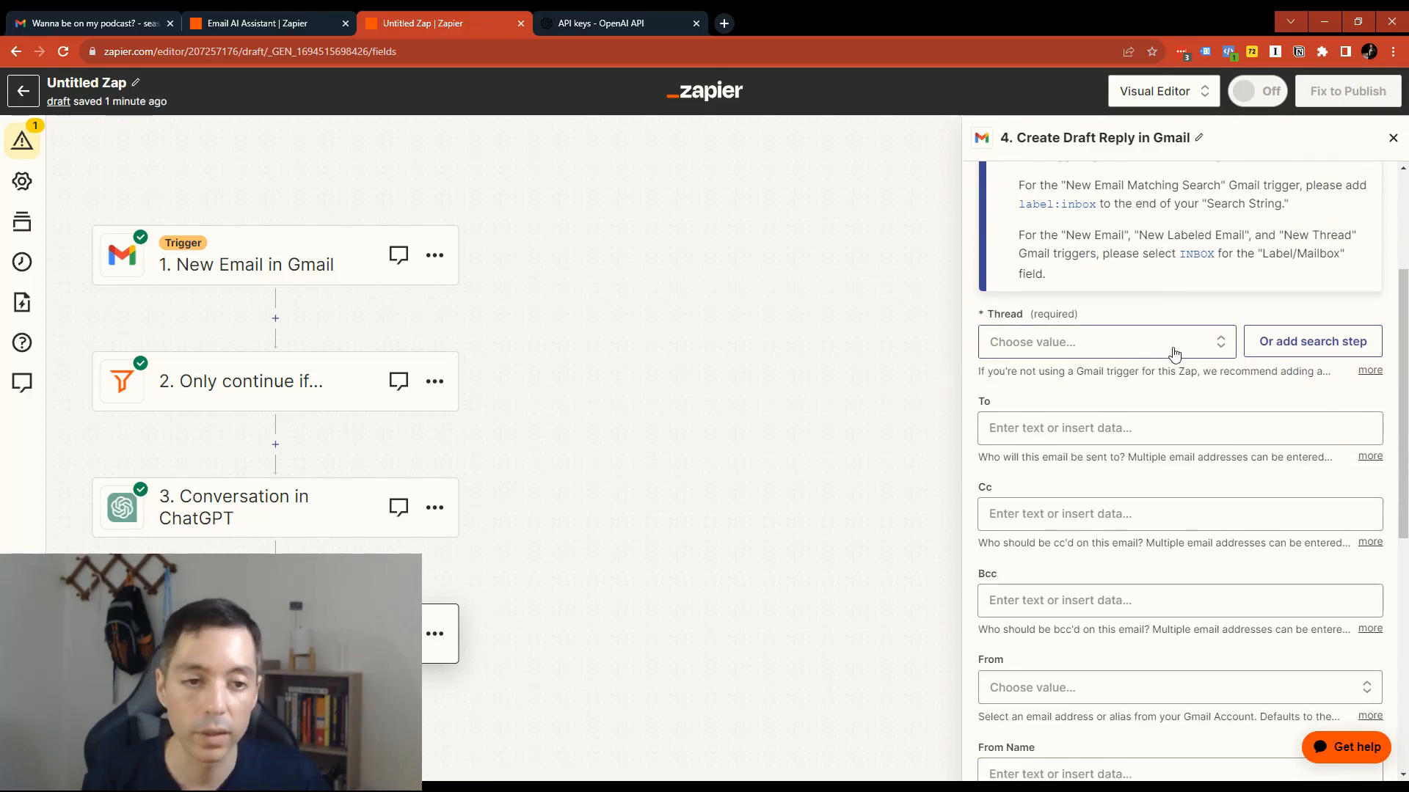
left_click(1212, 342)
left_click(1086, 390)
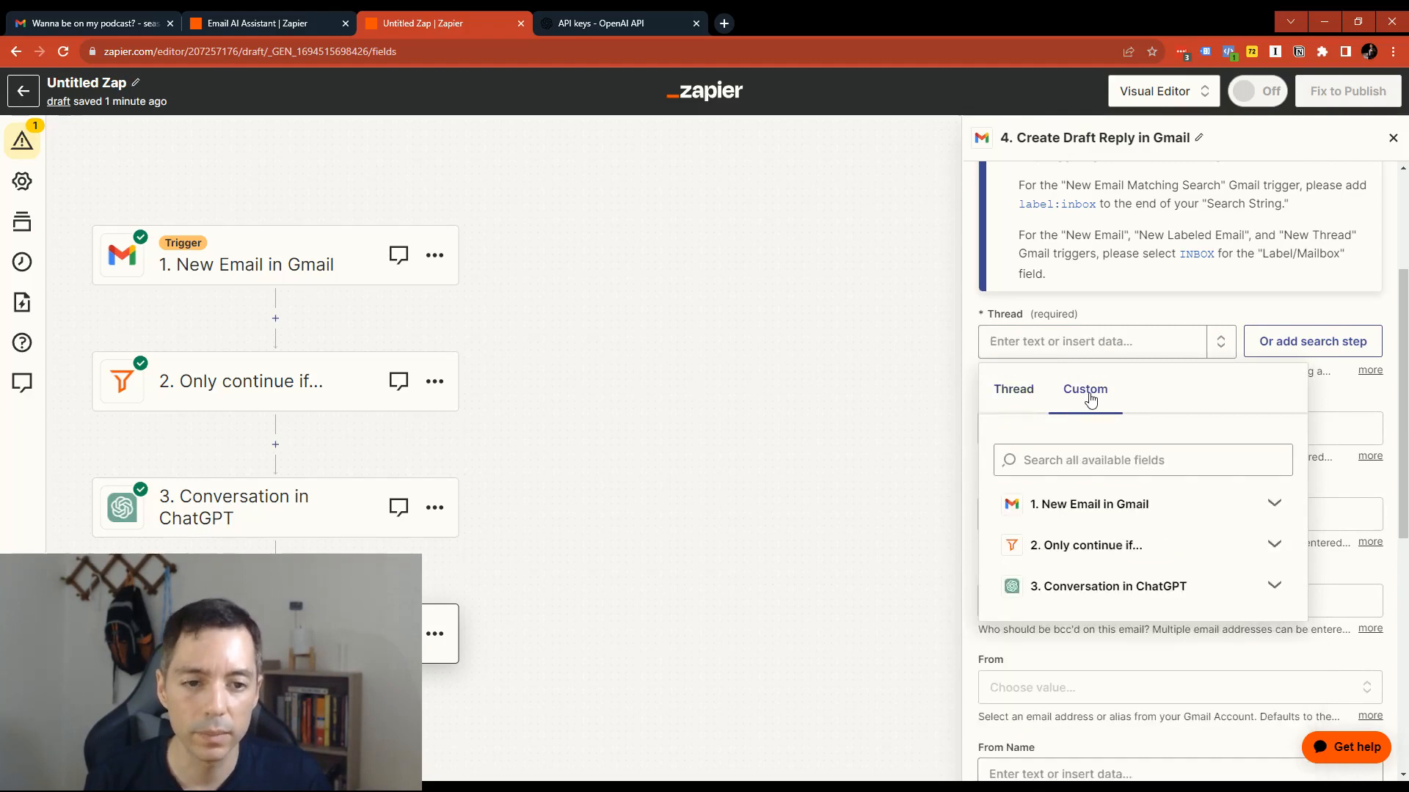
left_click(1105, 477)
type("id")
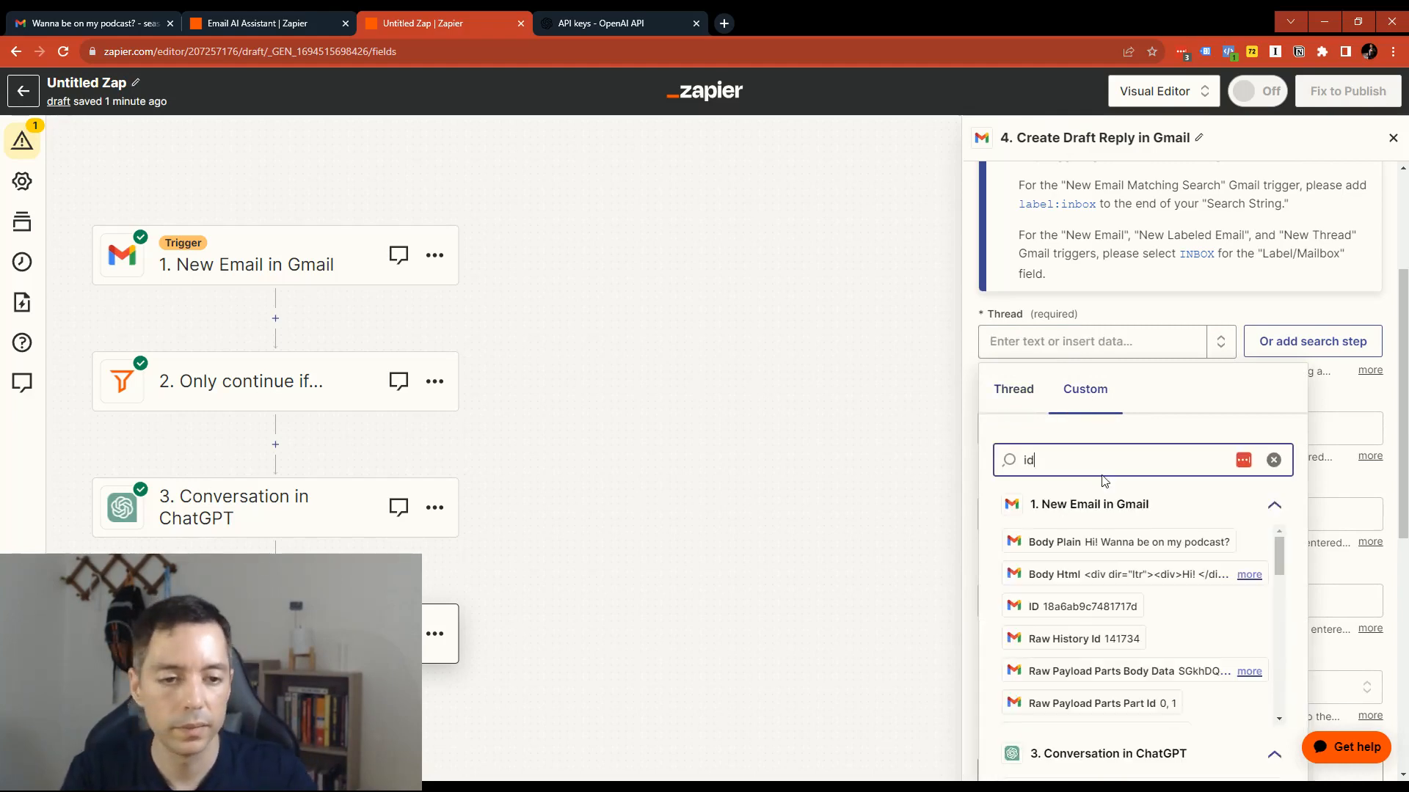
left_click(1082, 608)
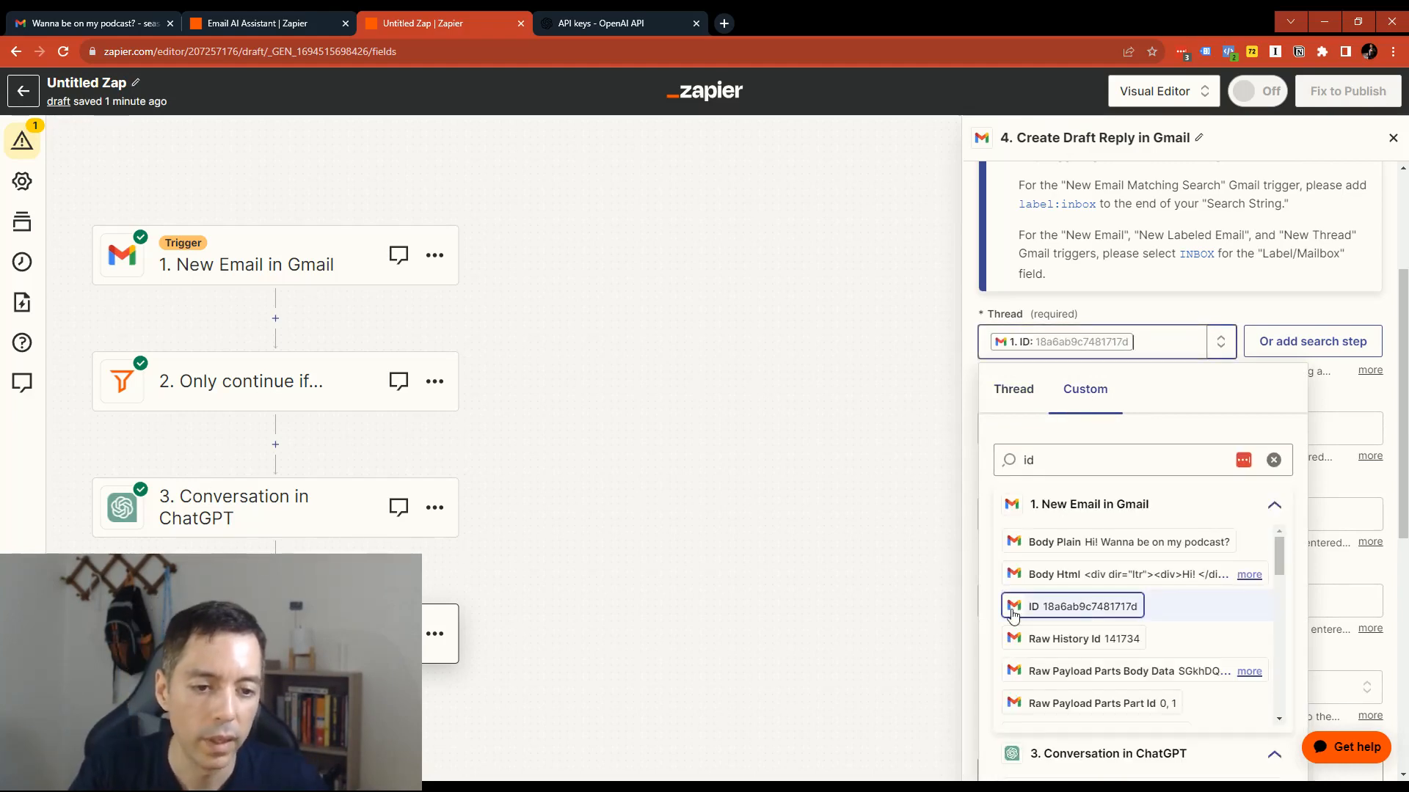
left_click(1082, 608)
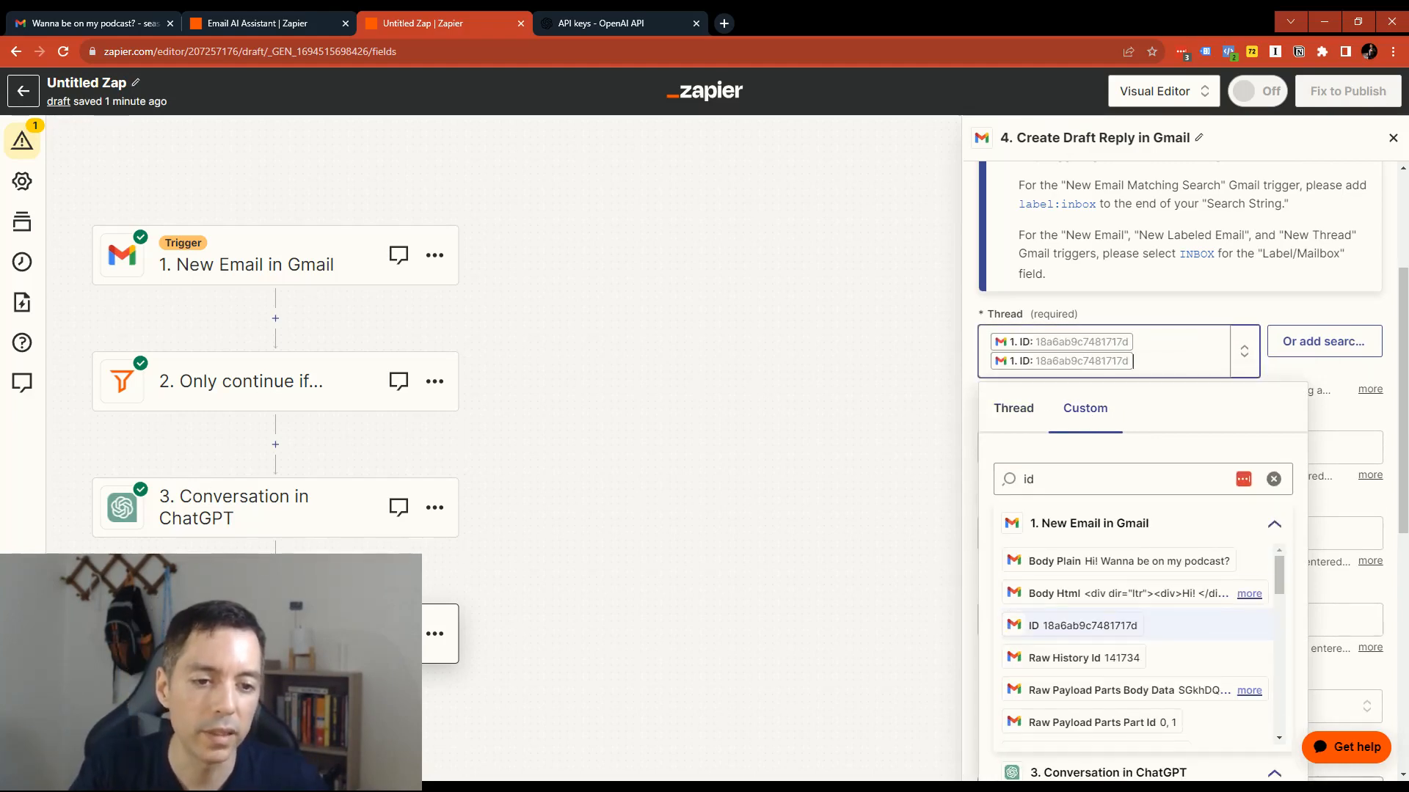
left_click(1063, 366)
left_click(1148, 361)
key("BackSpace")
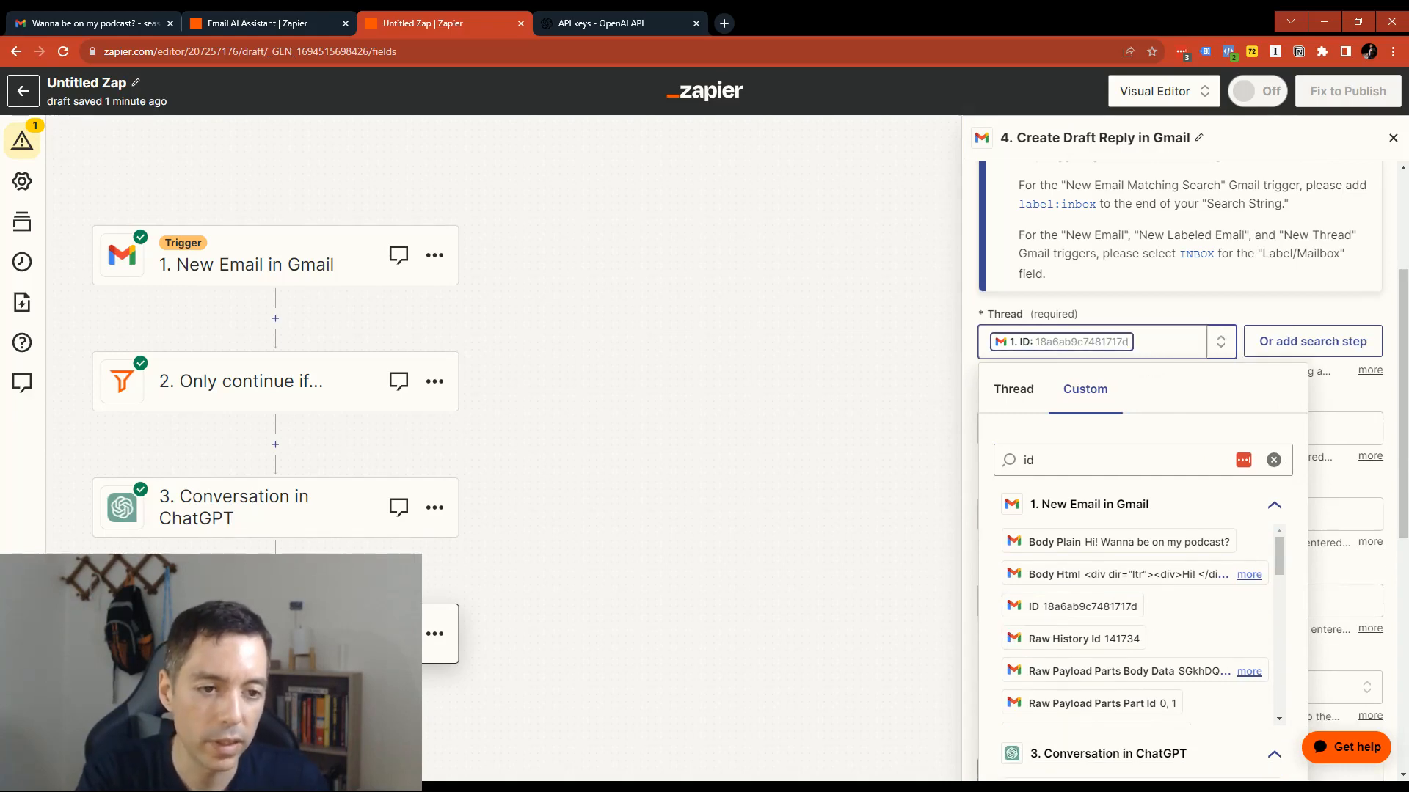
left_click(1110, 362)
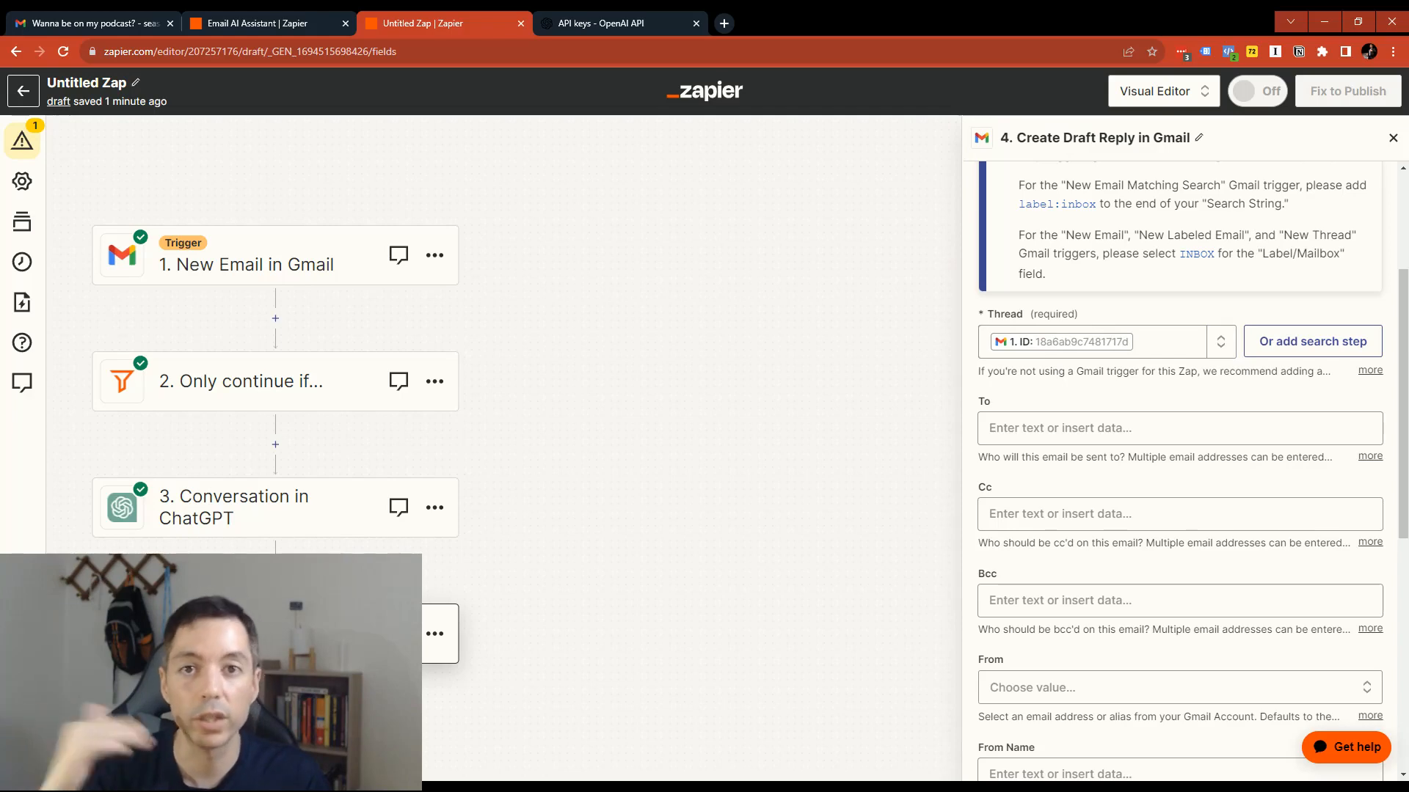
- Fill the draft's required Body with the Reply output of the Conversation in ChatGPT step
scroll(337, 624, "down", 1)
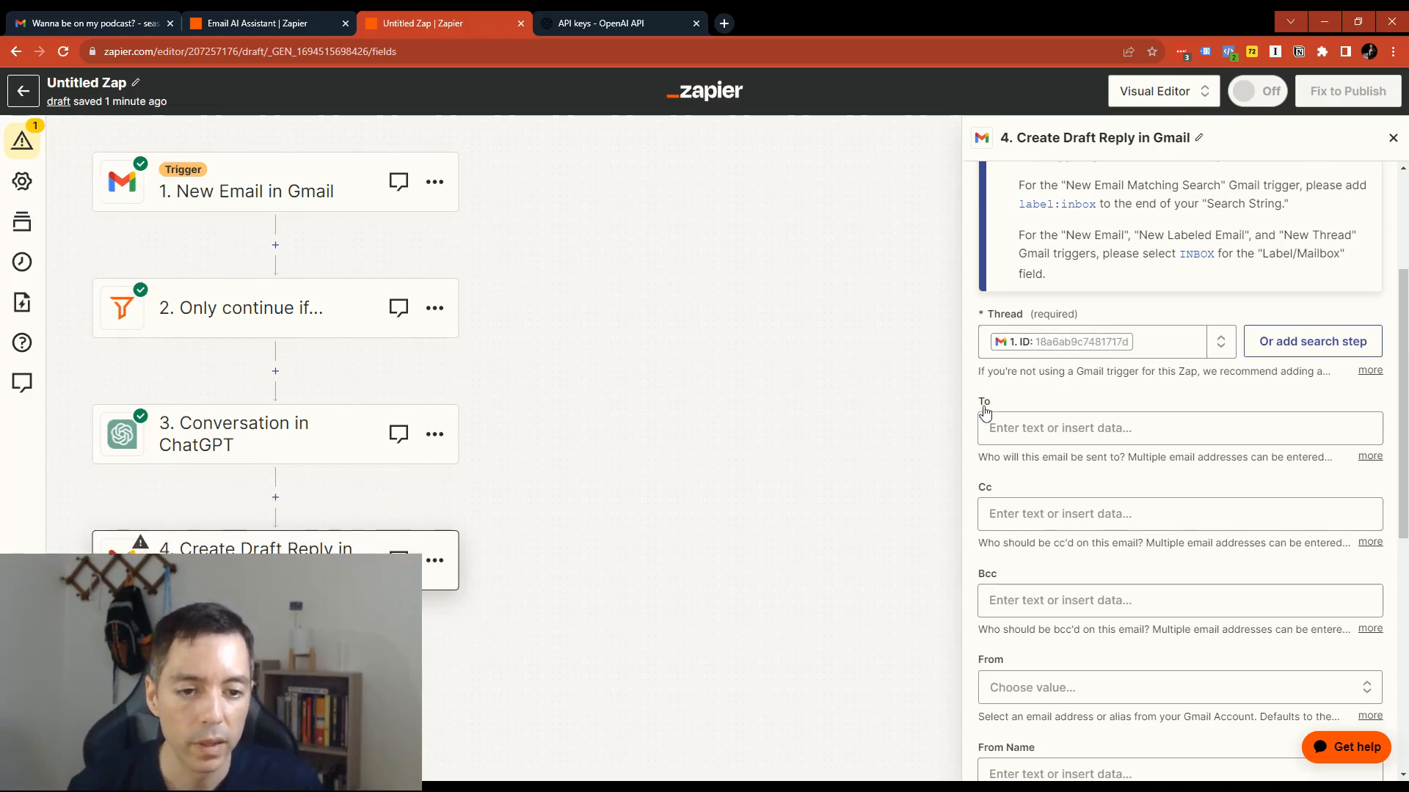
scroll(1041, 451, "down", 3)
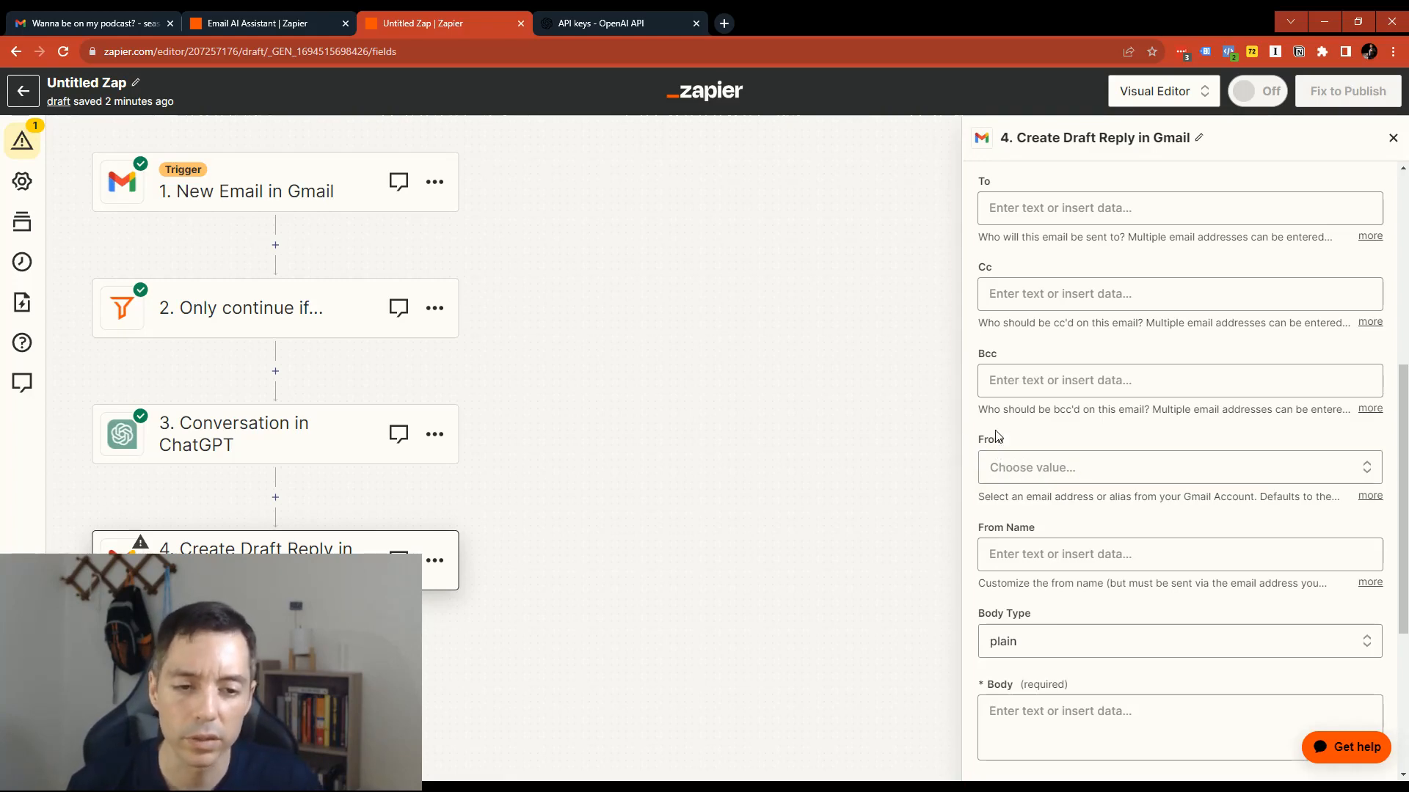
scroll(1036, 514, "down", 3)
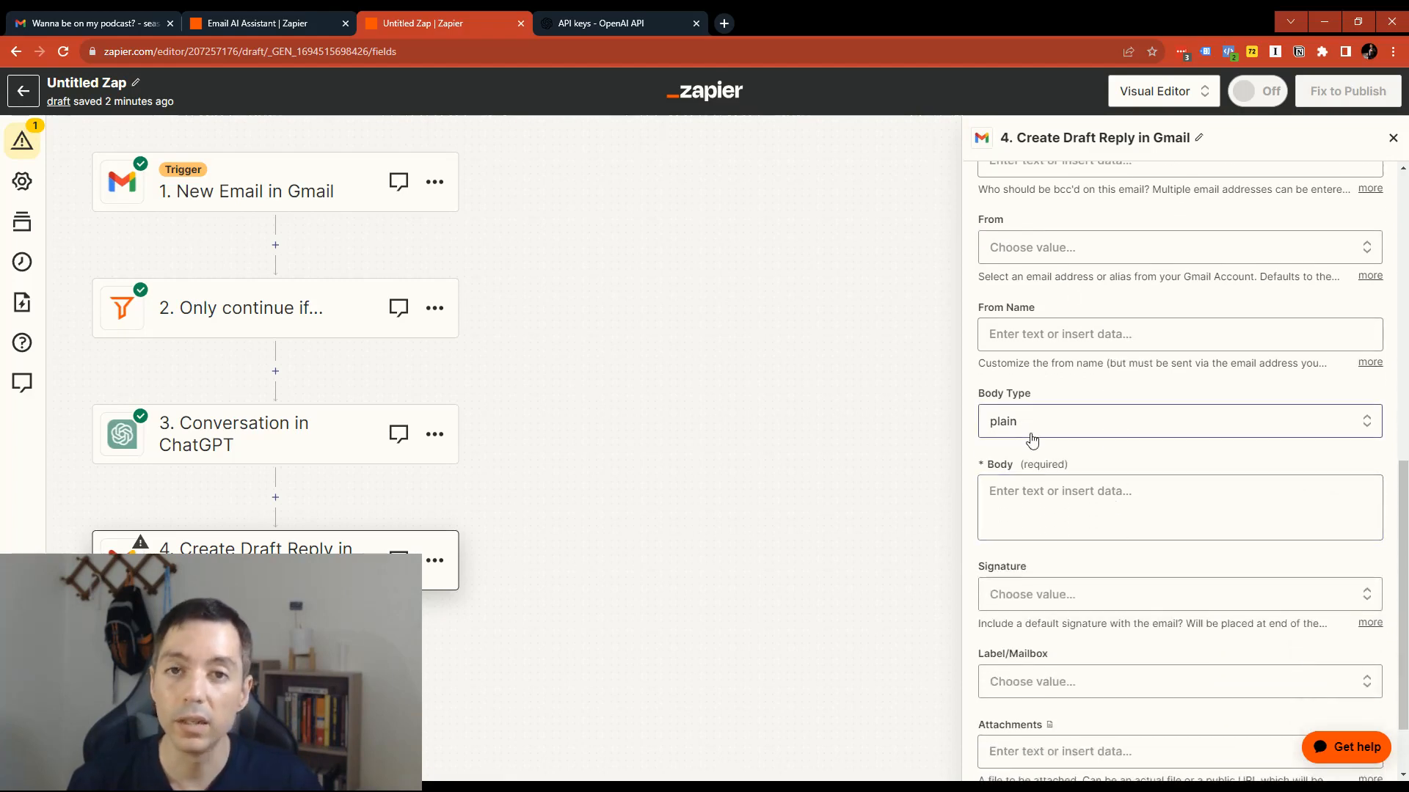
left_click(1029, 490)
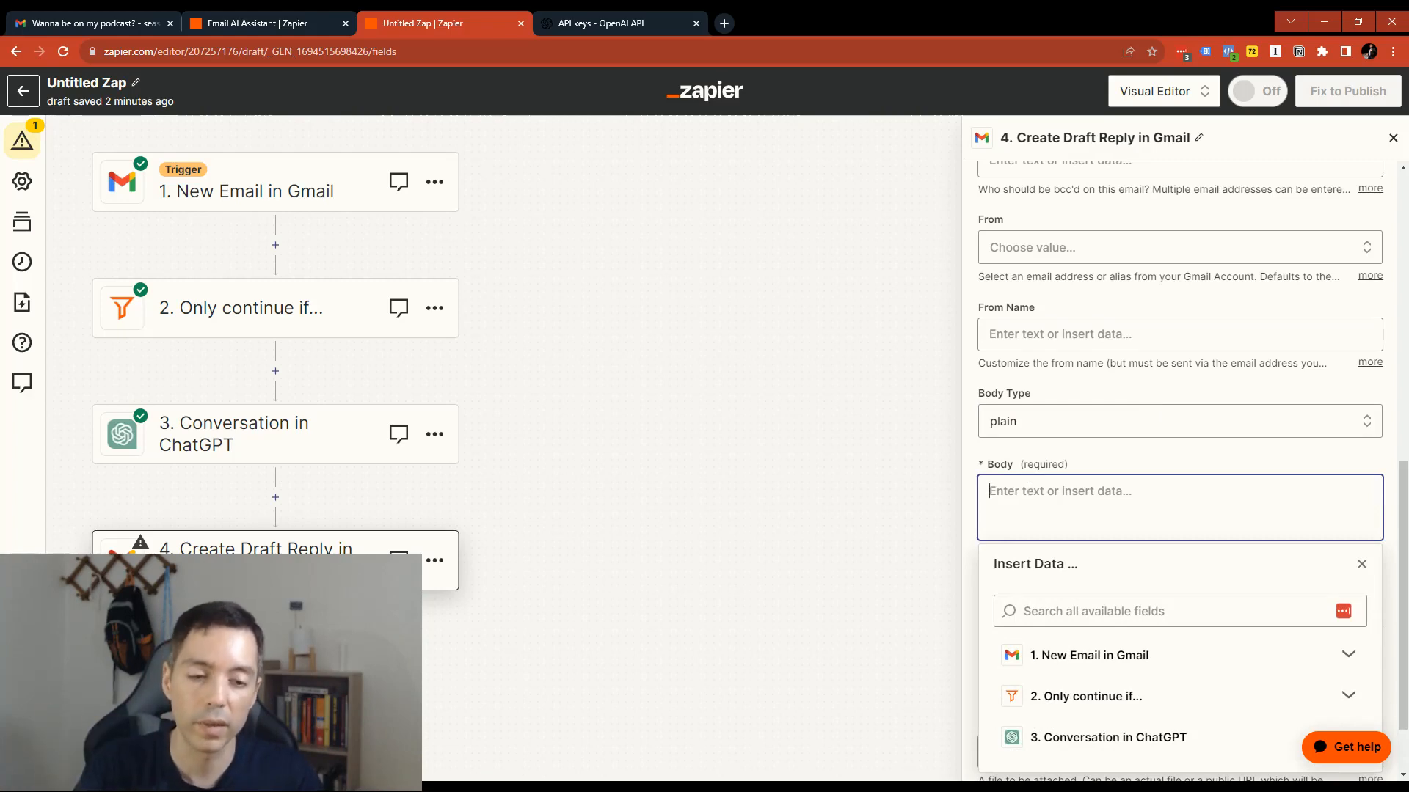
left_click(1153, 749)
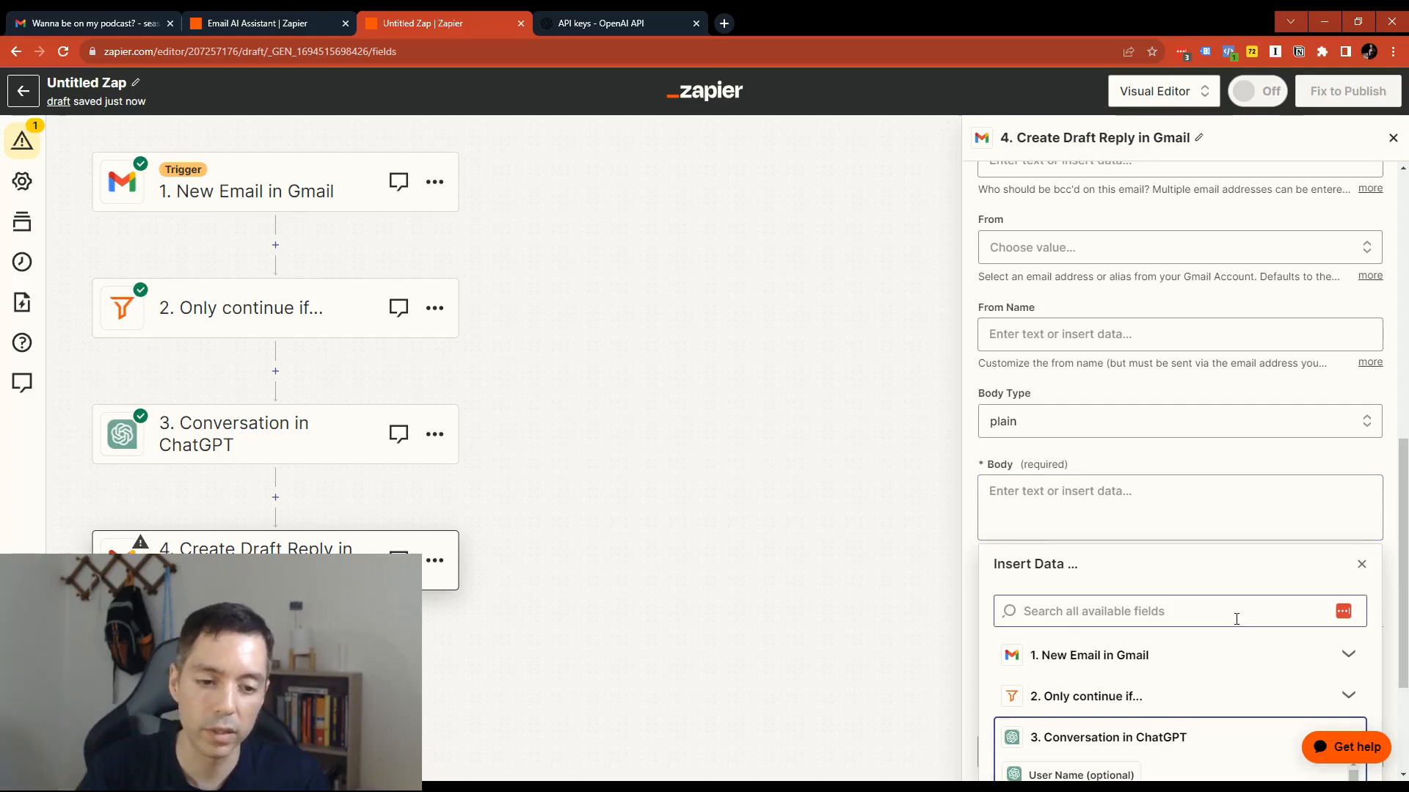
scroll(1235, 631, "down", 1)
scroll(1236, 653, "down", 2)
scroll(1249, 628, "down", 2)
scroll(1259, 629, "up", 2)
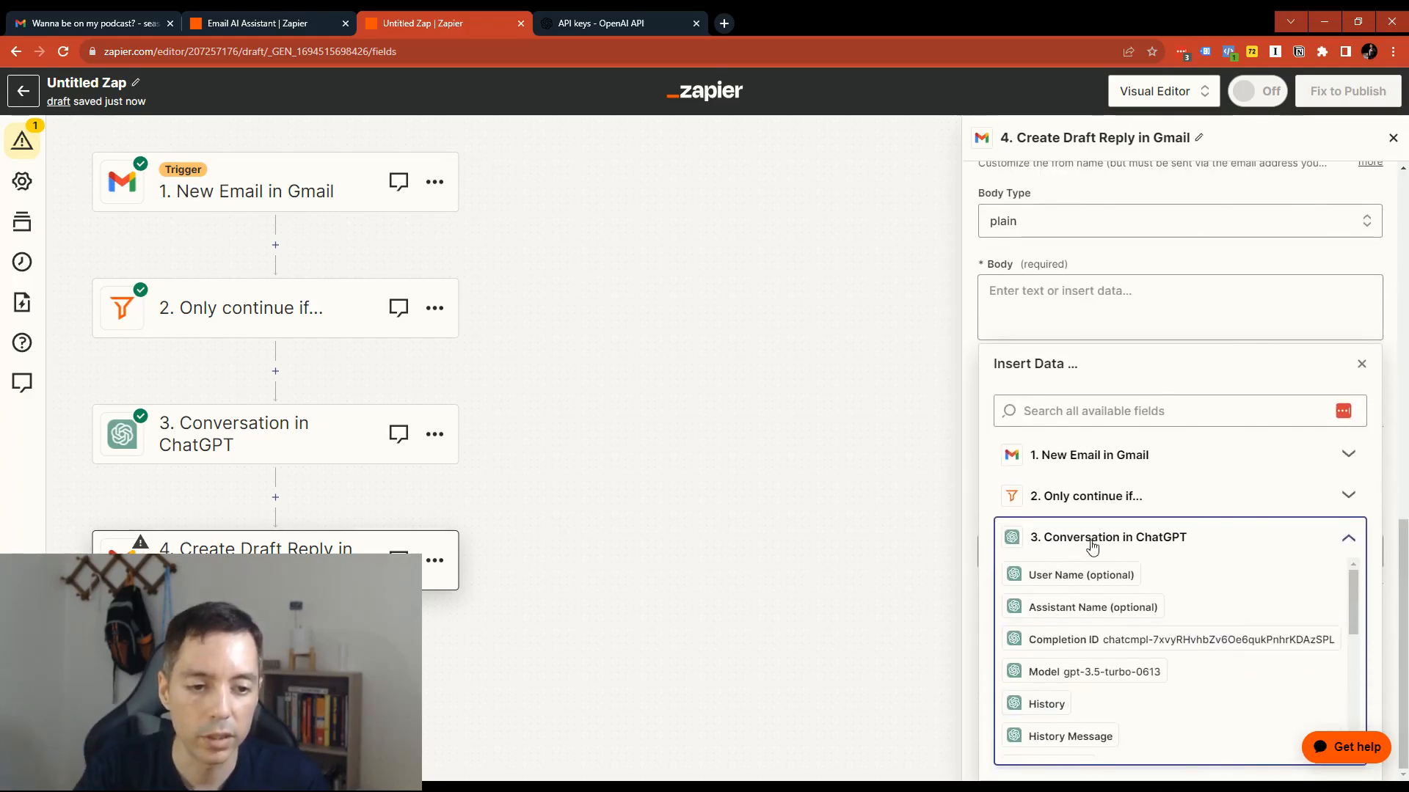
scroll(1211, 602, "down", 5)
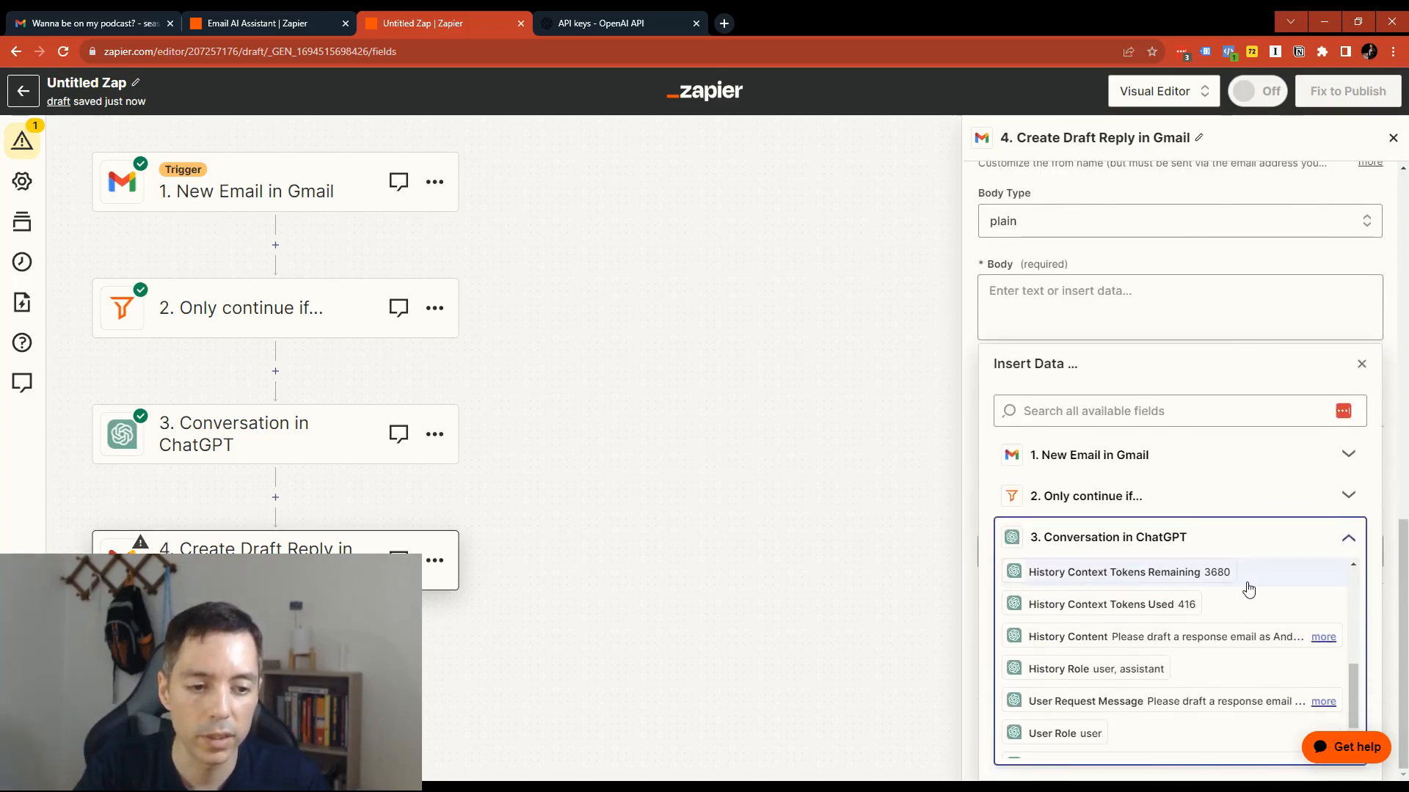
scroll(1221, 609, "down", 2)
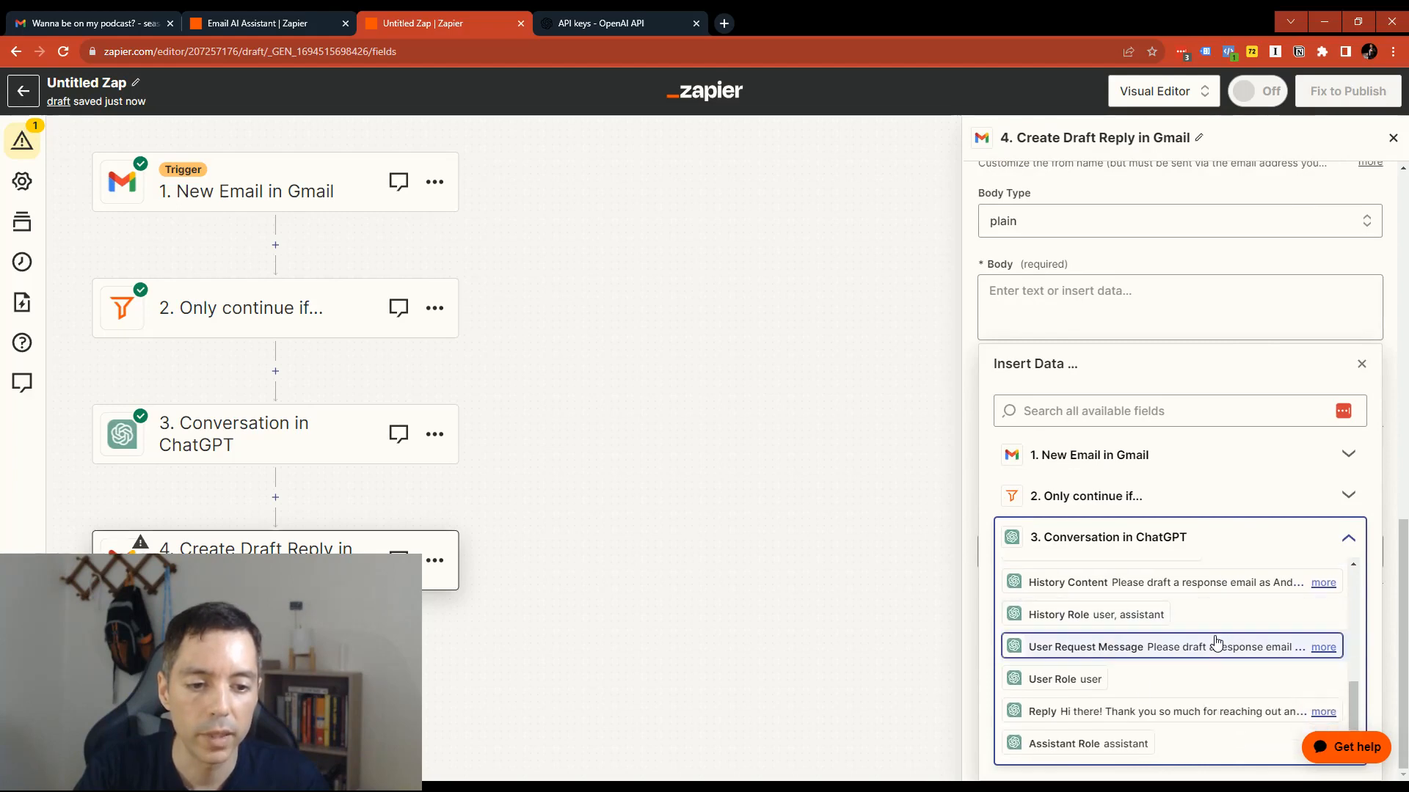
left_click(1055, 720)
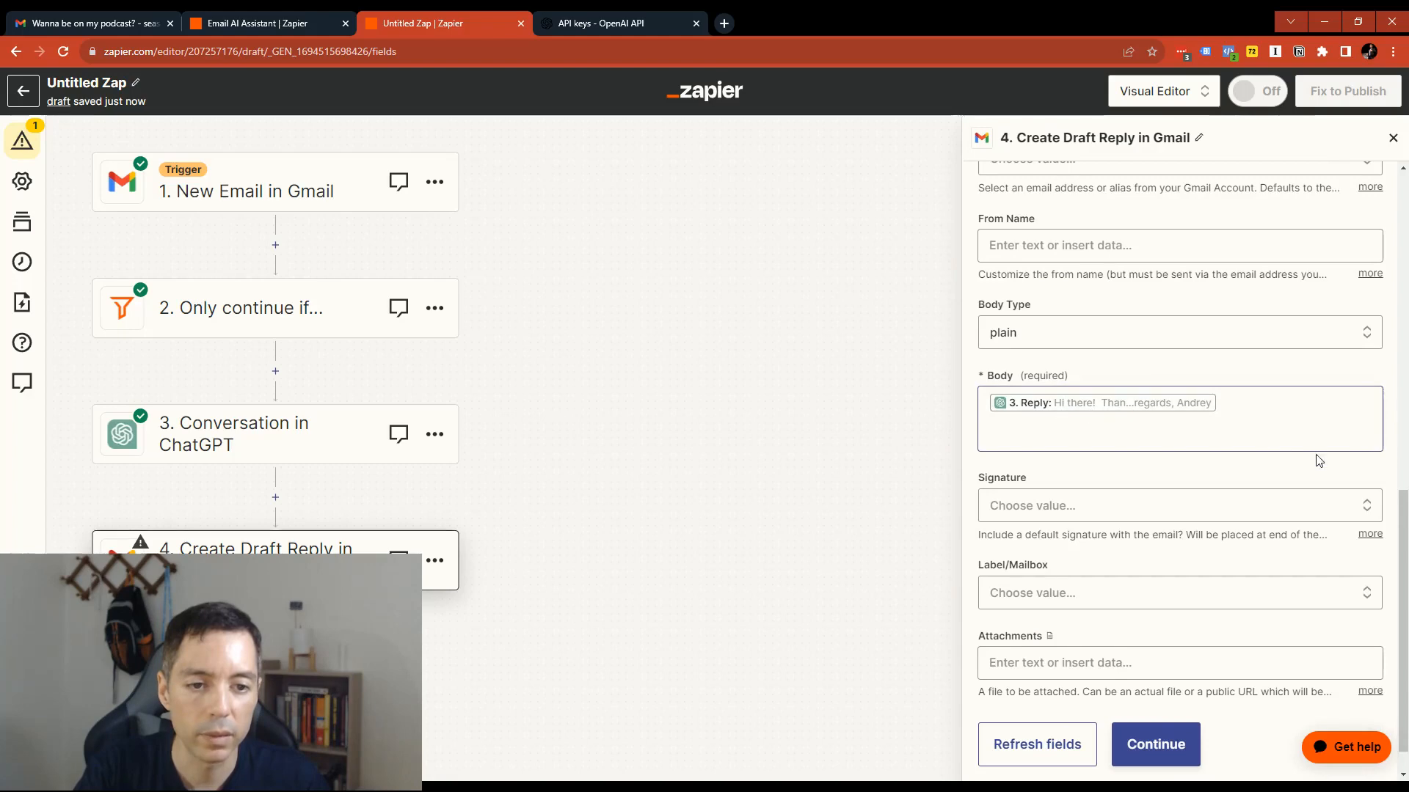
- Continue from the draft reply's action settings to the test, check the data to send, and test the step
scroll(1254, 429, "down", 1)
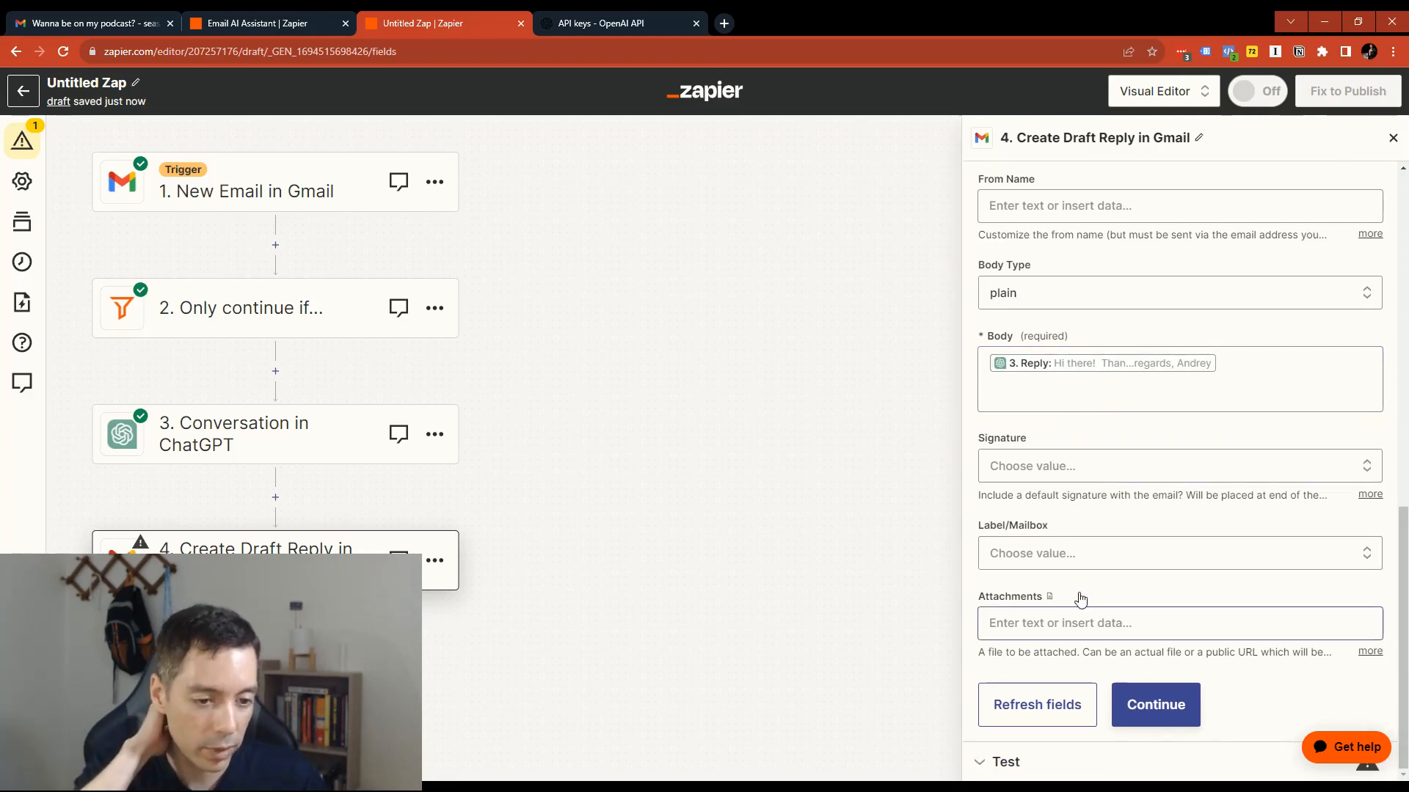
scroll(1085, 573, "up", 5)
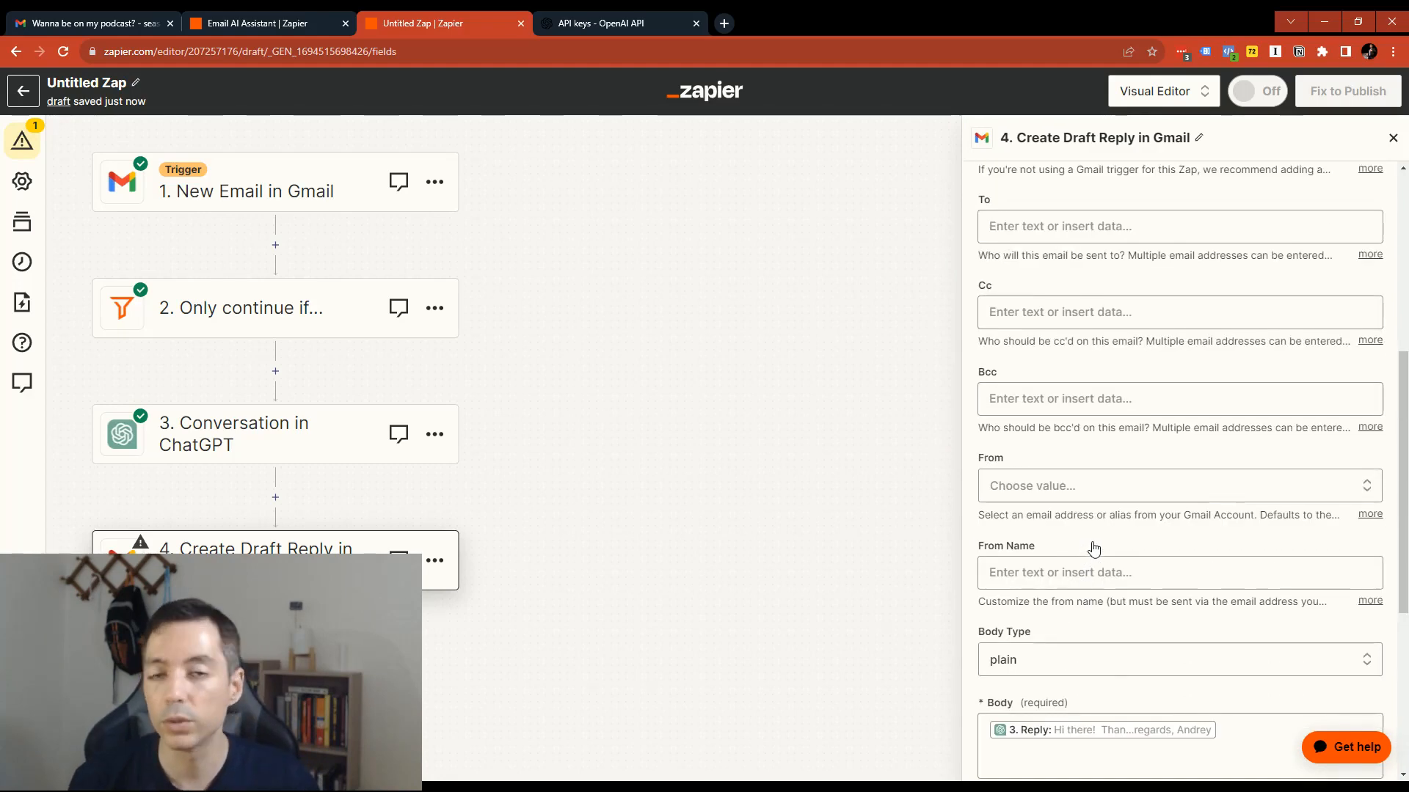
scroll(1174, 587, "down", 5)
left_click(1160, 703)
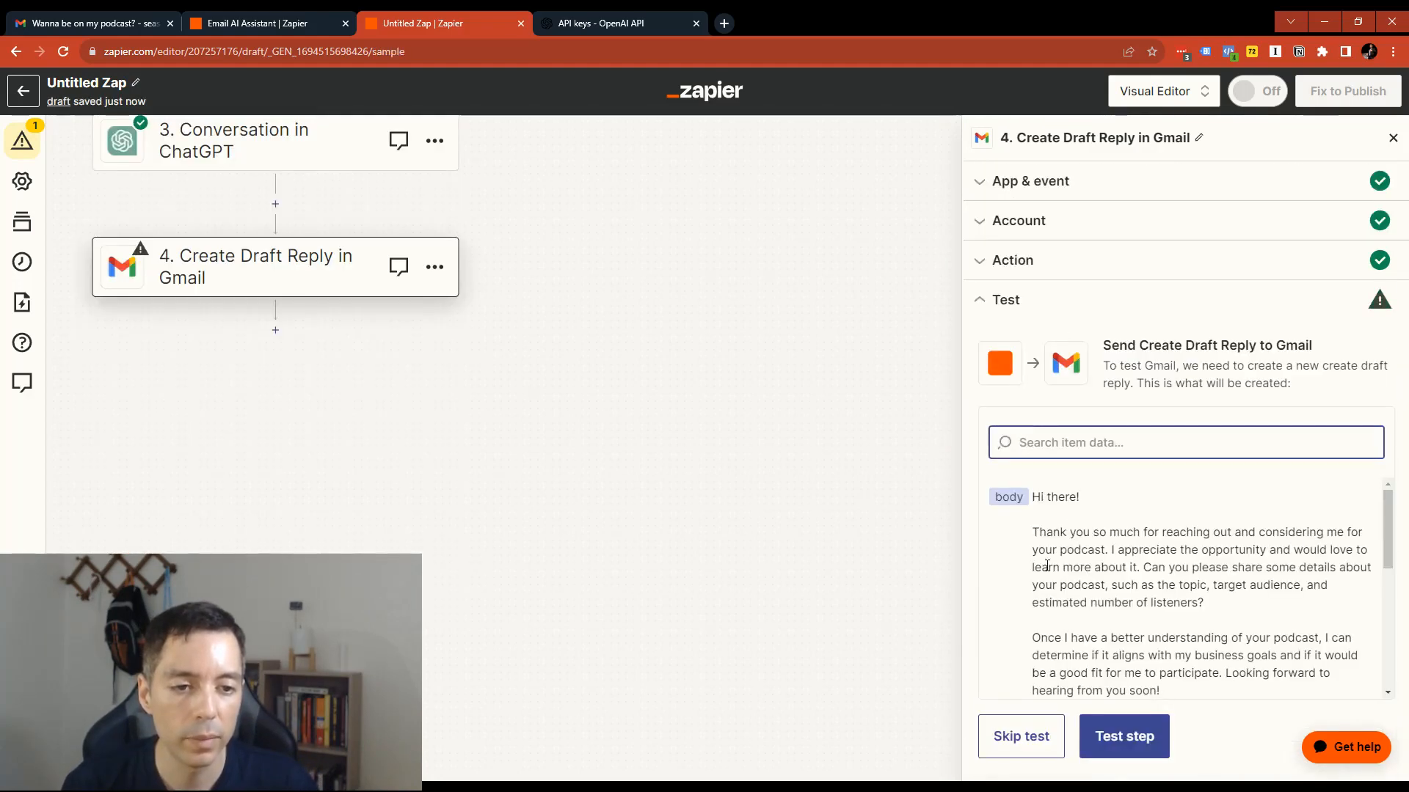
scroll(1115, 602, "down", 2)
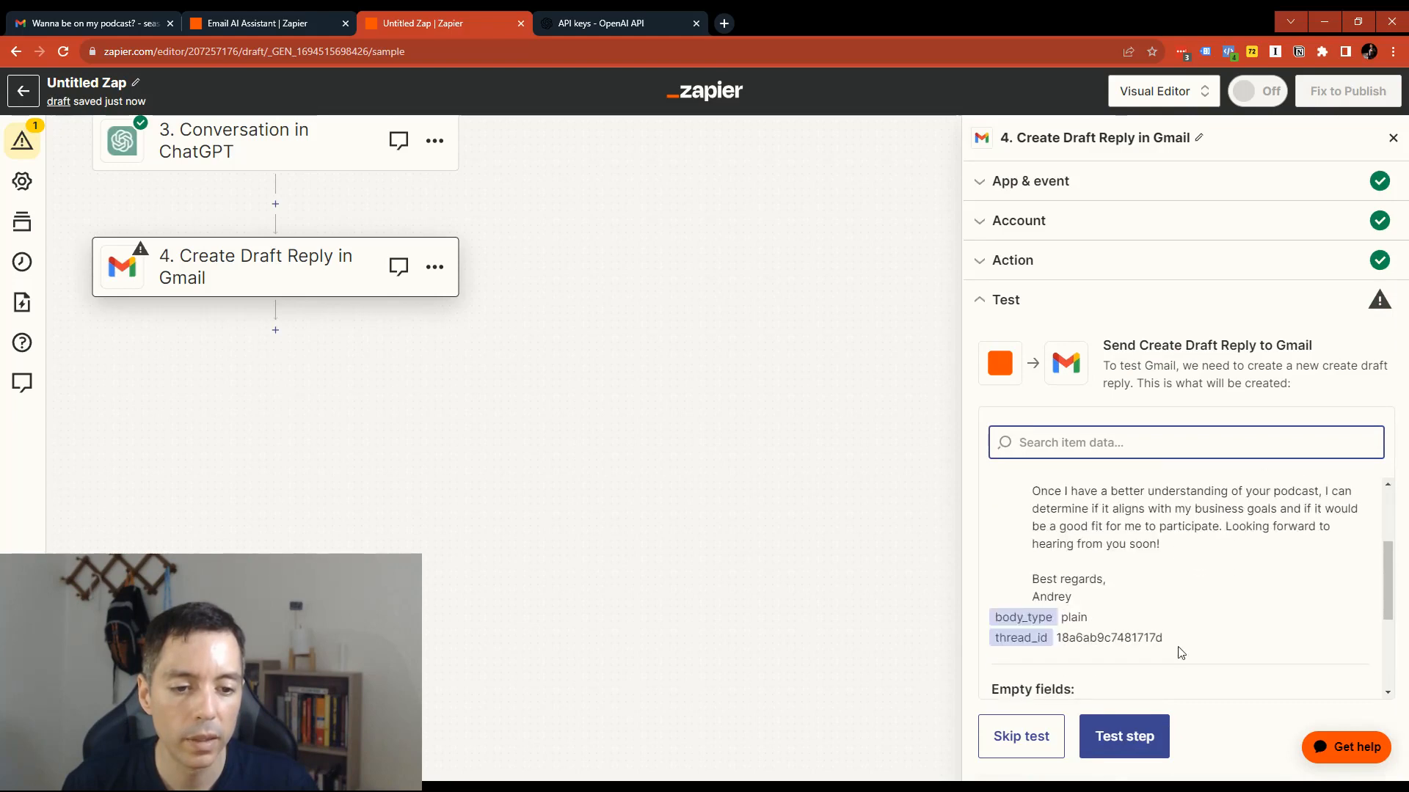
left_click(1132, 737)
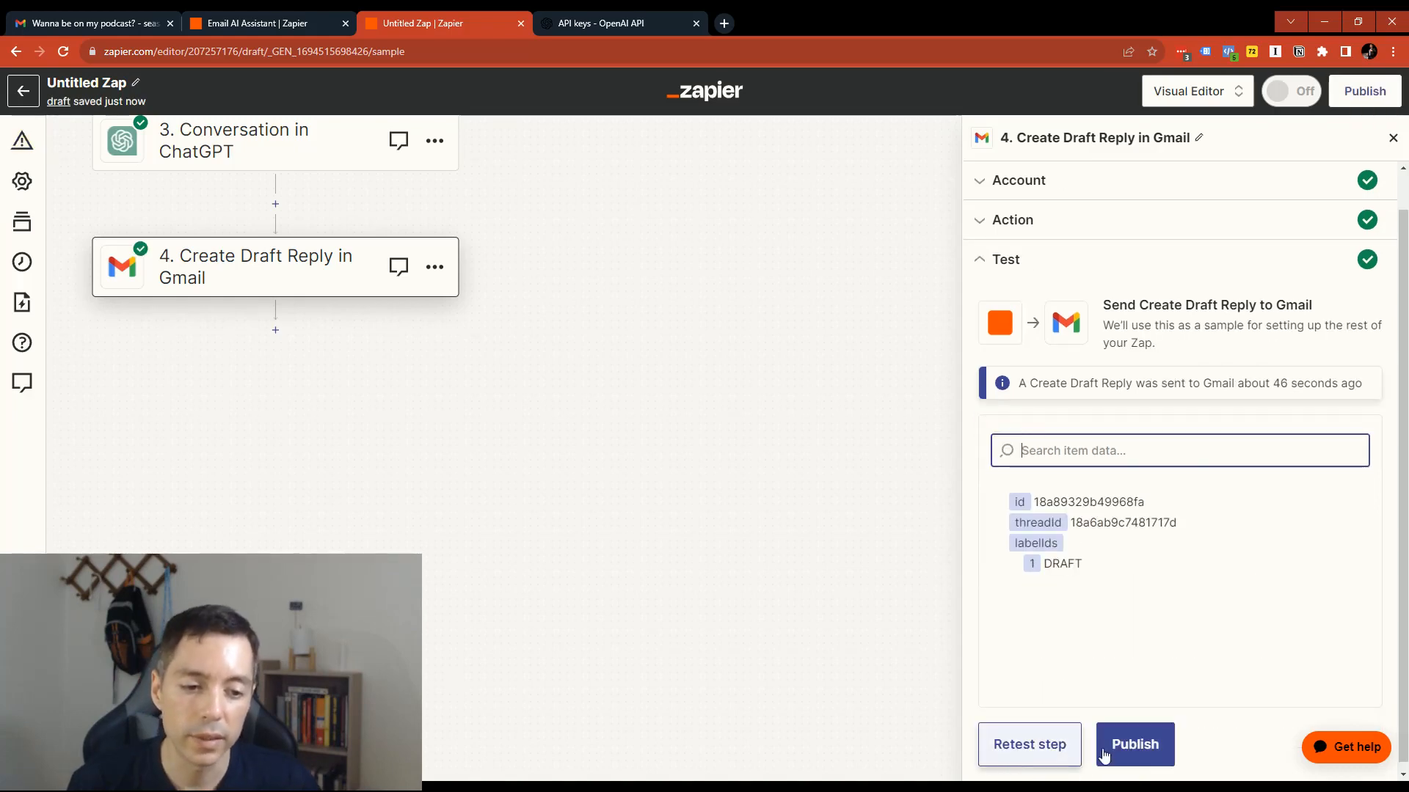
- Switch to Gmail, go to the inbox and reload it to check the podcast email for the created draft reply
left_click(67, 23)
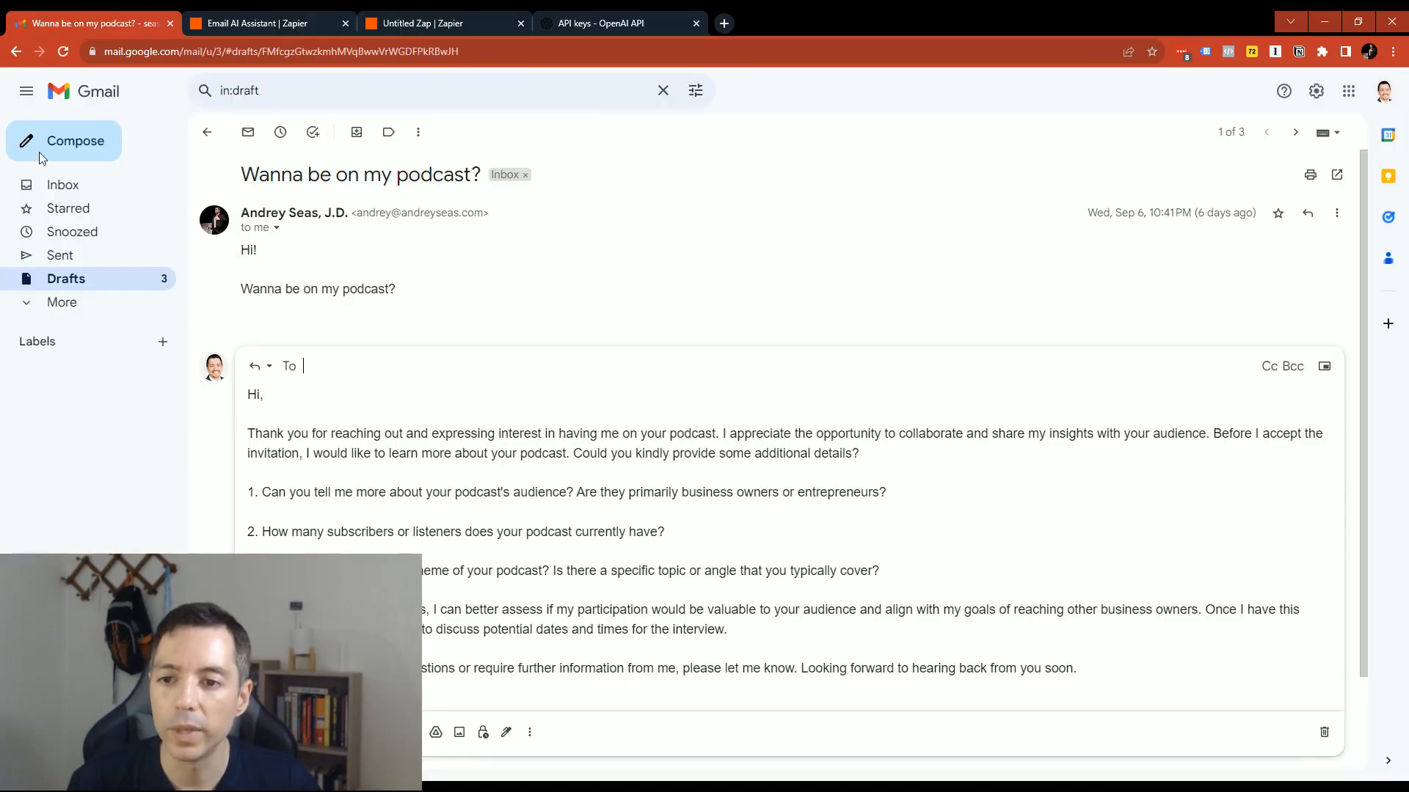
left_click(64, 191)
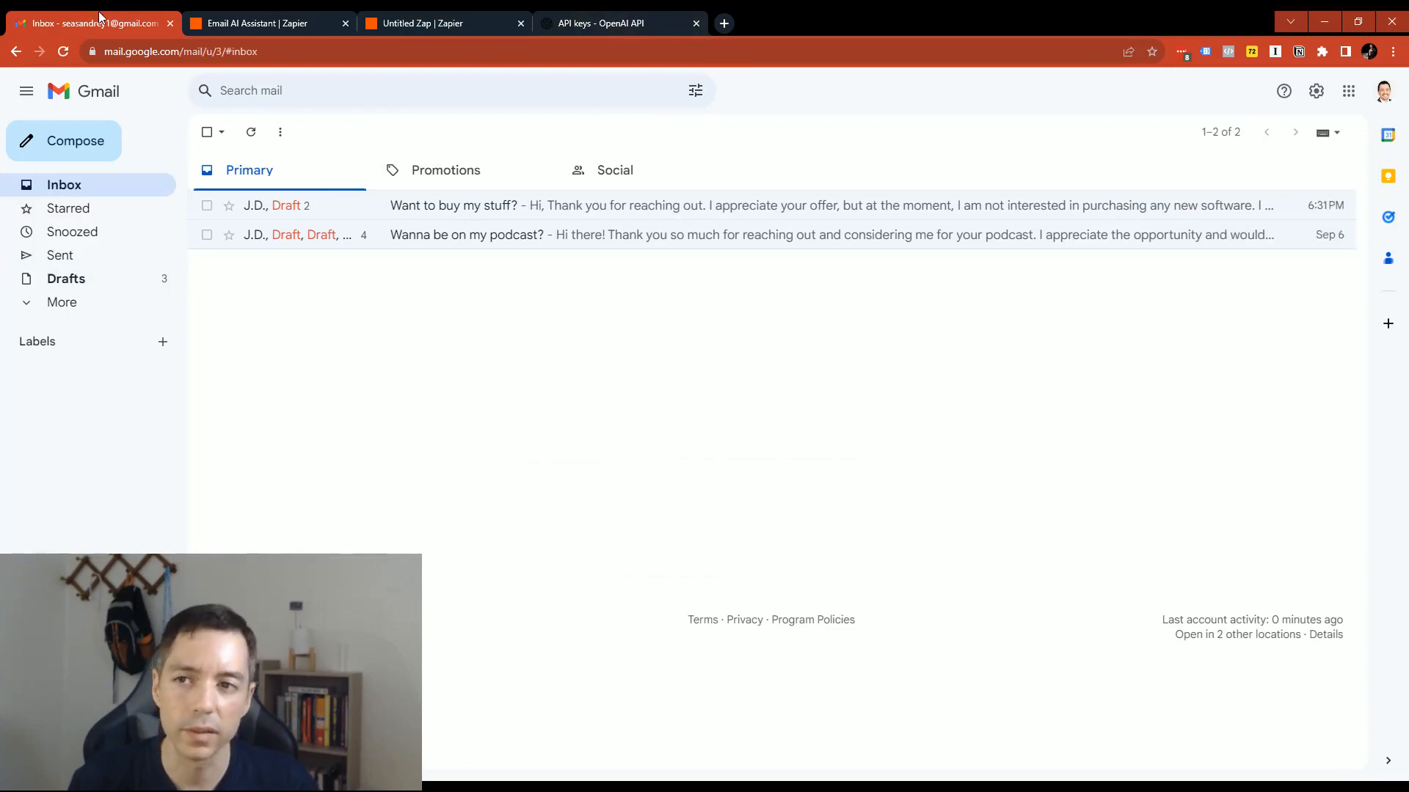
key("F5")
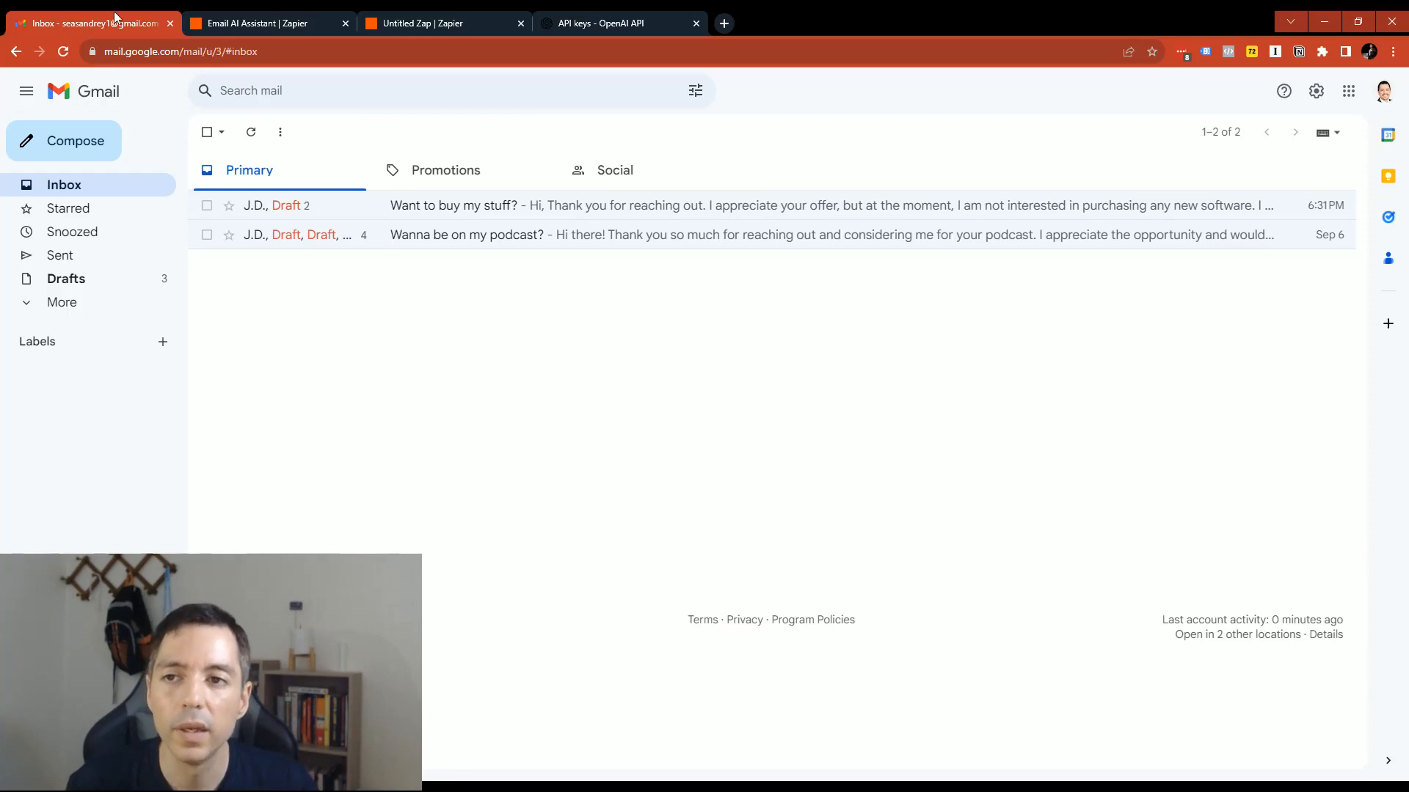
- Review the Email AI Assistant Zap's steps and draft reply settings in Zapier, checking the Gmail inbox once more in between
left_click(261, 23)
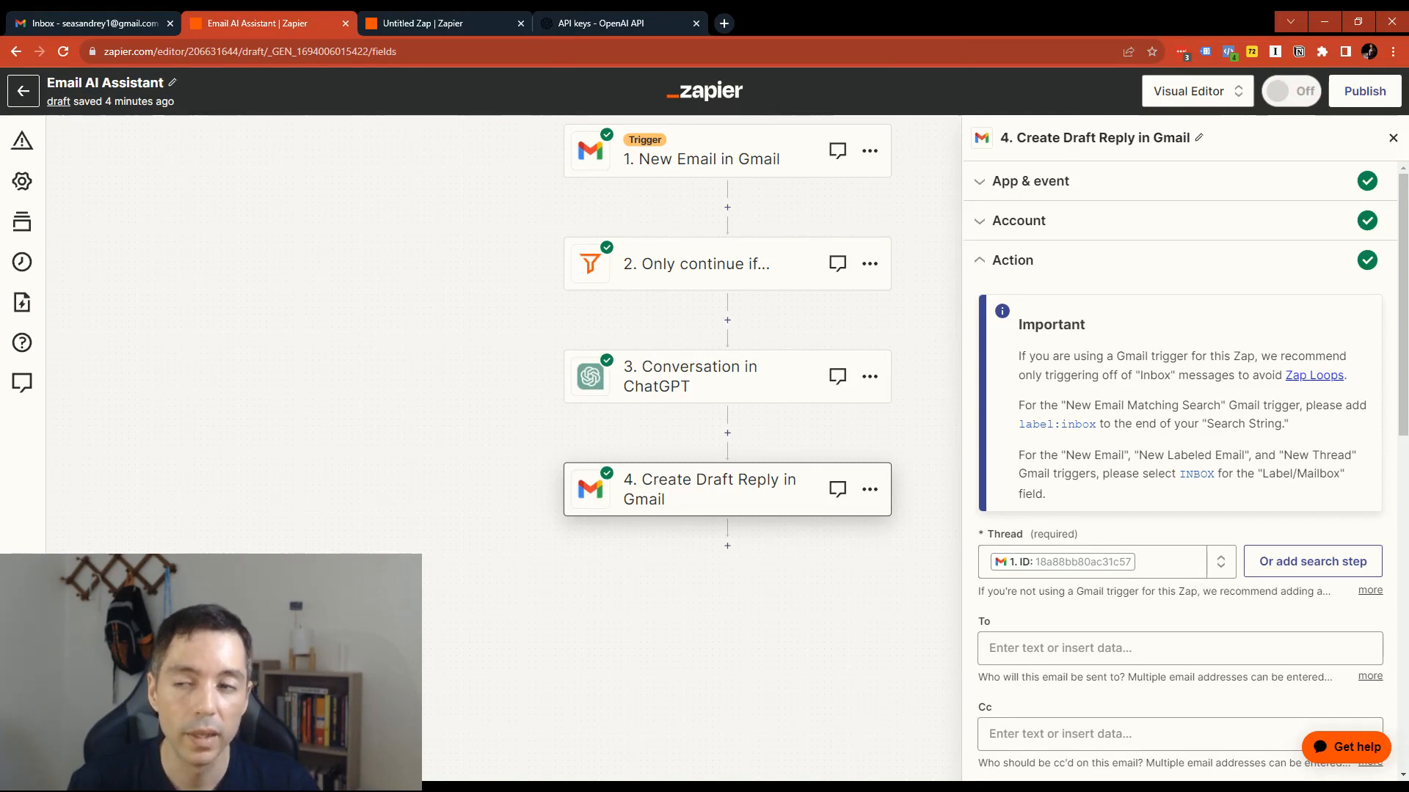
scroll(726, 440, "up", 3)
scroll(726, 441, "down", 3)
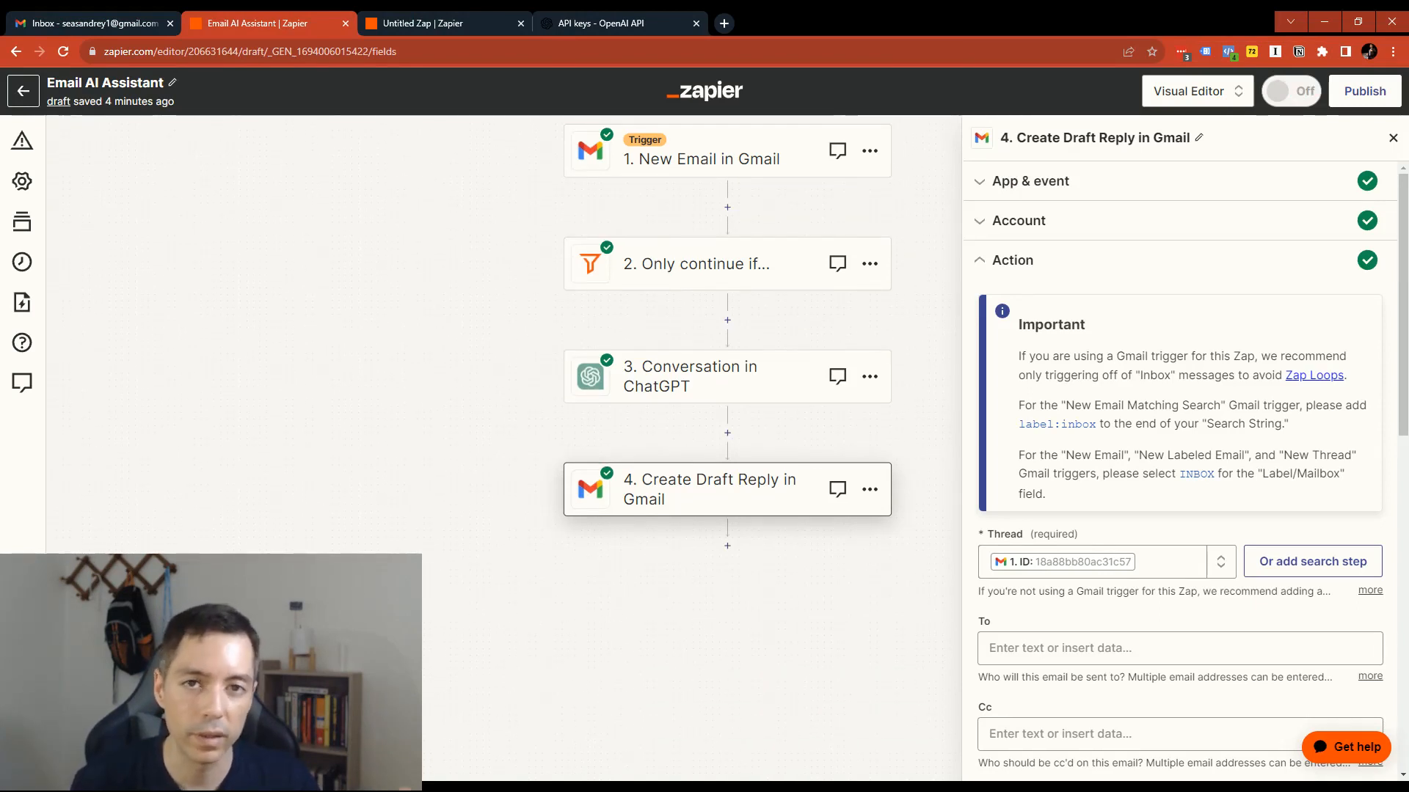
scroll(726, 363, "up", 2)
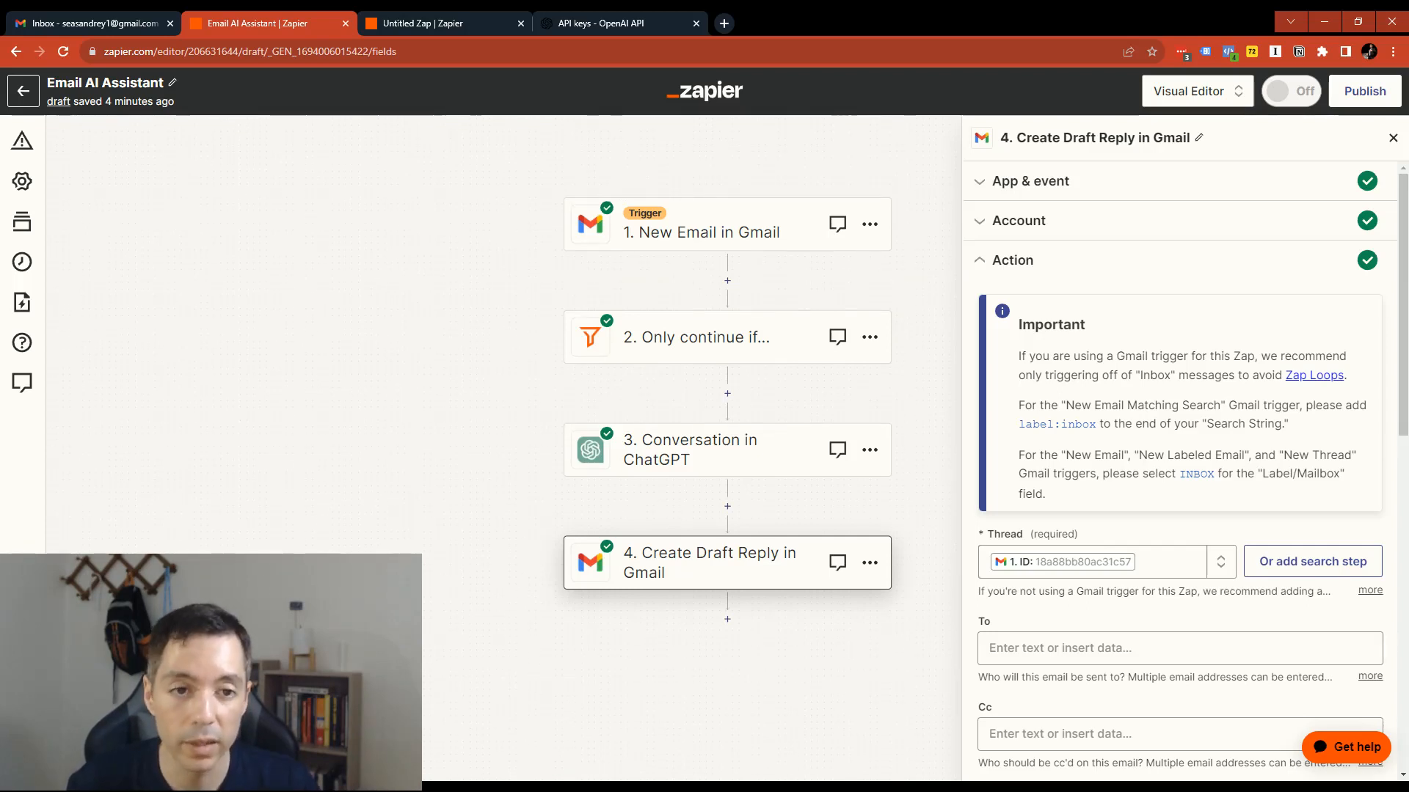
scroll(1002, 374, "down", 1)
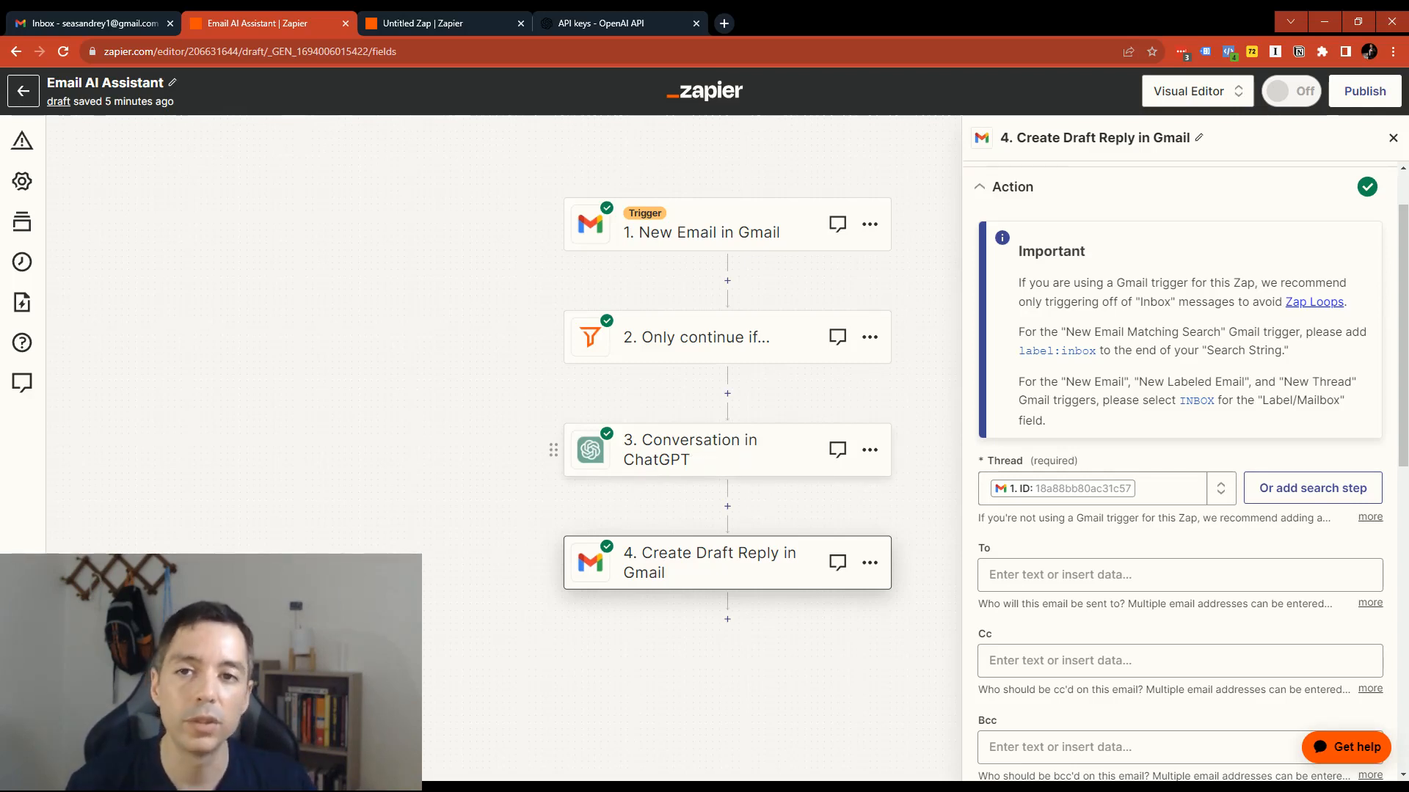
left_click(82, 16)
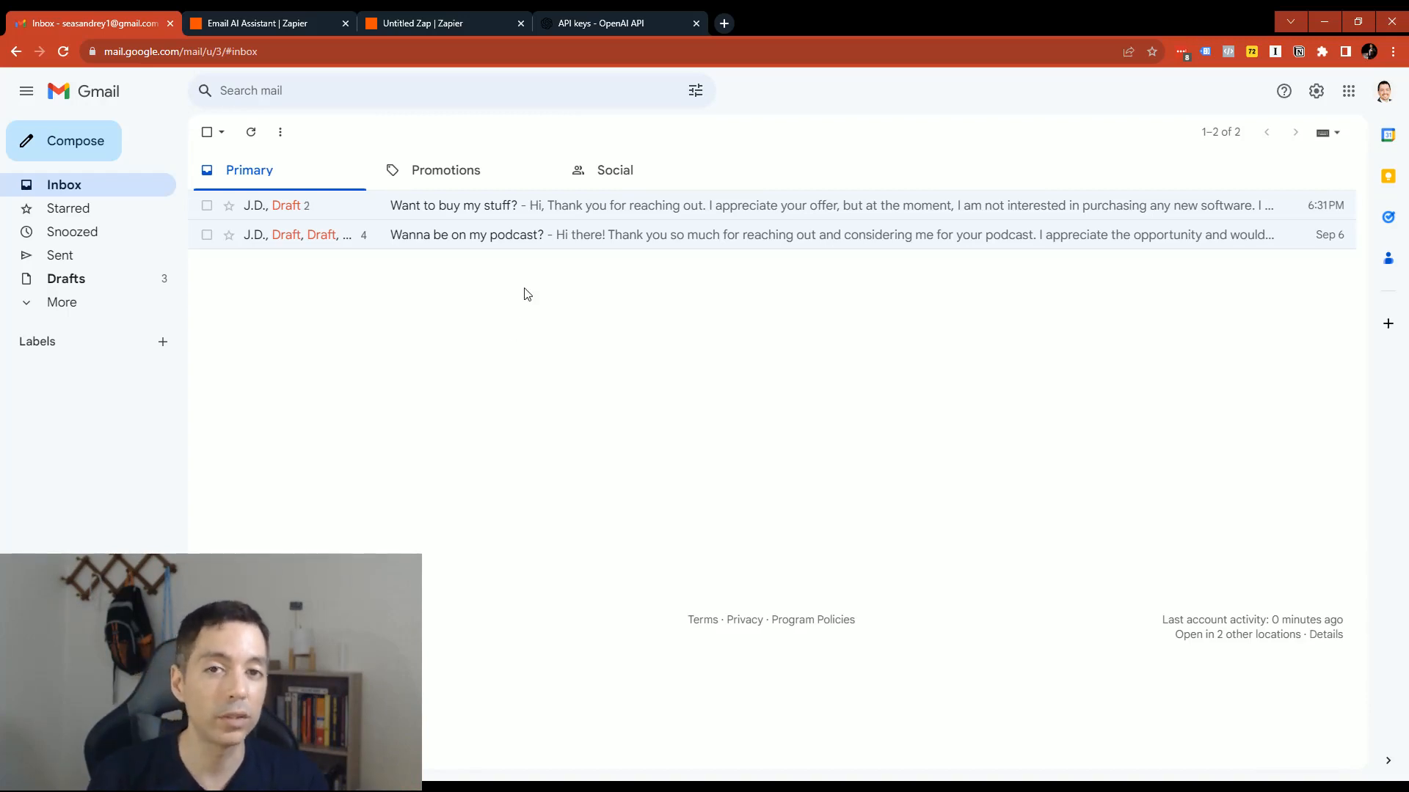
left_click(280, 21)
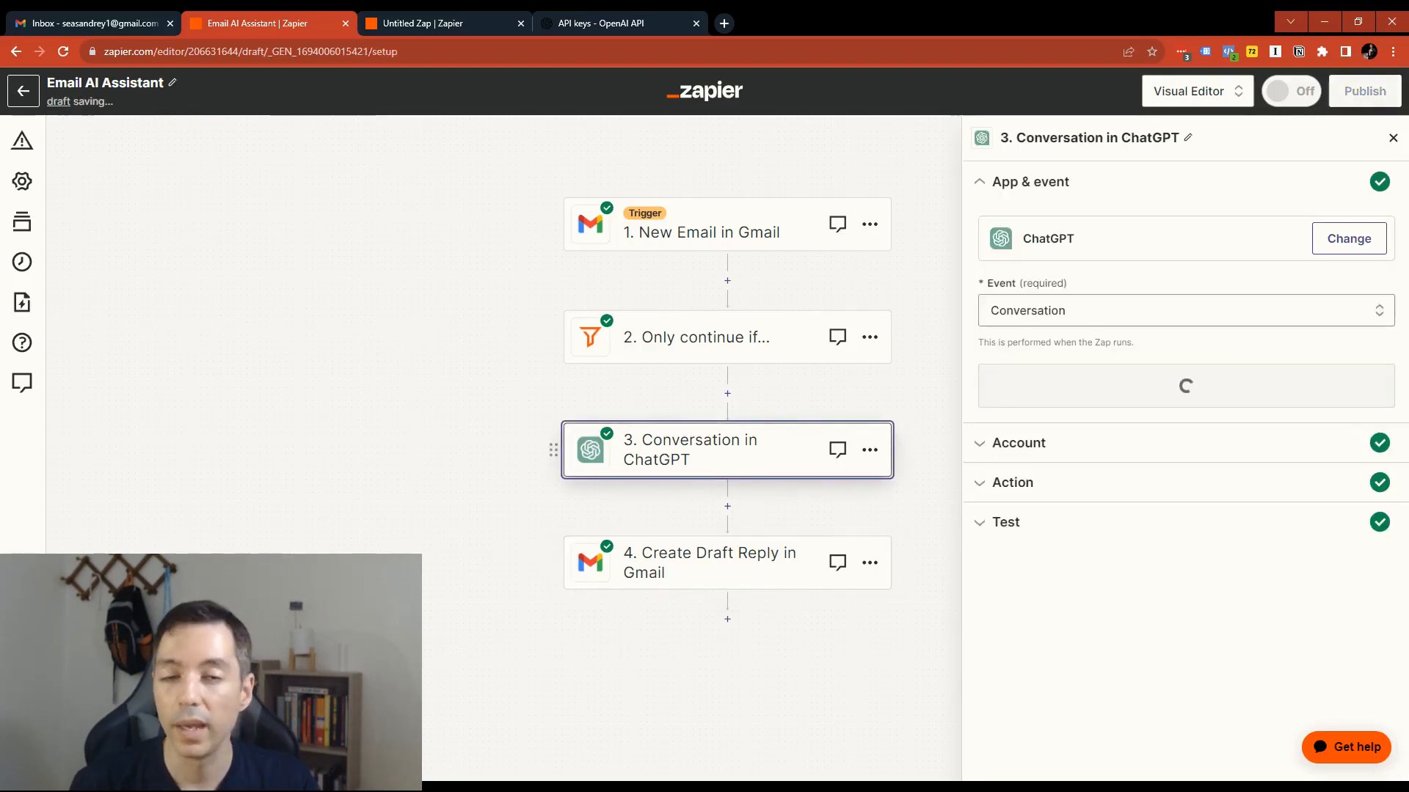